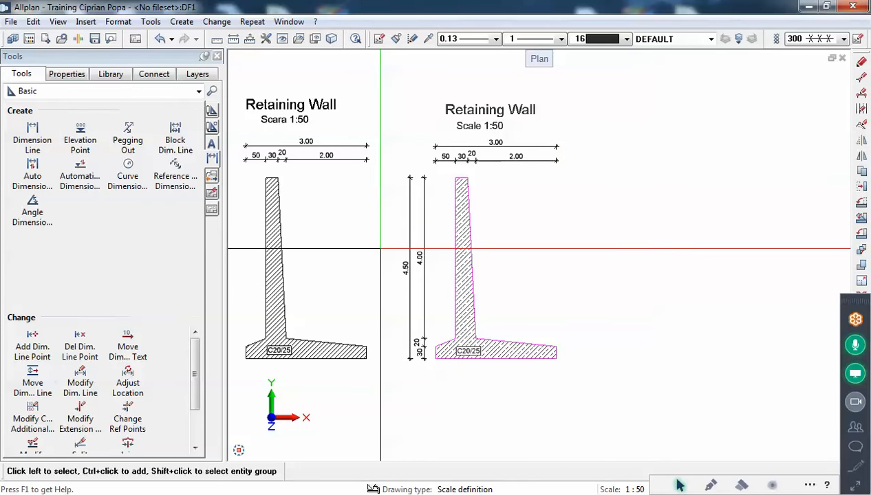
# Examine the two dimensioned retaining wall sections, focusing on the magenta-outlined section labelled Scale 1:50
pyautogui.scroll(-4, 426, 258)
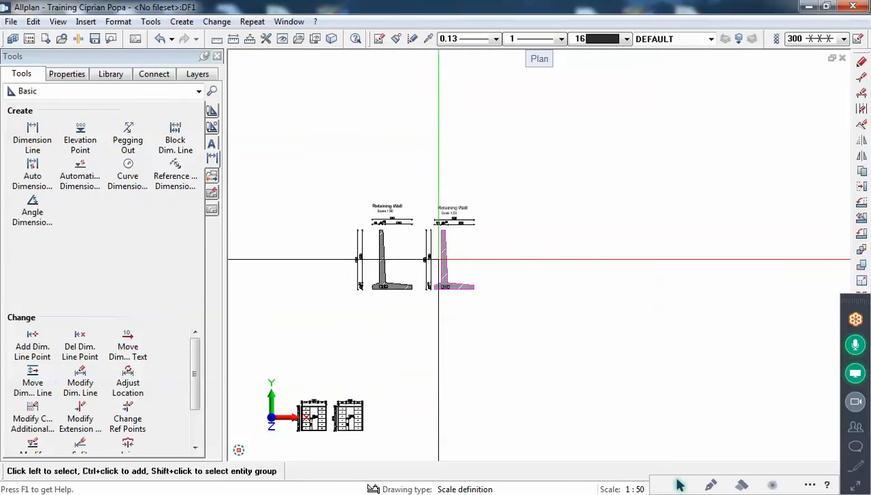
pyautogui.scroll(3, 418, 321)
pyautogui.scroll(2, 474, 216)
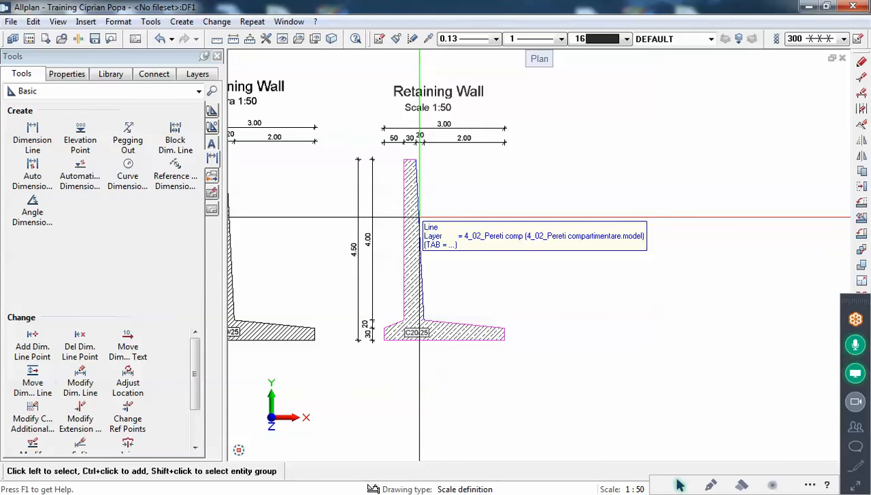
pyautogui.scroll(-2, 480, 144)
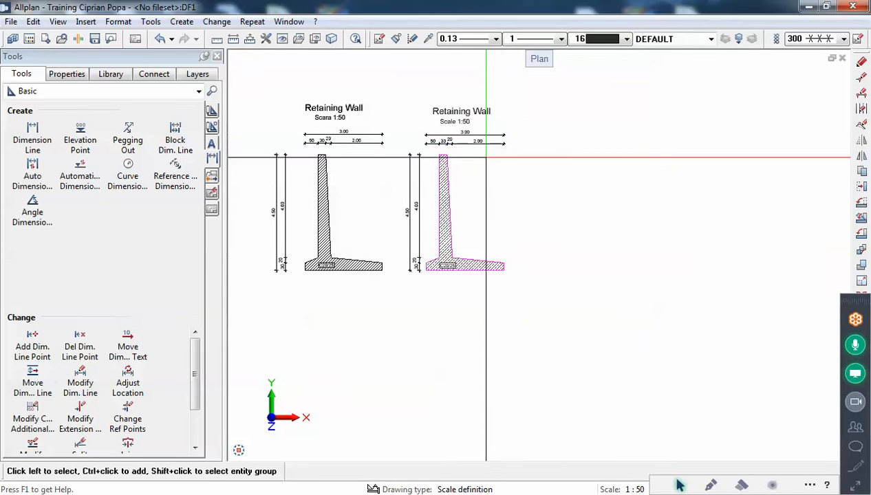
pyautogui.scroll(1, 444, 174)
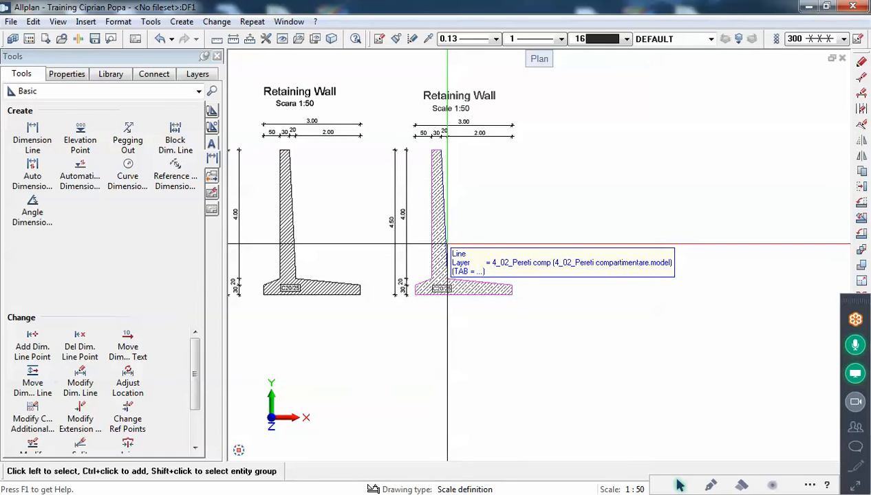
pyautogui.scroll(1, 513, 232)
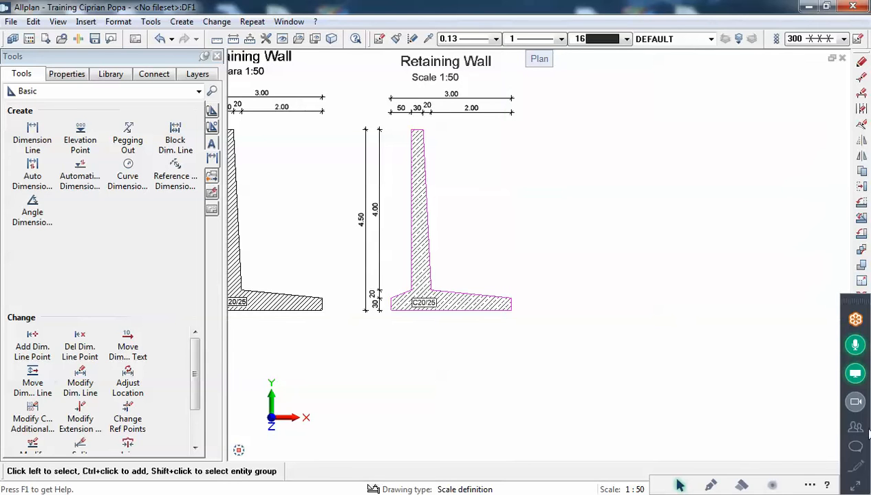
pyautogui.moveTo(855, 303); pyautogui.dragTo(59, 15)
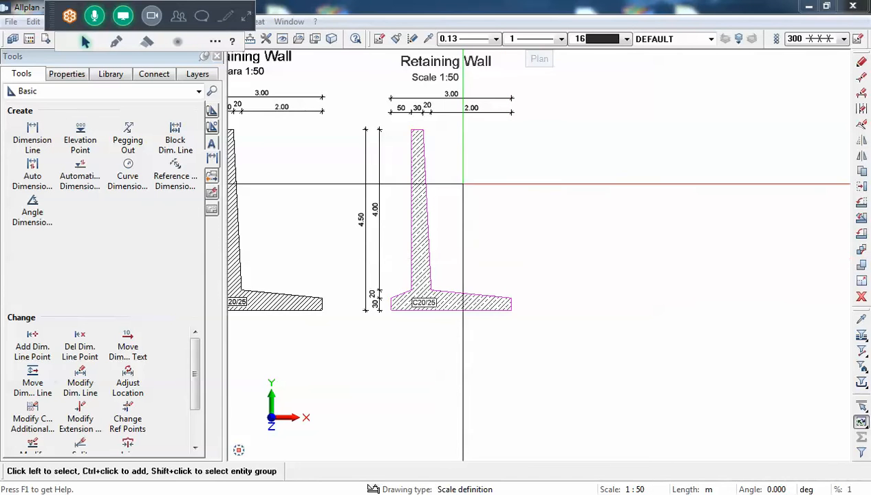
pyautogui.moveTo(462, 184); pyautogui.dragTo(475, 213, button='middle')
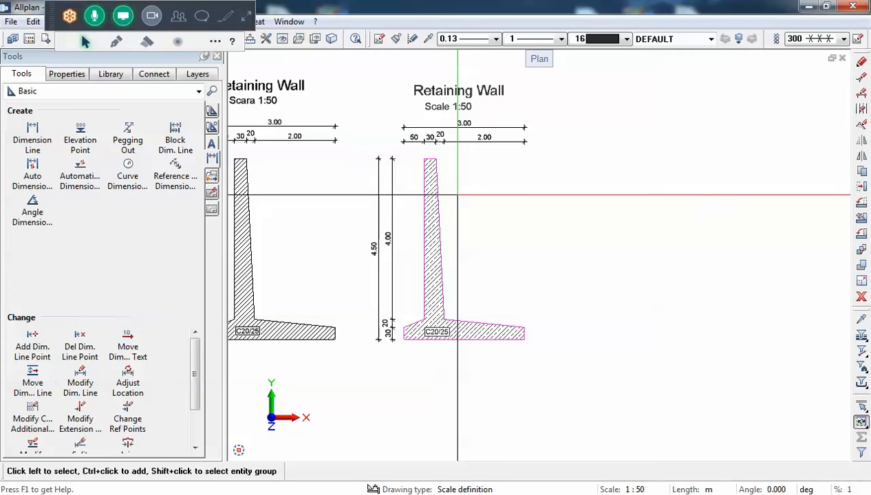
pyautogui.scroll(-1, 461, 199)
pyautogui.scroll(1, 527, 200)
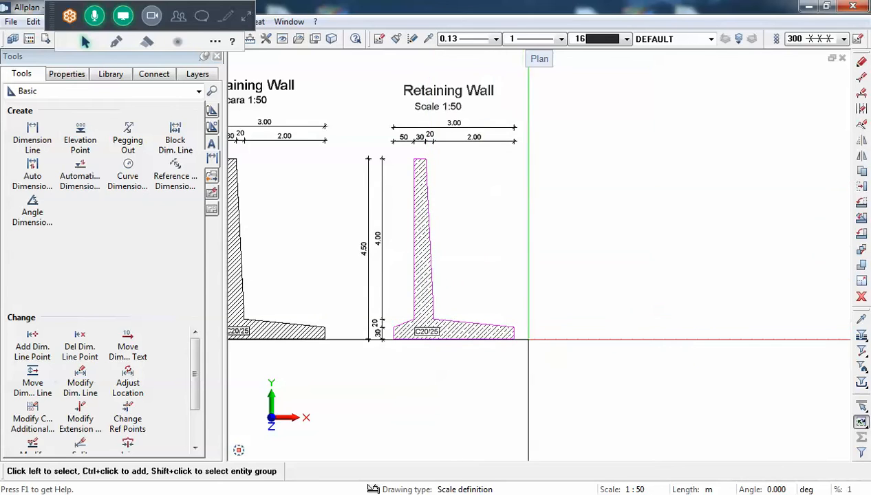
pyautogui.scroll(-1, 482, 317)
pyautogui.scroll(1, 478, 315)
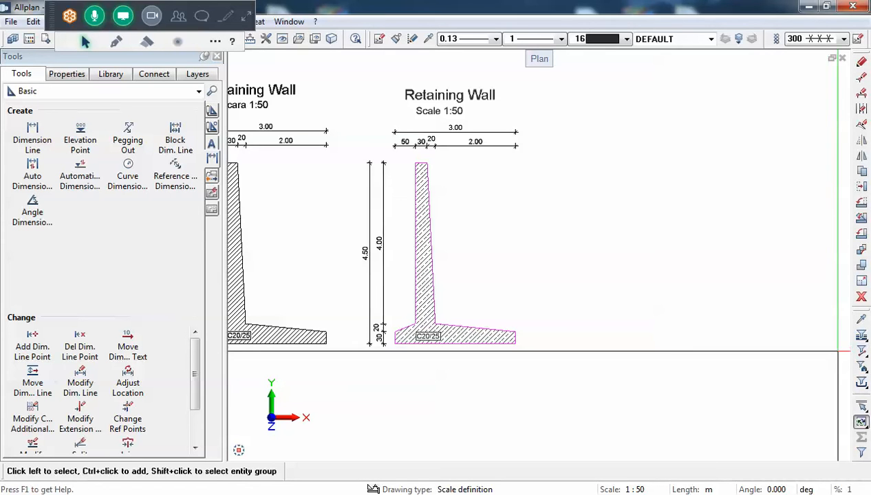
# Filter for Line elements, select the magenta retaining wall section's outline, and copy it into the empty space beside the section
pyautogui.click(862, 353)
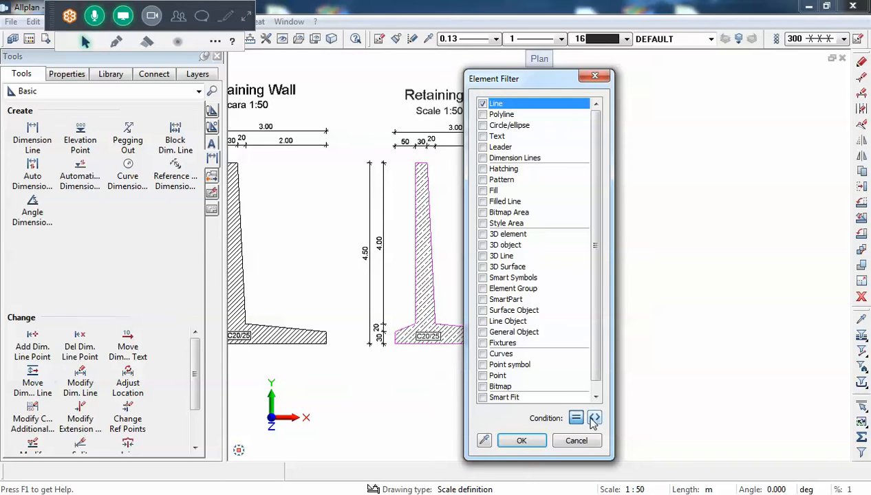
pyautogui.click(521, 440)
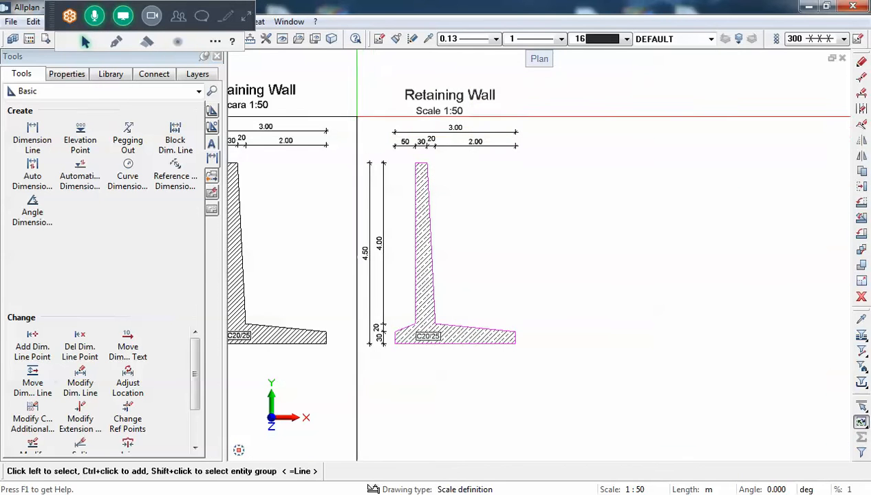
pyautogui.moveTo(352, 78); pyautogui.dragTo(615, 406)
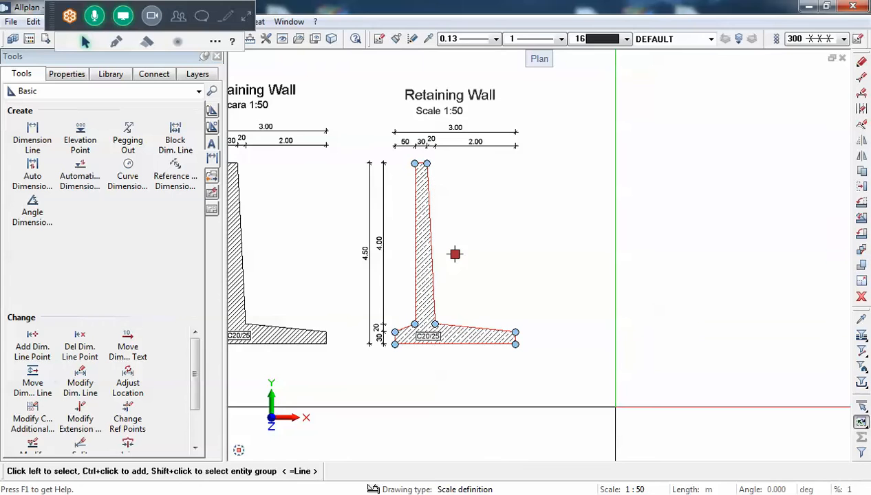
pyautogui.click(862, 173)
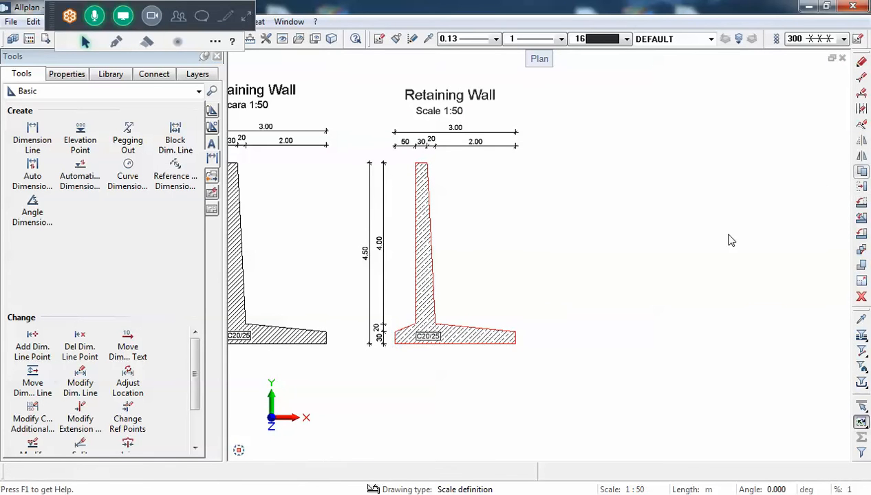
pyautogui.click(515, 333)
pyautogui.click(729, 333)
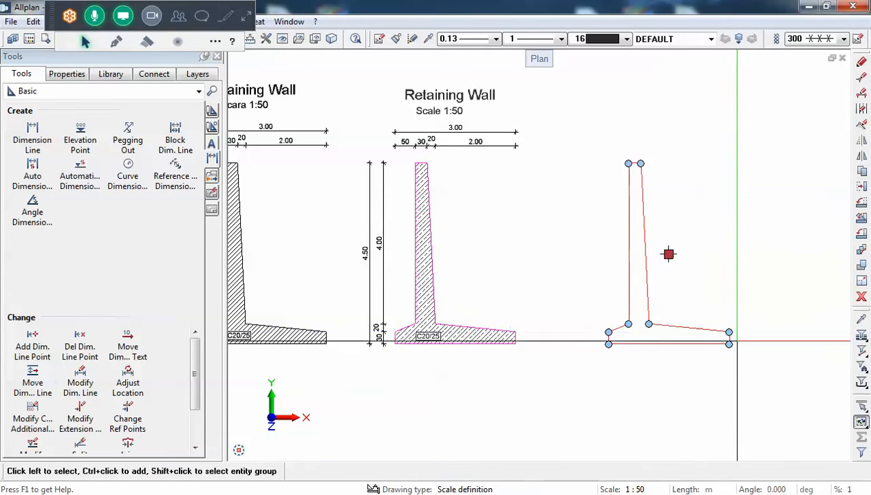
pyautogui.press('Escape')
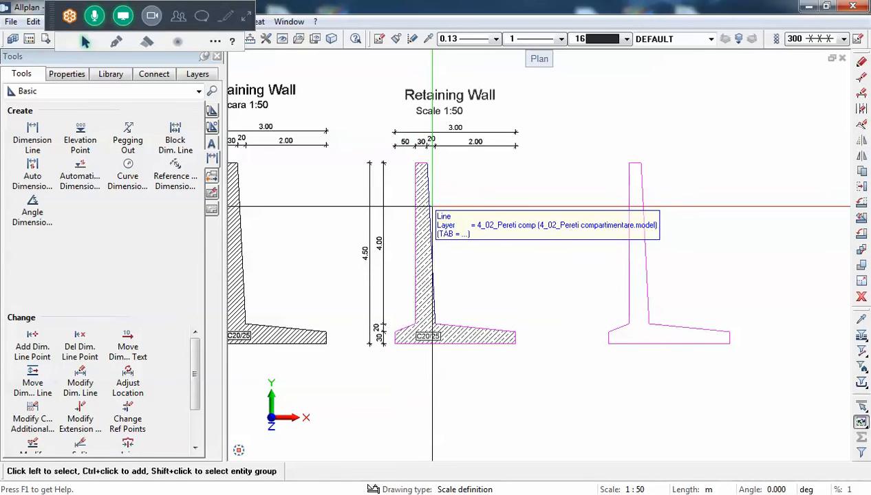
# Copy the sloping stem line of the magenta wall section a short distance away and delete the copy
pyautogui.click(431, 207)
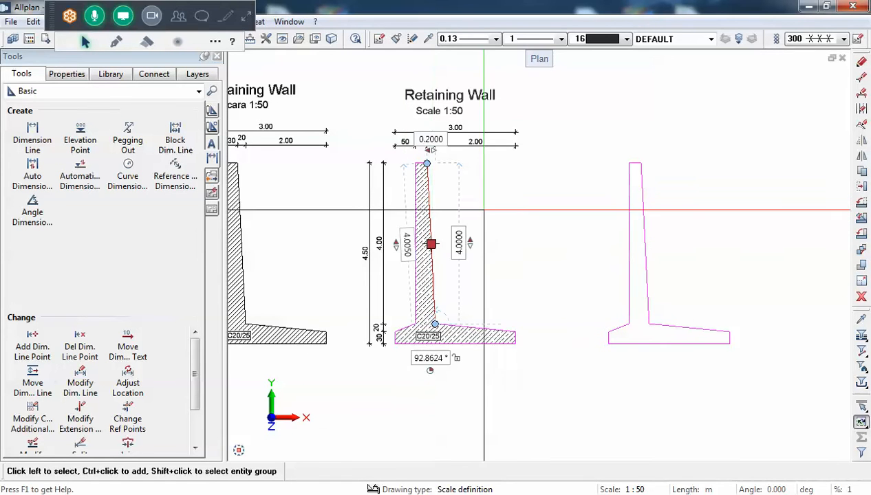
pyautogui.click(861, 172)
pyautogui.click(461, 212)
pyautogui.click(522, 202)
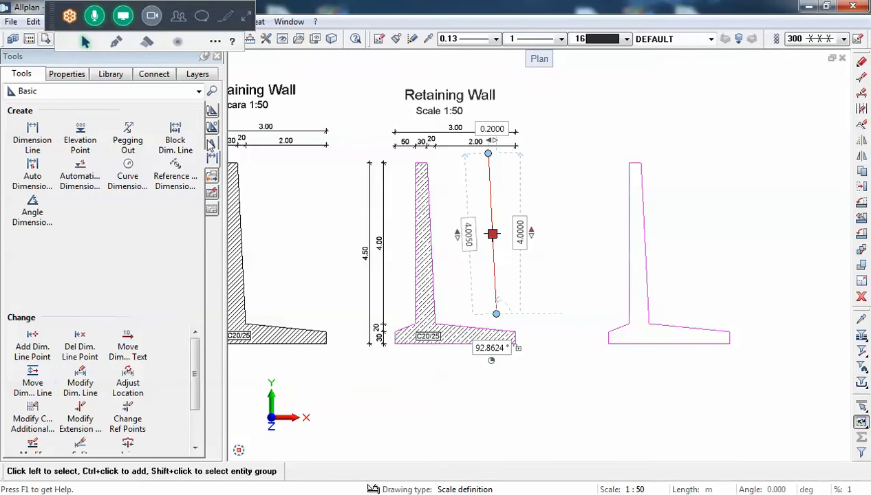
pyautogui.press('Delete')
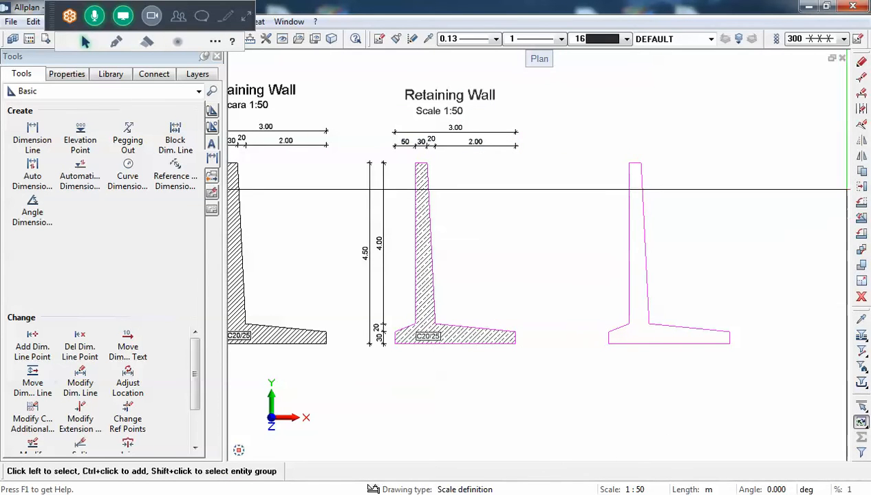
# Start the Copy command with a color filter matched to the magenta outline of the hatched wall section, color 5
pyautogui.click(862, 172)
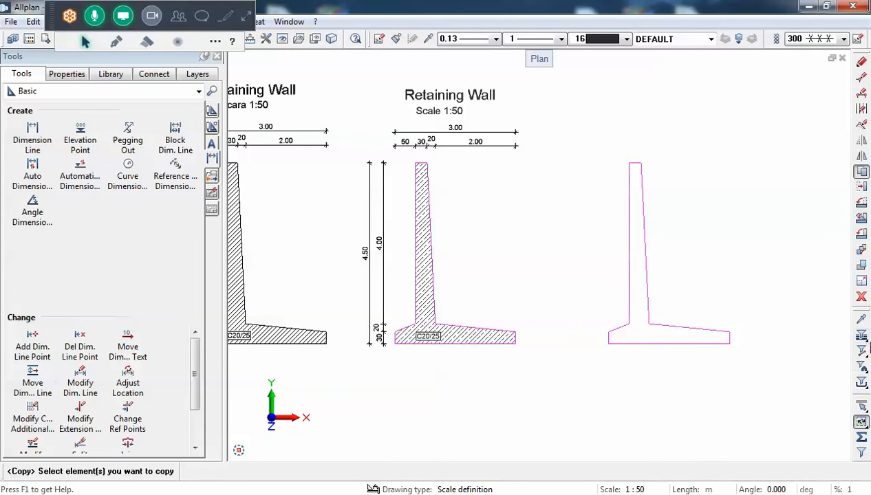
pyautogui.click(866, 346)
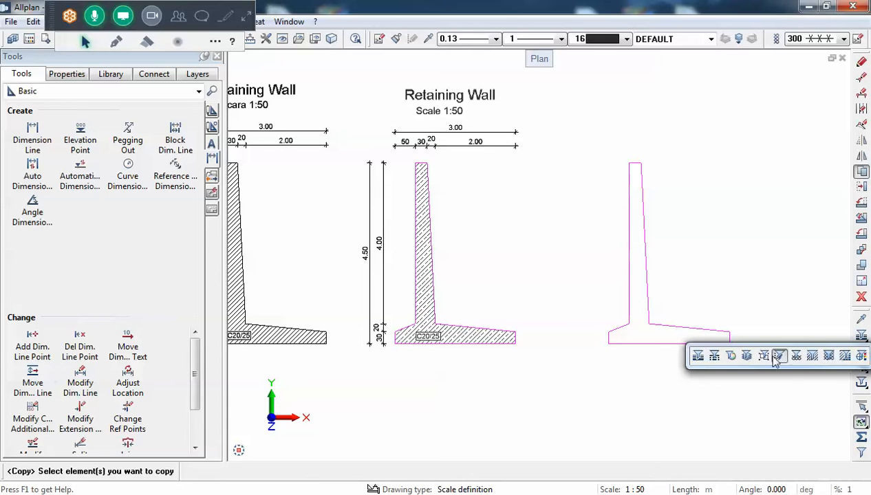
pyautogui.click(733, 357)
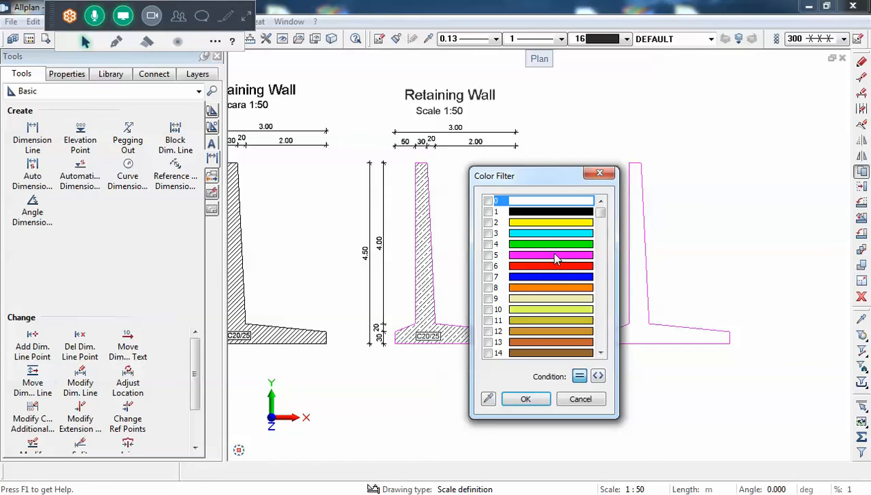
pyautogui.click(487, 400)
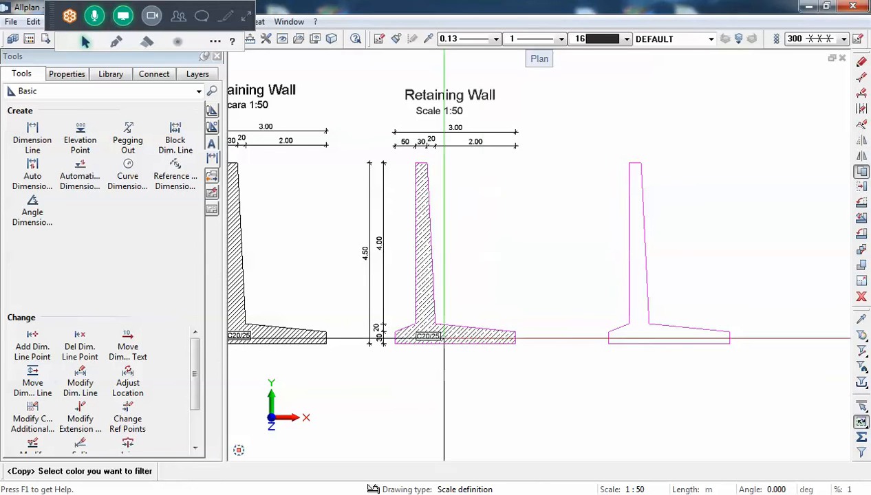
pyautogui.click(418, 293)
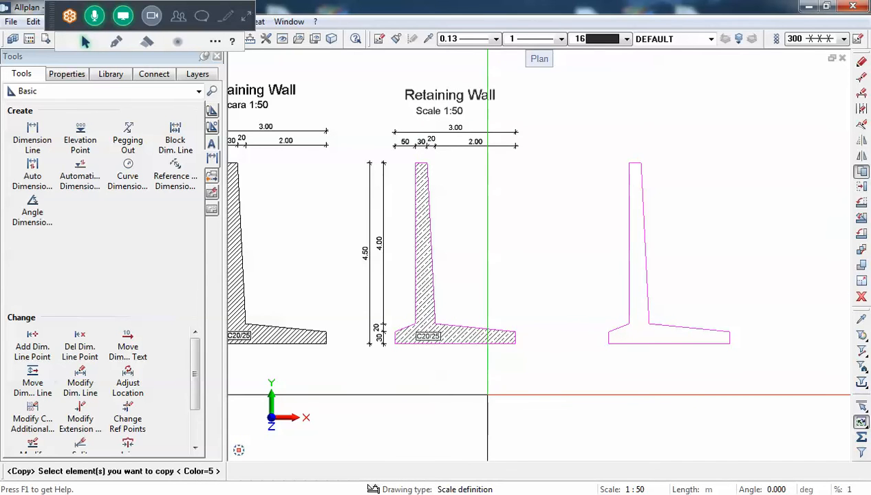
# Copy the color-filtered wall outline from its lower corner to six positions below and beside the existing sections
pyautogui.moveTo(339, 149); pyautogui.dragTo(533, 363)
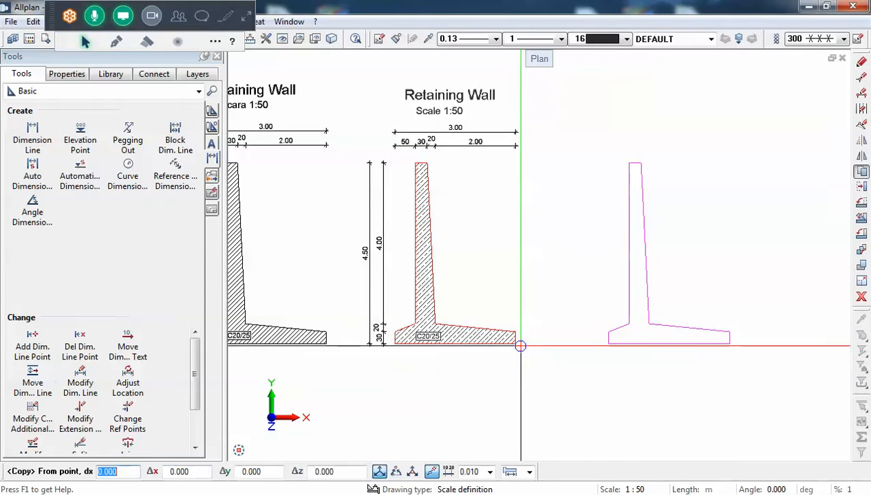
pyautogui.click(517, 343)
pyautogui.scroll(-2, 520, 335)
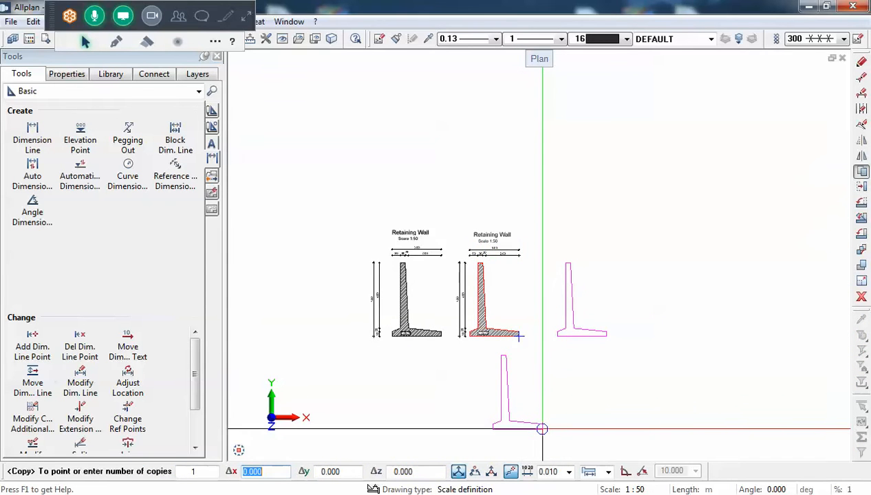
pyautogui.click(542, 430)
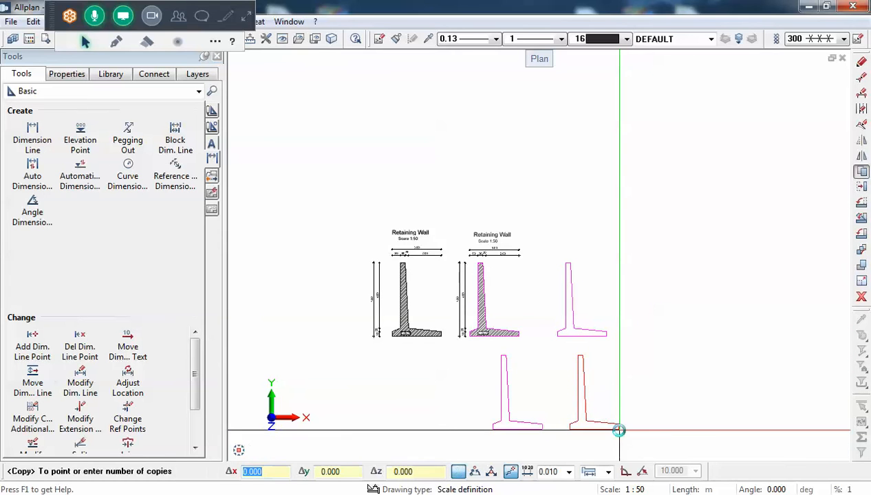
pyautogui.click(618, 429)
pyautogui.click(708, 416)
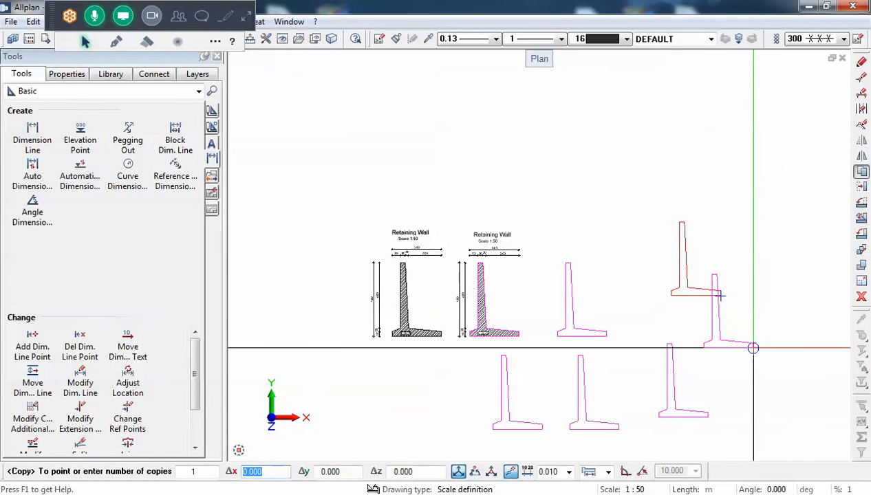
pyautogui.click(720, 295)
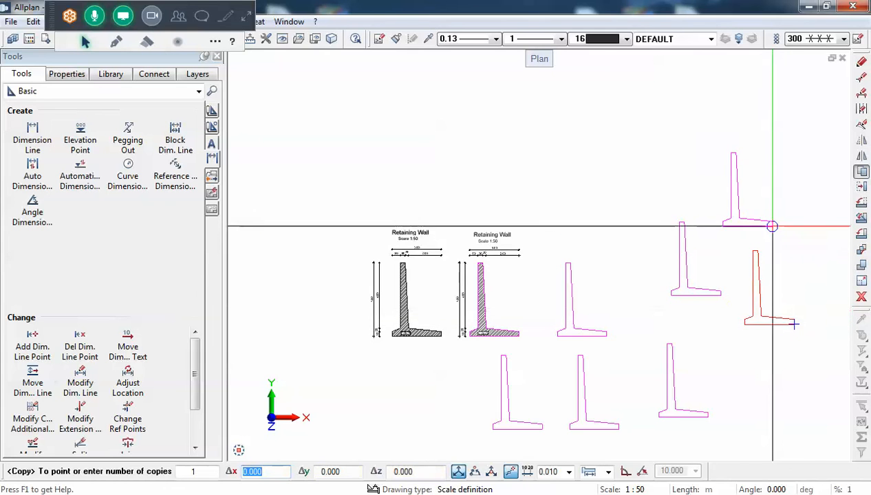
pyautogui.scroll(-1, 728, 214)
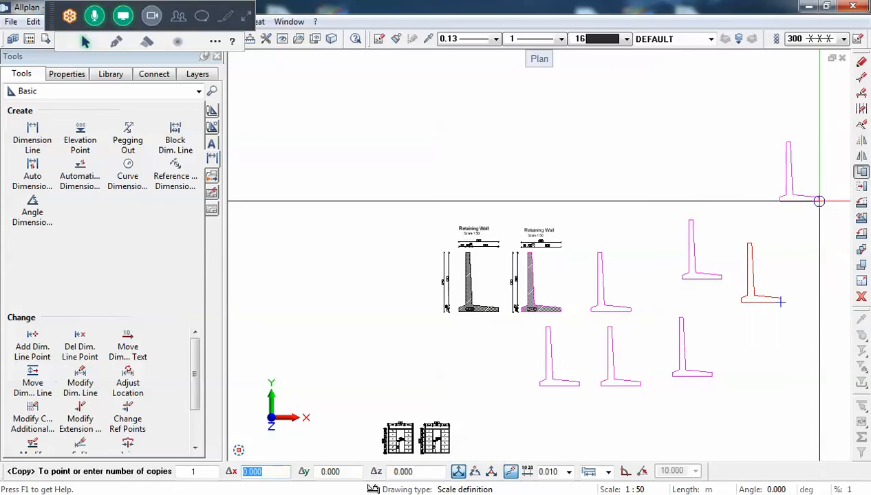
pyautogui.click(816, 219)
pyautogui.press('Escape')
# Delete the three outline copies in the row below the wall sections, including their leftover top lines
pyautogui.moveTo(754, 393); pyautogui.dragTo(456, 363)
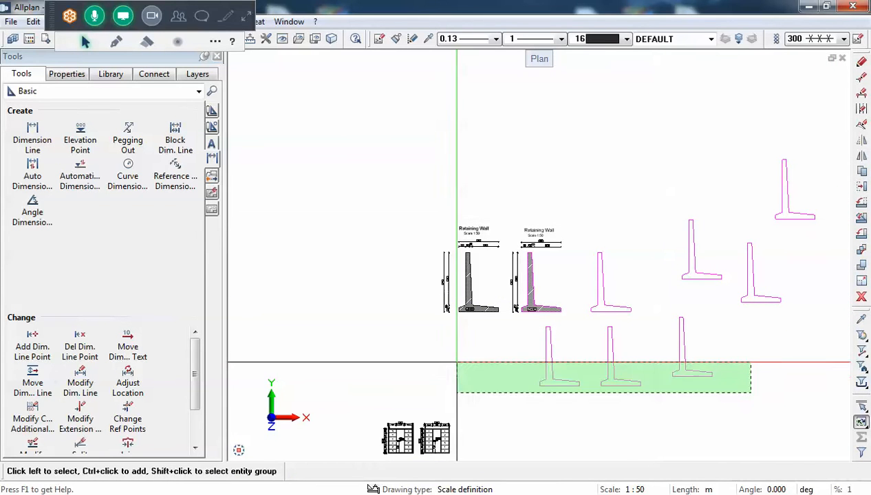
pyautogui.press('Delete')
pyautogui.scroll(3, 643, 323)
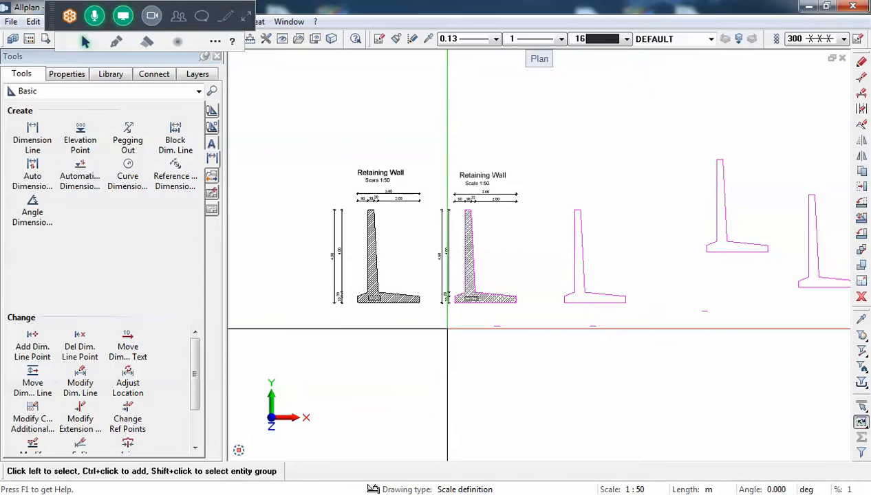
pyautogui.scroll(-3, 637, 318)
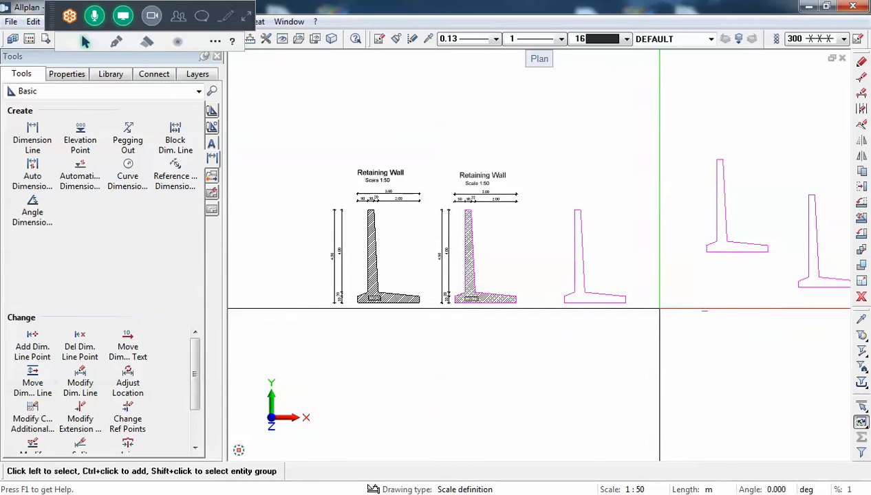
pyautogui.moveTo(734, 300); pyautogui.dragTo(694, 328, button='middle')
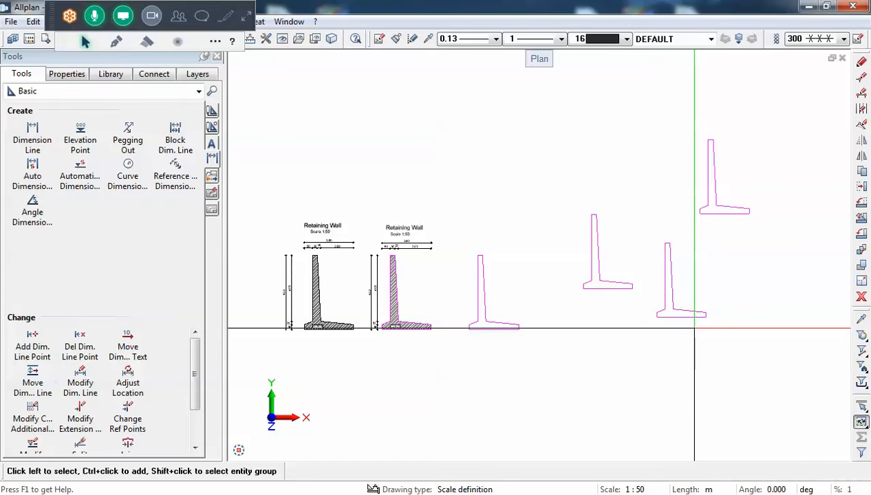
pyautogui.scroll(1, 687, 313)
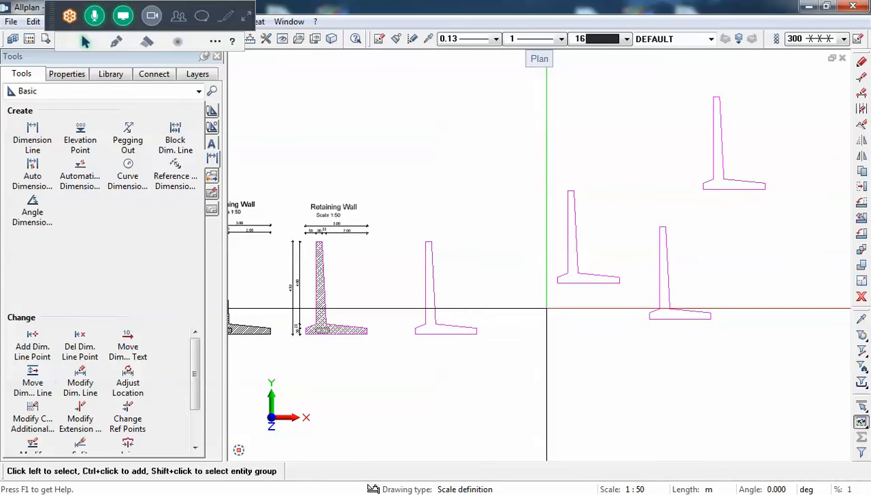
pyautogui.moveTo(544, 311); pyautogui.dragTo(529, 323, button='middle')
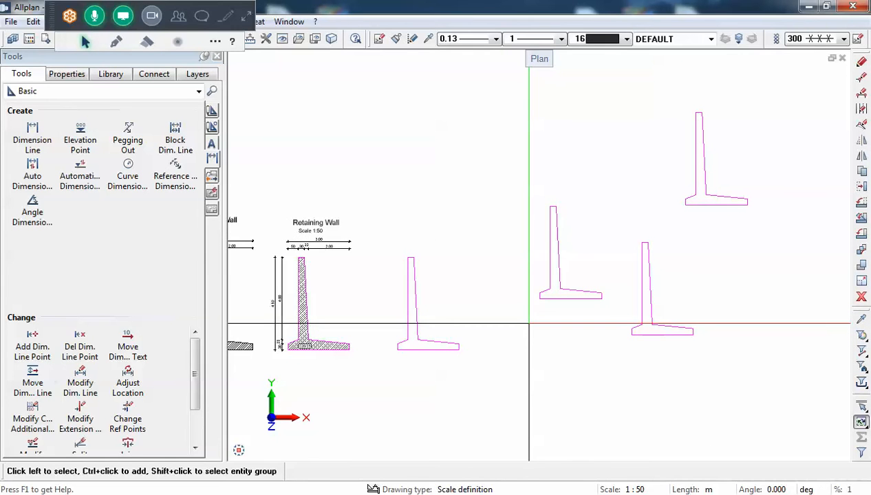
# Start the Convert Elements tool from the Bonus Tools with the 2D to 3D lines conversion mode
pyautogui.moveTo(532, 316); pyautogui.dragTo(513, 327, button='middle')
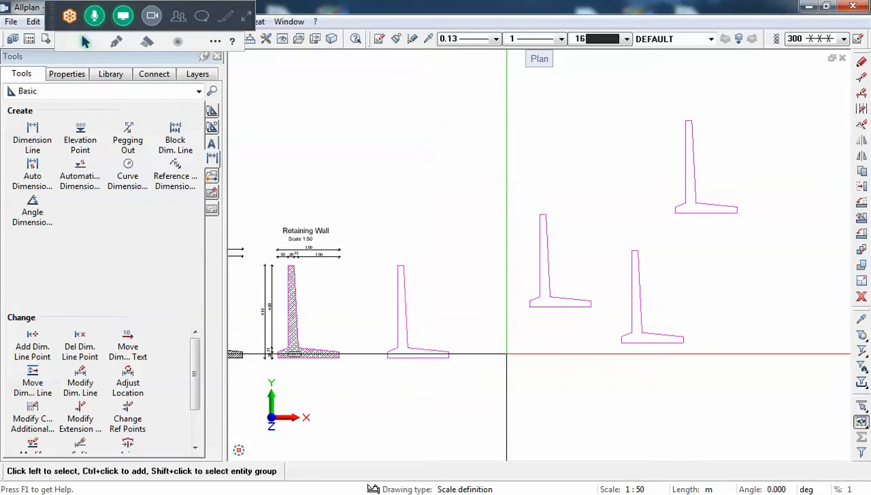
pyautogui.scroll(1, 507, 355)
pyautogui.scroll(-1, 506, 355)
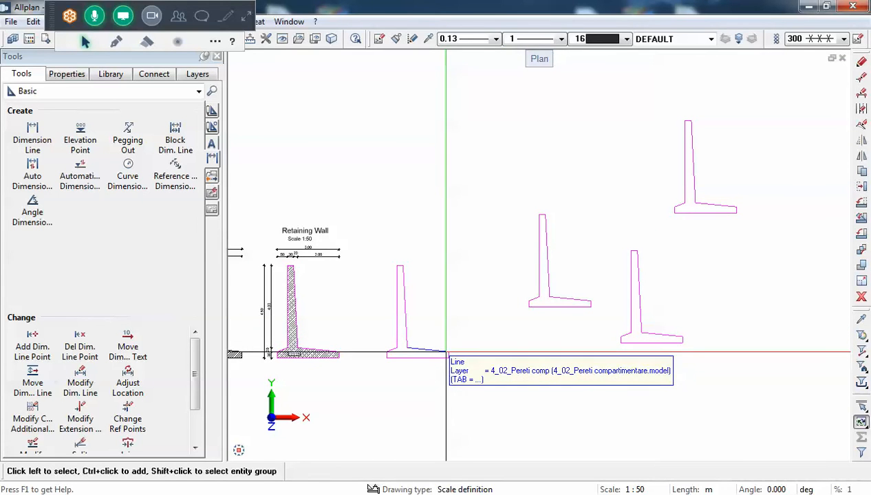
pyautogui.scroll(1, 446, 355)
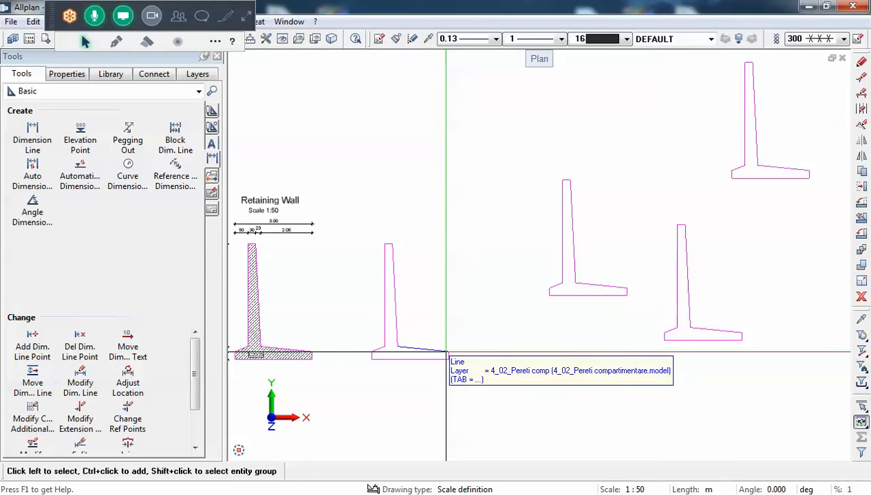
pyautogui.click(48, 92)
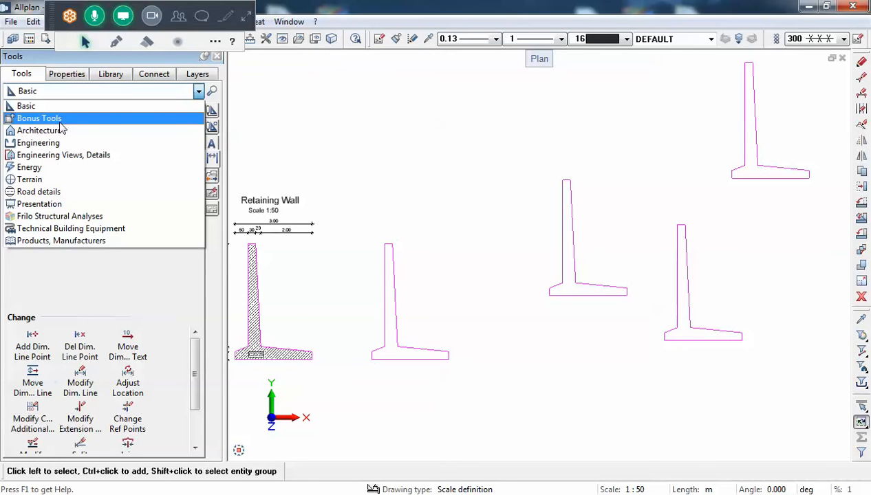
pyautogui.click(60, 120)
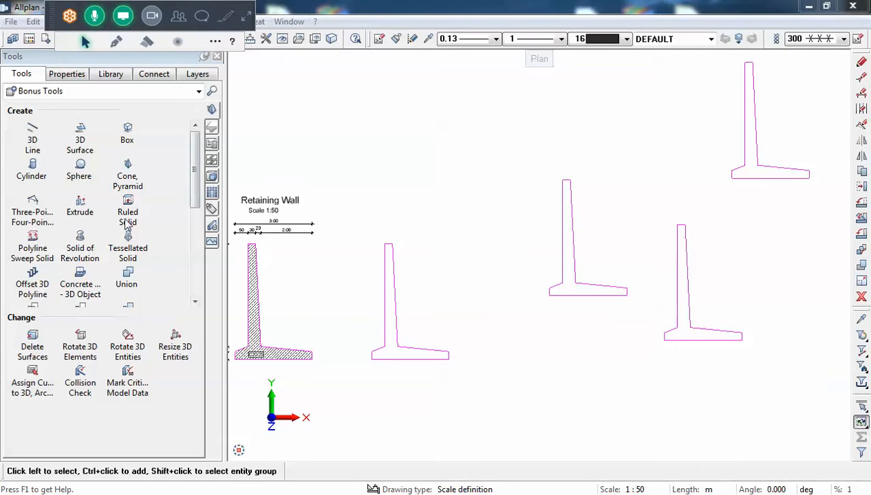
pyautogui.moveTo(196, 171); pyautogui.dragTo(185, 292)
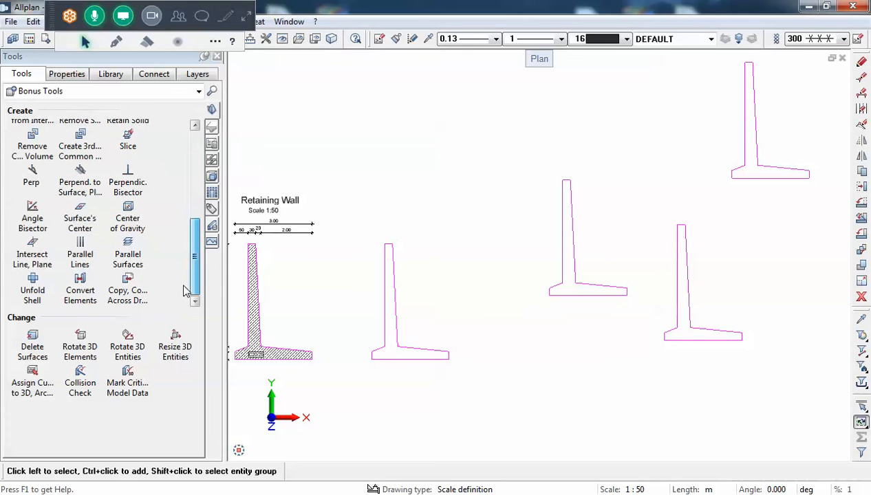
pyautogui.click(81, 289)
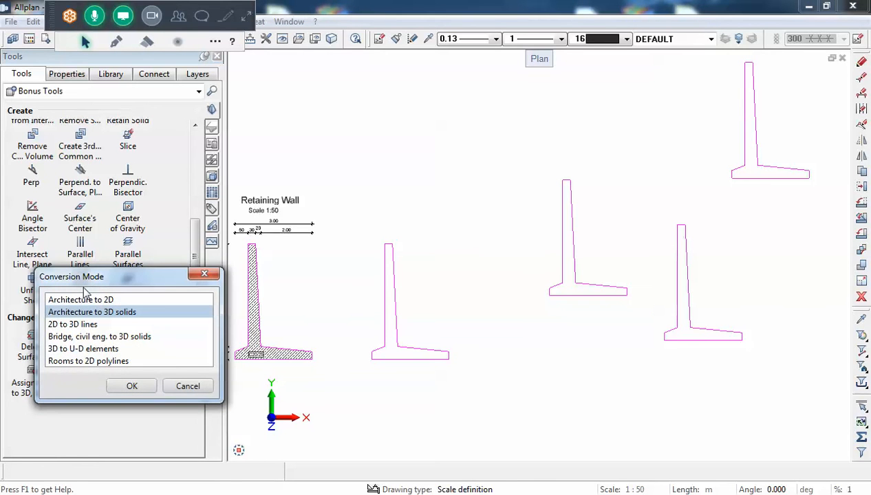
pyautogui.doubleClick(75, 325)
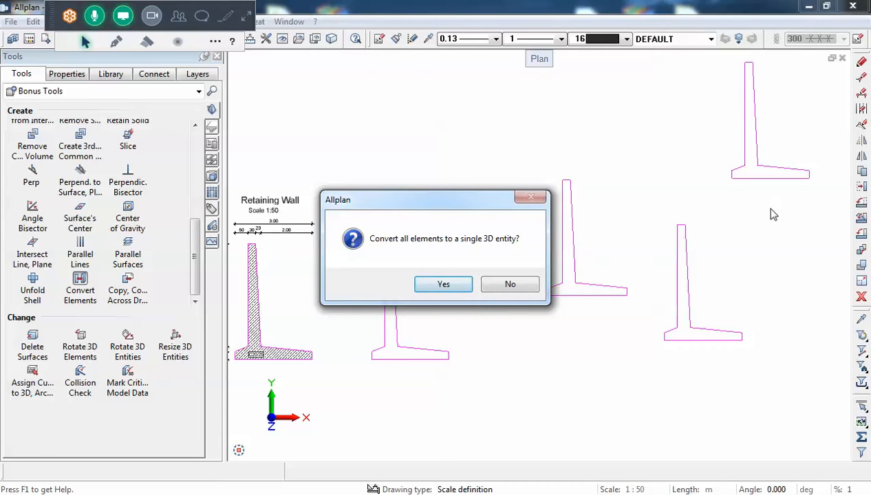
# Convert each of the four unhatched magenta wall outlines from 2D lines into its own single 3D entity
pyautogui.click(443, 284)
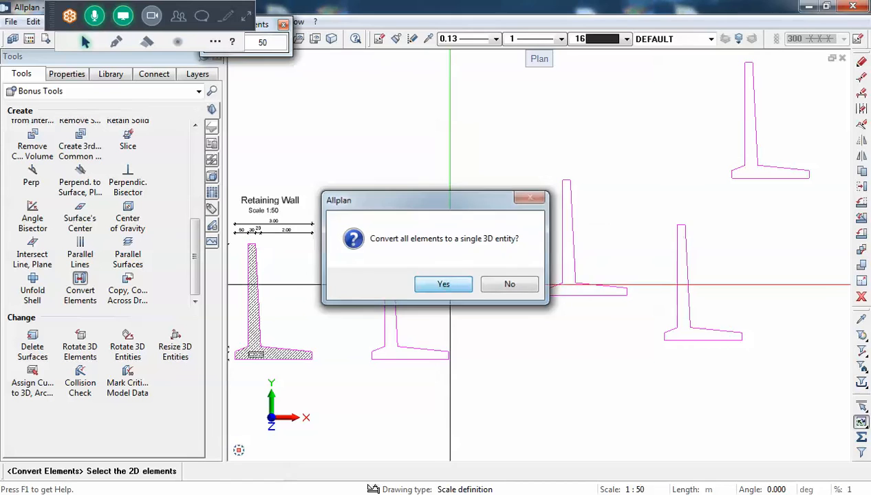
pyautogui.moveTo(346, 220); pyautogui.dragTo(499, 359)
pyautogui.moveTo(505, 148); pyautogui.dragTo(633, 337)
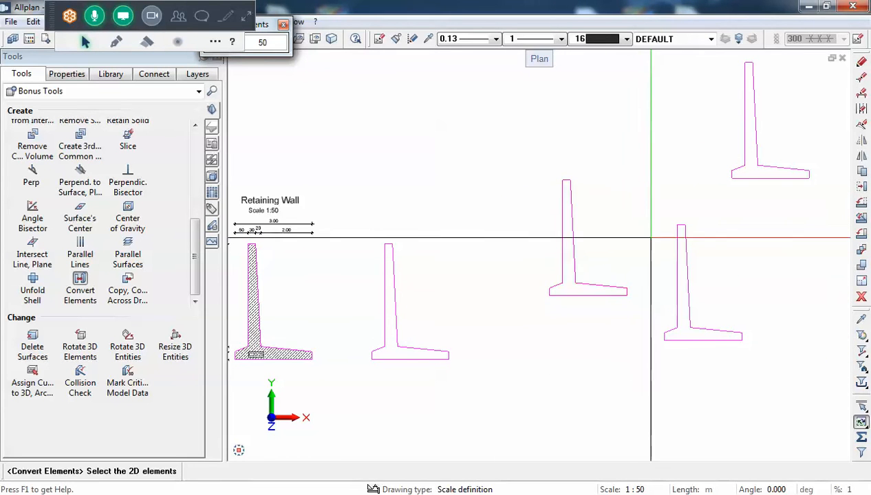
pyautogui.moveTo(653, 201); pyautogui.dragTo(807, 383)
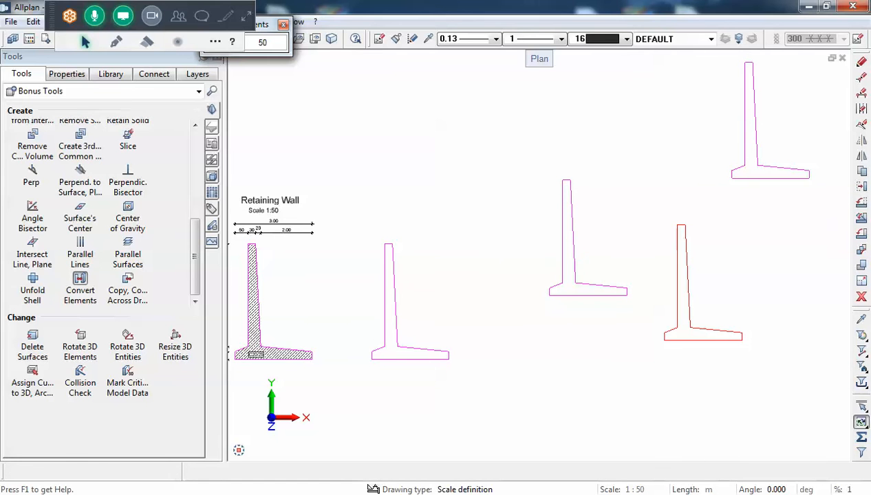
pyautogui.scroll(-1, 549, 344)
pyautogui.moveTo(672, 95); pyautogui.dragTo(763, 215)
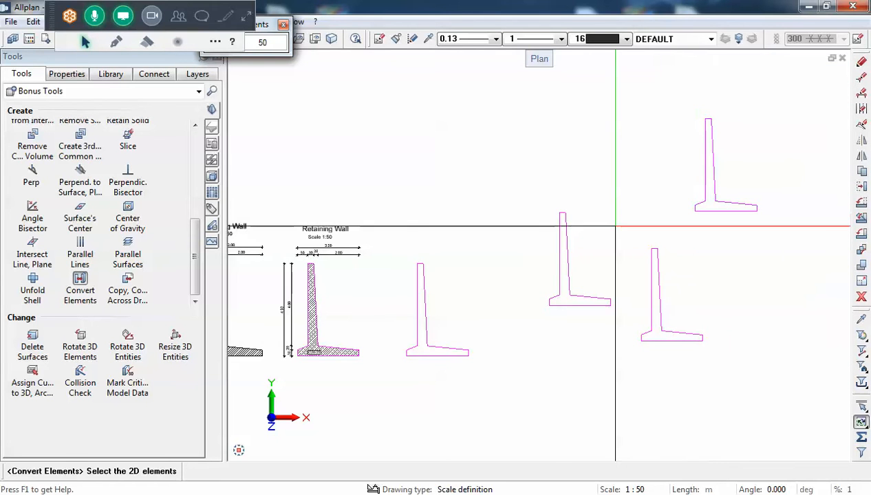
pyautogui.press('Escape')
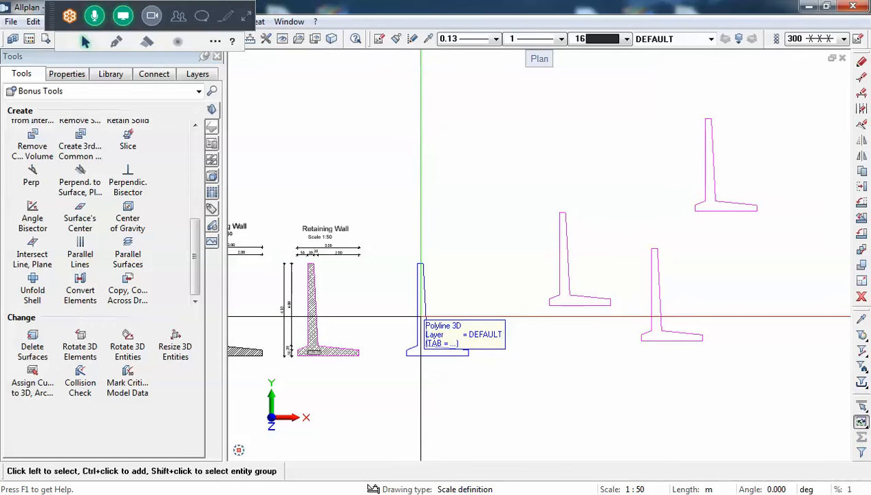
# Split the workspace into three viewports to show the converted outlines in plan, elevation and isometric view
pyautogui.scroll(-1, 466, 306)
pyautogui.scroll(1, 485, 322)
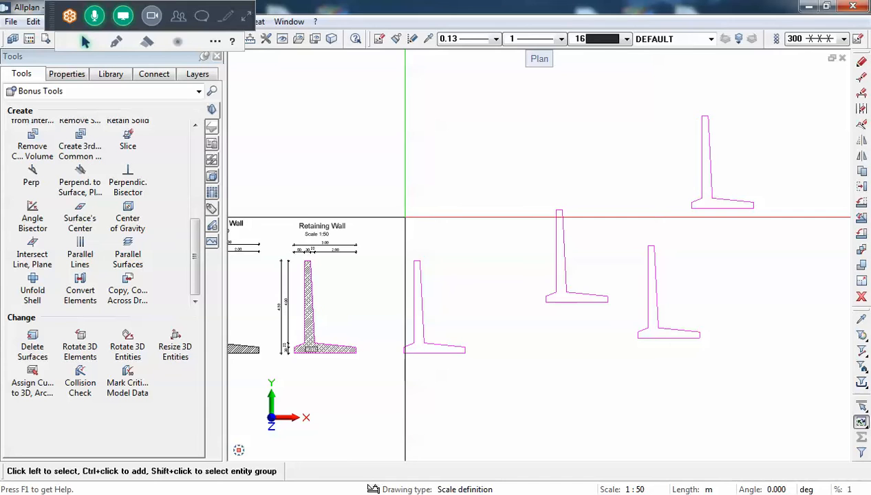
pyautogui.click(288, 22)
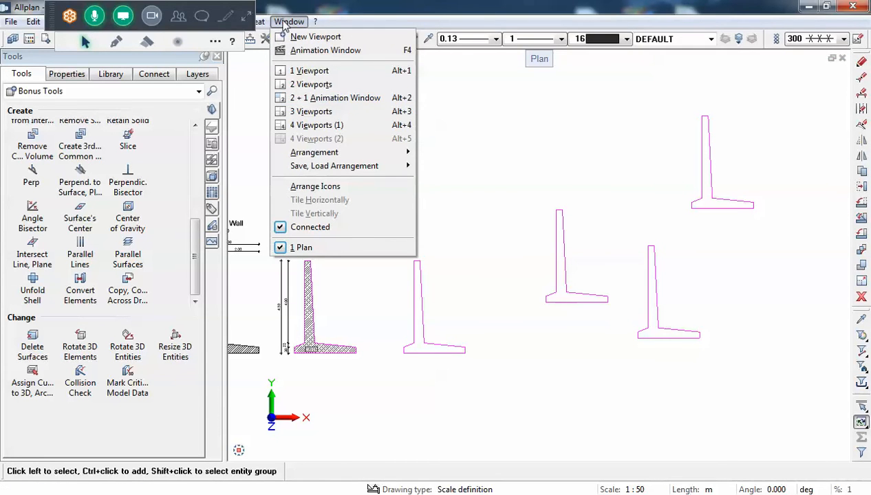
pyautogui.click(361, 108)
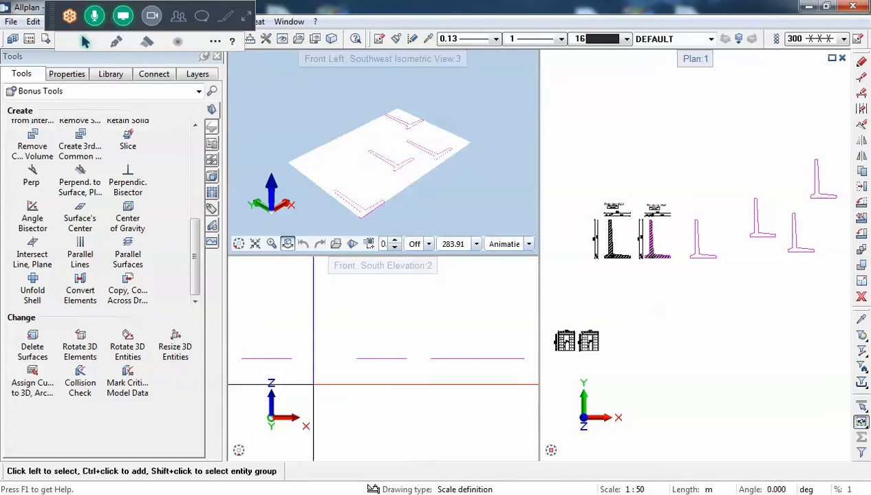
# Orbit the animation viewport slightly and turn the elevation viewport into an angled 3D parallel view of the outlines
pyautogui.moveTo(551, 453)
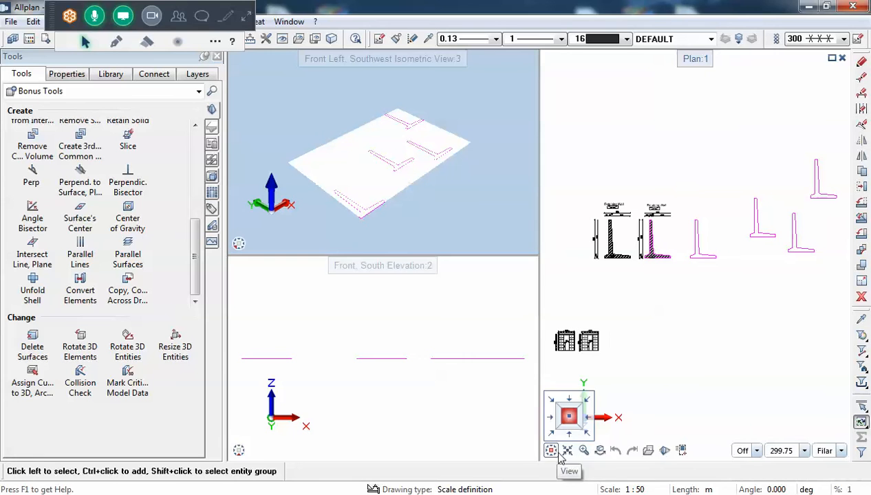
pyautogui.click(570, 417)
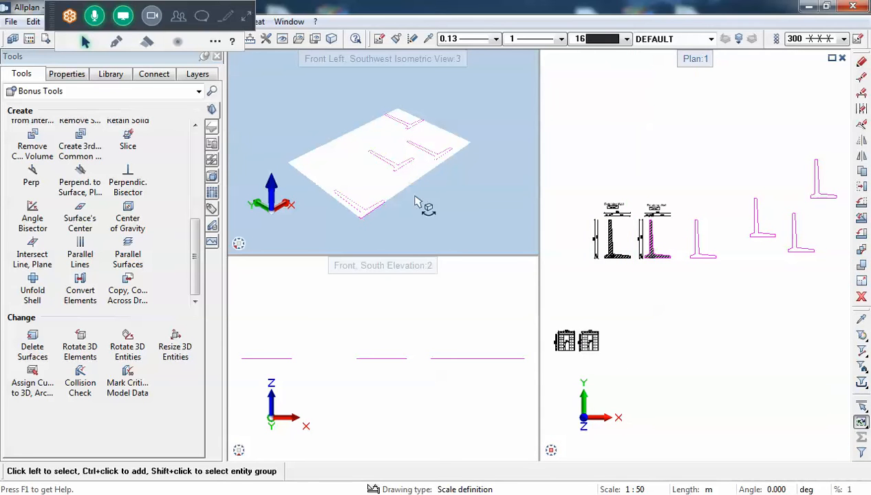
pyautogui.moveTo(414, 201); pyautogui.dragTo(476, 219)
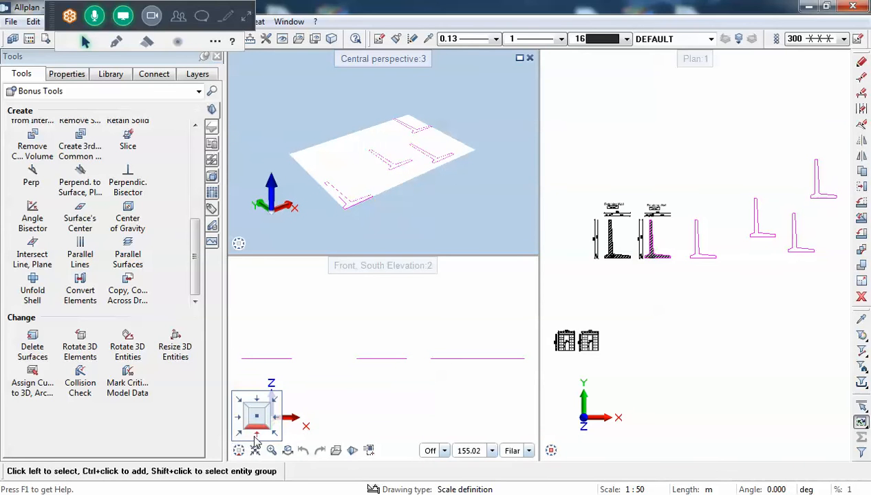
pyautogui.click(242, 438)
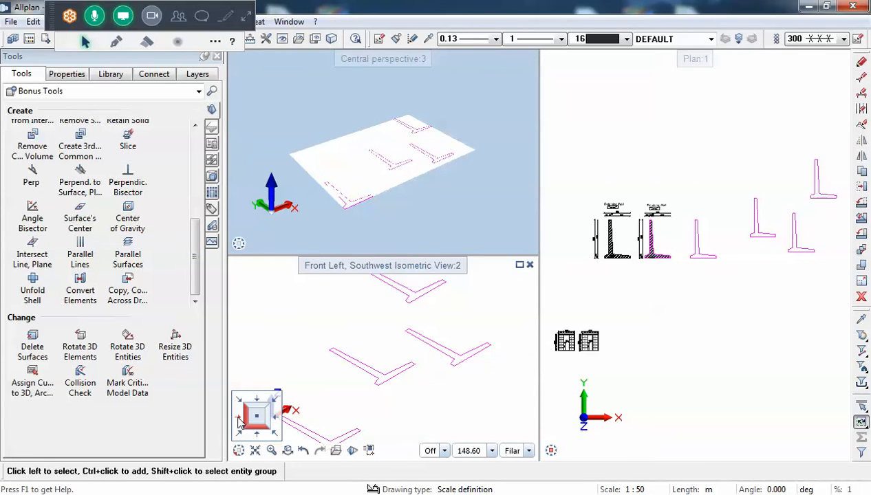
pyautogui.click(241, 418)
pyautogui.click(276, 416)
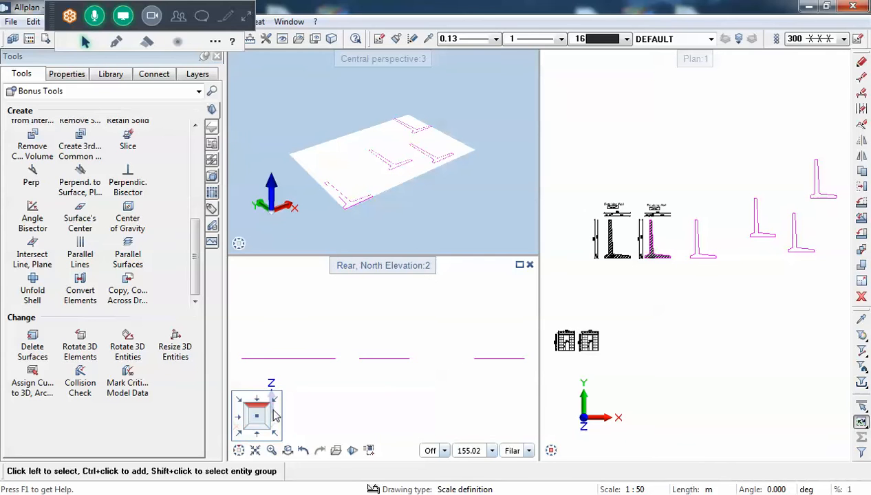
pyautogui.click(276, 416)
pyautogui.click(277, 433)
pyautogui.click(287, 452)
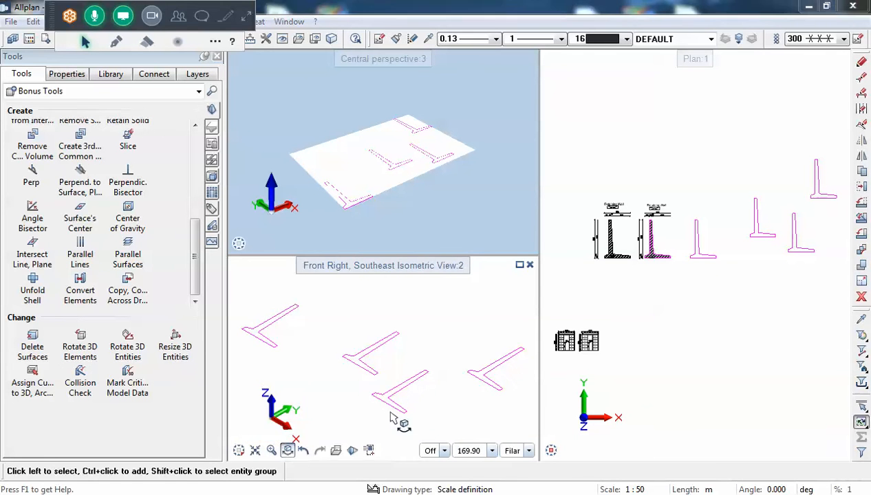
pyautogui.moveTo(392, 420); pyautogui.dragTo(791, 483)
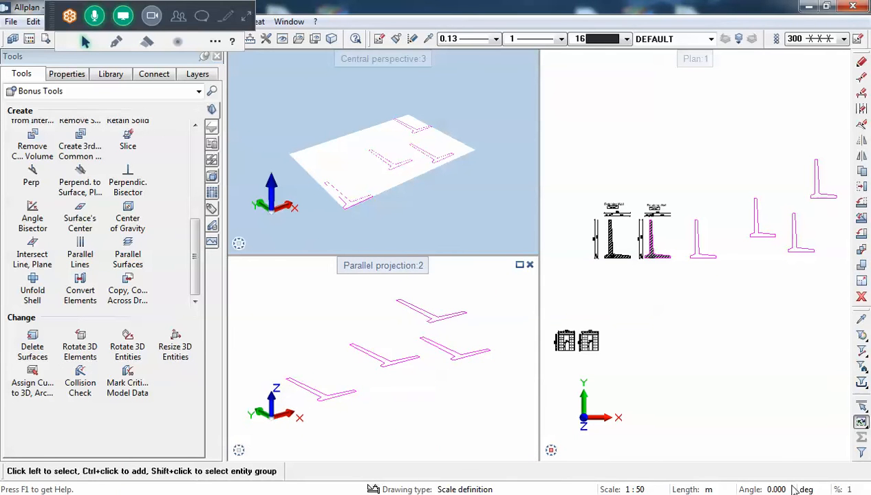
# Select a wall outline in plan to locate it in the 3D viewports, and clear the selection
pyautogui.moveTo(240, 453)
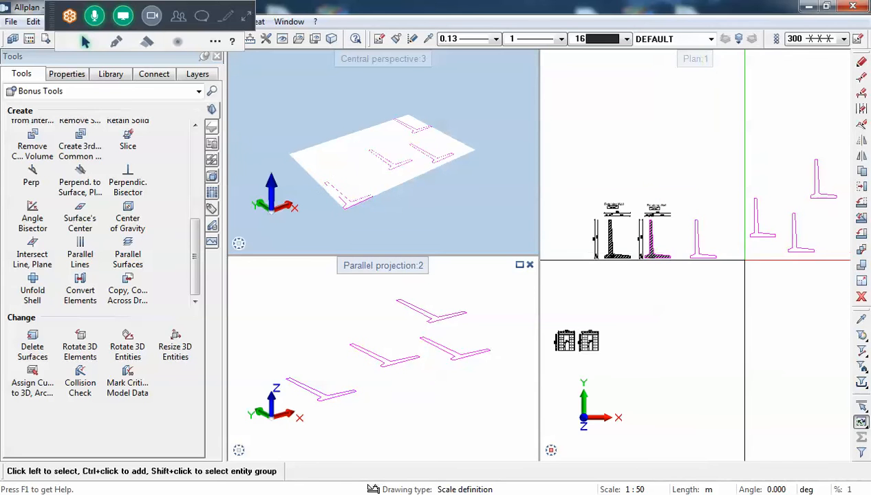
pyautogui.click(757, 232)
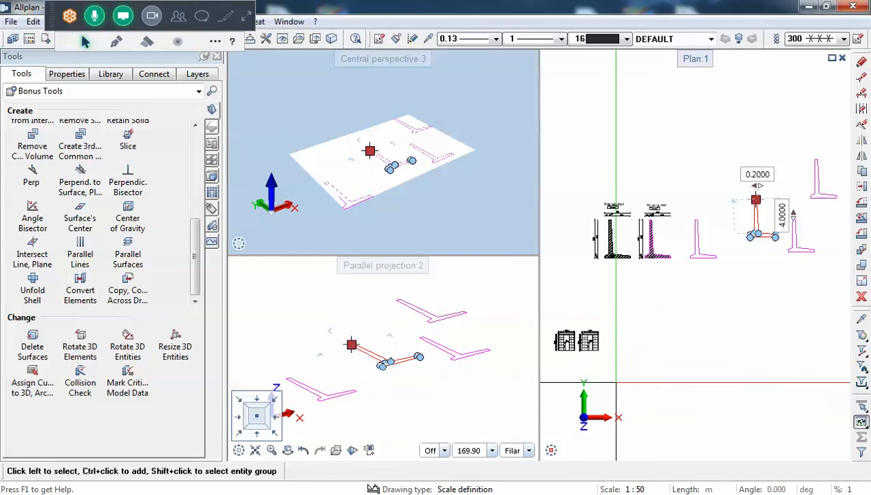
pyautogui.click(673, 359)
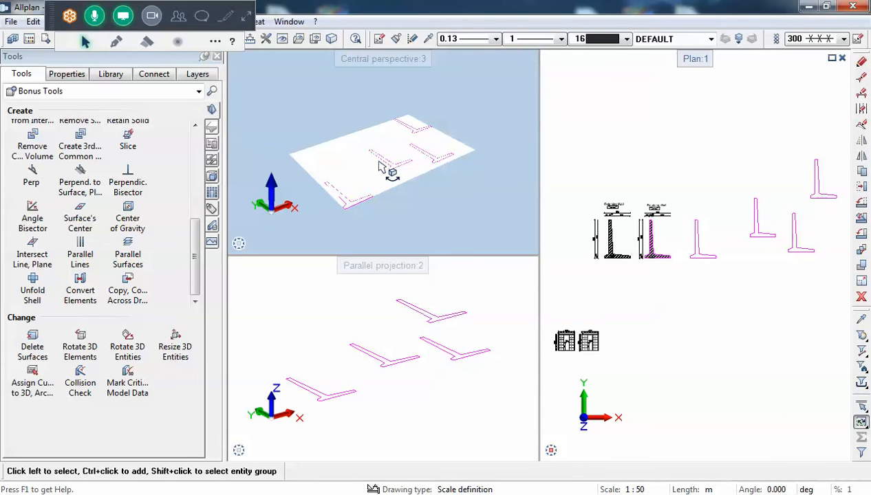
pyautogui.scroll(-1, 673, 266)
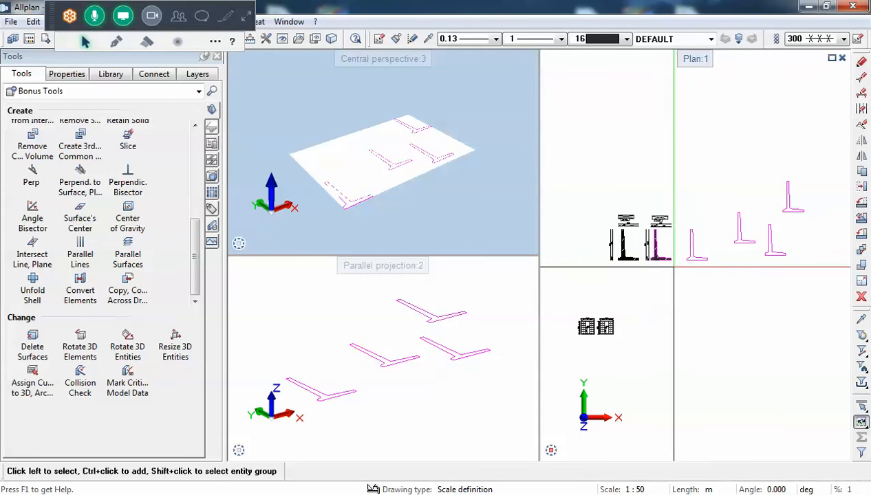
pyautogui.scroll(1, 741, 250)
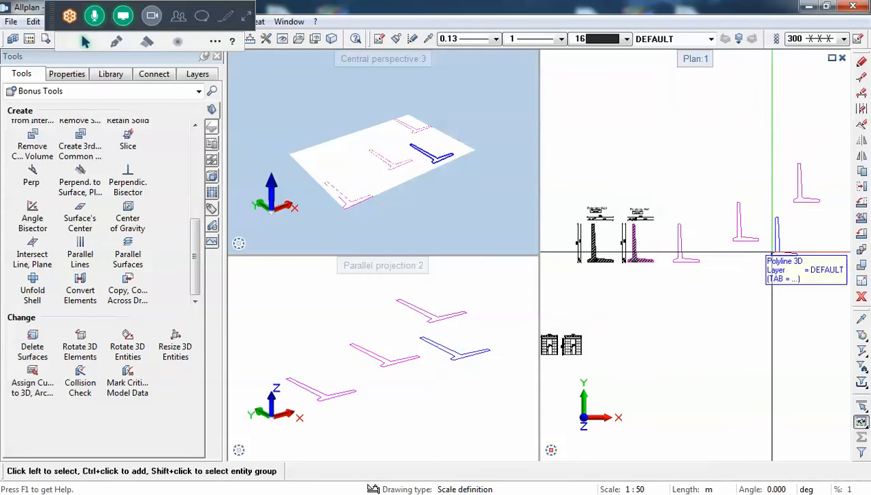
# Rotate the outline beside the hatched sections freely in 3D about its bottom base edge so it stands upright
pyautogui.click(862, 203)
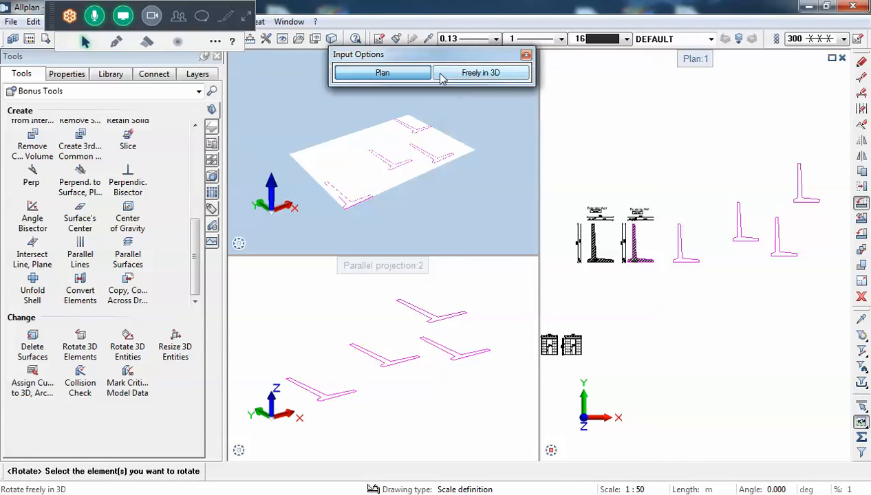
pyautogui.click(514, 75)
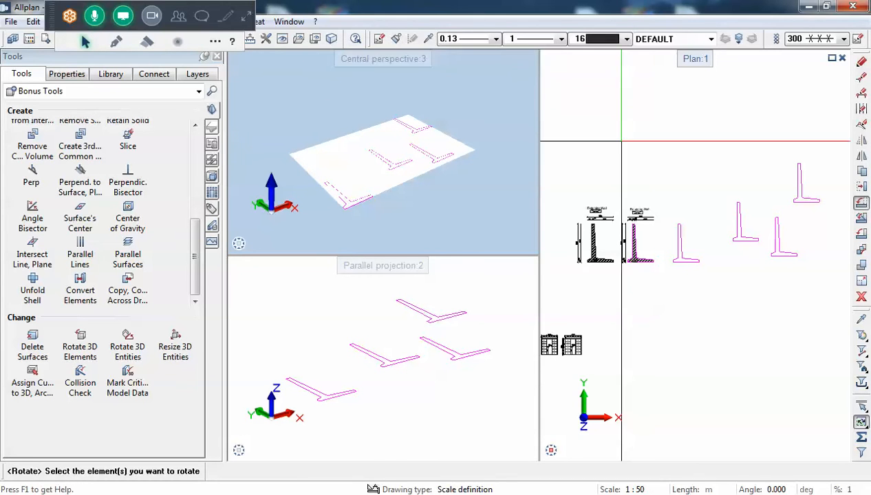
pyautogui.scroll(1, 680, 275)
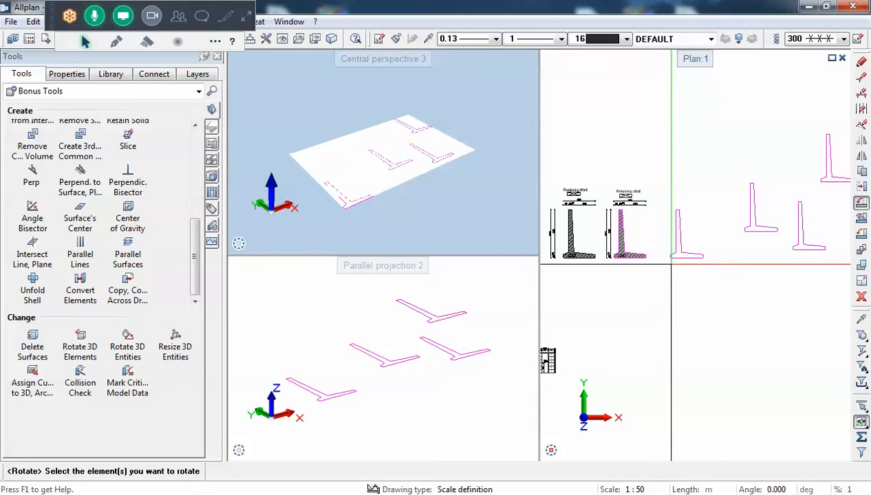
pyautogui.scroll(1, 671, 264)
pyautogui.moveTo(664, 174); pyautogui.dragTo(719, 279)
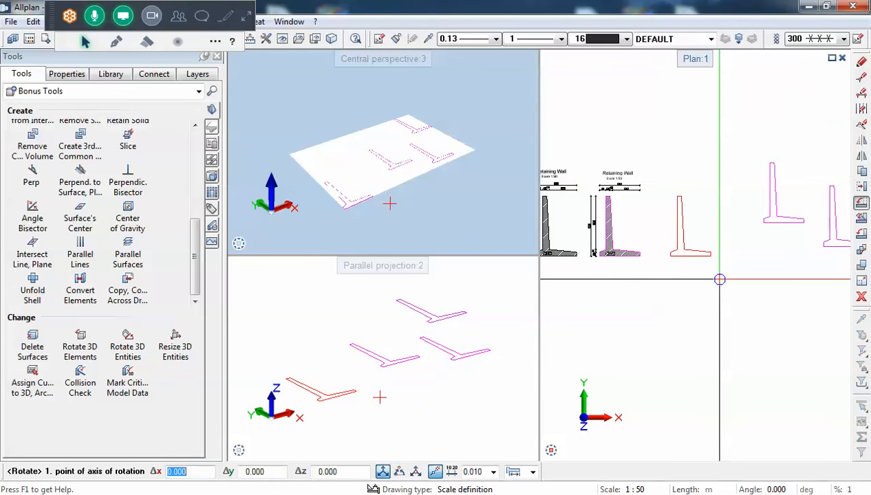
pyautogui.click(670, 256)
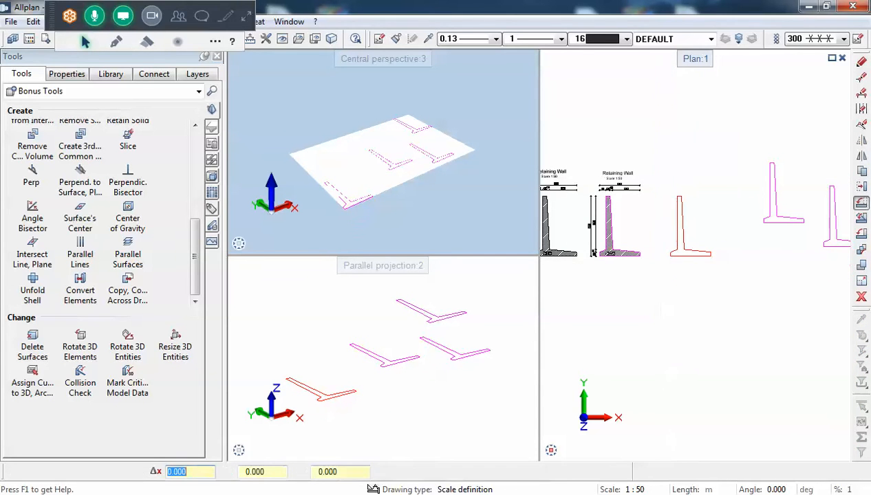
pyautogui.click(713, 255)
pyautogui.press('Return')
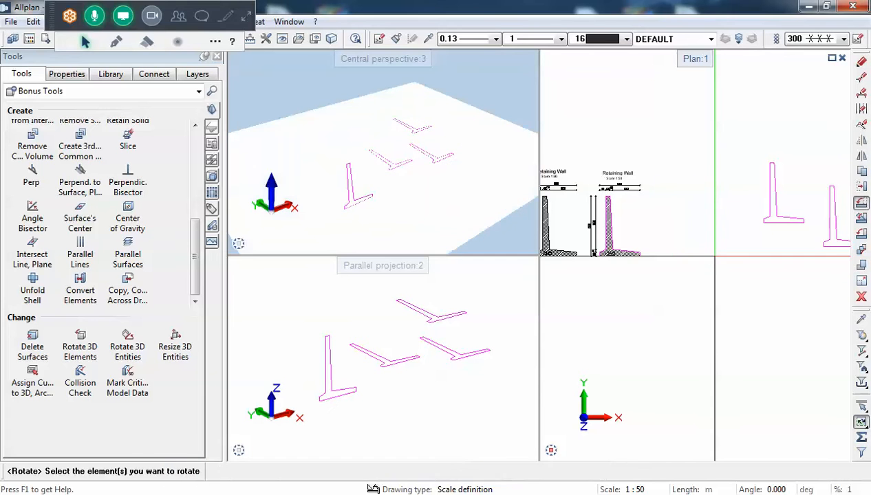
# Rotate the second wall outline from the hatched sections 90 degrees about its bottom base edge so it stands upright
pyautogui.moveTo(755, 132); pyautogui.dragTo(802, 226)
pyautogui.click(763, 222)
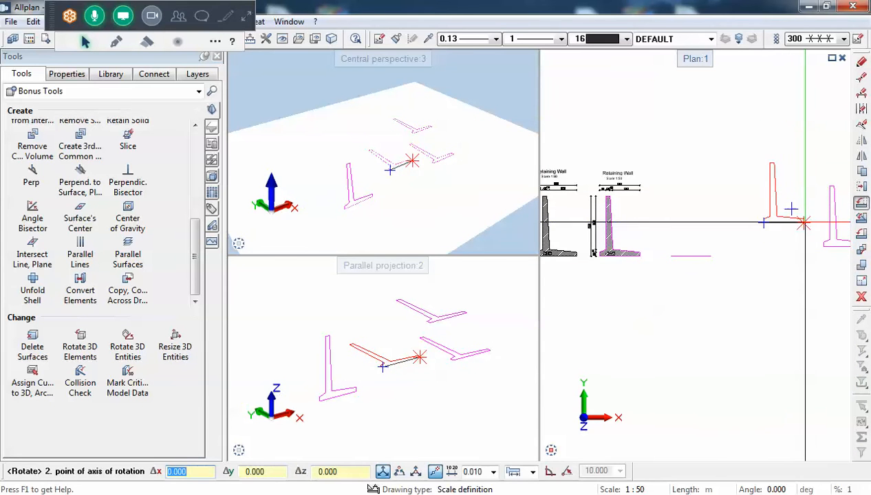
pyautogui.click(805, 222)
pyautogui.write('90')
pyautogui.press('Return')
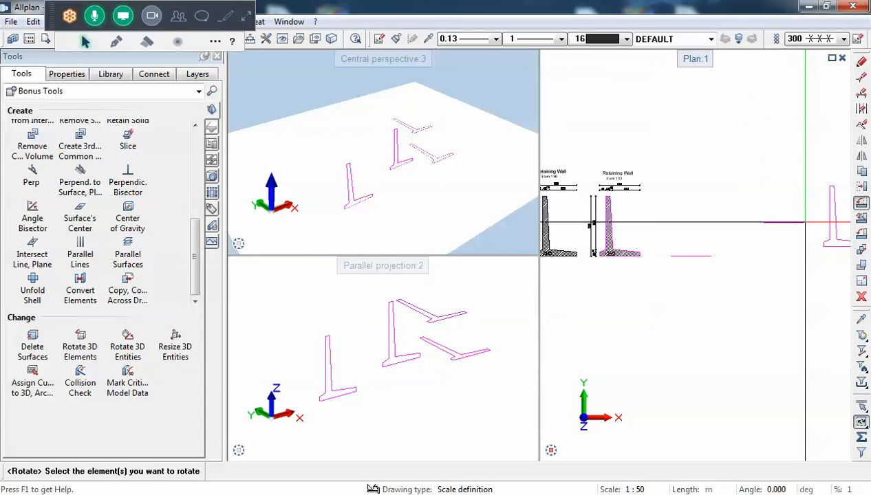
# Rotate the lower of the two remaining flat wall outlines 90 degrees about its bottom base edge
pyautogui.moveTo(733, 174); pyautogui.dragTo(784, 254)
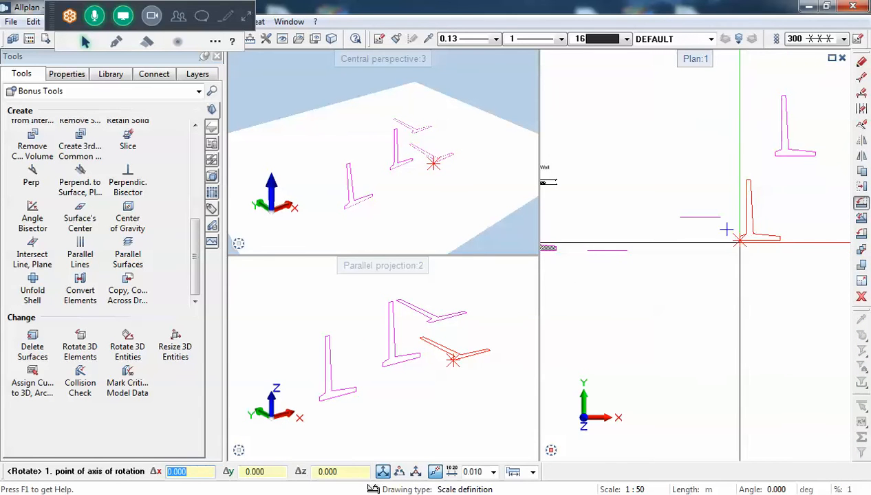
pyautogui.click(780, 240)
pyautogui.click(739, 240)
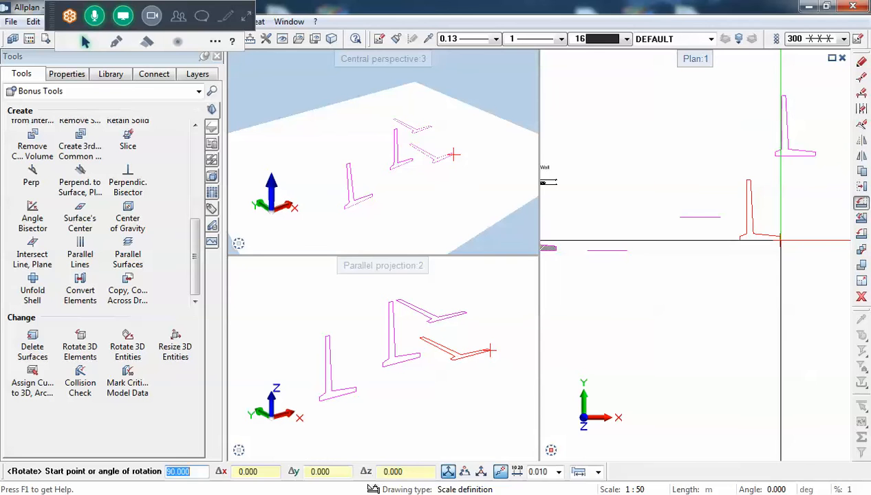
pyautogui.write('90')
pyautogui.press('Return')
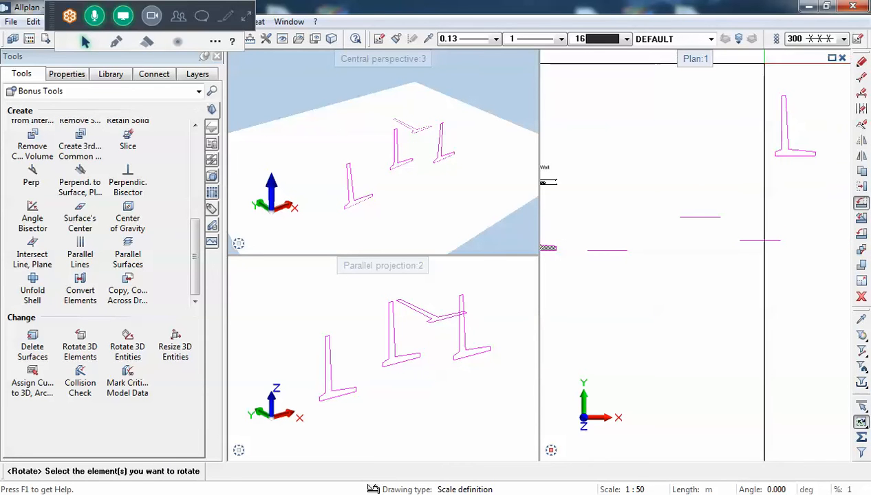
# Rotate the last flat wall outline, farthest from the hatched sections, 90 degrees about its base edge and view it in 3D
pyautogui.moveTo(754, 73); pyautogui.dragTo(821, 167)
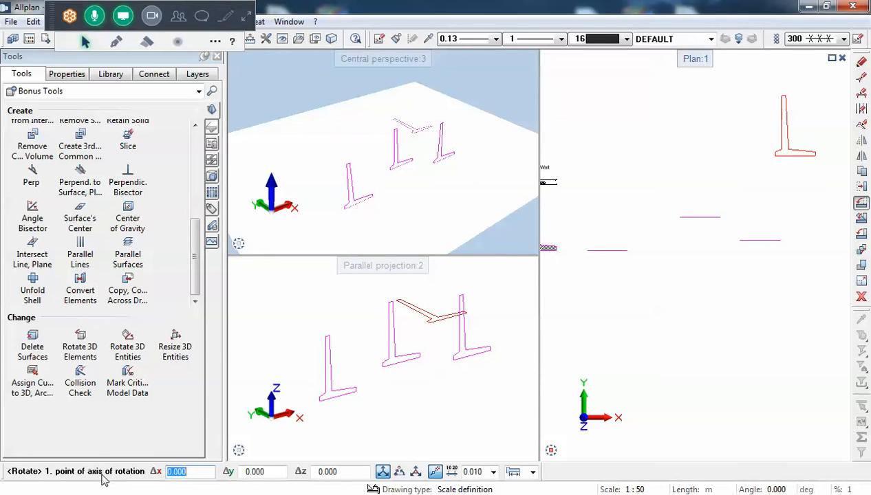
pyautogui.click(775, 156)
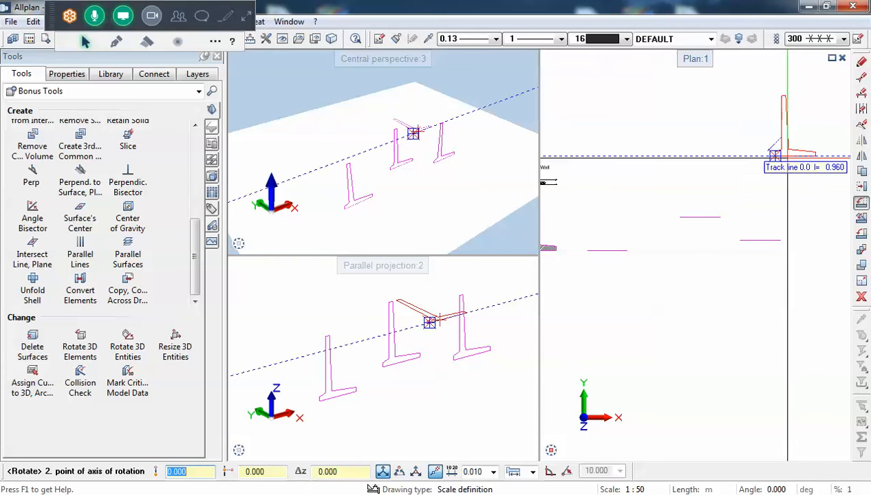
pyautogui.click(814, 156)
pyautogui.press('Return')
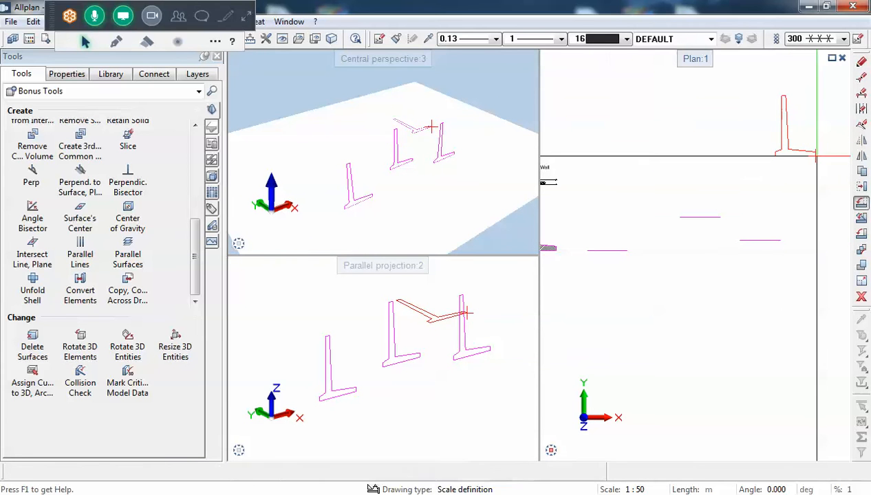
pyautogui.keyDown('shift'); pyautogui.moveTo(421, 163); pyautogui.dragTo(469, 152, button='middle'); pyautogui.keyUp('shift')
pyautogui.scroll(-3, 729, 186)
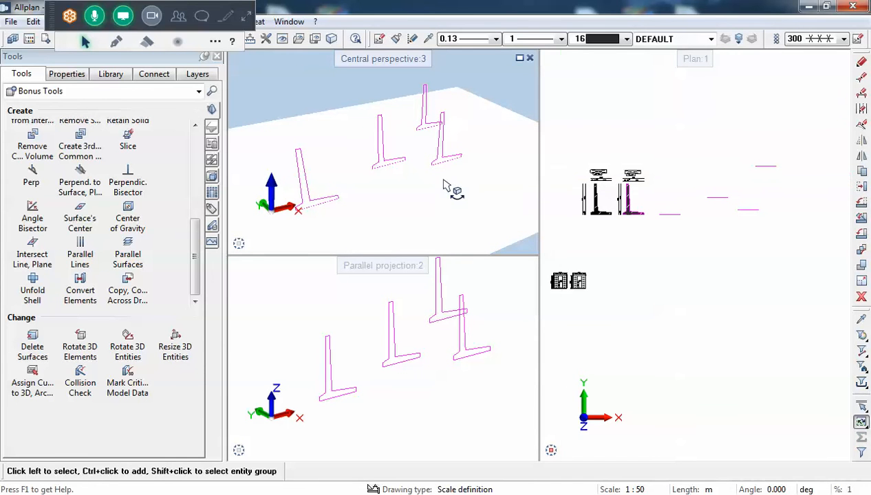
pyautogui.scroll(-1, 440, 180)
pyautogui.scroll(1, 256, 180)
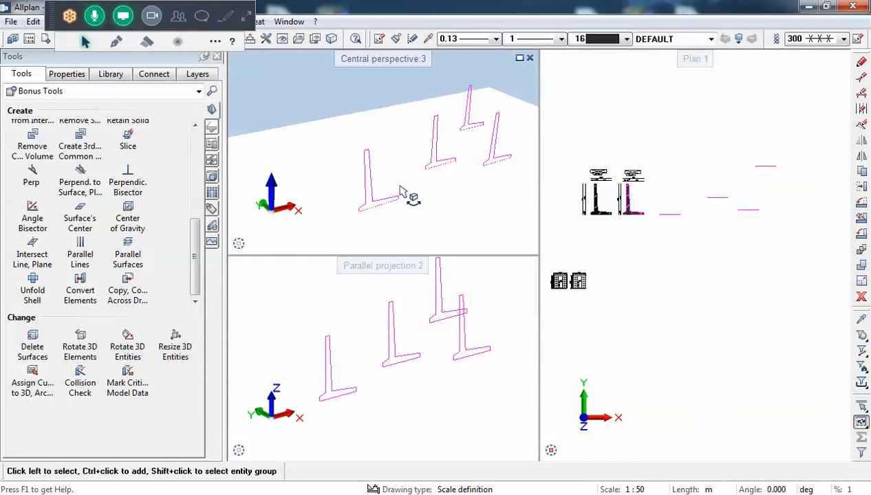
# Select the three far outlines in plan, clear them, select all elements to see them highlighted, and clear the selection
pyautogui.moveTo(192, 254); pyautogui.dragTo(196, 168)
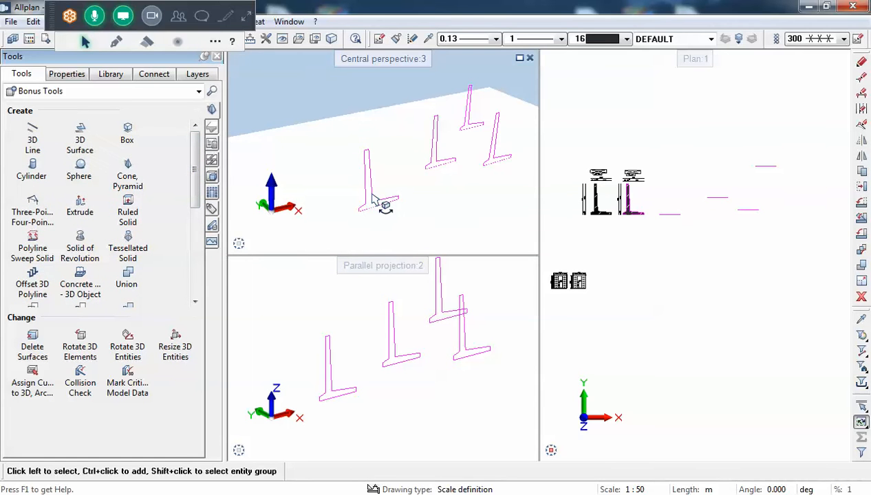
pyautogui.scroll(2, 593, 198)
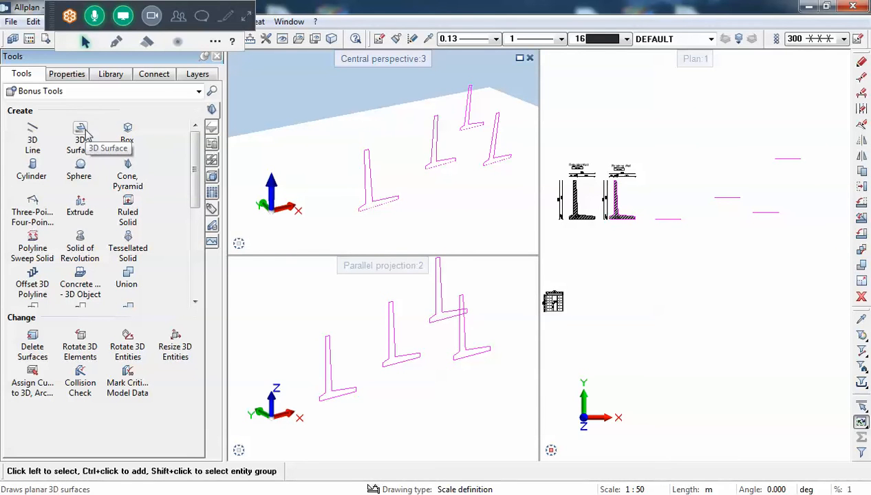
pyautogui.moveTo(810, 247); pyautogui.dragTo(719, 154)
pyautogui.scroll(-1, 719, 154)
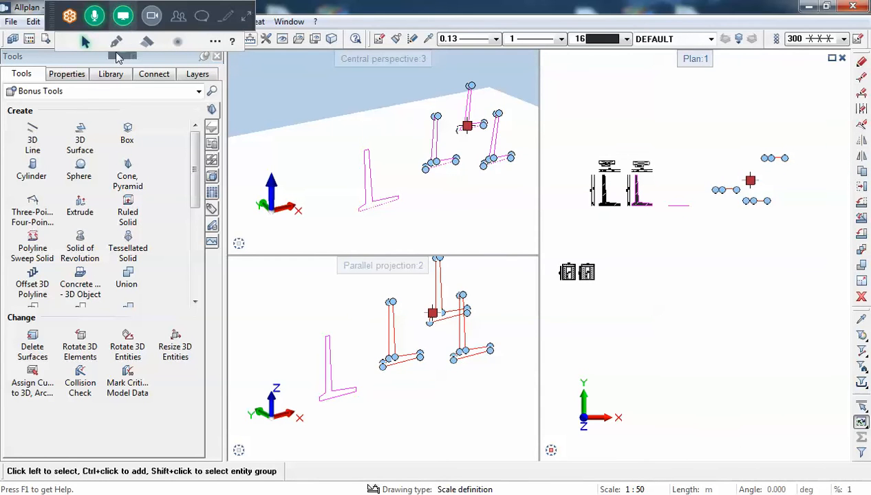
pyautogui.click(748, 313)
pyautogui.hotkey('ctrl', 'a')
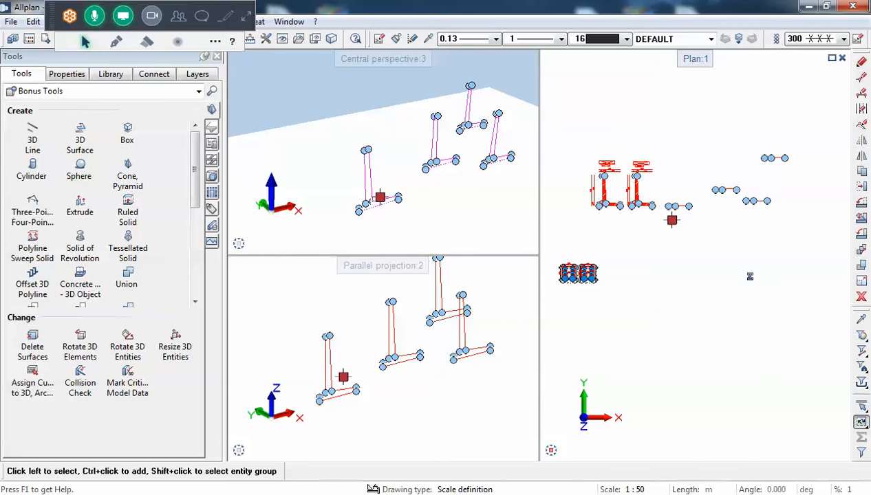
pyautogui.press('Escape')
# Undo the four individual outline rotations so the outlines lie flat in plan again
pyautogui.hotkey('ctrl', 'z')
pyautogui.hotkey('ctrl', 'z')
pyautogui.hotkey('ctrl', 'z')
pyautogui.hotkey('ctrl', 'z')
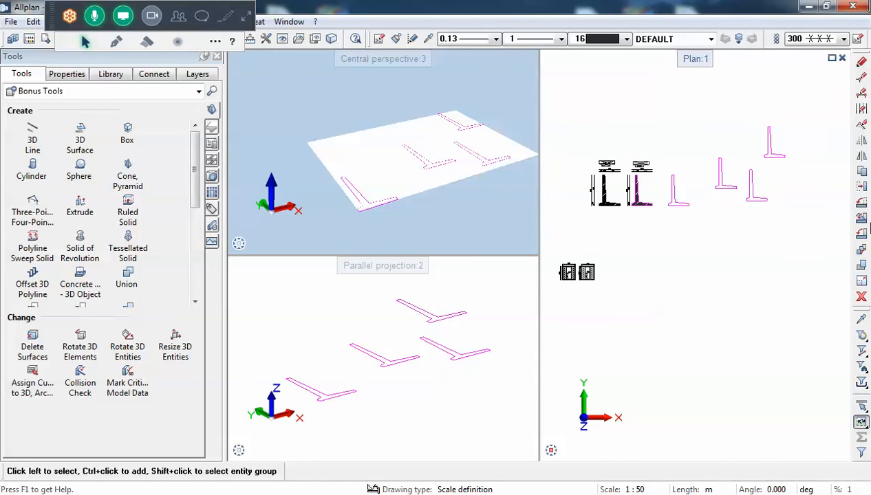
# Rotate all four wall outlines together freely in 3D by 90 degrees about the base edge of the outline beside the hatched sections
pyautogui.click(860, 216)
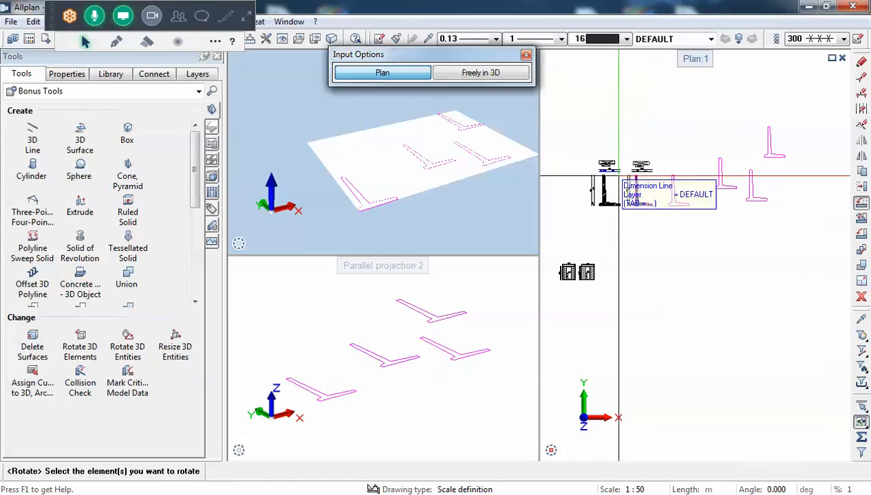
pyautogui.click(504, 73)
pyautogui.scroll(3, 664, 168)
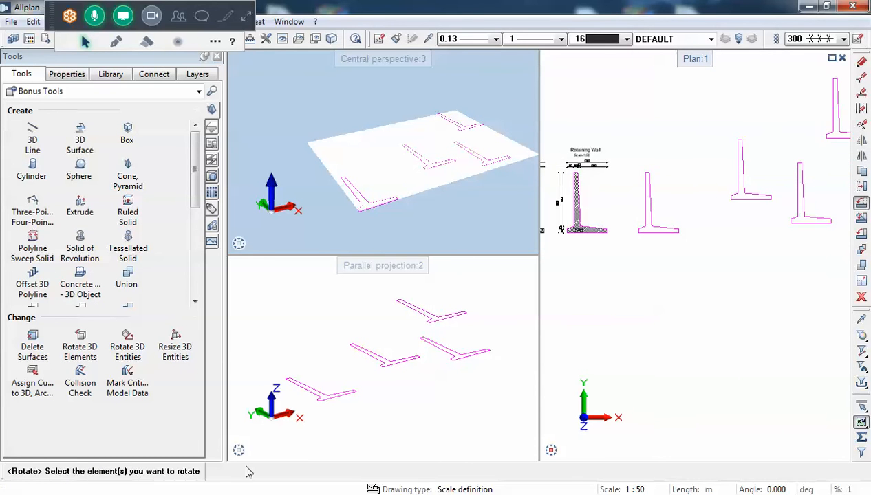
pyautogui.scroll(-2, 655, 166)
pyautogui.moveTo(638, 93); pyautogui.dragTo(820, 238)
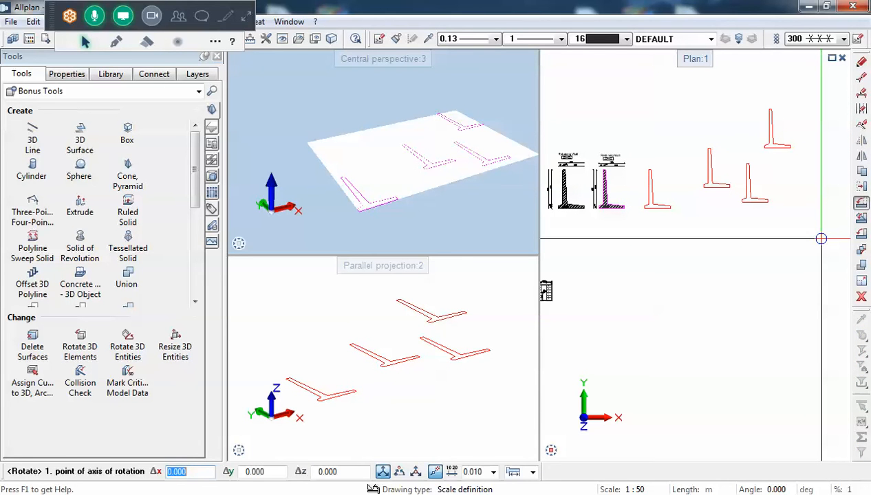
pyautogui.scroll(3, 623, 191)
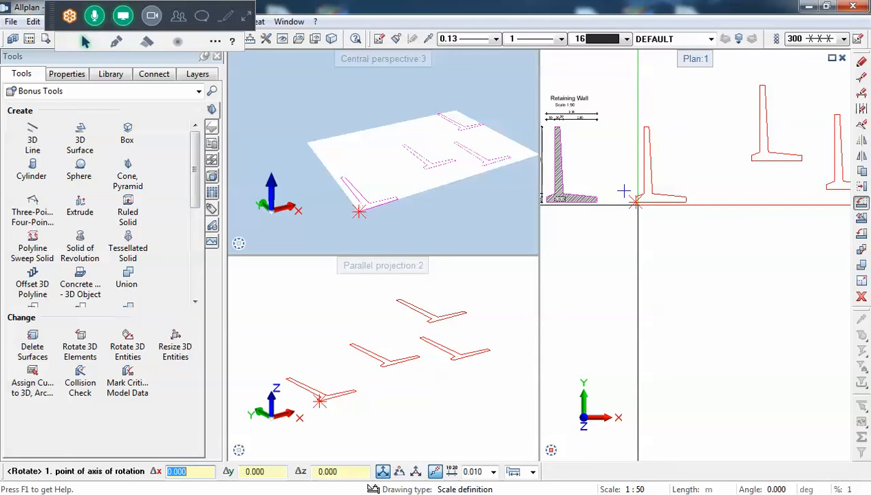
pyautogui.click(686, 202)
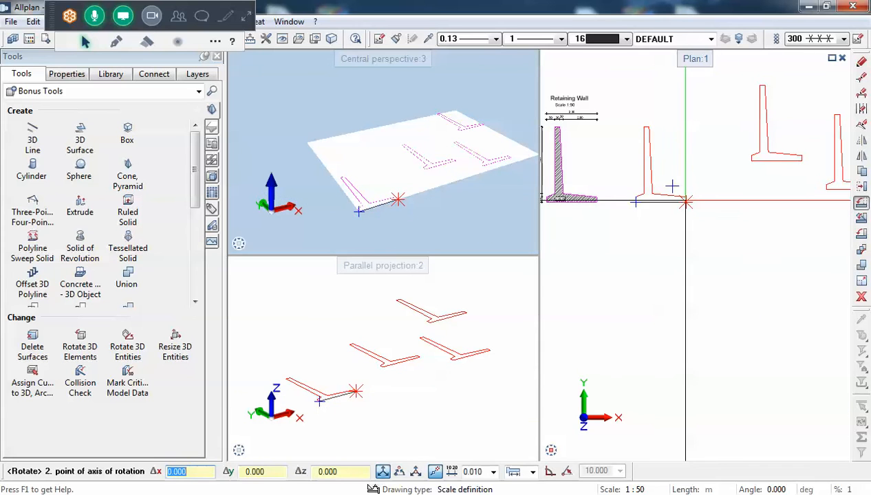
pyautogui.click(685, 202)
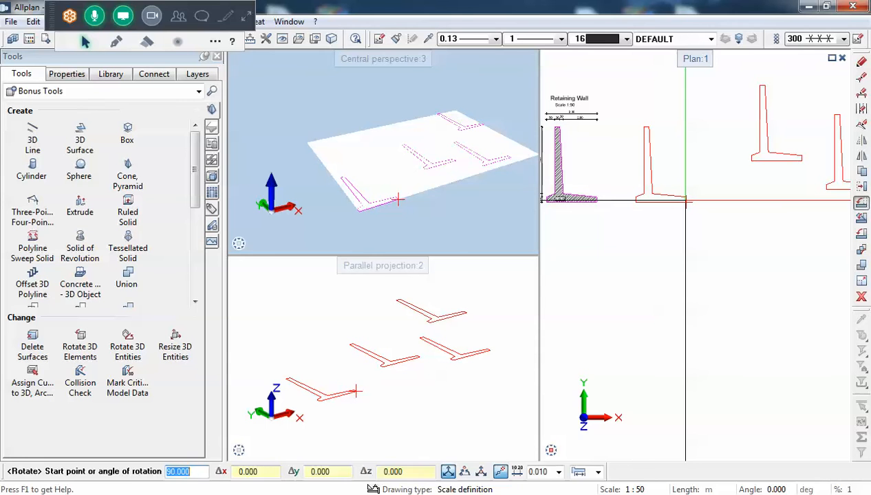
pyautogui.write('90')
pyautogui.press('Return')
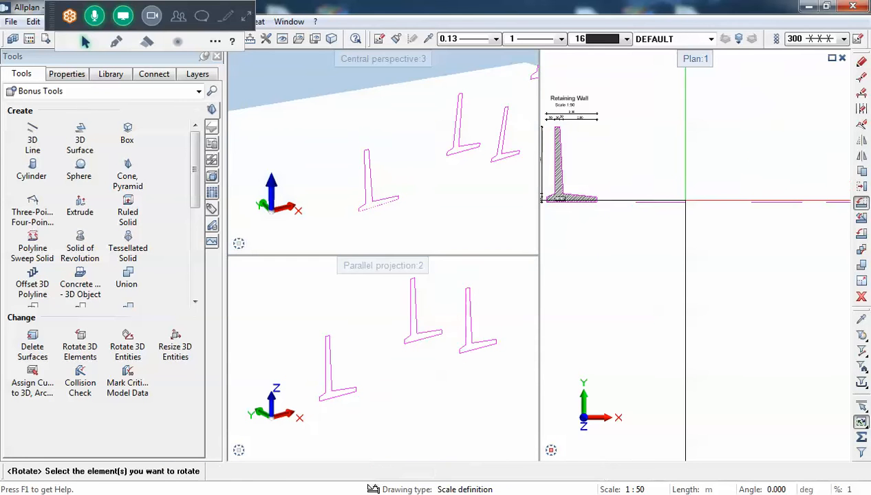
# Examine the position of the four upright outlines in the perspective and plan viewports
pyautogui.scroll(-3, 407, 150)
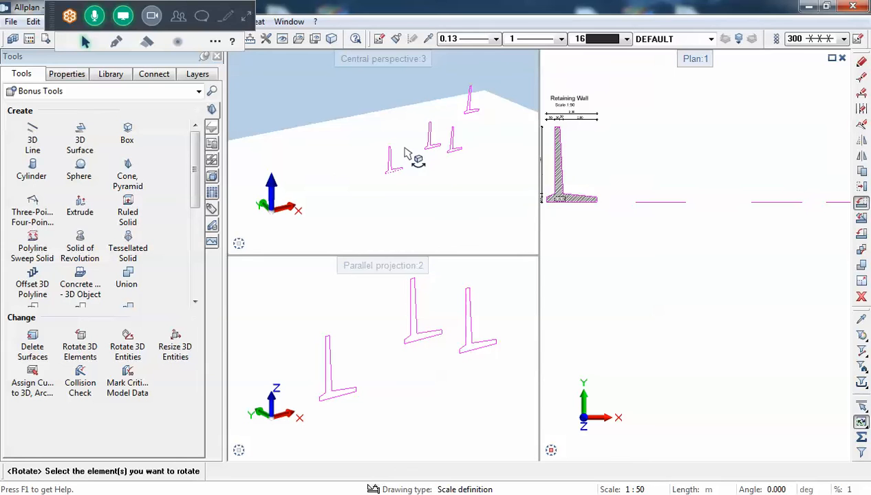
pyautogui.scroll(-2, 569, 252)
pyautogui.scroll(1, 393, 223)
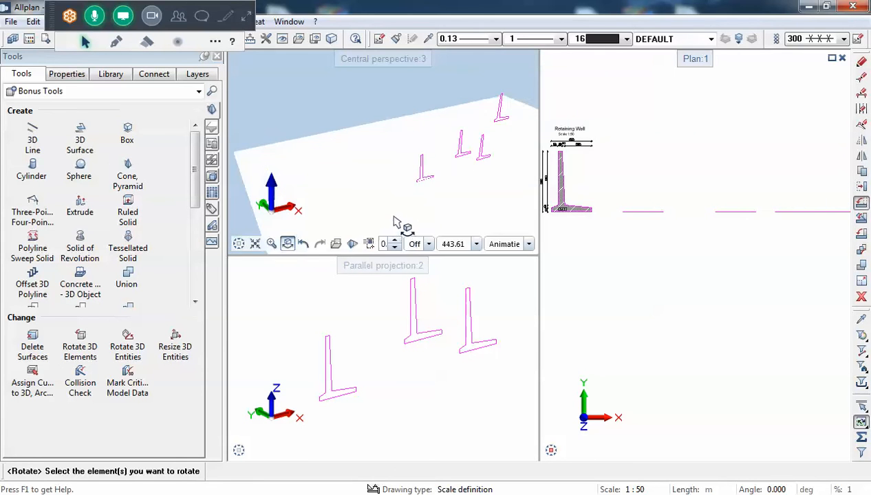
pyautogui.scroll(4, 391, 206)
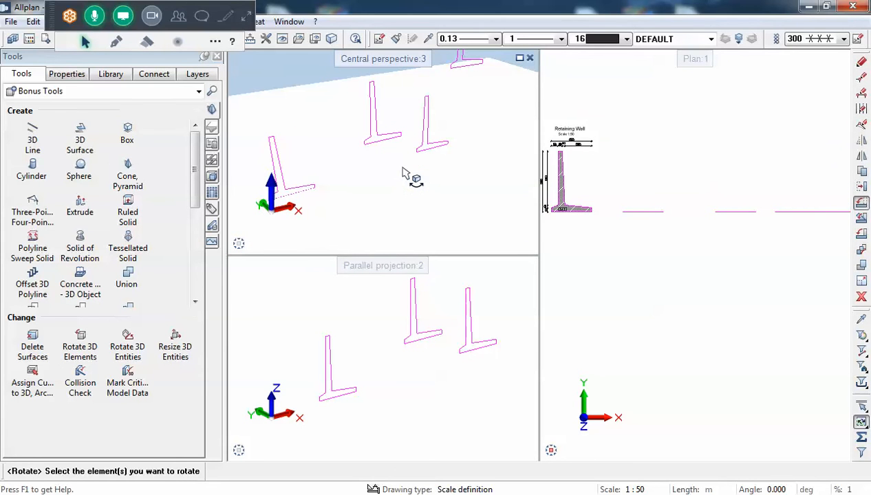
pyautogui.scroll(-2, 406, 175)
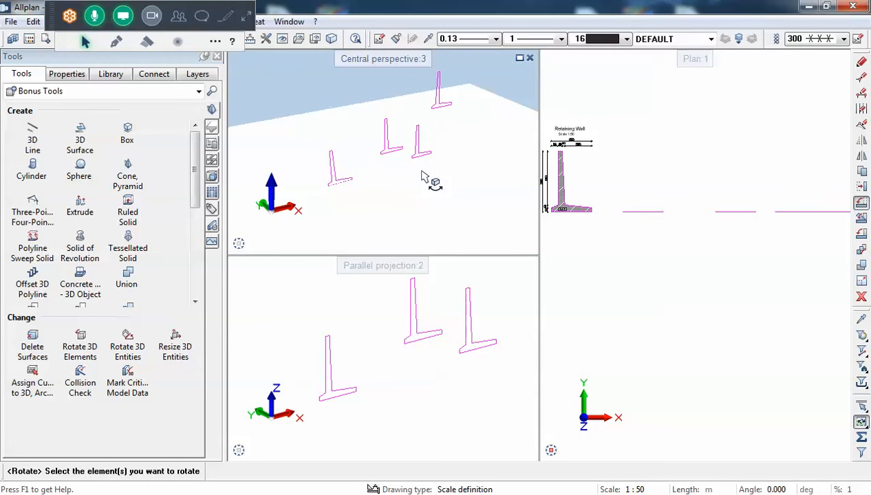
pyautogui.scroll(1, 667, 185)
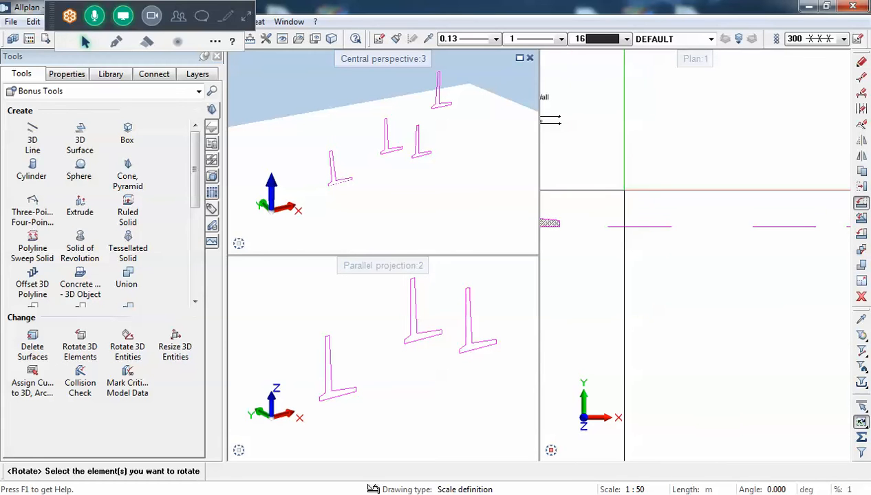
pyautogui.scroll(1, 655, 188)
pyautogui.scroll(1, 291, 185)
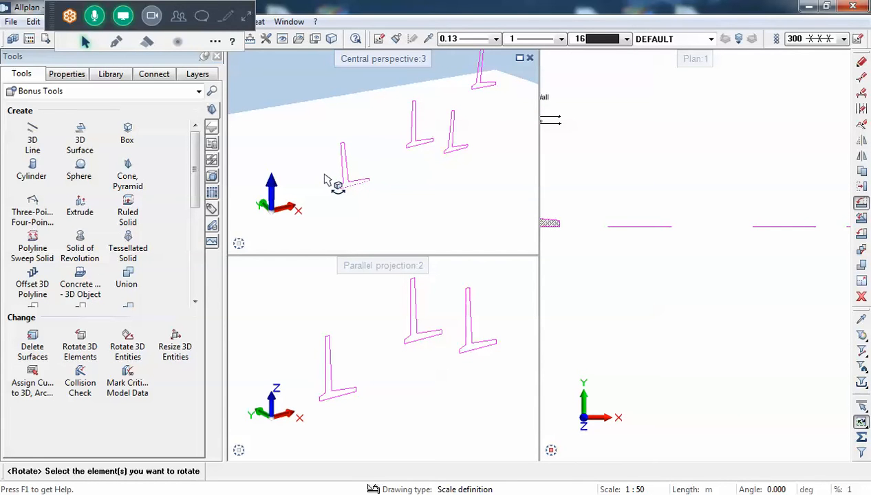
# Try making a 3D surface from the lines of the upright outline nearest the hatched sections, inspect it, and undo it
pyautogui.click(93, 151)
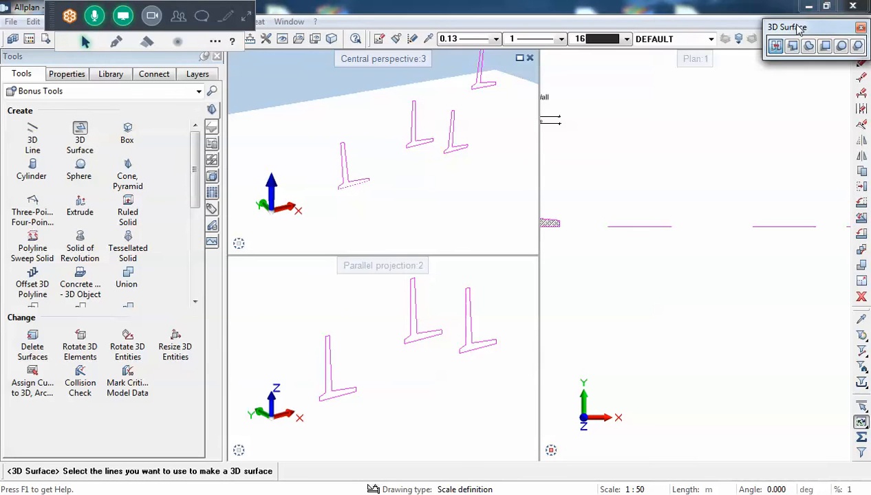
pyautogui.moveTo(789, 29); pyautogui.dragTo(394, 107)
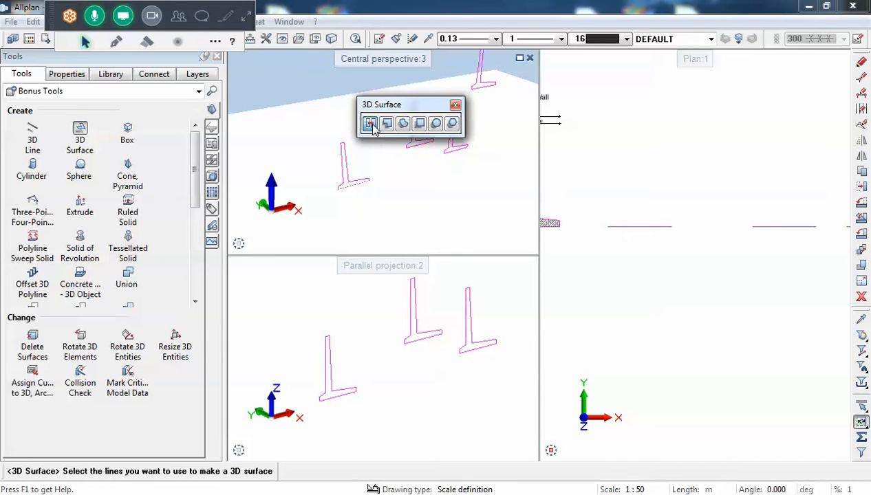
pyautogui.moveTo(591, 209); pyautogui.dragTo(719, 276)
pyautogui.scroll(5, 339, 189)
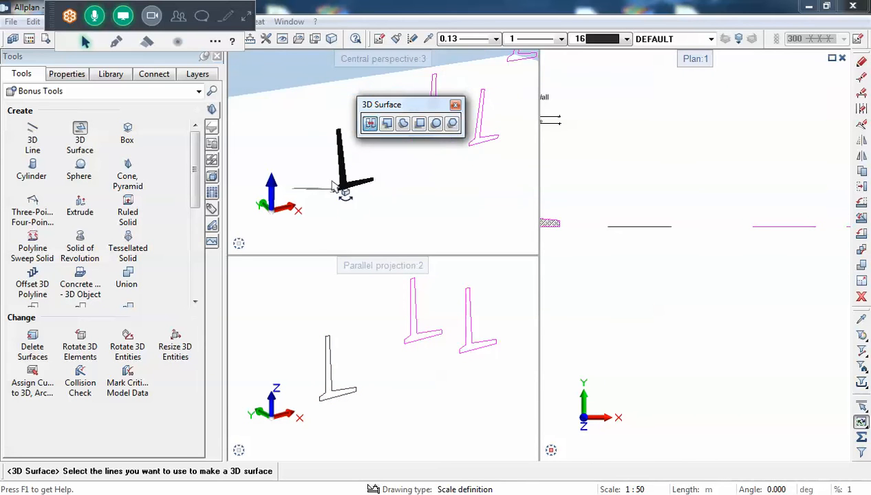
pyautogui.moveTo(350, 190); pyautogui.dragTo(379, 218, button='middle')
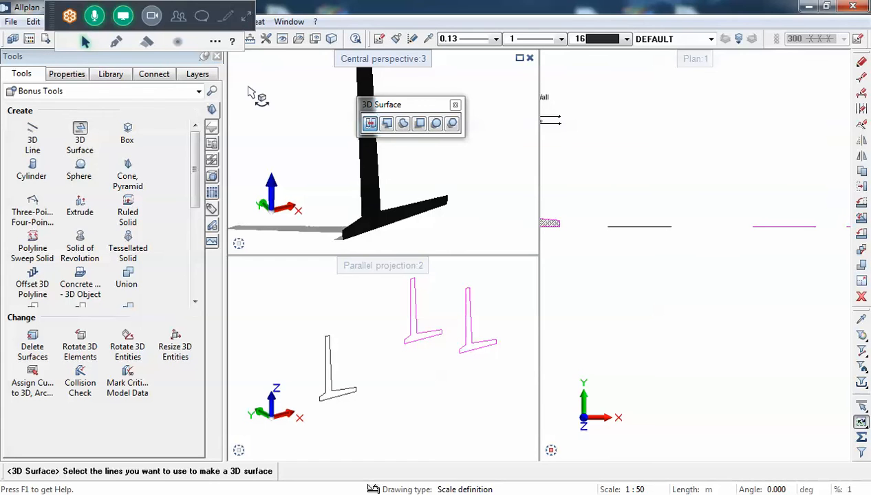
pyautogui.hotkey('ctrl', 'z')
# Set the current line color to 4, green
pyautogui.click(627, 38)
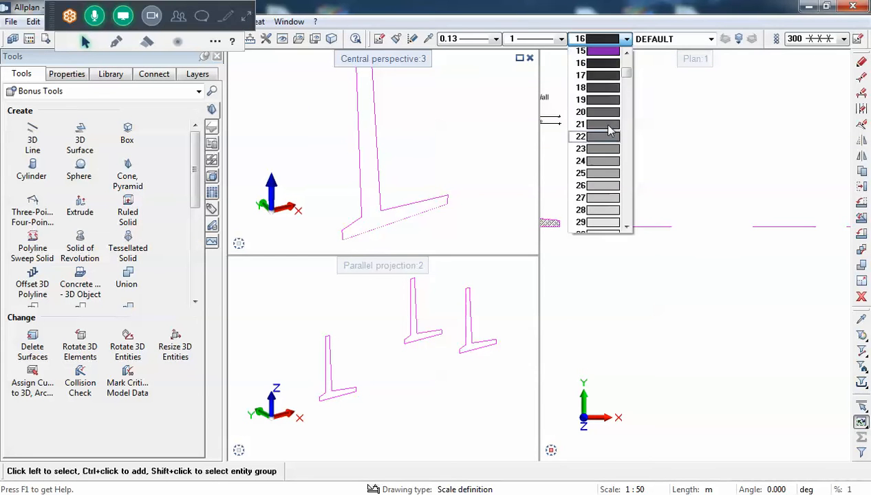
pyautogui.scroll(4, 610, 131)
pyautogui.scroll(1, 610, 131)
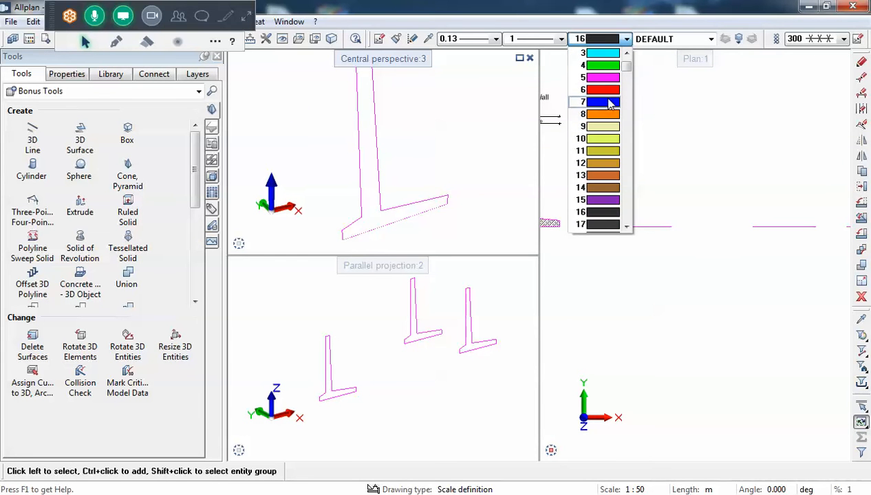
pyautogui.click(604, 65)
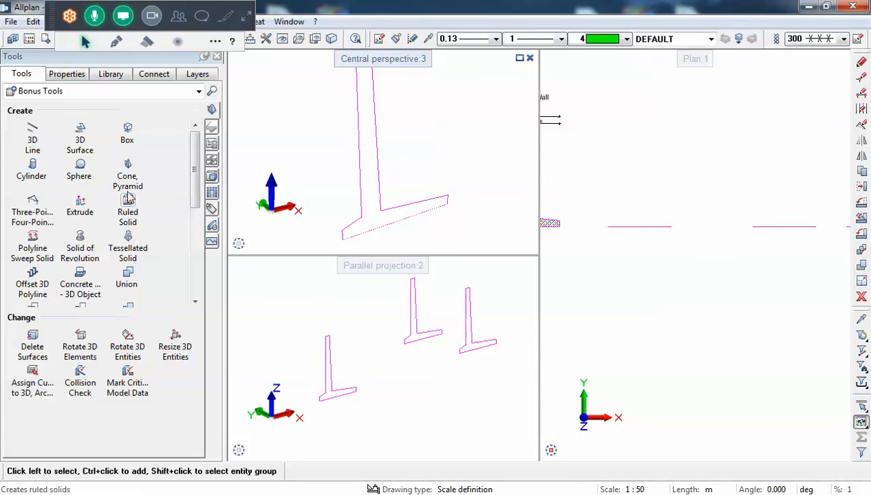
# Make a green 3D surface from the lines of the upright outline nearest the hatched wall sections
pyautogui.click(89, 143)
pyautogui.moveTo(597, 206); pyautogui.dragTo(681, 248)
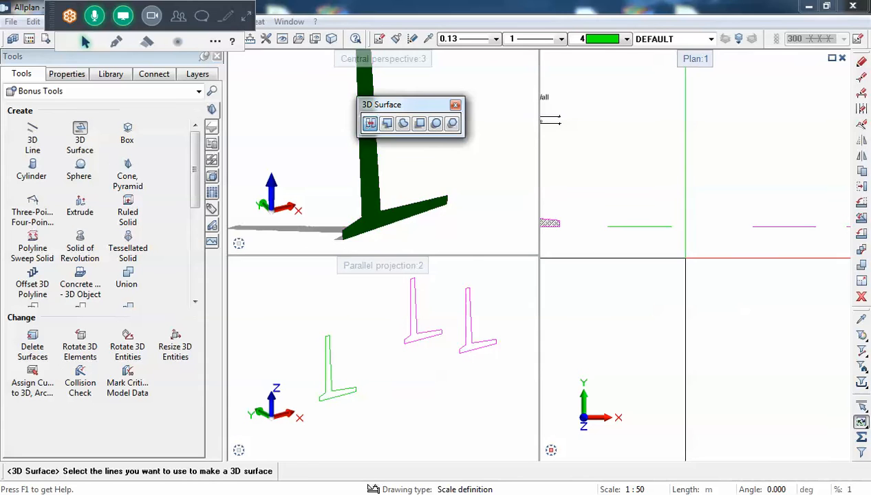
pyautogui.moveTo(369, 183); pyautogui.dragTo(322, 249, button='middle')
pyautogui.scroll(4, 352, 207)
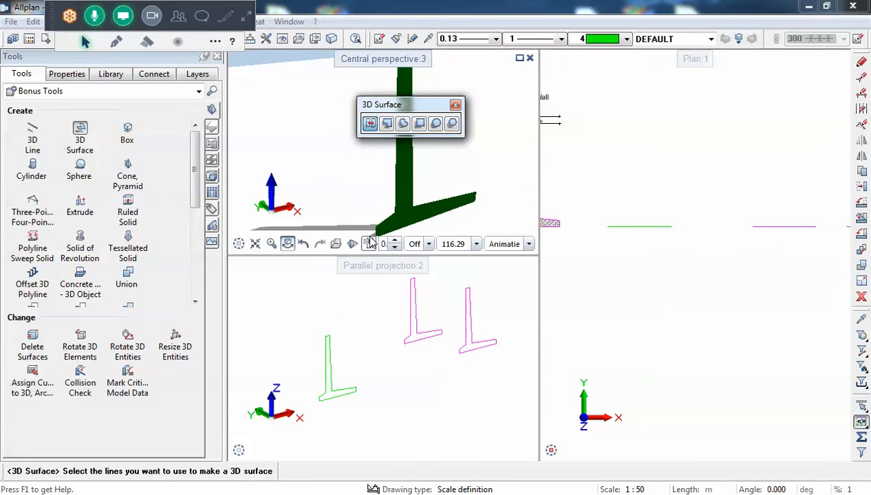
# Examine the new wall surface in the perspective and in the Front Left, Southwest Isometric view
pyautogui.moveTo(352, 207); pyautogui.dragTo(374, 222, button='middle')
pyautogui.scroll(-2, 378, 212)
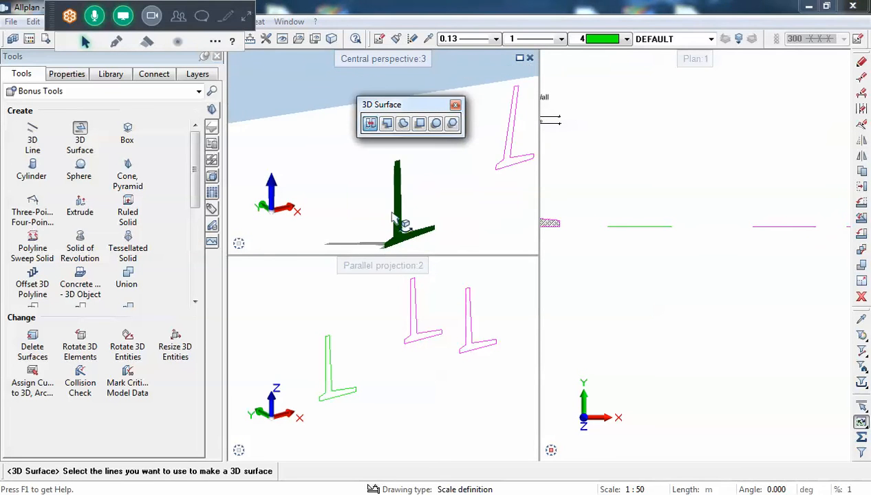
pyautogui.scroll(2, 381, 202)
pyautogui.scroll(1, 382, 207)
pyautogui.scroll(-2, 385, 210)
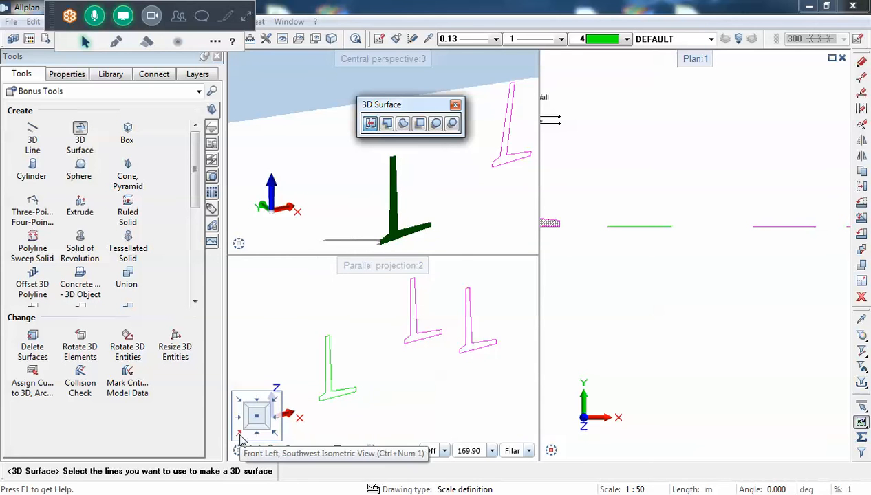
pyautogui.click(239, 434)
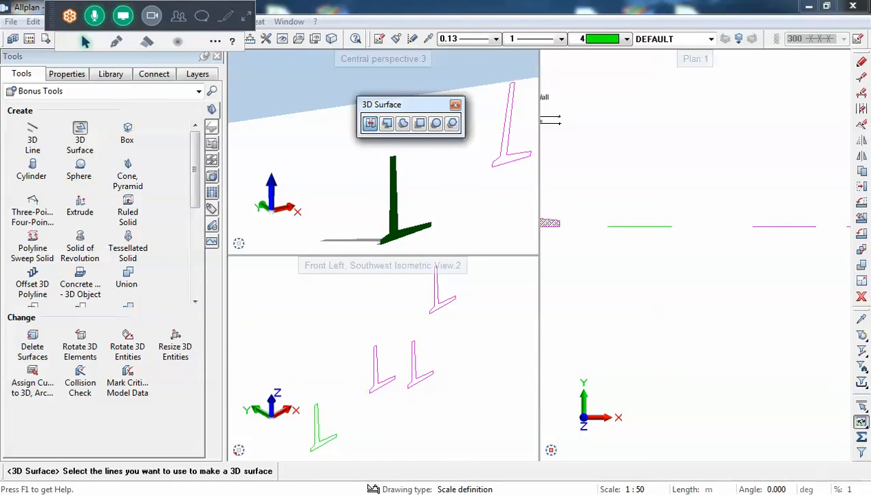
pyautogui.click(716, 494)
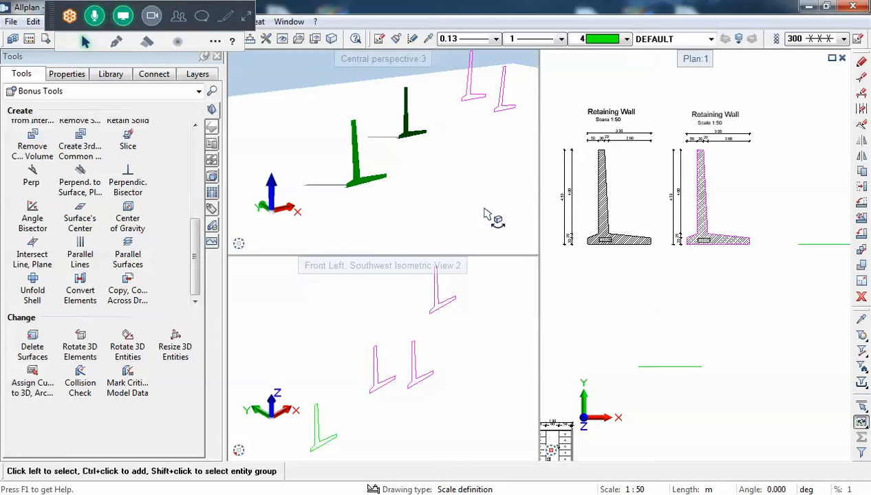
pyautogui.scroll(-3, 584, 219)
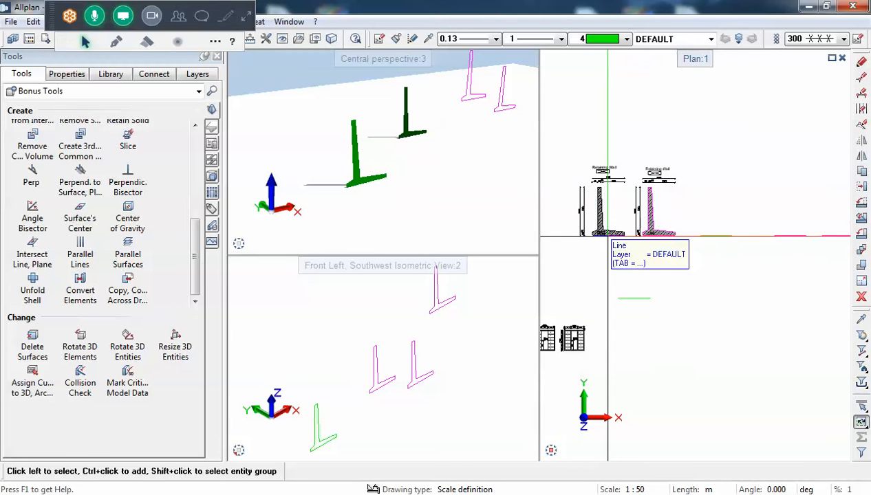
pyautogui.scroll(-1, 374, 323)
pyautogui.scroll(-2, 372, 188)
pyautogui.scroll(1, 370, 190)
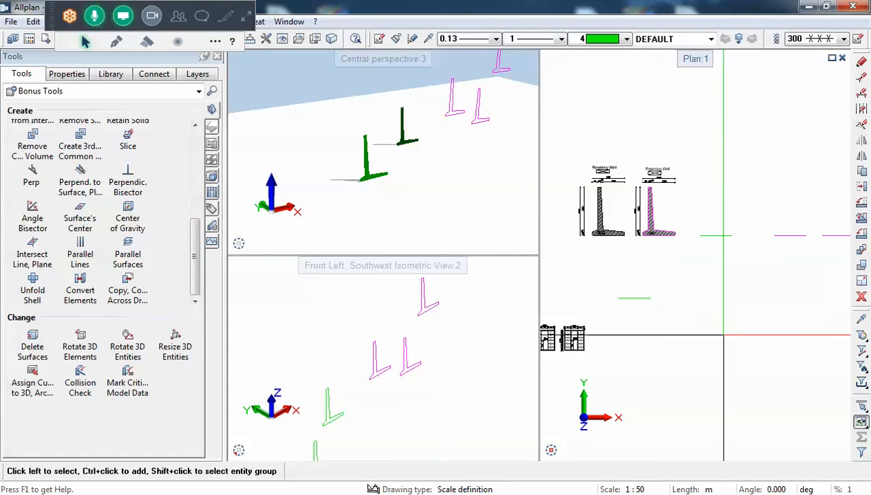
pyautogui.click(716, 494)
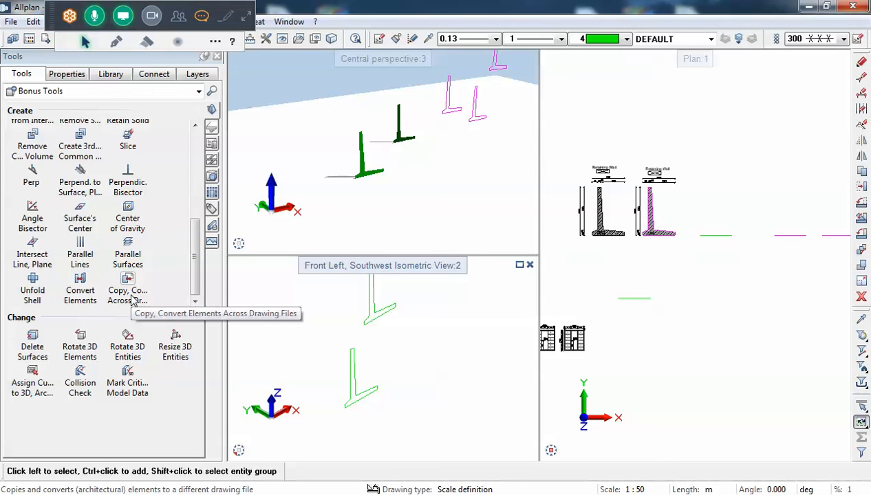
# Start the Extrude tool and show the wall surfaces in the Front Left, Southwest Isometric view
pyautogui.moveTo(194, 263)
pyautogui.mouseDown()
pyautogui.moveTo(195, 253)
pyautogui.moveTo(195, 278)
pyautogui.mouseUp()
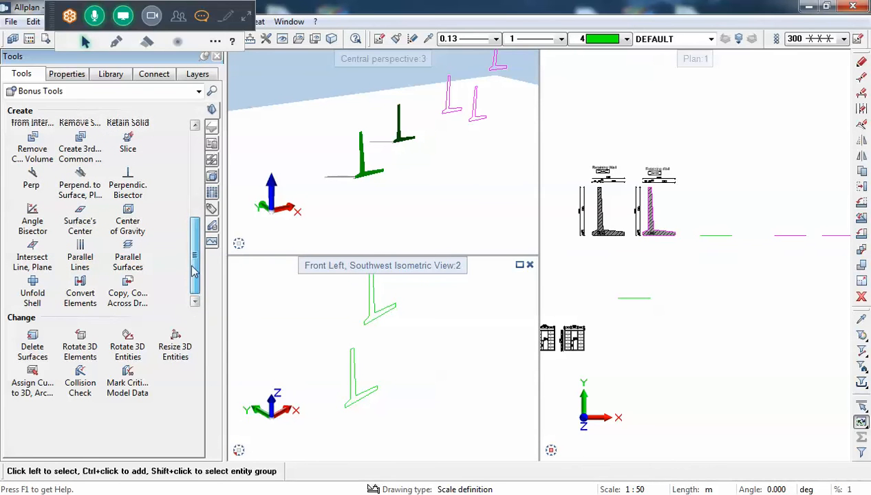
pyautogui.moveTo(192, 276); pyautogui.dragTo(194, 201)
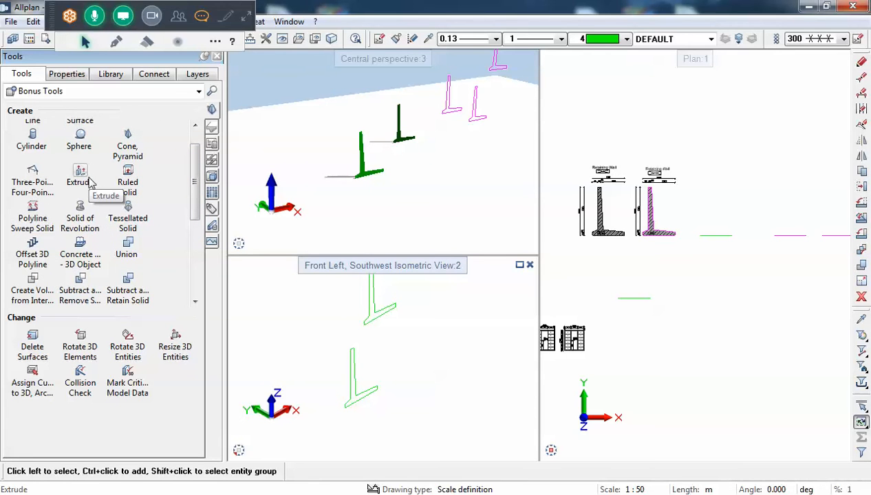
pyautogui.moveTo(194, 172); pyautogui.dragTo(194, 157)
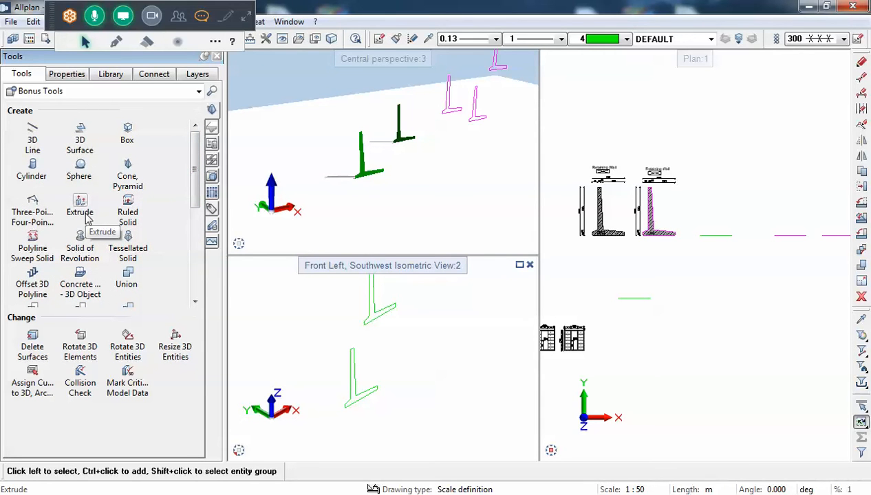
pyautogui.click(86, 216)
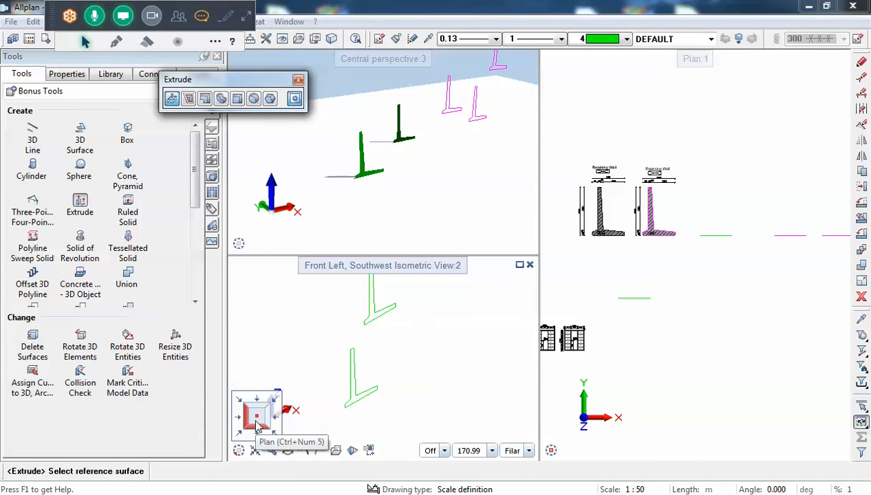
pyautogui.click(257, 422)
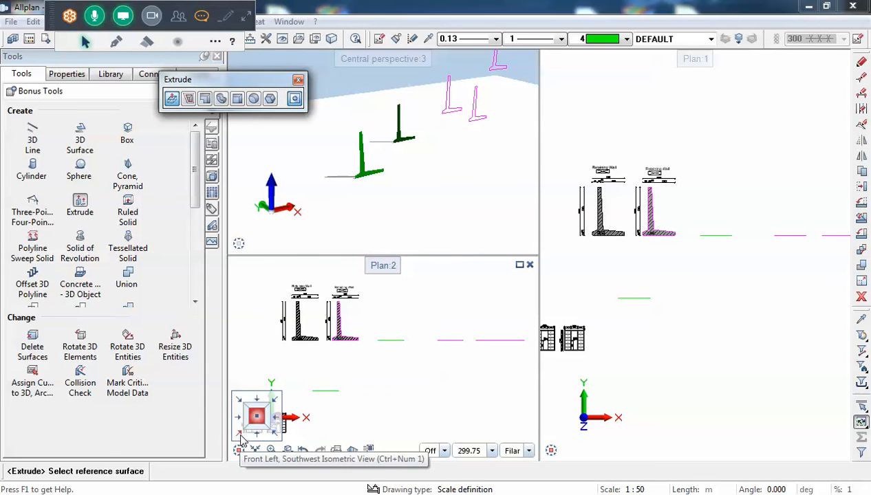
pyautogui.click(240, 438)
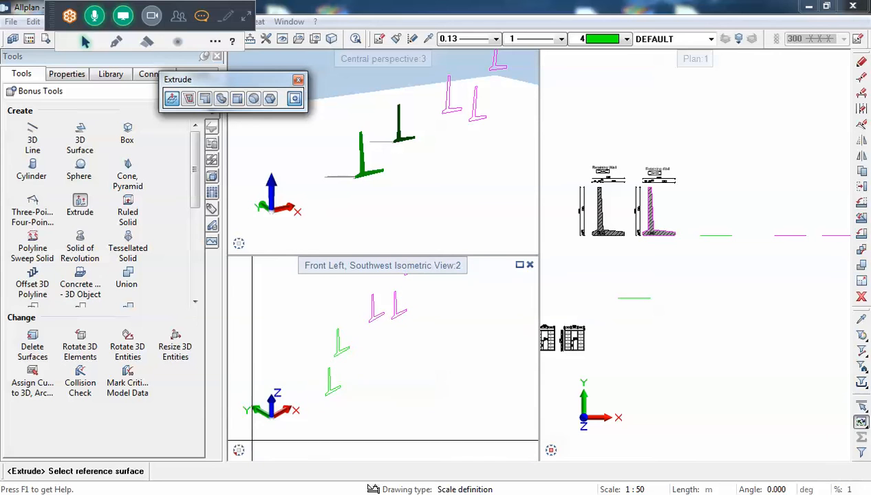
# Try extruding the green wall surface standing apart from the row with lengths of 10 and -10 m
pyautogui.scroll(3, 288, 414)
pyautogui.scroll(-2, 325, 375)
pyautogui.scroll(4, 371, 362)
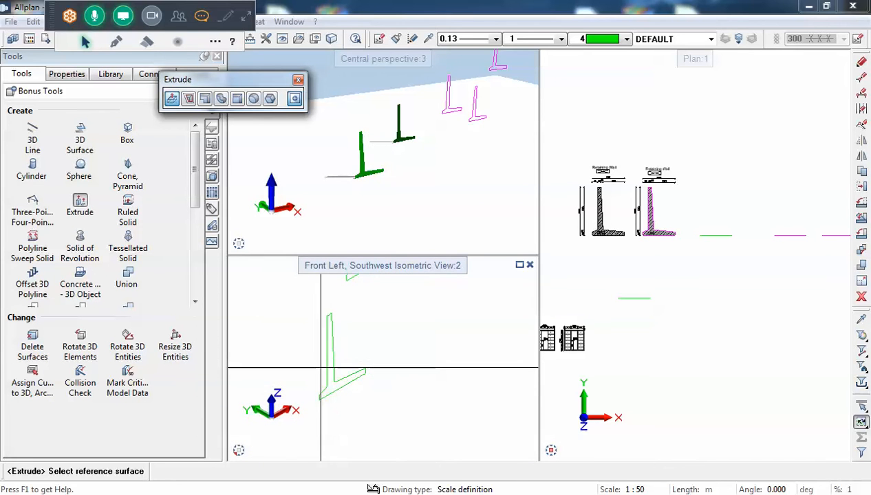
pyautogui.click(356, 366)
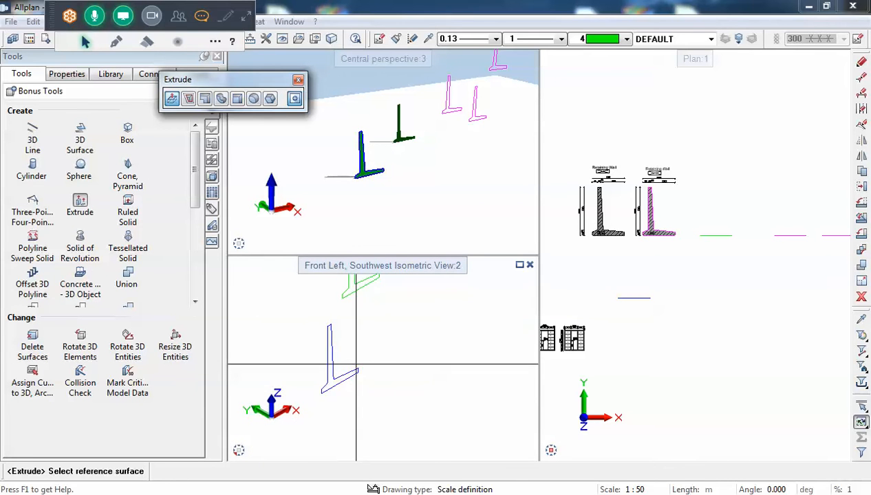
pyautogui.moveTo(356, 363); pyautogui.dragTo(326, 396, button='middle')
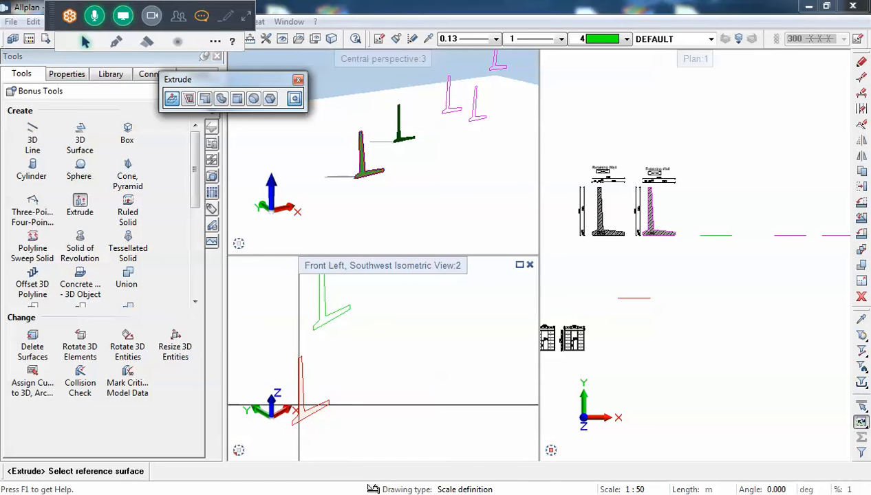
pyautogui.click(299, 405)
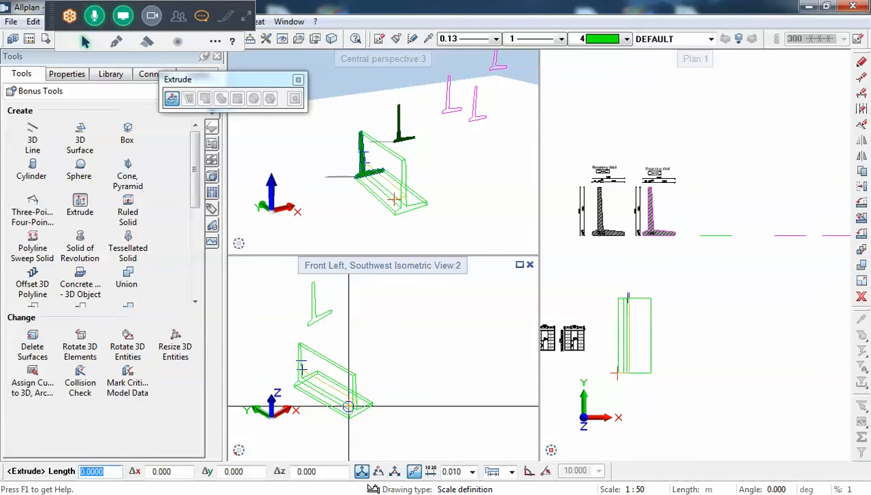
pyautogui.write('10')
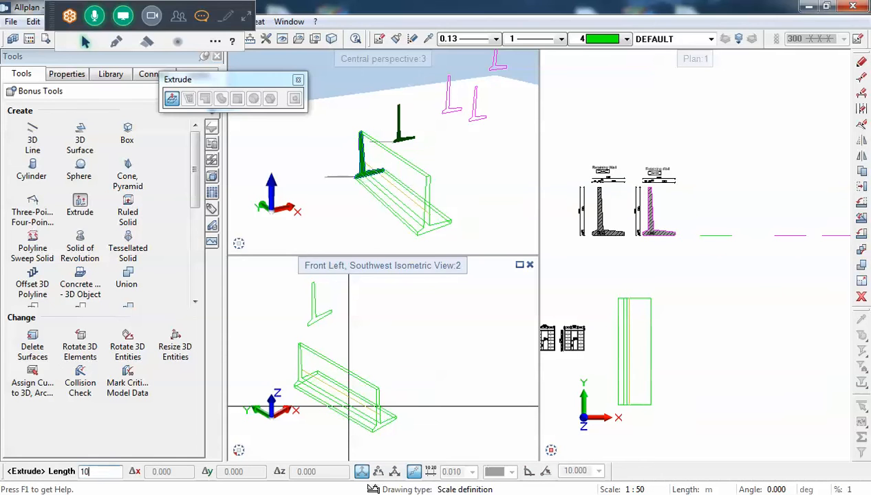
pyautogui.press('Left')
pyautogui.write('-')
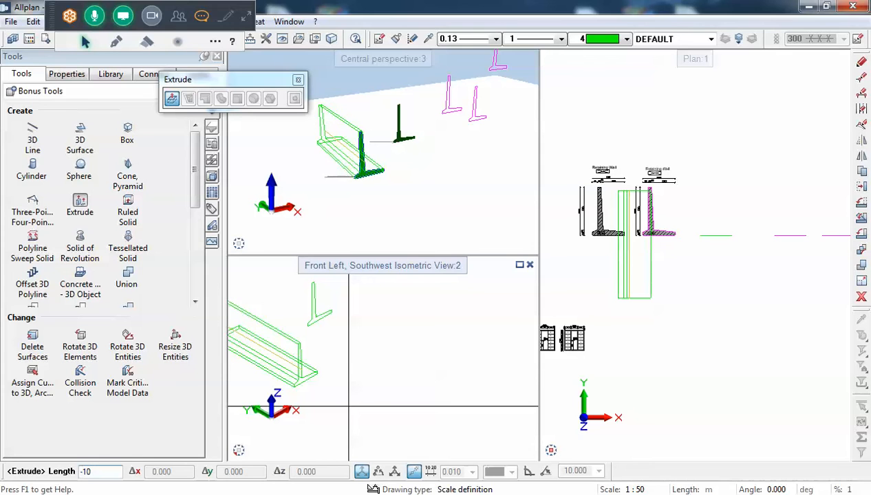
pyautogui.press('BackSpace')
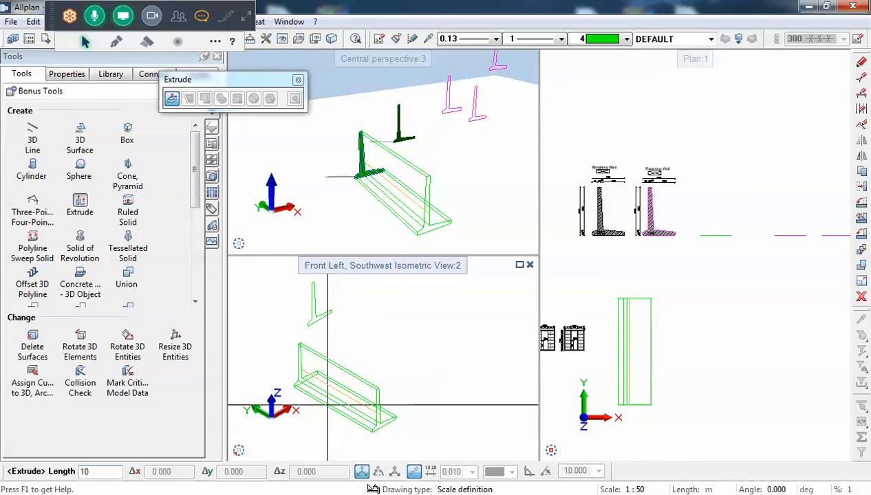
pyautogui.press('Escape')
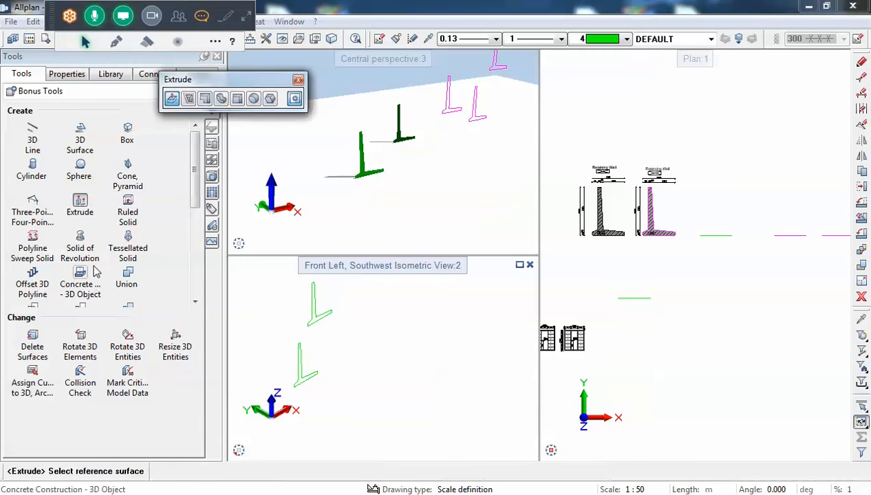
# Extrude the green wall surface standing apart from the row by 10 m into a solid wall
pyautogui.click(300, 365)
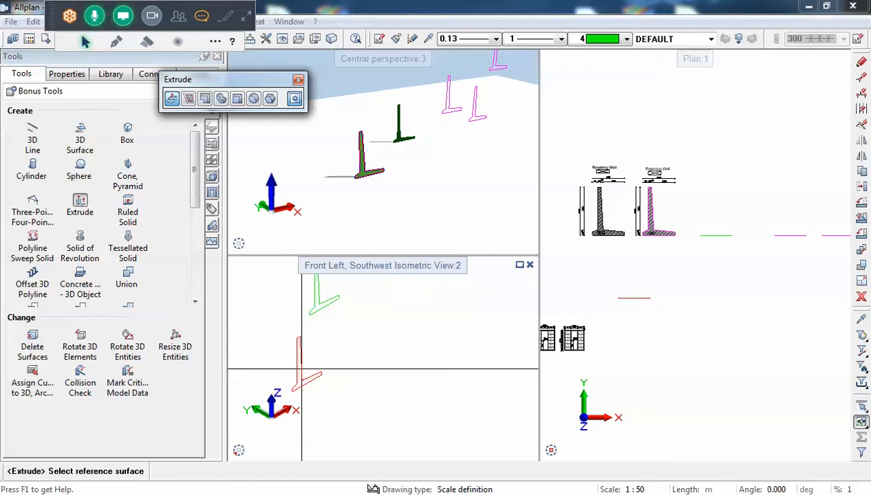
pyautogui.click(306, 378)
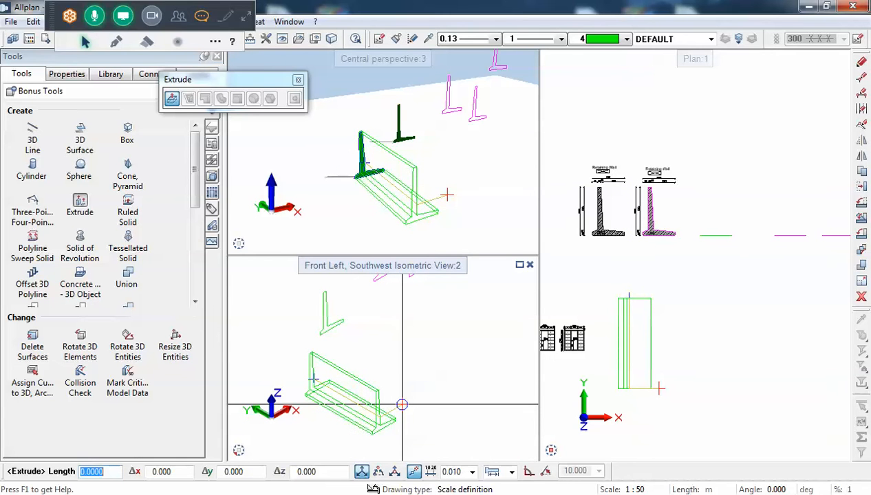
pyautogui.write('10')
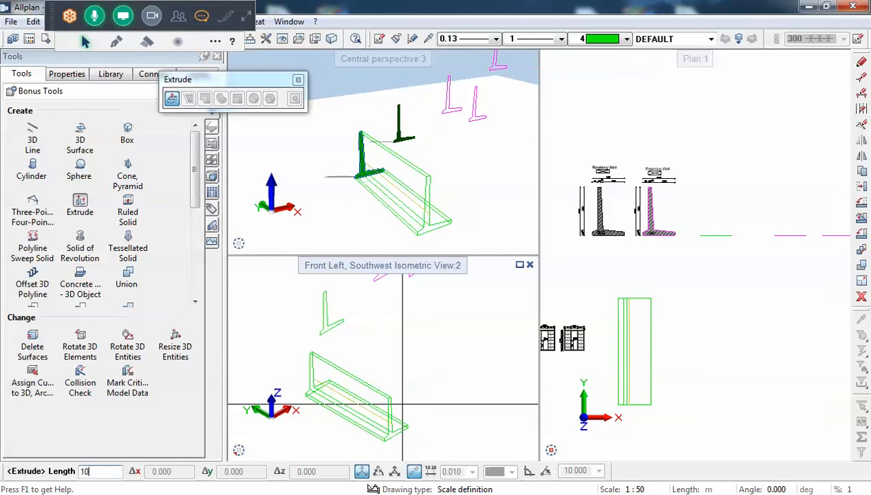
pyautogui.press('Return')
pyautogui.keyDown('shift'); pyautogui.moveTo(375, 240); pyautogui.dragTo(447, 225, button='middle'); pyautogui.keyUp('shift')
pyautogui.moveTo(447, 226); pyautogui.dragTo(411, 221)
pyautogui.moveTo(405, 221); pyautogui.dragTo(406, 214, button='middle')
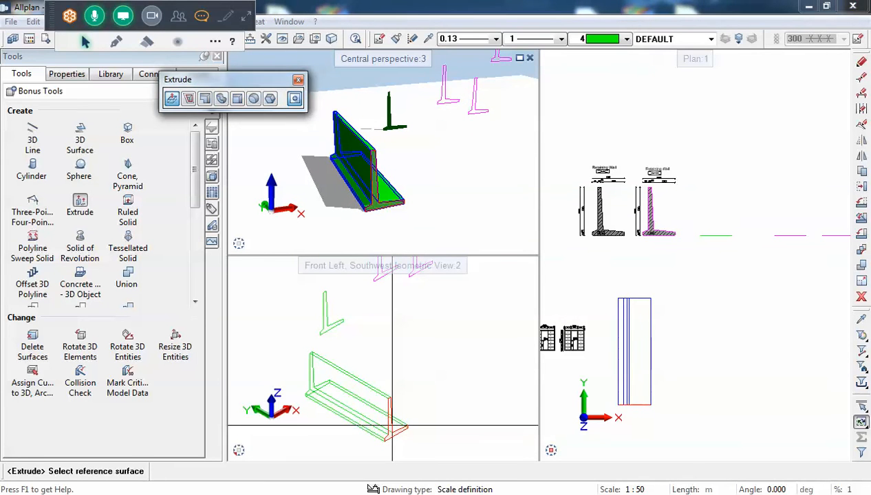
pyautogui.scroll(2, 392, 427)
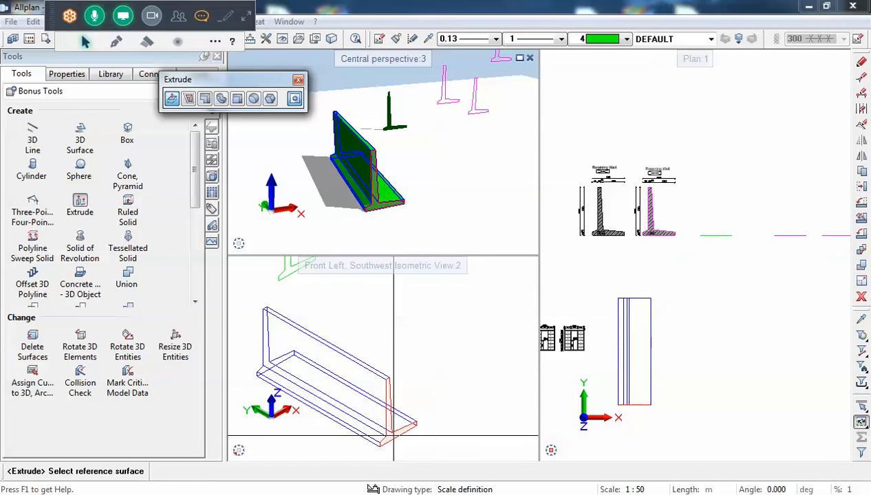
pyautogui.moveTo(394, 436); pyautogui.dragTo(391, 421, button='middle')
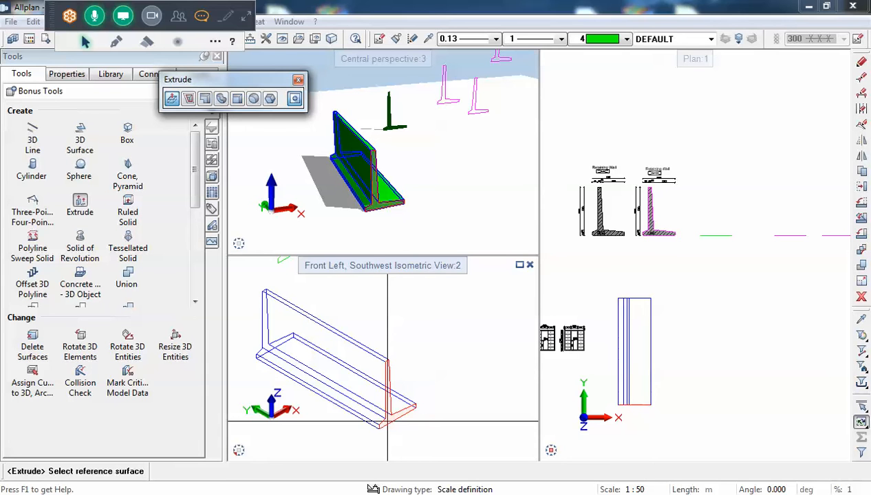
# Lengthen the solid retaining wall by extruding its L-shaped end face outward freehand
pyautogui.scroll(-1, 387, 421)
pyautogui.scroll(-1, 389, 419)
pyautogui.moveTo(414, 414); pyautogui.dragTo(416, 389, button='middle')
pyautogui.scroll(1, 377, 397)
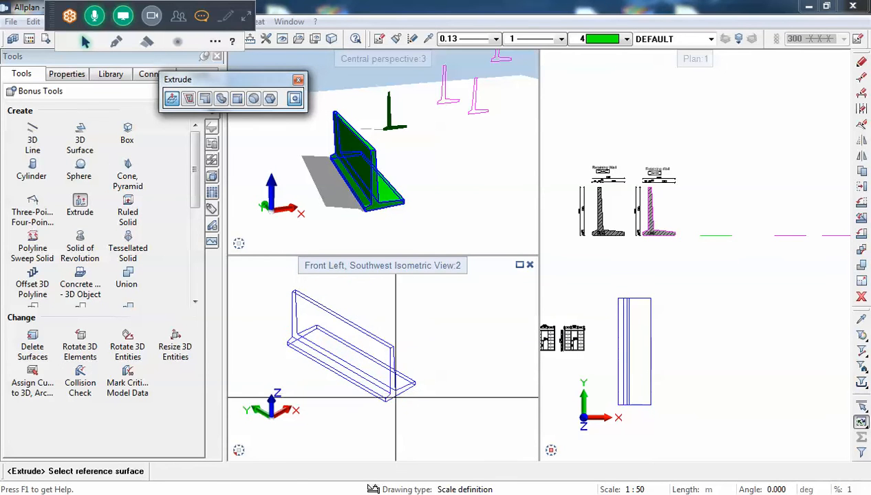
pyautogui.click(396, 397)
pyautogui.click(431, 414)
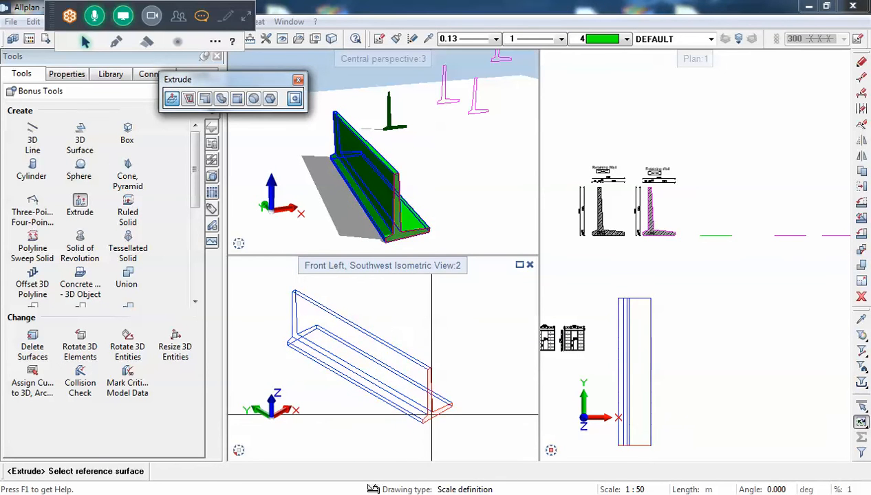
# Shorten the solid retaining wall by extruding its L-shaped end face back into the solid freehand
pyautogui.click(431, 414)
pyautogui.press('Escape')
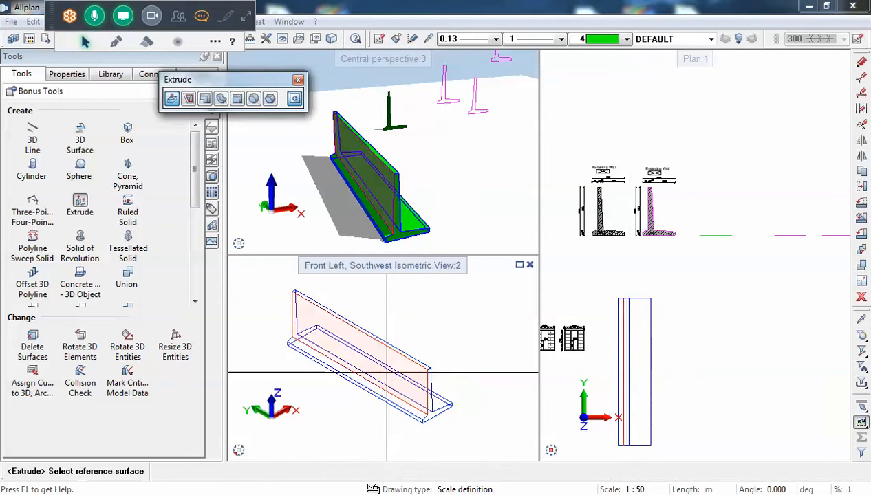
pyautogui.click(388, 372)
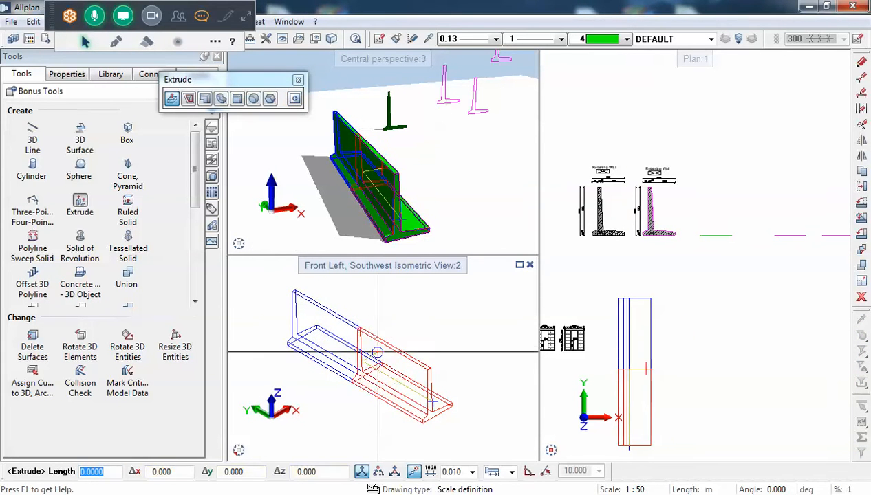
pyautogui.press('Escape')
# Turn on Always add solid and extrude the narrow side face of the wall's base outward freehand
pyautogui.scroll(2, 371, 359)
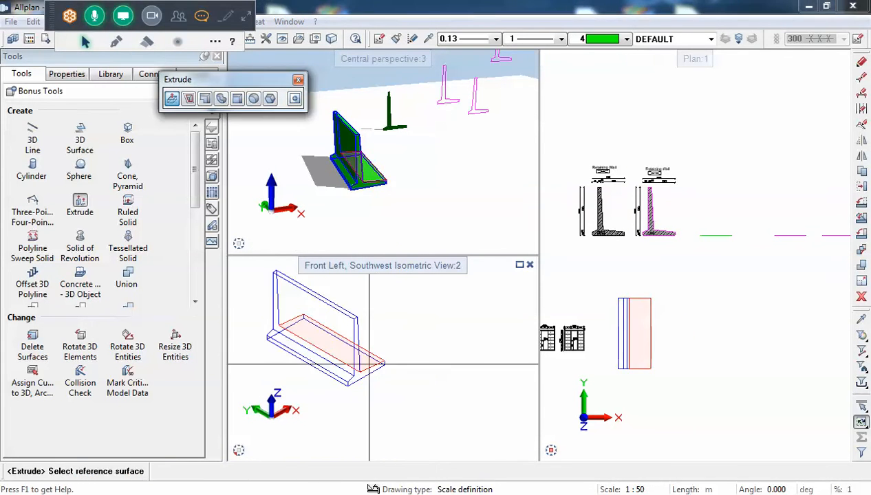
pyautogui.click(291, 103)
pyautogui.scroll(1, 342, 367)
pyautogui.click(326, 386)
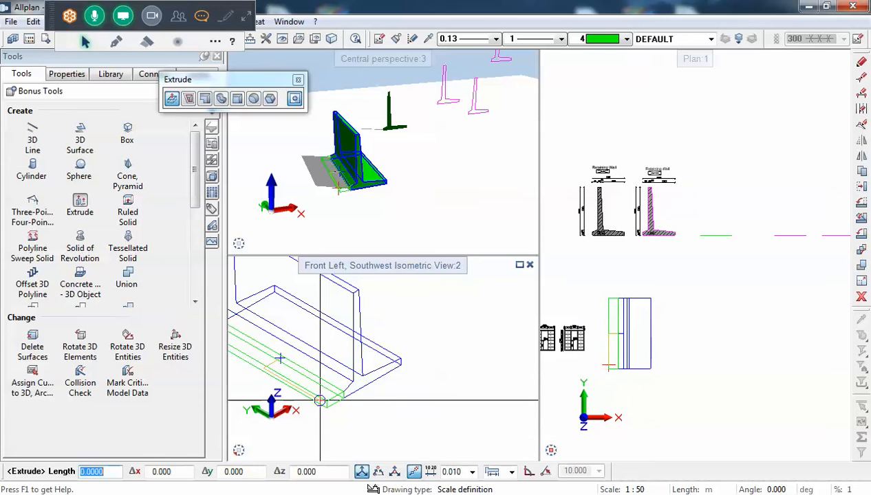
pyautogui.click(320, 401)
# Lengthen the wall by extruding its end face outward freehand, and turn off Always add solid to extrude that face partly back inward
pyautogui.scroll(-1, 404, 366)
pyautogui.moveTo(404, 367); pyautogui.dragTo(417, 393, button='middle')
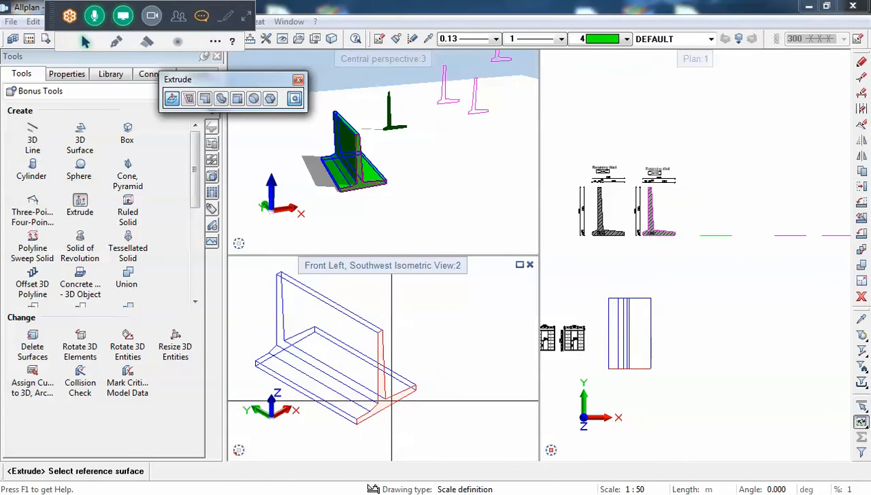
pyautogui.click(392, 401)
pyautogui.click(401, 416)
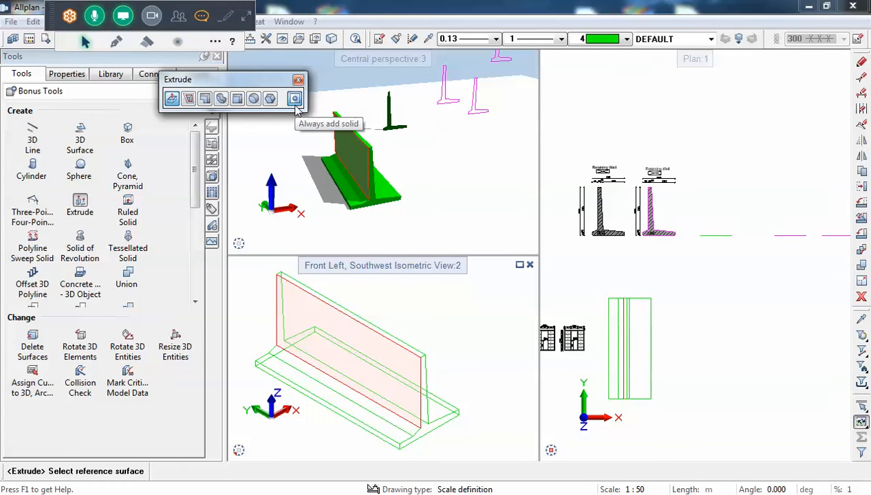
pyautogui.click(423, 425)
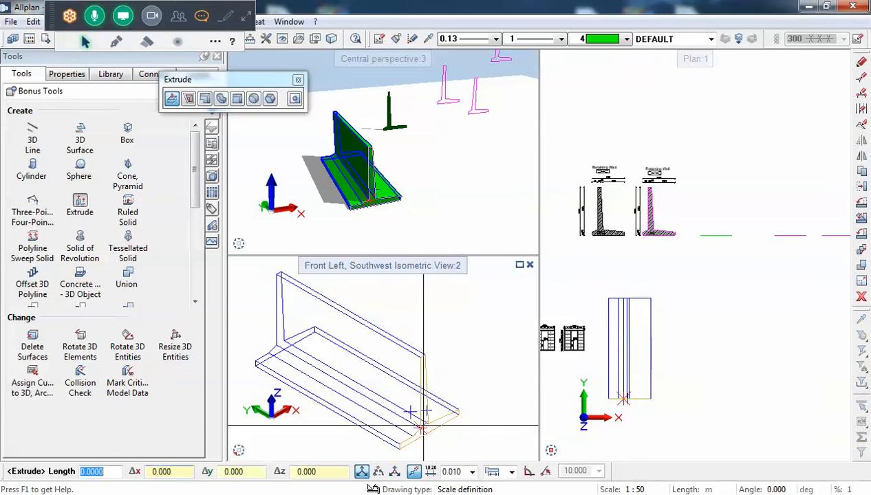
pyautogui.click(414, 448)
# Cut a half-circle opening through the wall's upright stem by extruding a circular profile drawn freehand near the middle of its long face
pyautogui.moveTo(354, 153); pyautogui.dragTo(397, 138)
pyautogui.scroll(1, 396, 138)
pyautogui.scroll(-1, 446, 359)
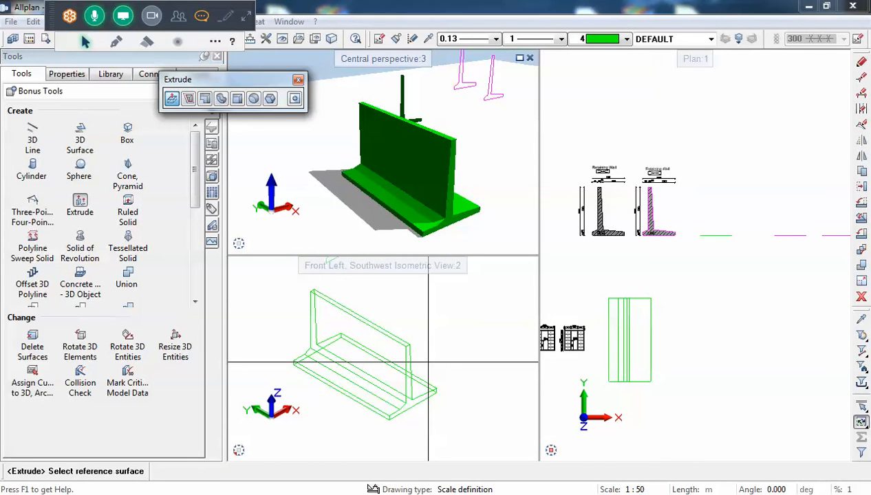
pyautogui.click(253, 99)
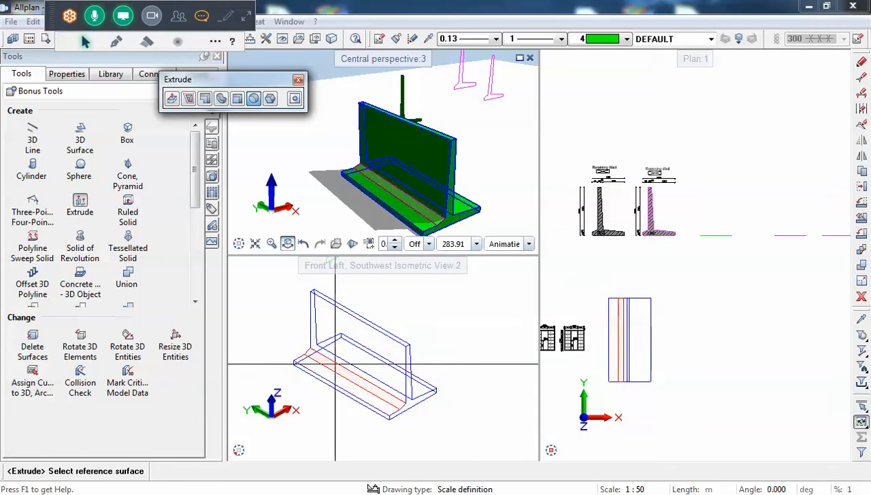
pyautogui.scroll(1, 349, 351)
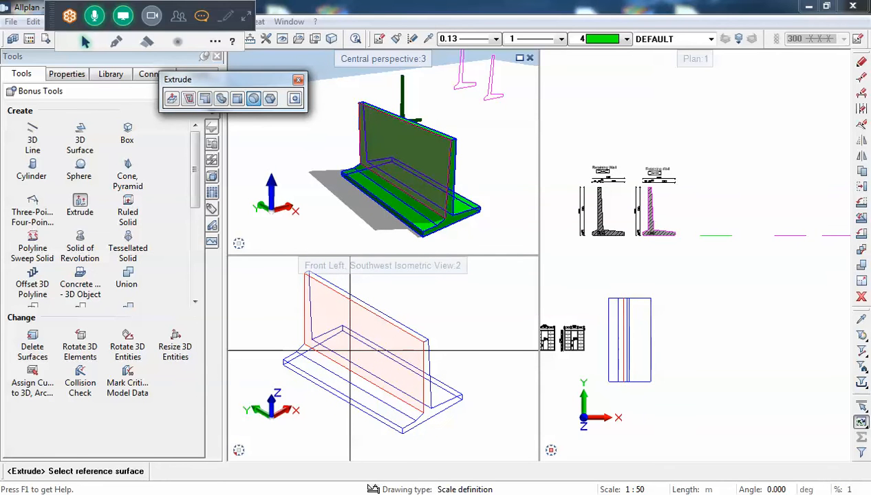
pyautogui.click(349, 351)
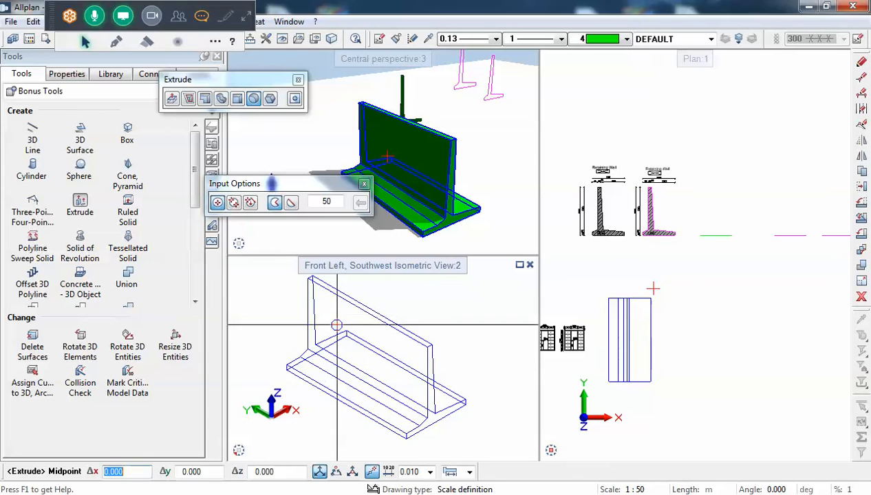
pyautogui.rightClick(307, 348)
pyautogui.click(364, 210)
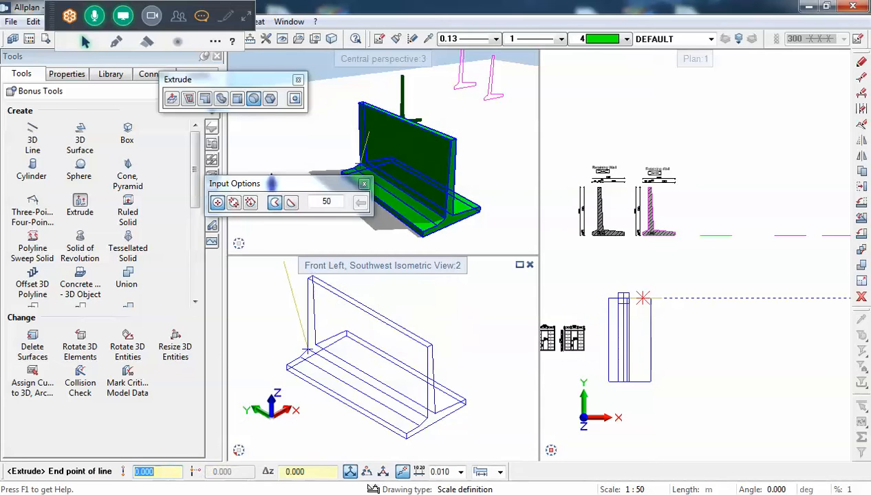
pyautogui.click(368, 348)
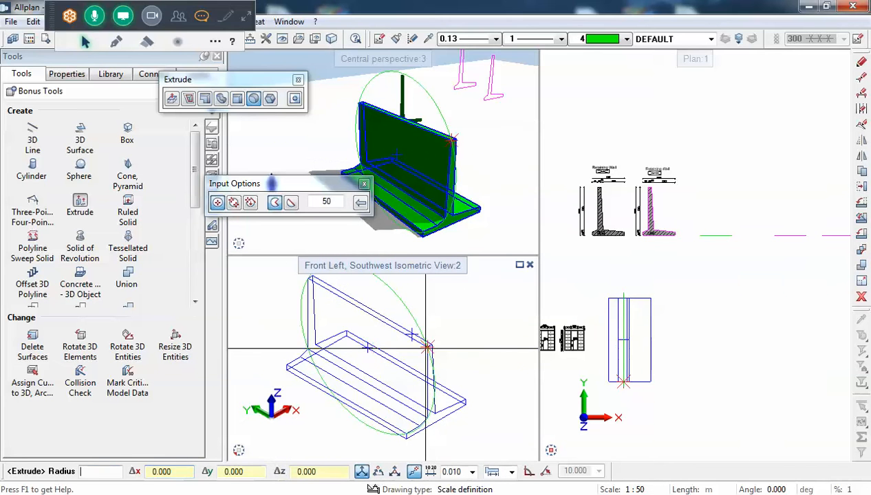
pyautogui.click(368, 347)
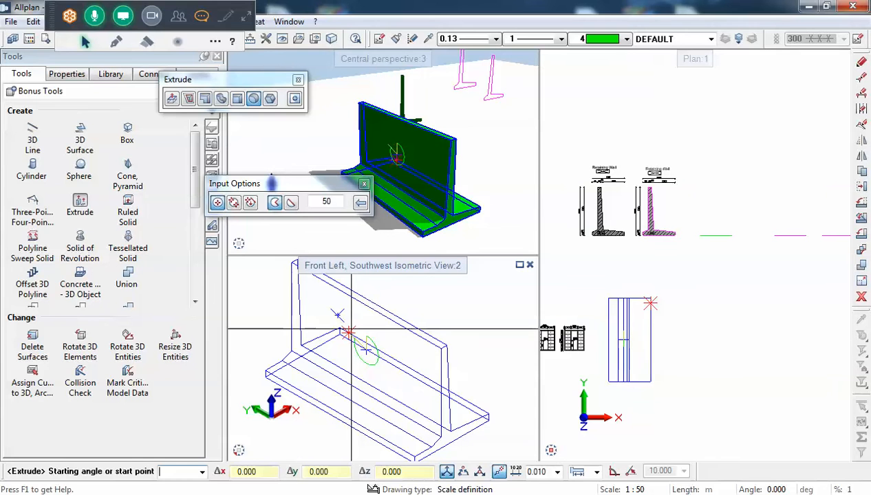
pyautogui.click(365, 362)
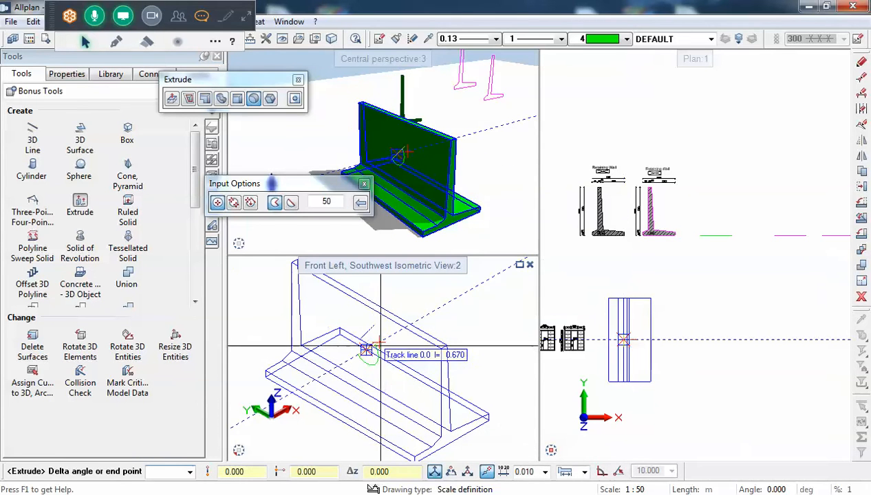
pyautogui.click(367, 348)
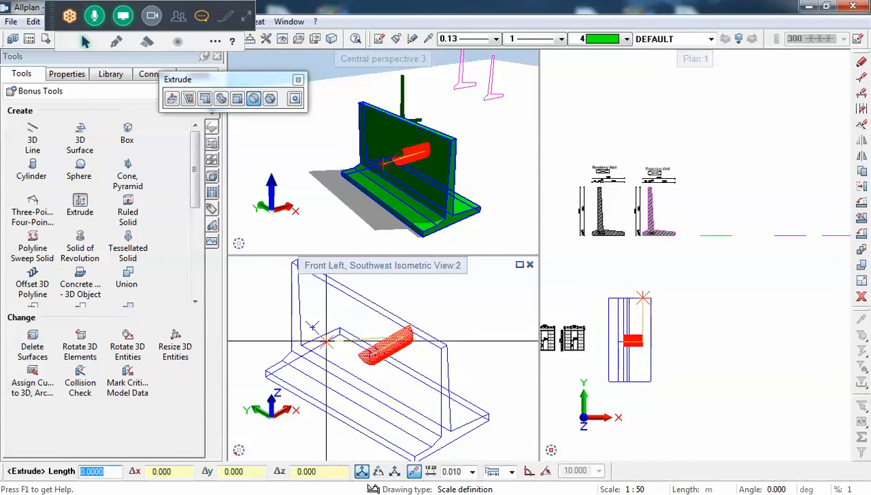
pyautogui.click(441, 331)
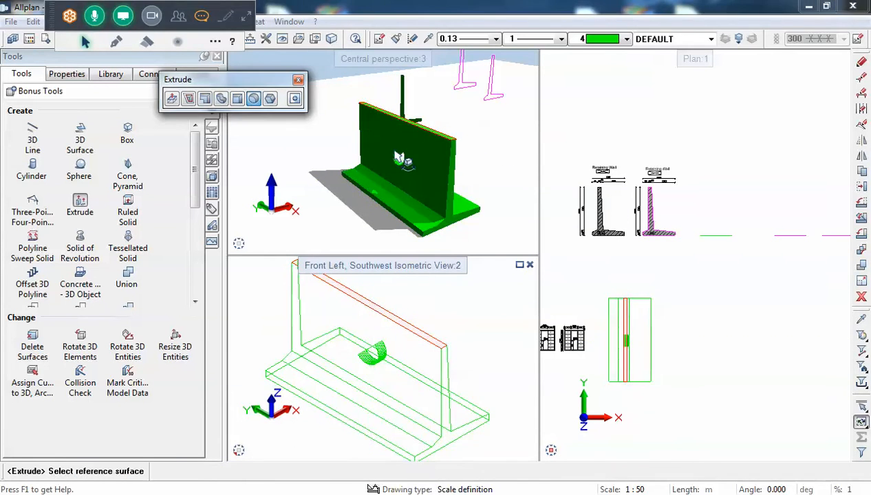
# Try to move the half-circle opening in the west elevation with Stretch Entities, using the Divide surfaces option
pyautogui.scroll(2, 409, 163)
pyautogui.moveTo(408, 163); pyautogui.dragTo(346, 178)
pyautogui.scroll(-2, 346, 179)
pyautogui.moveTo(513, 141); pyautogui.dragTo(463, 152, button='middle')
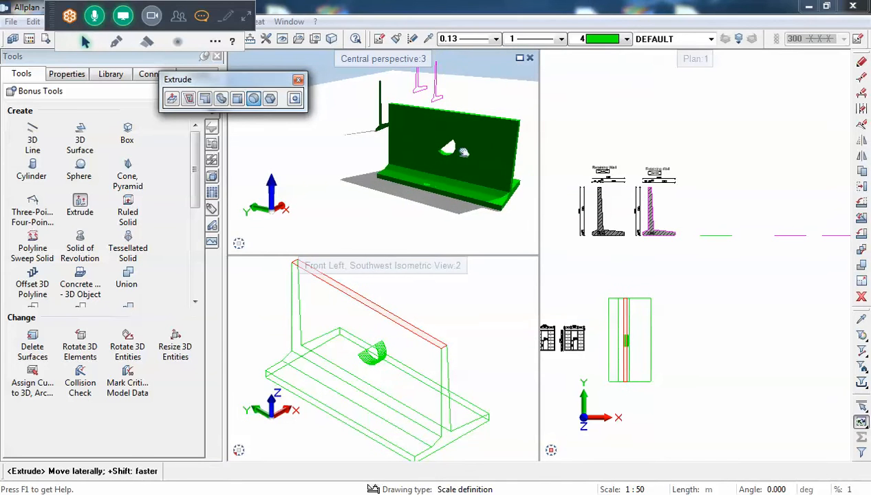
pyautogui.scroll(3, 461, 150)
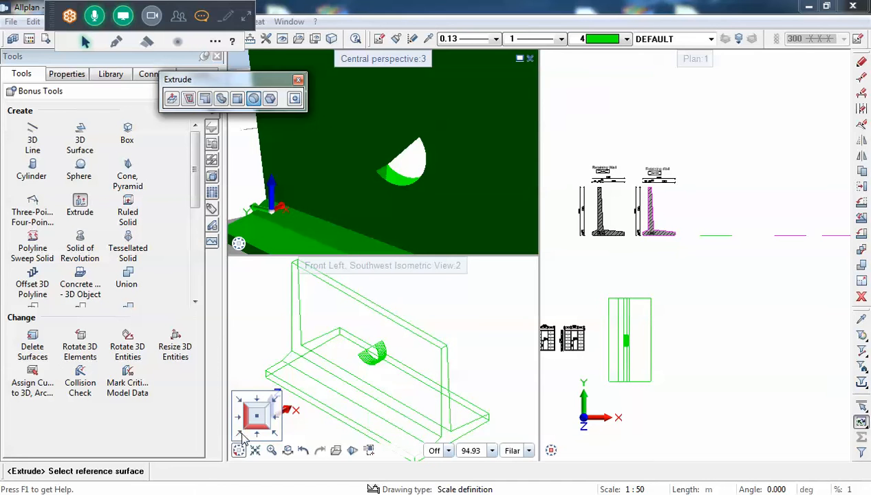
pyautogui.click(273, 406)
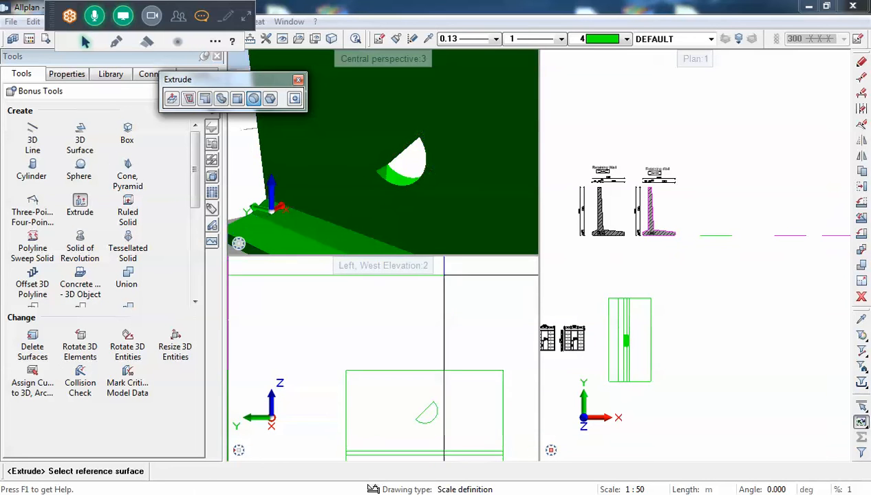
pyautogui.click(862, 78)
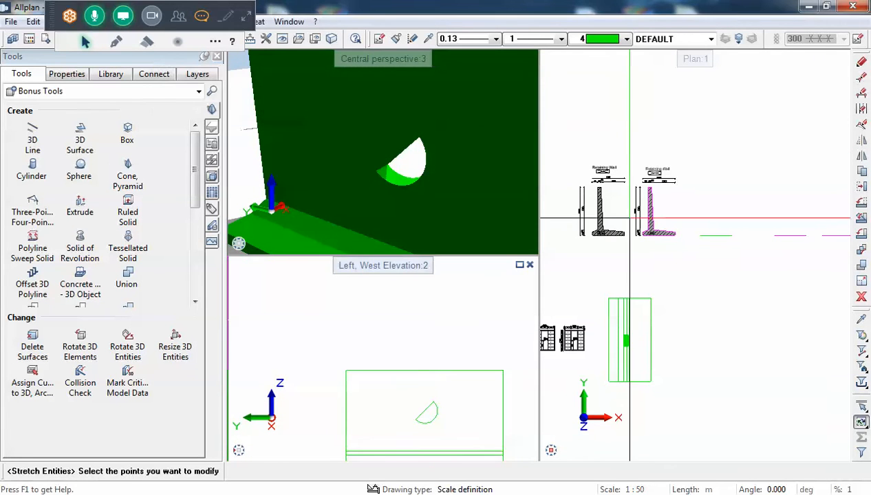
pyautogui.moveTo(399, 395); pyautogui.dragTo(452, 431)
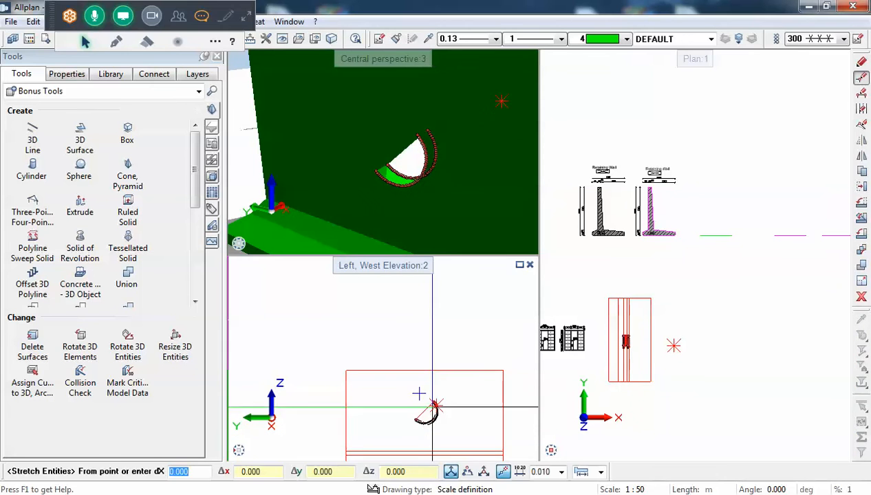
pyautogui.click(433, 404)
pyautogui.click(401, 387)
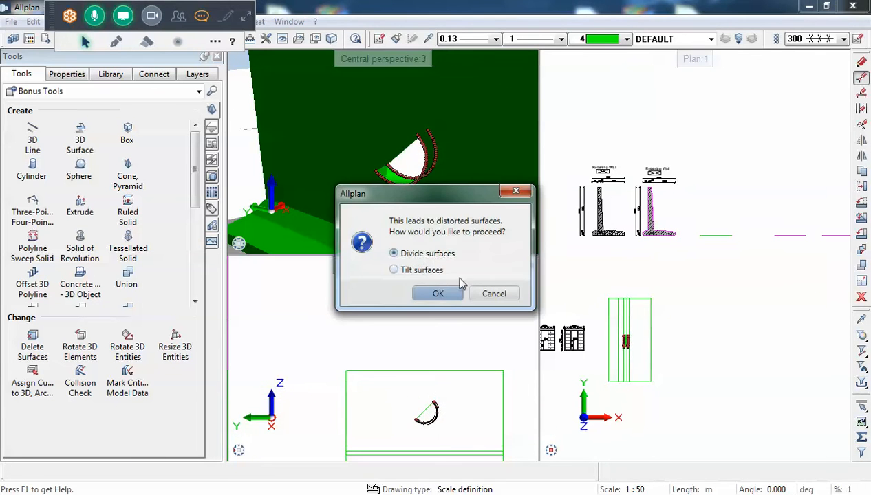
pyautogui.click(438, 294)
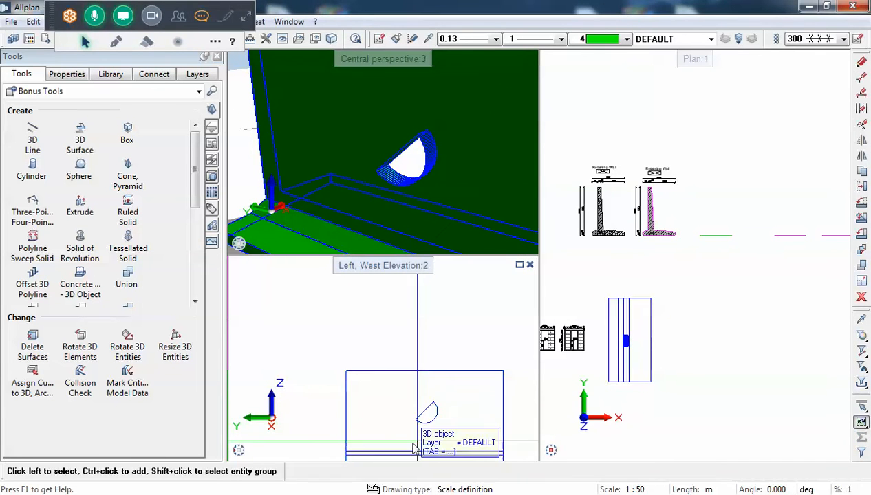
# Examine the wall and its half-circle opening in the perspective, elevation and plan views
pyautogui.click(425, 418)
pyautogui.scroll(-2, 425, 416)
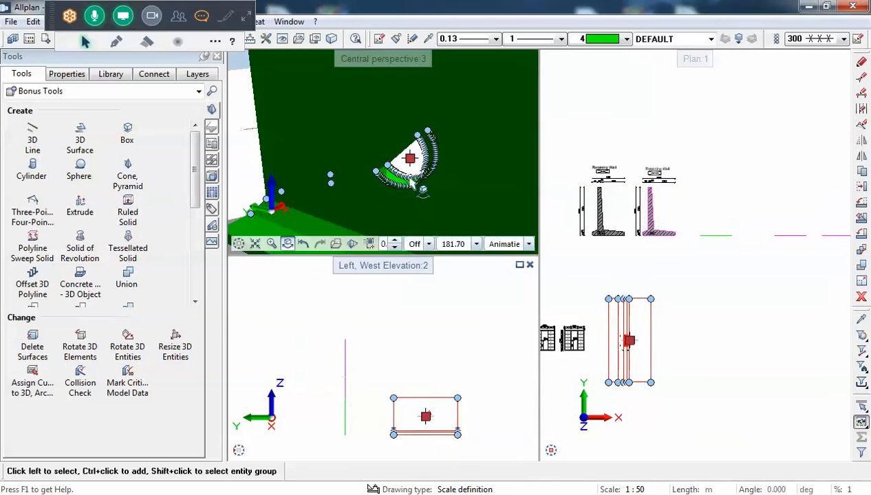
pyautogui.scroll(-5, 392, 174)
pyautogui.scroll(2, 397, 165)
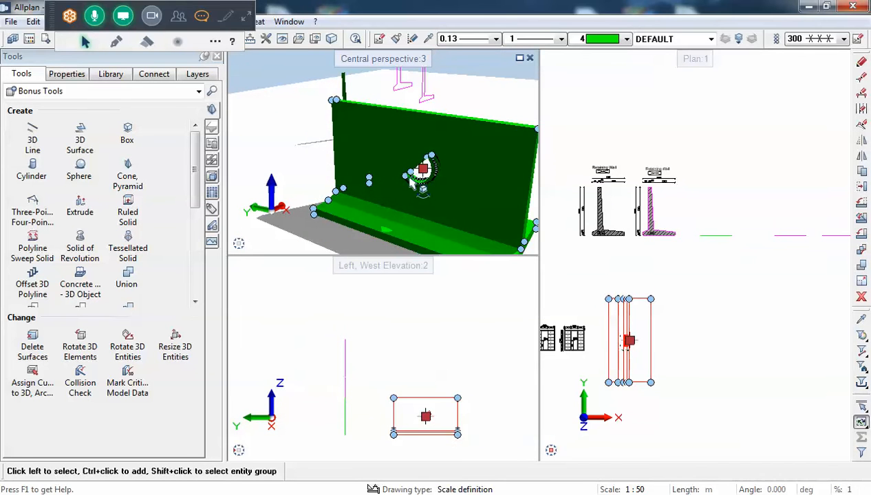
pyautogui.press('Escape')
pyautogui.scroll(-1, 631, 322)
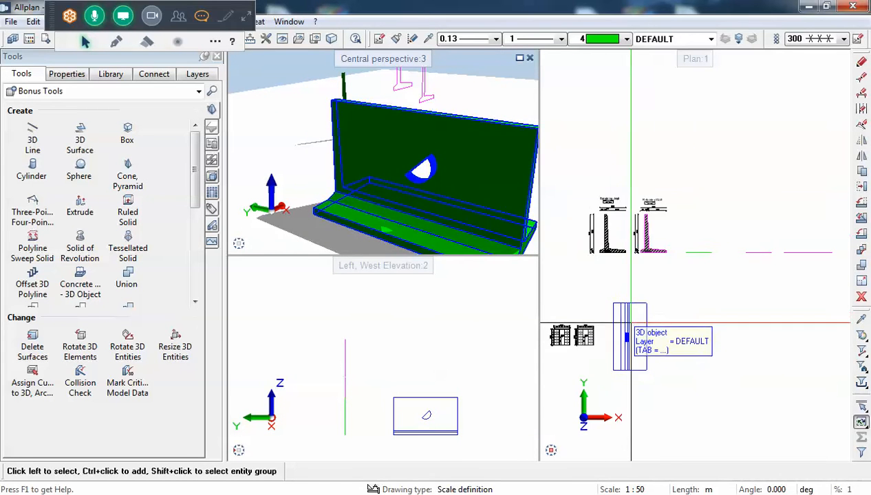
pyautogui.moveTo(501, 198); pyautogui.dragTo(464, 193, button='middle')
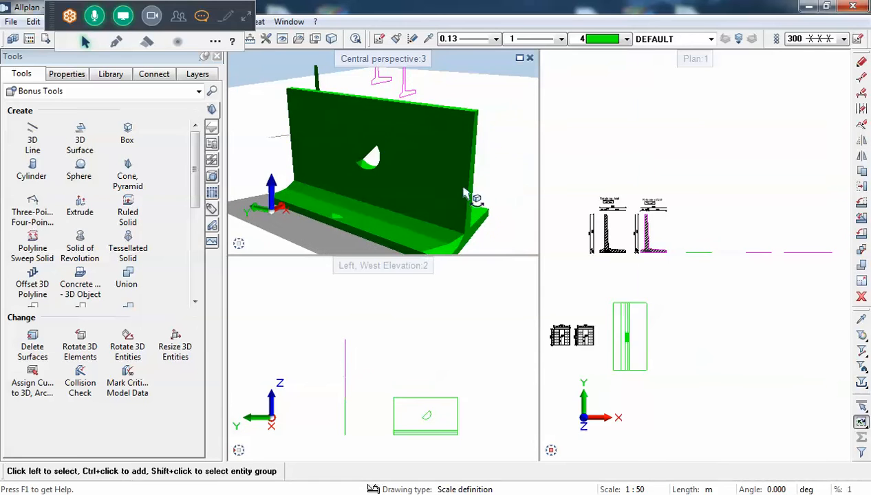
pyautogui.scroll(-1, 644, 331)
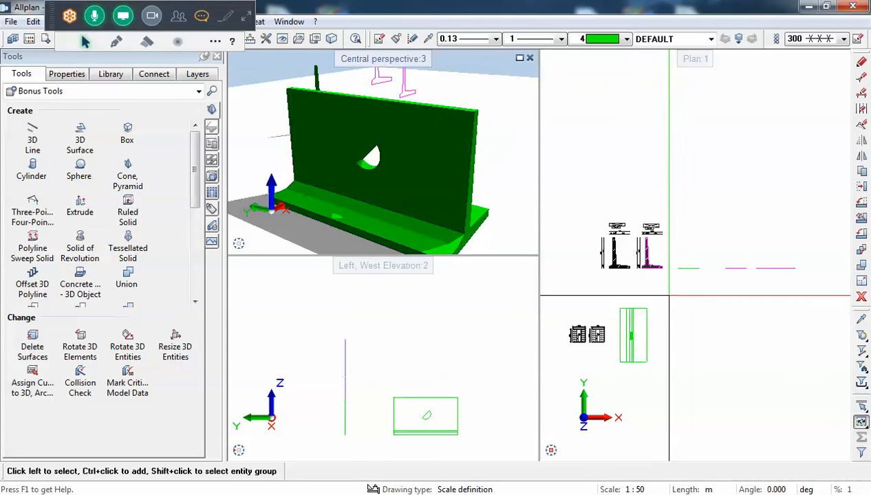
# Start a freehand spline in plan at the end of the green wall outline and draw its first bend
pyautogui.click(38, 91)
pyautogui.click(28, 103)
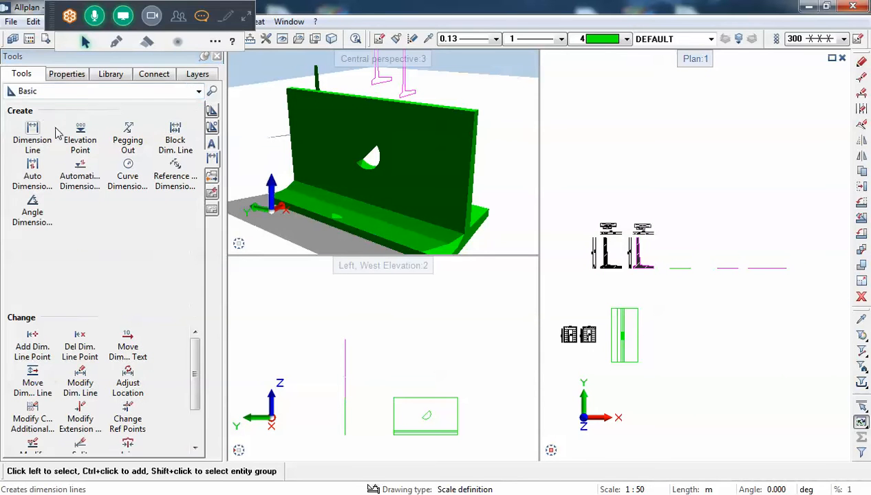
pyautogui.click(211, 110)
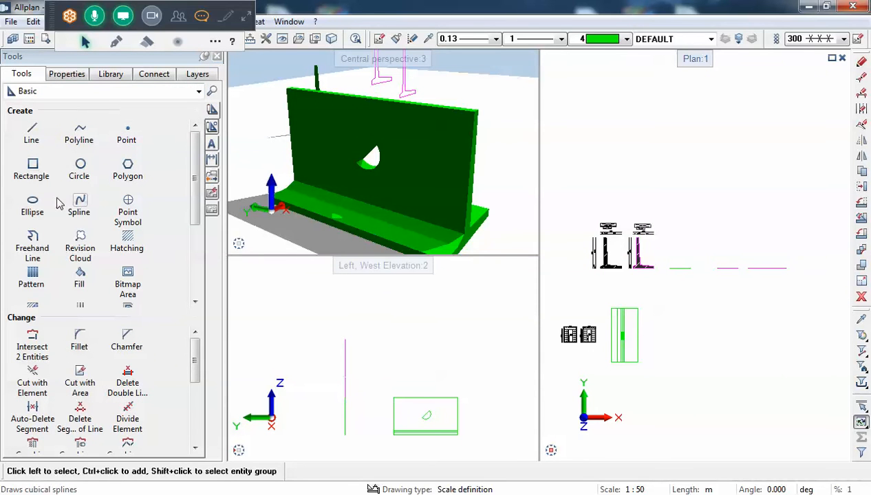
pyautogui.click(81, 90)
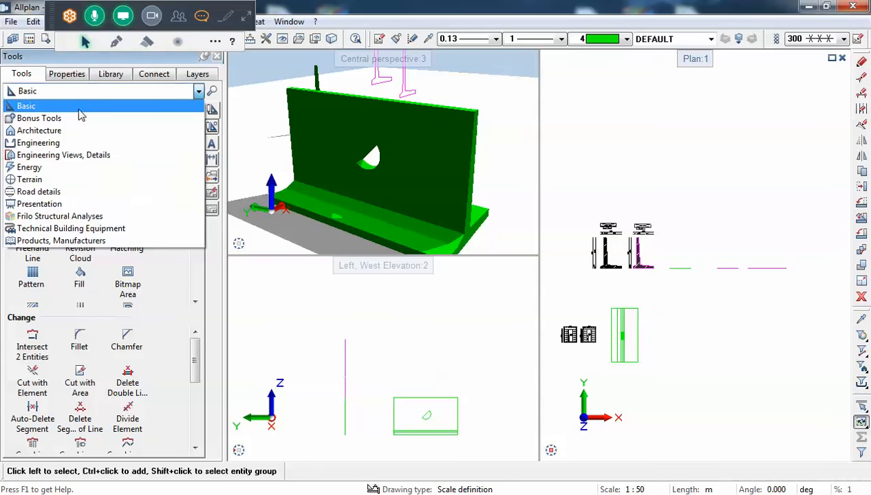
pyautogui.click(80, 112)
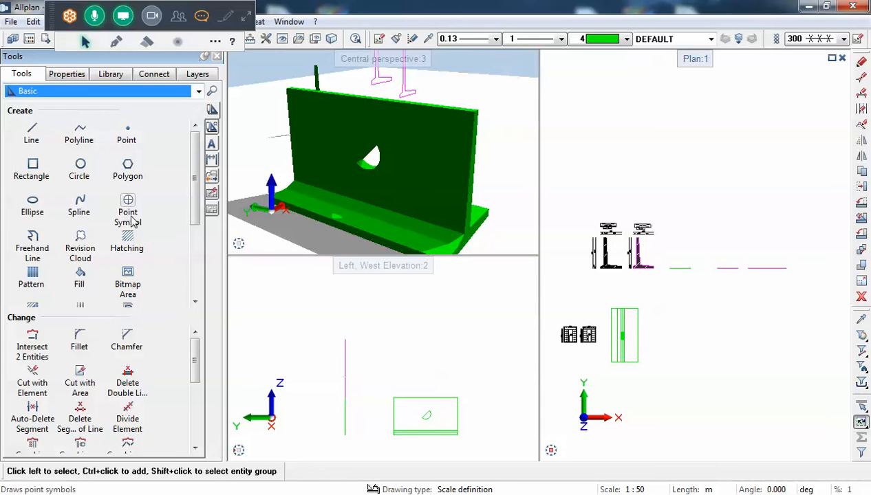
pyautogui.click(97, 209)
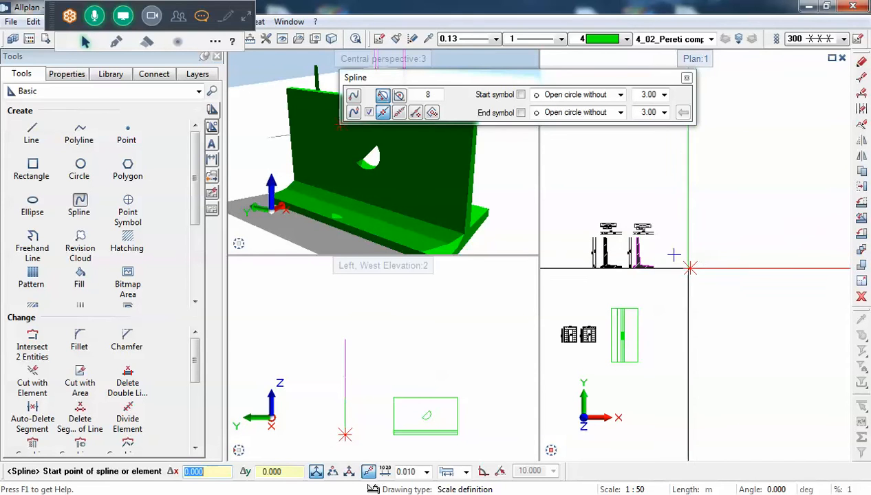
pyautogui.scroll(2, 690, 268)
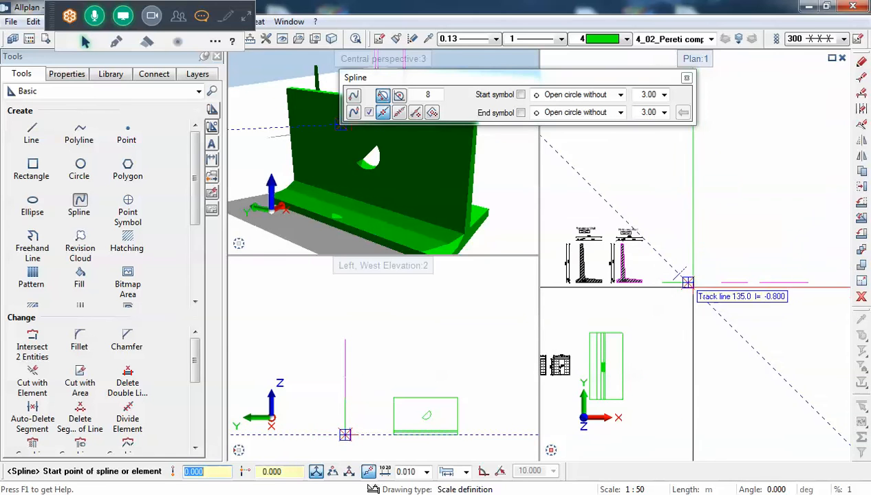
pyautogui.click(690, 283)
pyautogui.scroll(-4, 690, 203)
pyautogui.moveTo(695, 222); pyautogui.dragTo(659, 292, button='middle')
pyautogui.scroll(2, 662, 249)
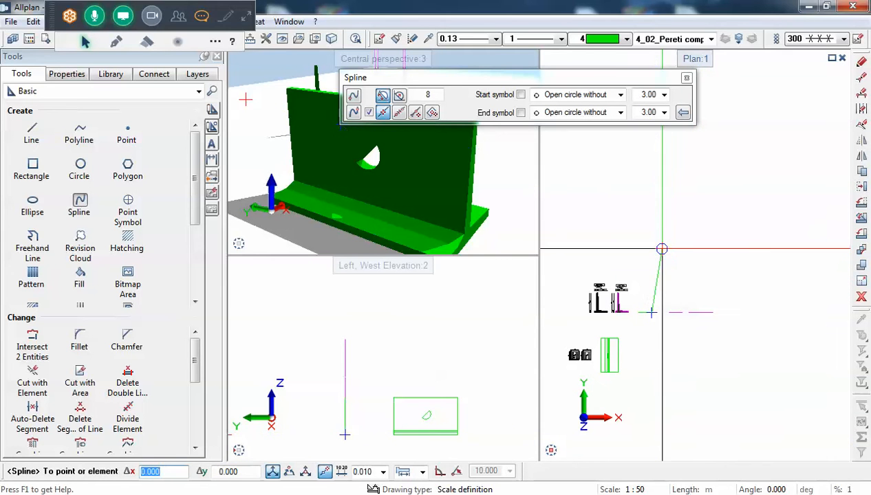
pyautogui.click(678, 222)
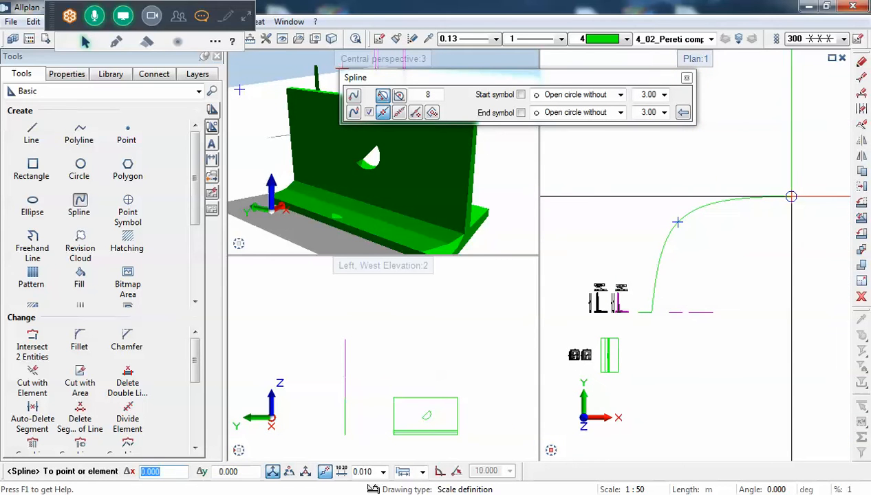
pyautogui.click(796, 197)
# Continue the spline freehand through a downward bend and a rising end to complete the S-shaped curve
pyautogui.moveTo(690, 216); pyautogui.dragTo(664, 215, button='middle')
pyautogui.scroll(-1, 700, 216)
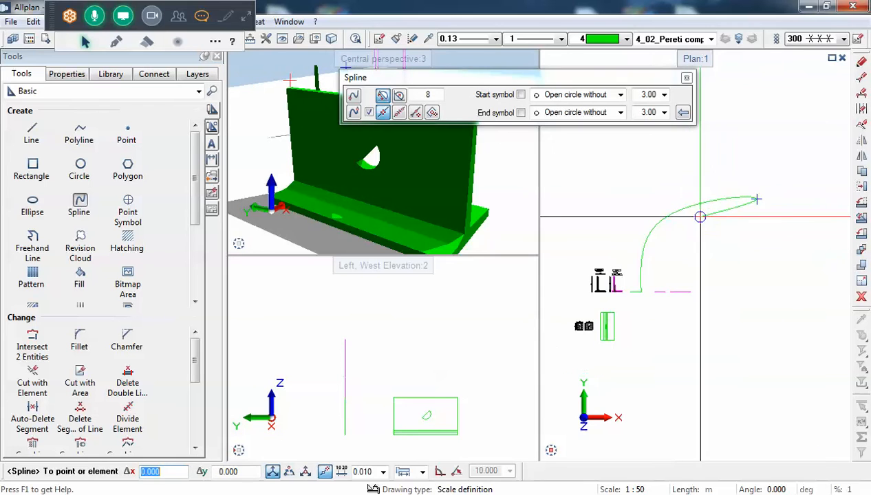
pyautogui.scroll(1, 720, 212)
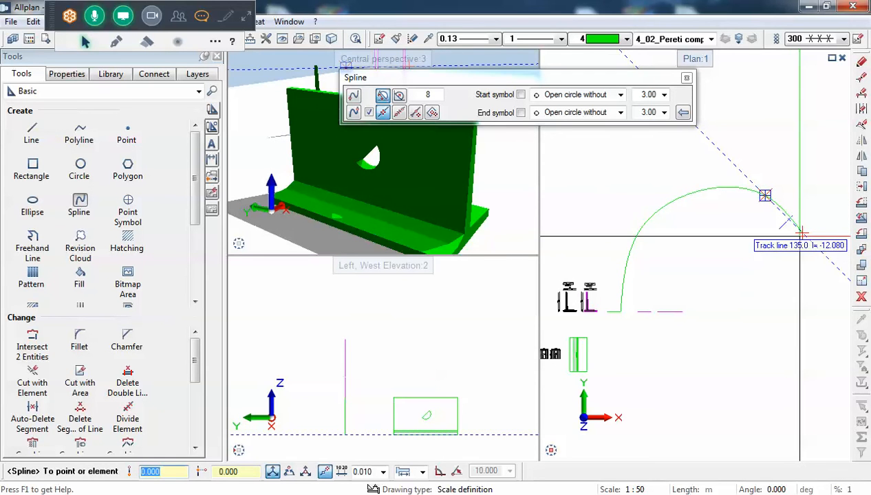
pyautogui.scroll(-3, 799, 236)
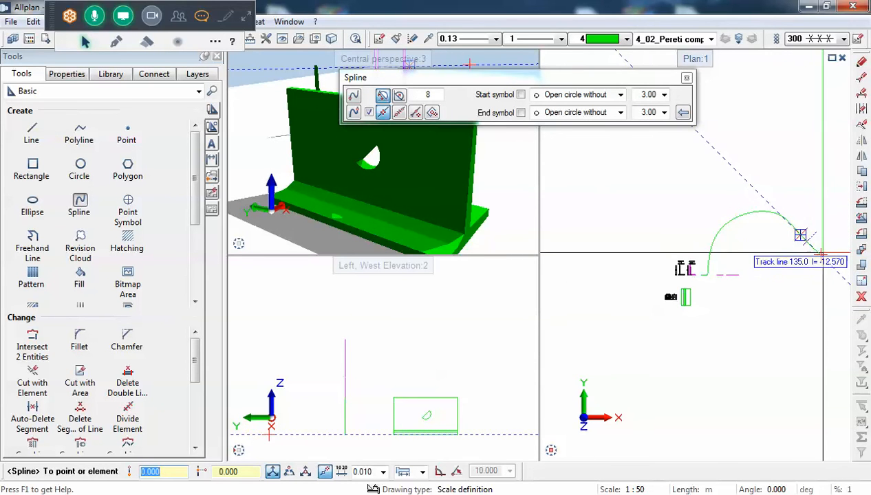
pyautogui.scroll(-4, 725, 236)
pyautogui.scroll(3, 791, 262)
pyautogui.click(781, 263)
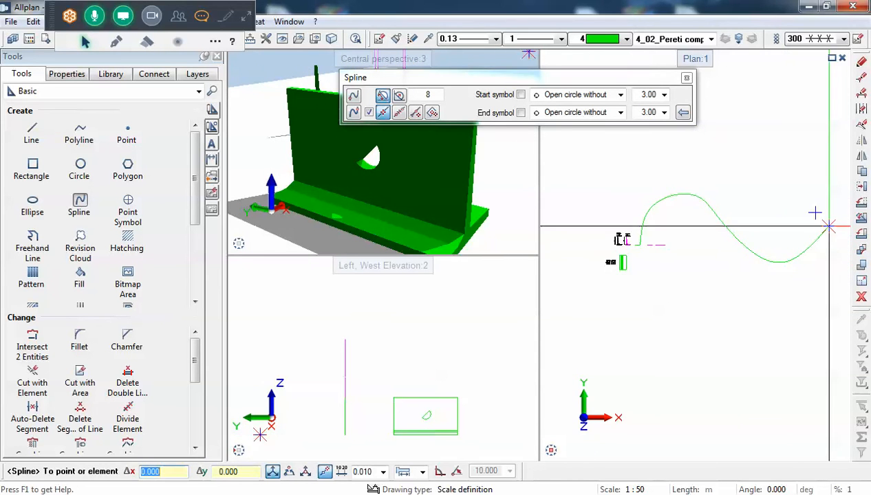
pyautogui.click(829, 227)
pyautogui.press('Escape')
pyautogui.press('Escape')
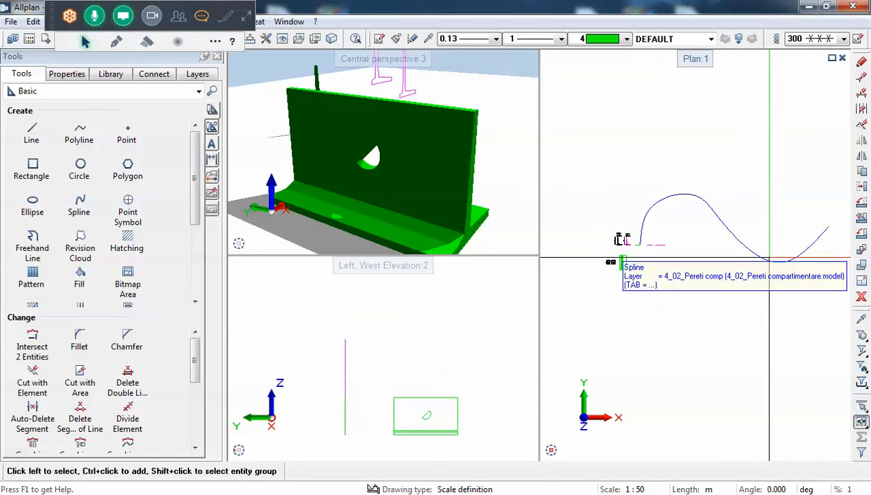
# Examine the spline's control points and its course relative to the wall outlines in the plan view
pyautogui.click(757, 251)
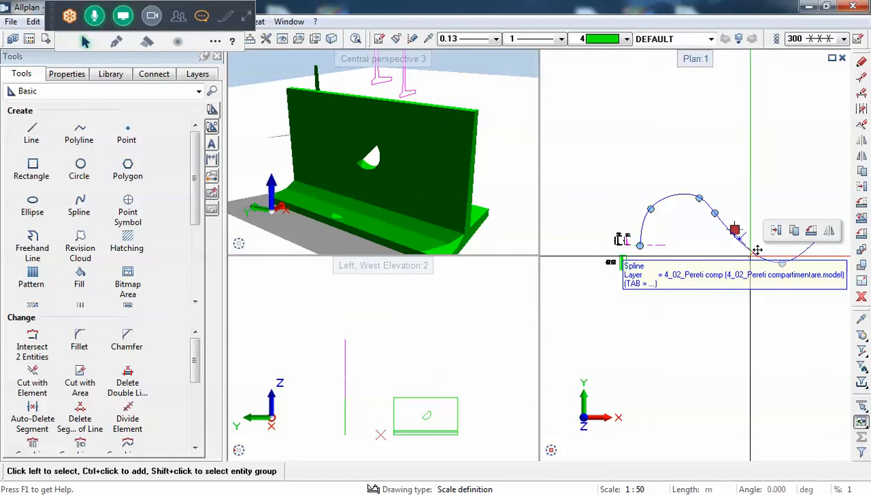
pyautogui.scroll(2, 734, 230)
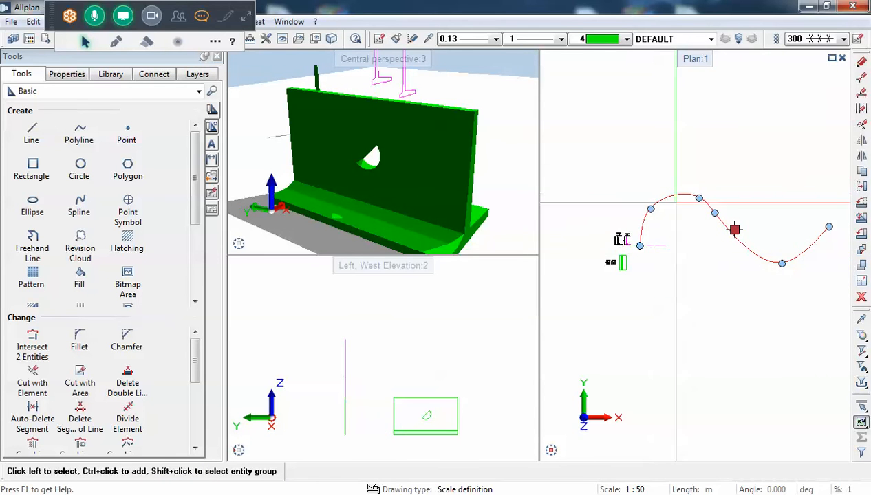
pyautogui.press('Escape')
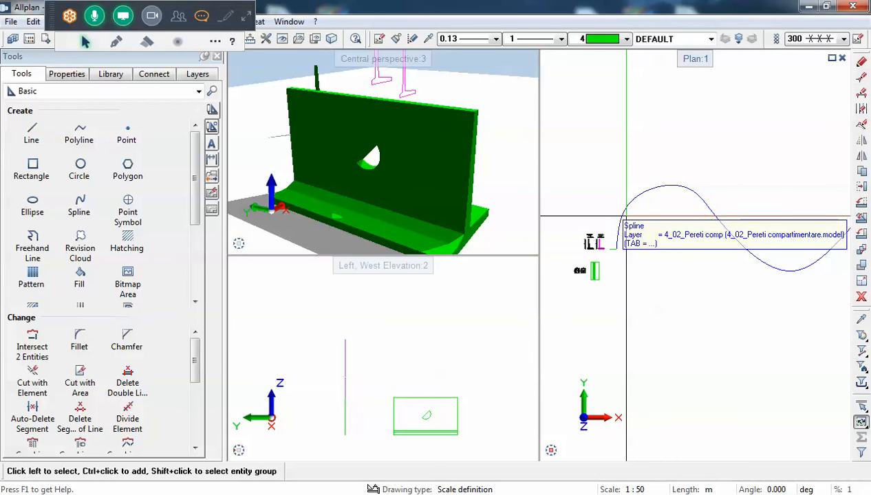
pyautogui.scroll(-2, 365, 154)
pyautogui.scroll(4, 618, 255)
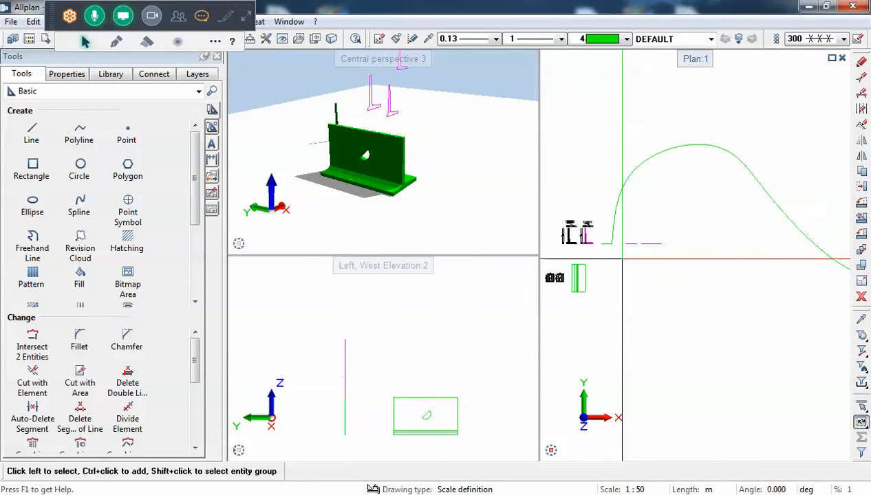
pyautogui.scroll(2, 426, 180)
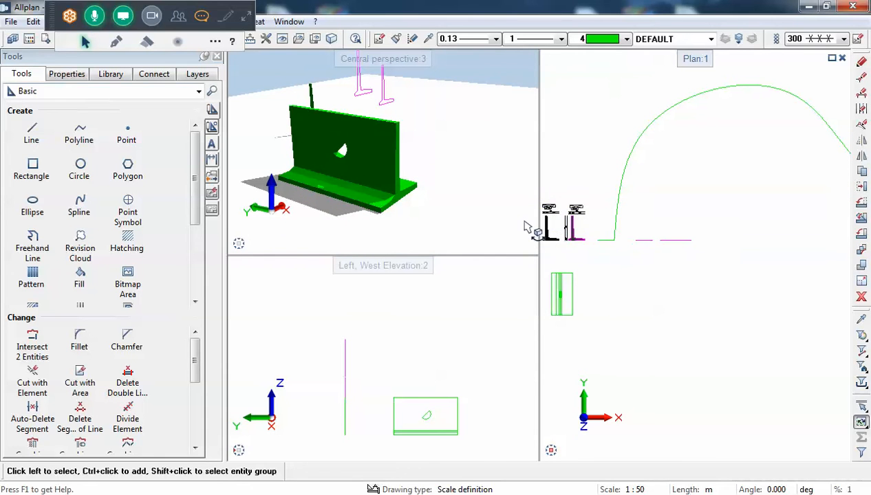
pyautogui.scroll(-3, 701, 245)
pyautogui.moveTo(711, 248); pyautogui.dragTo(658, 248, button='middle')
pyautogui.scroll(-1, 593, 248)
pyautogui.scroll(1, 594, 237)
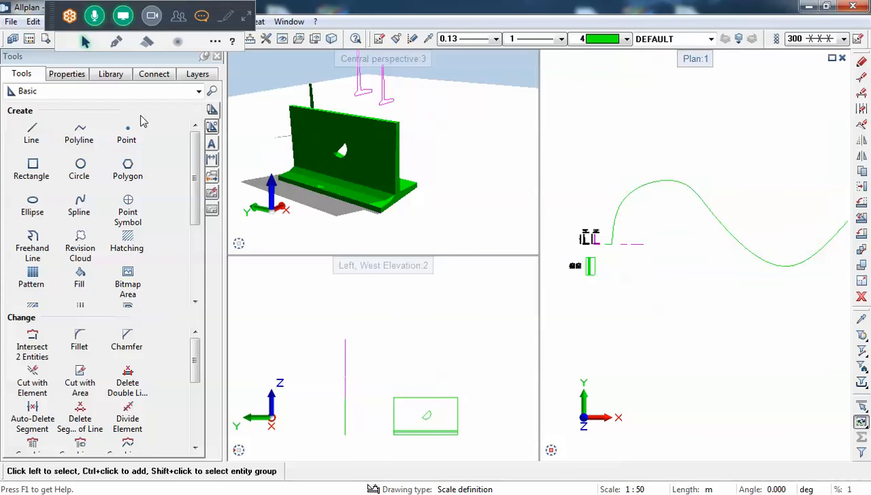
# Convert the S-shaped spline into a single 3D entity with Convert Elements, using the 2D to 3D lines mode
pyautogui.click(123, 93)
pyautogui.click(39, 118)
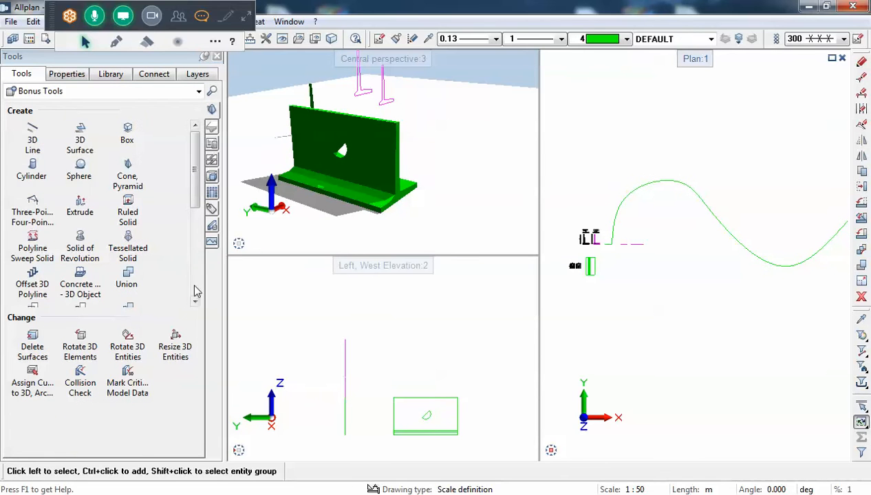
pyautogui.scroll(-5, 197, 269)
pyautogui.moveTo(193, 249); pyautogui.dragTo(195, 267)
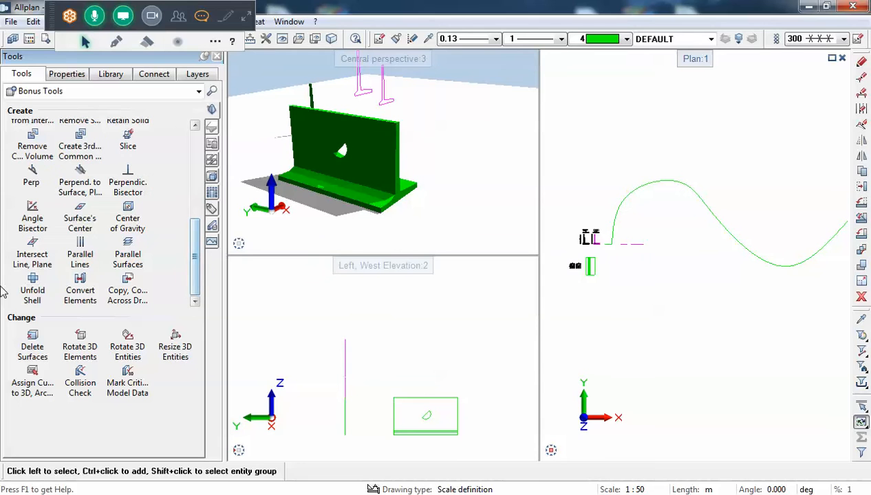
pyautogui.click(80, 285)
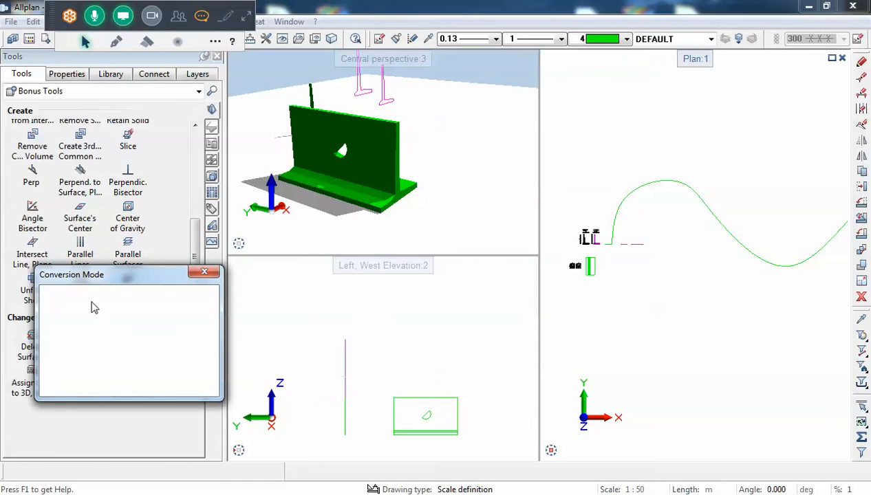
pyautogui.moveTo(97, 278); pyautogui.dragTo(137, 281)
pyautogui.click(136, 335)
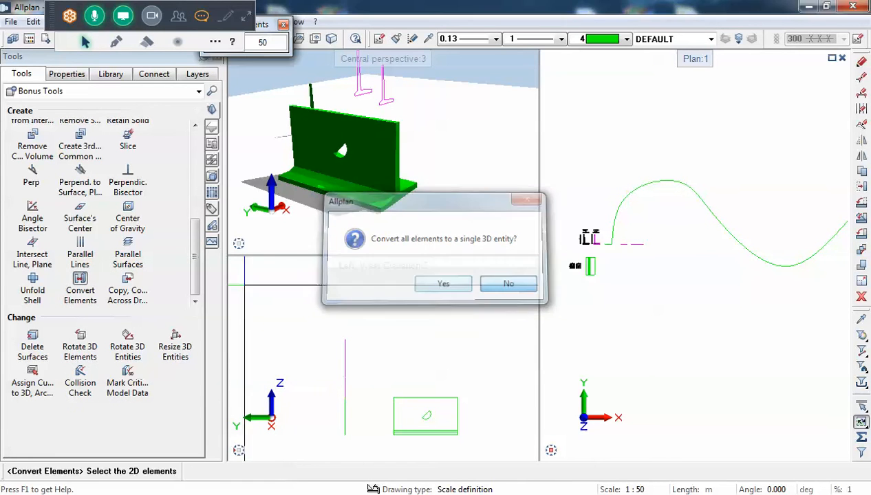
pyautogui.click(472, 287)
pyautogui.click(80, 285)
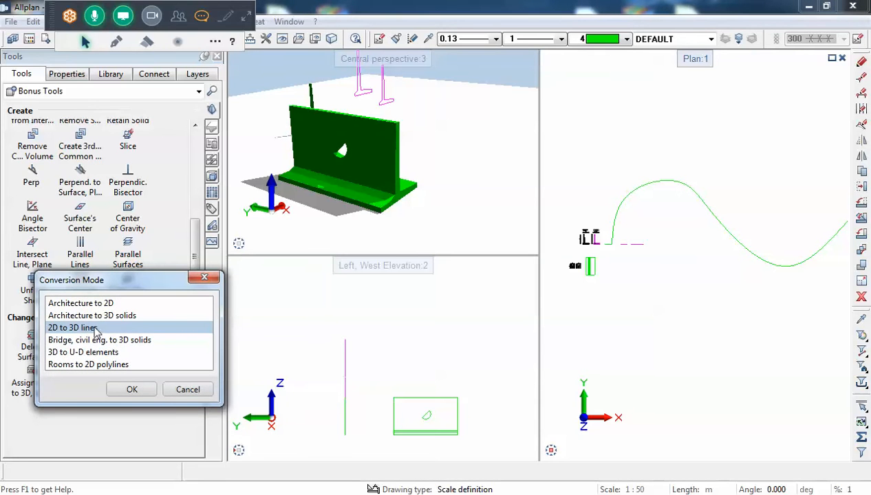
pyautogui.click(130, 390)
pyautogui.click(444, 285)
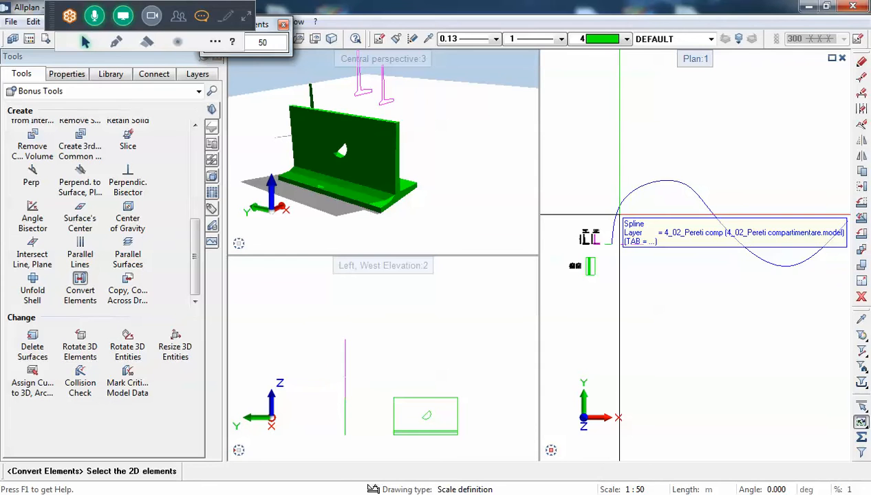
pyautogui.click(619, 215)
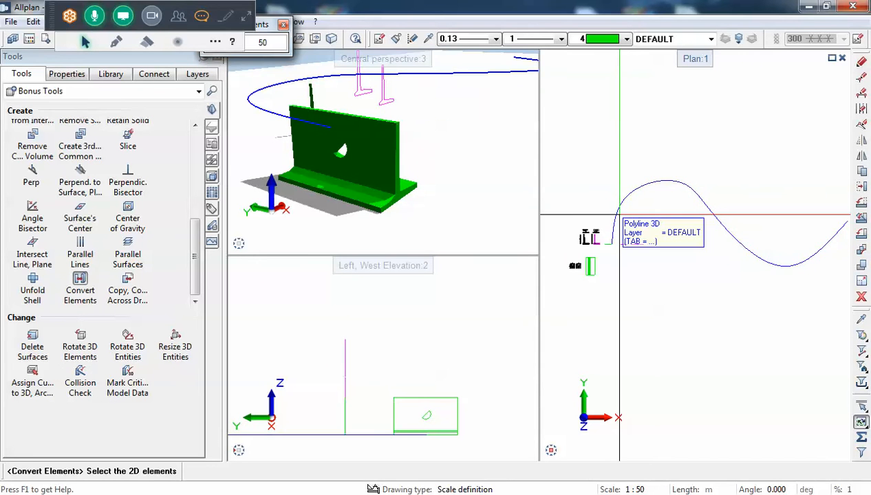
# Create a Polyline Sweep Solid with the converted 3D curve as path and the adjoining green wall surface as outline
pyautogui.scroll(2, 607, 242)
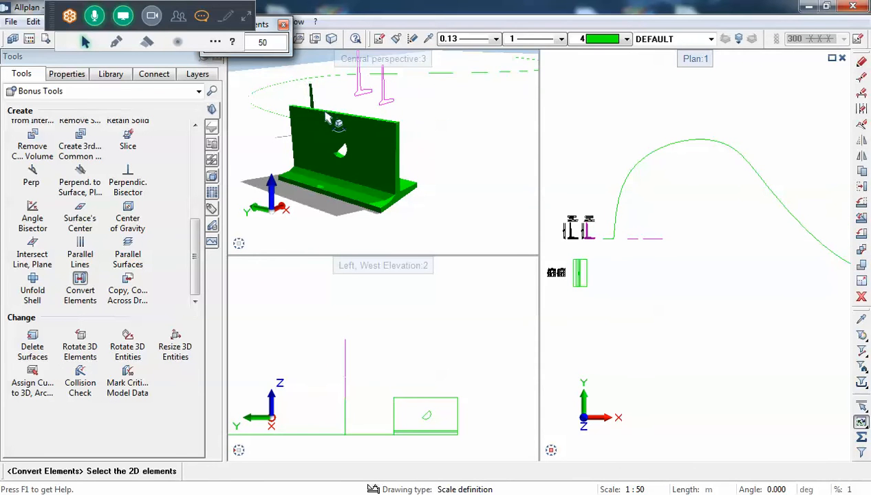
pyautogui.moveTo(333, 124); pyautogui.dragTo(369, 158, button='middle')
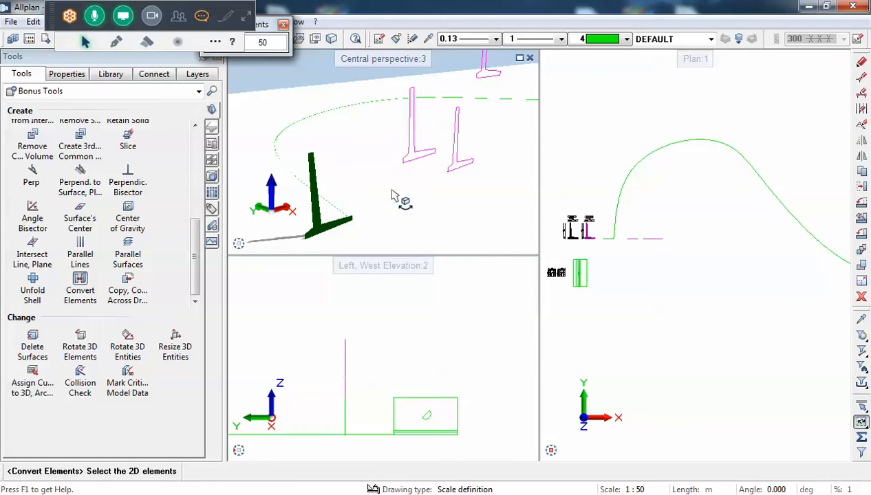
pyautogui.moveTo(196, 258); pyautogui.dragTo(200, 191)
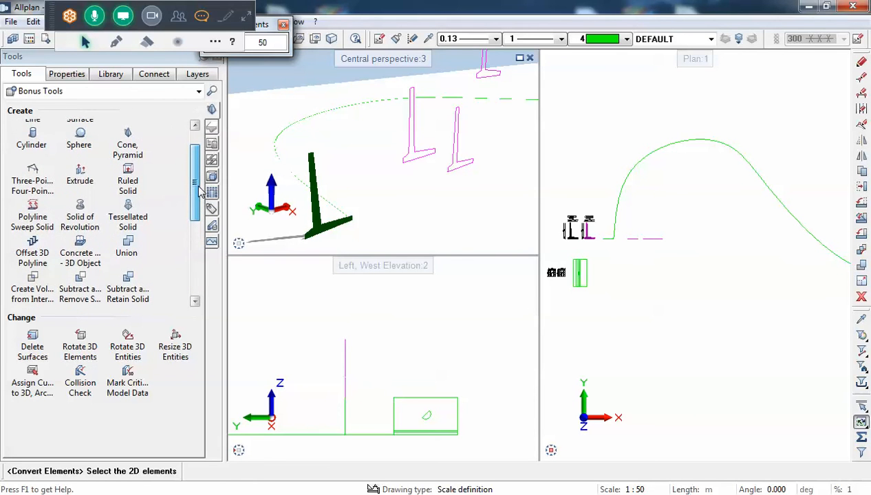
pyautogui.click(44, 215)
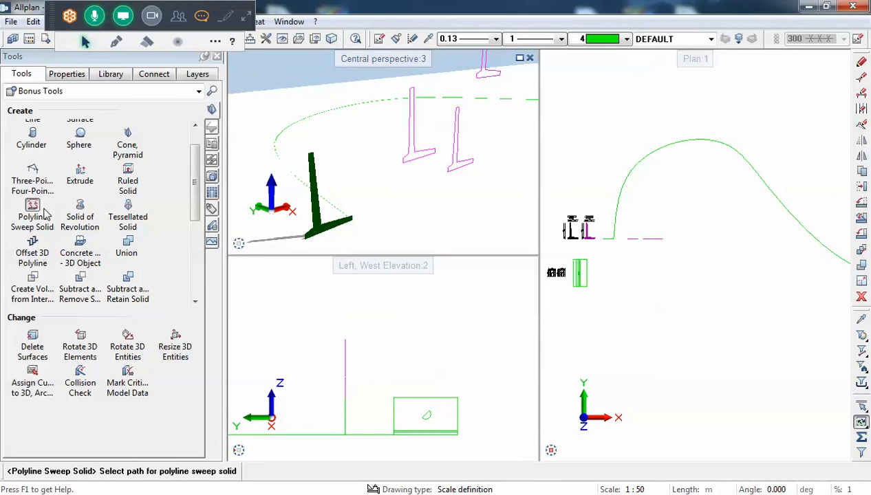
pyautogui.scroll(1, 44, 218)
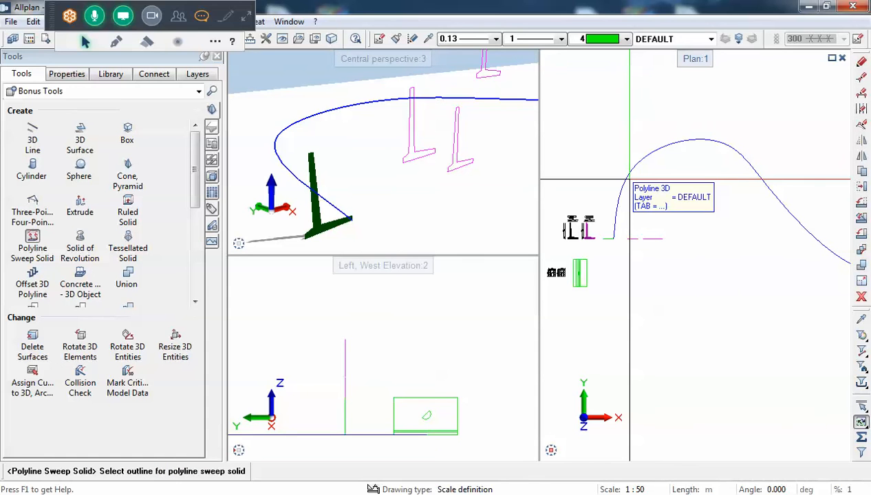
pyautogui.click(629, 180)
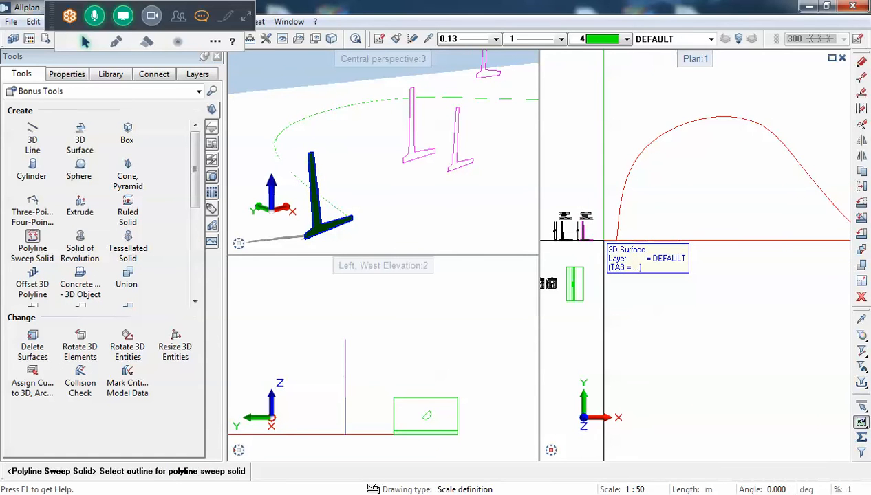
pyautogui.scroll(2, 604, 240)
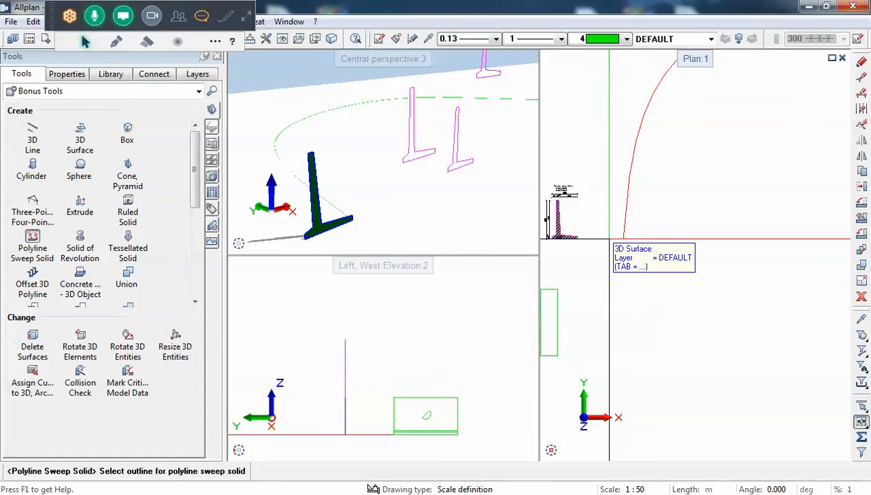
pyautogui.click(609, 239)
pyautogui.scroll(-4, 344, 163)
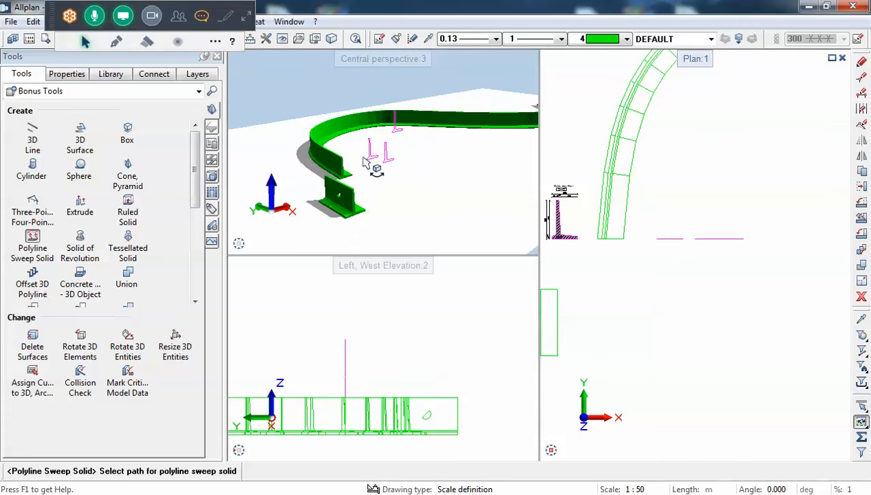
pyautogui.moveTo(425, 163); pyautogui.dragTo(357, 170, button='middle')
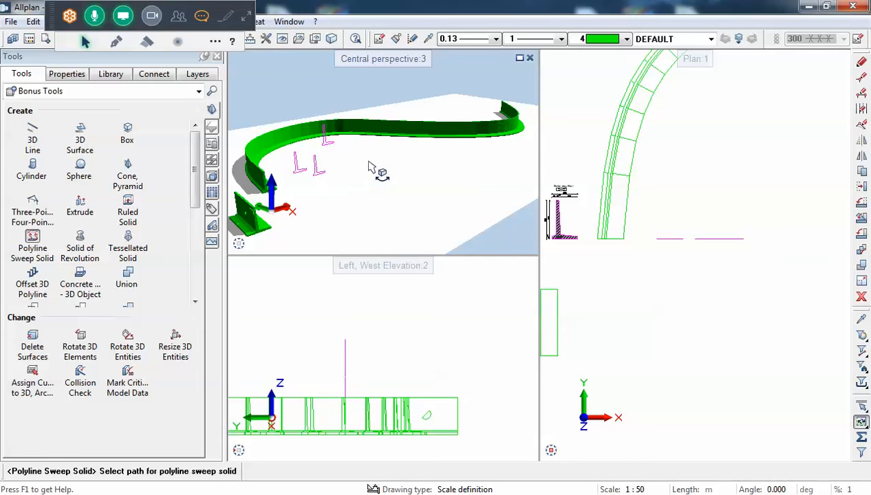
# Save a copy of the wall drawing to the Desktop as 3D.ndw
pyautogui.scroll(1, 645, 255)
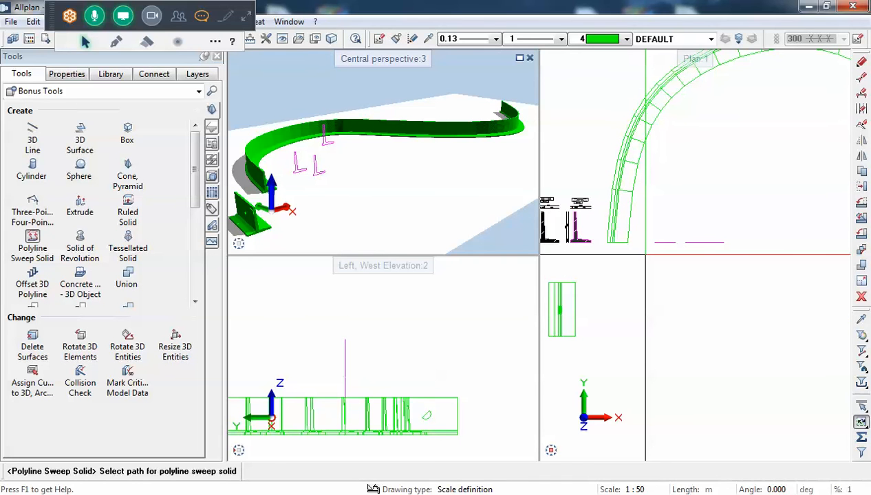
pyautogui.scroll(-3, 644, 242)
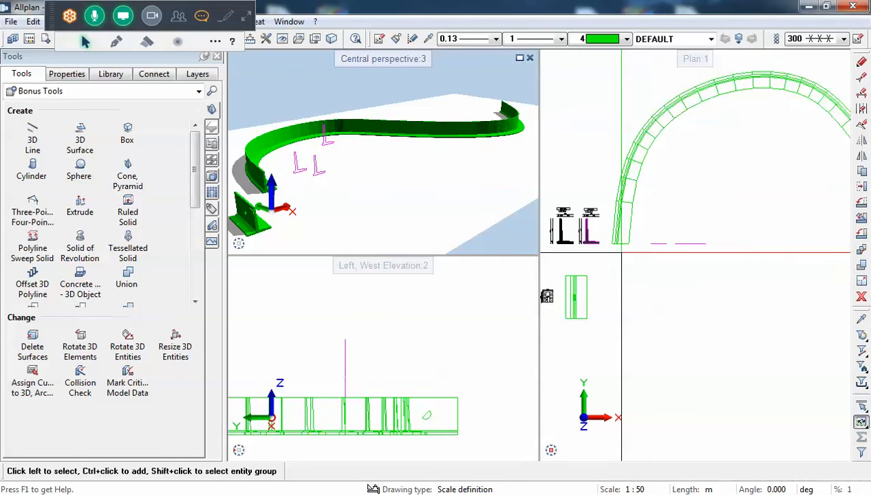
pyautogui.click(12, 22)
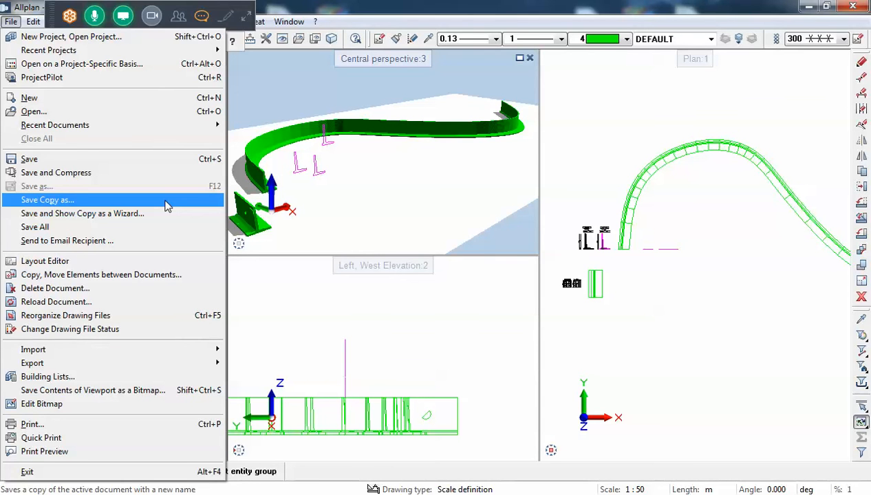
pyautogui.click(288, 21)
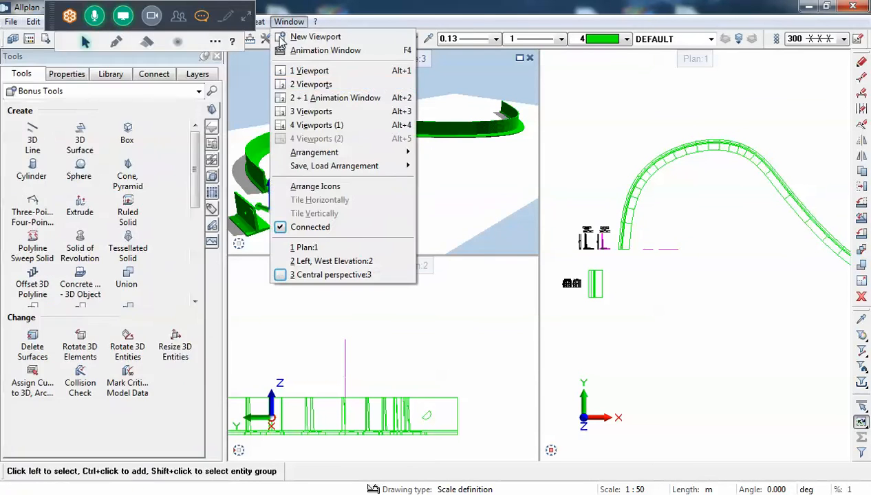
pyautogui.moveTo(15, 22)
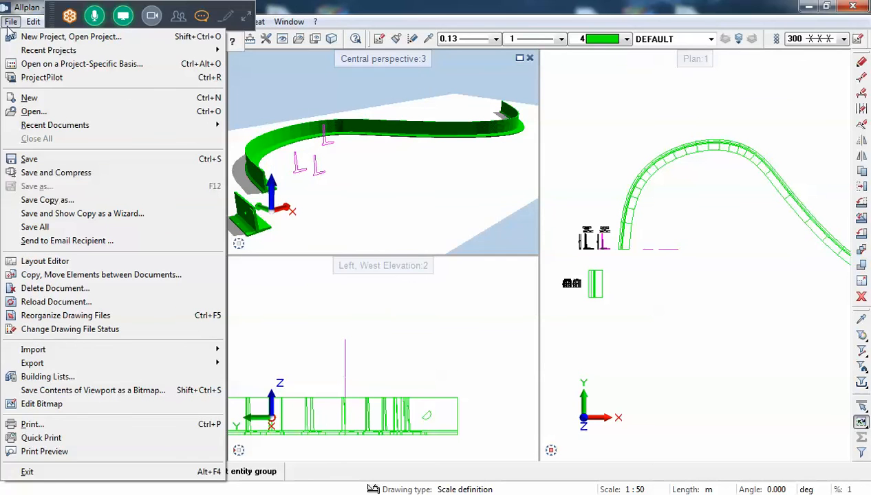
pyautogui.click(64, 203)
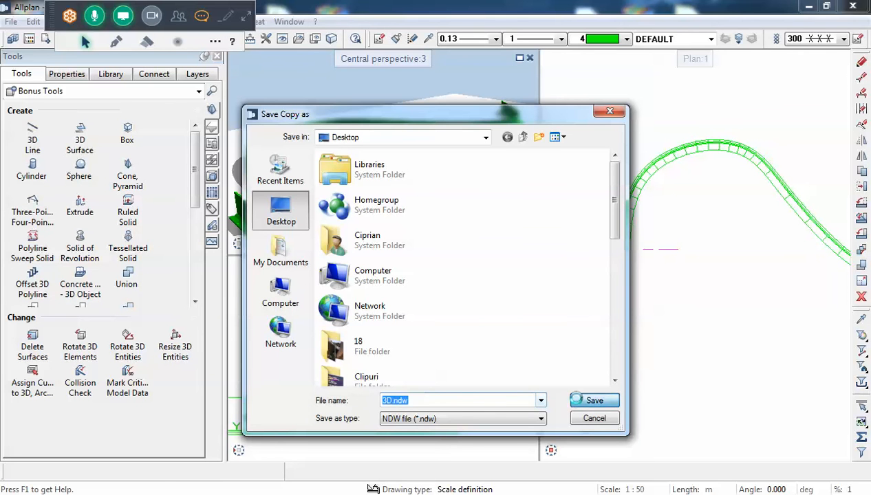
pyautogui.press('Return')
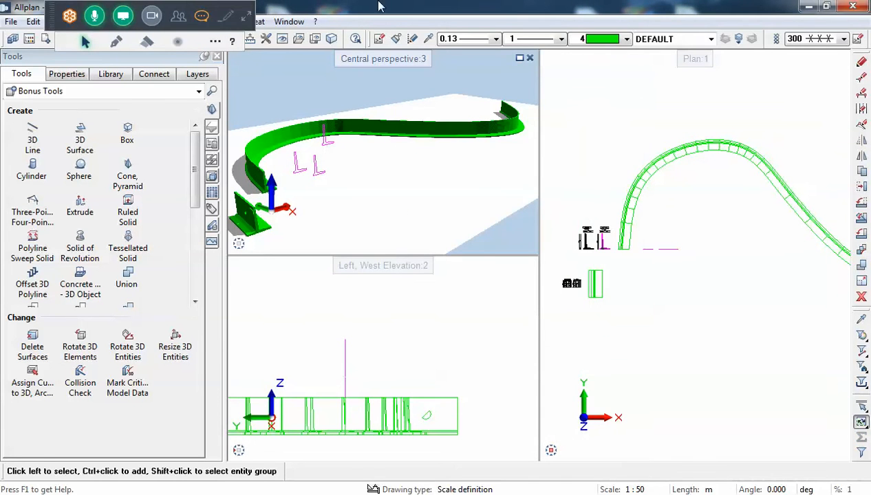
# Switch to the desktop, start Allplan 2016 and dismiss its welcome window
pyautogui.doubleClick(378, 6)
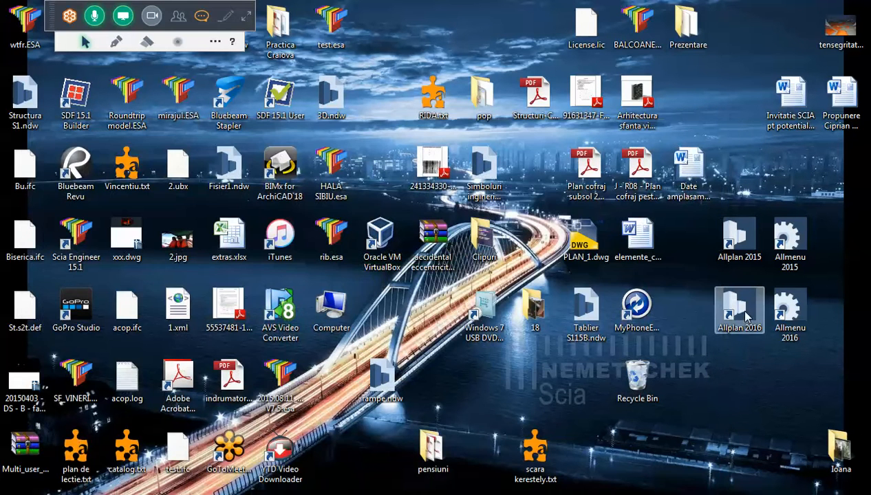
pyautogui.doubleClick(743, 315)
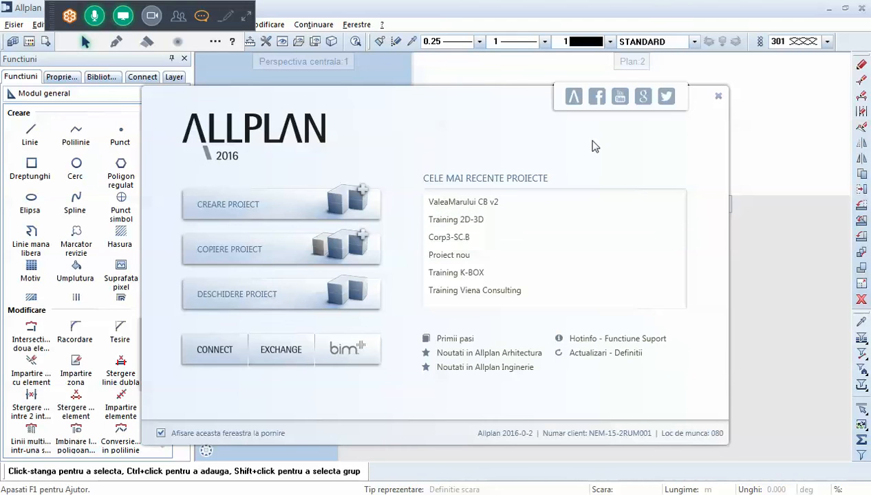
pyautogui.click(718, 97)
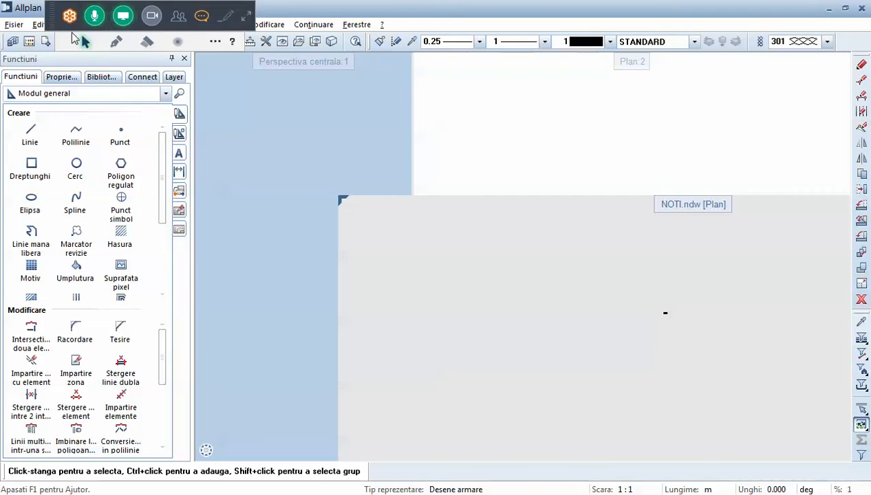
# Open 3D.ndw from the Desktop and maximize its plan window
pyautogui.click(14, 25)
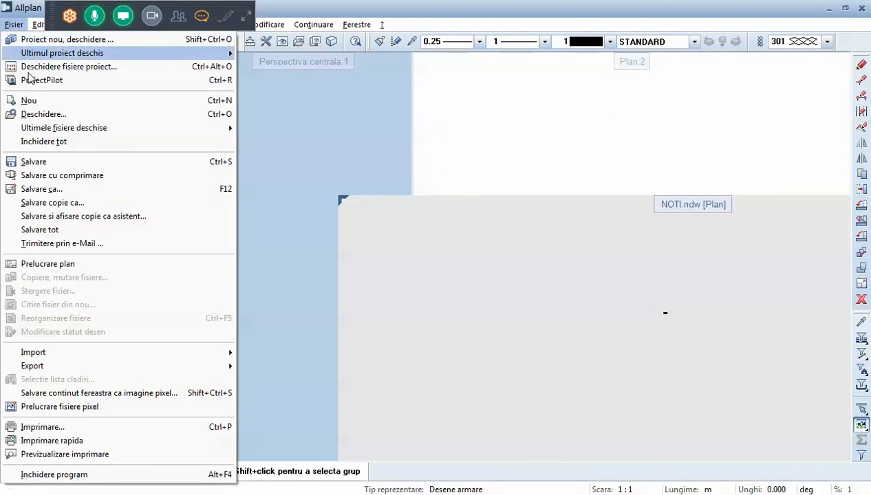
pyautogui.click(38, 110)
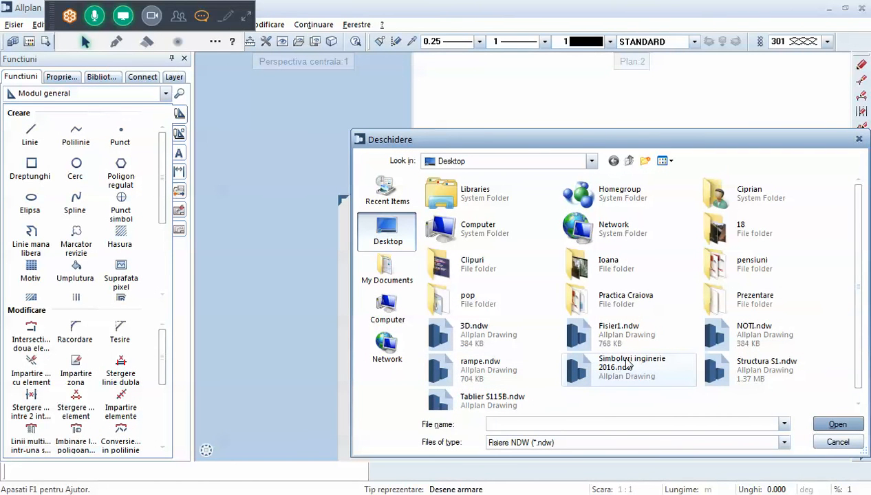
pyautogui.doubleClick(513, 337)
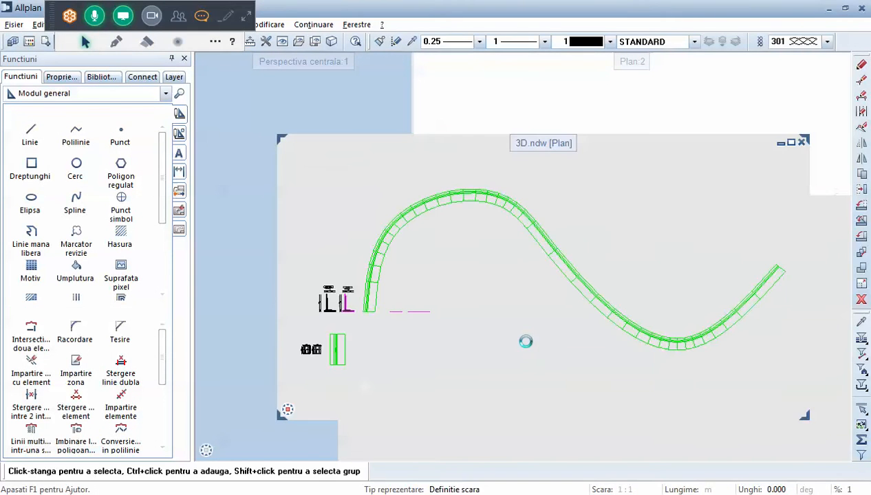
pyautogui.click(791, 144)
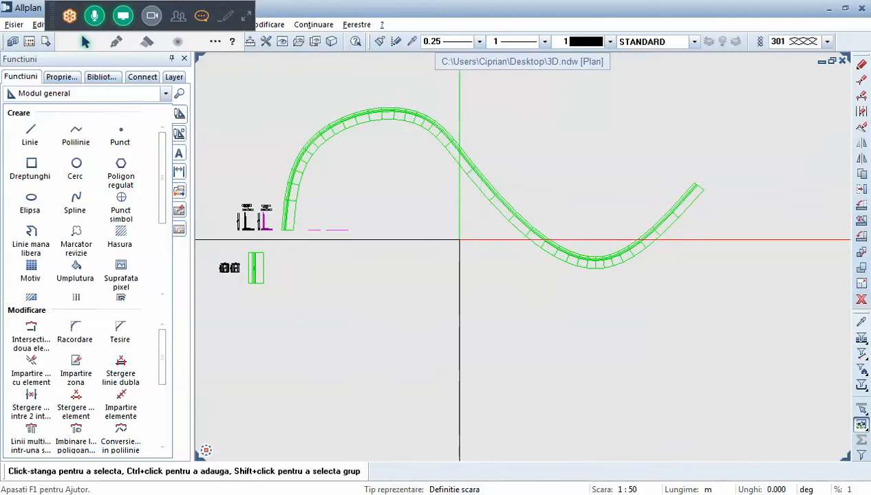
# Examine the swept wall in a central perspective animation window of 3D.ndw and close that window
pyautogui.press('F4')
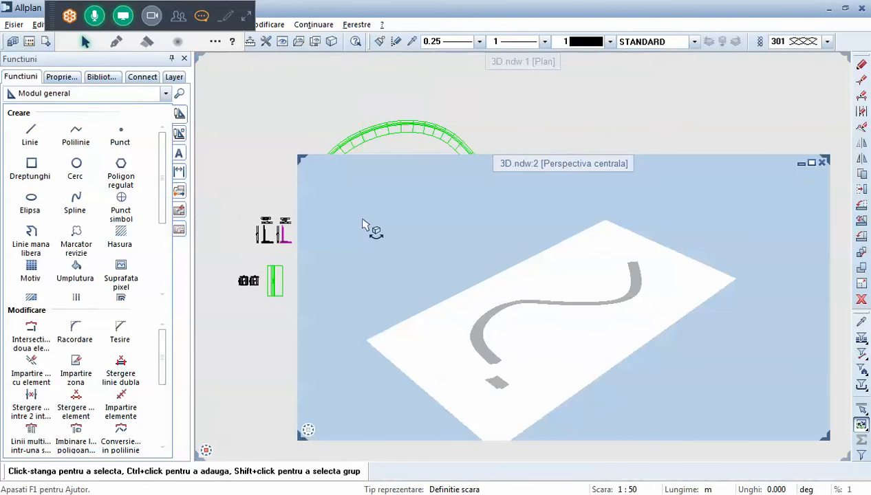
pyautogui.scroll(5, 503, 326)
pyautogui.moveTo(489, 278); pyautogui.dragTo(604, 373)
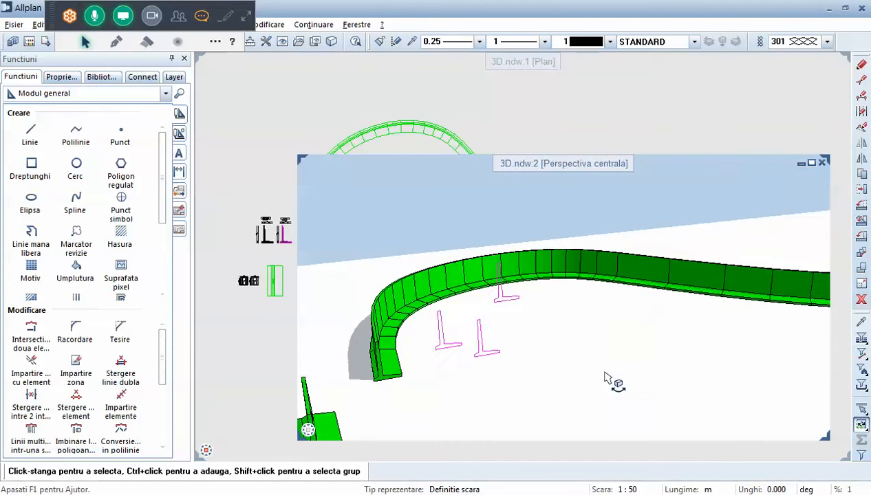
pyautogui.scroll(-3, 486, 279)
pyautogui.moveTo(782, 166); pyautogui.dragTo(680, 189)
pyautogui.click(821, 163)
# Copy all elements of 3D.ndw, close the document with its changes saved, and close NOTI.ndw
pyautogui.scroll(-2, 267, 119)
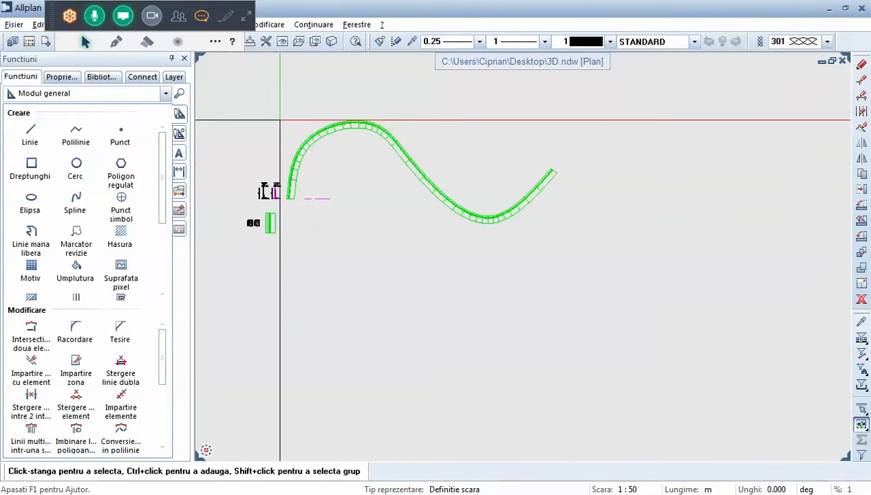
pyautogui.moveTo(240, 99)
pyautogui.mouseDown()
pyautogui.moveTo(584, 246)
pyautogui.moveTo(587, 257)
pyautogui.mouseUp()
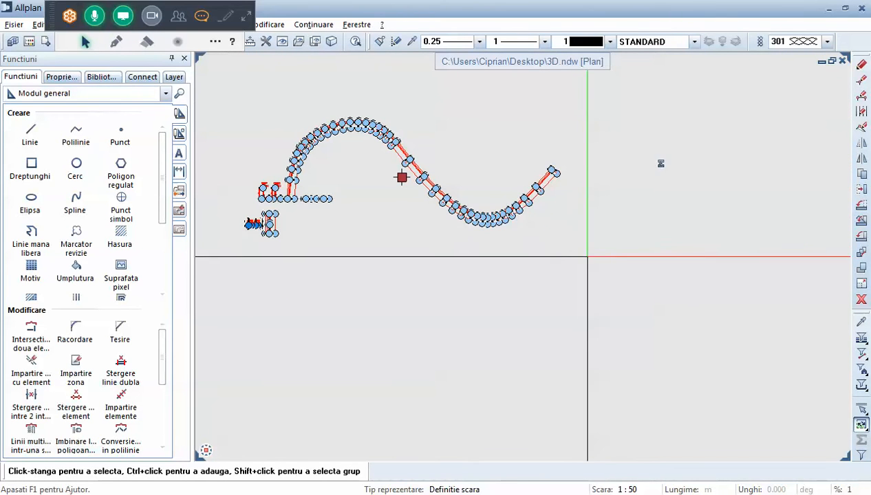
pyautogui.click(842, 61)
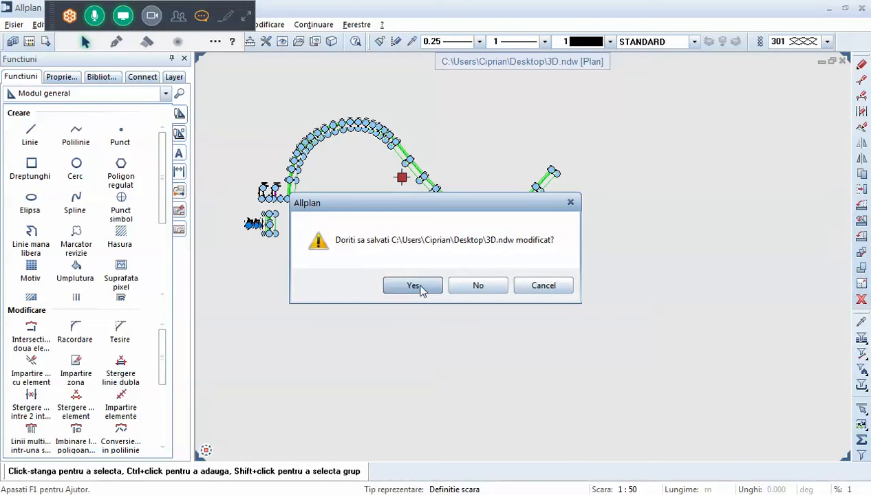
pyautogui.click(416, 286)
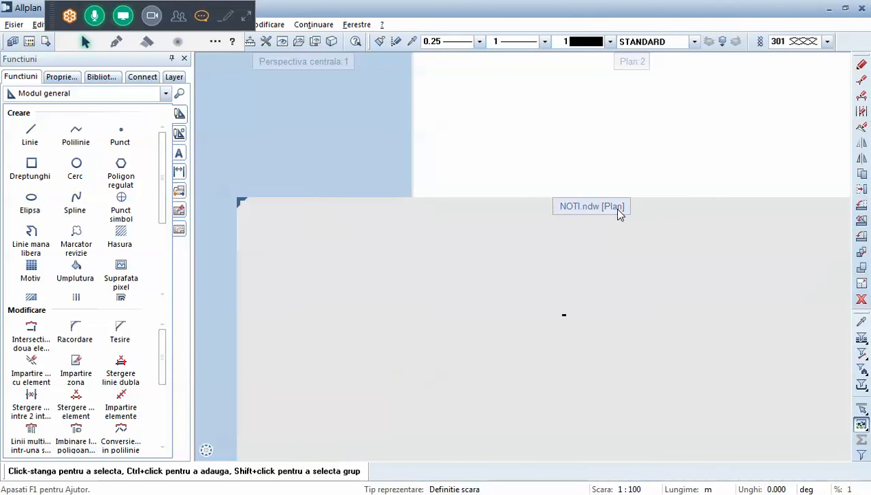
pyautogui.moveTo(618, 210); pyautogui.dragTo(409, 209)
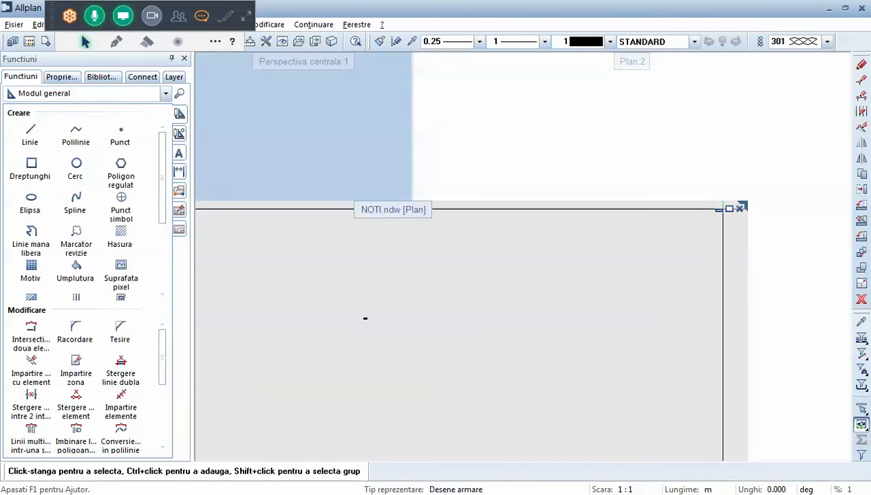
pyautogui.click(740, 209)
# Paste the copied elements into drawing file 4, keeping the element resource numbers, and set the scale to 1:50
pyautogui.doubleClick(602, 200)
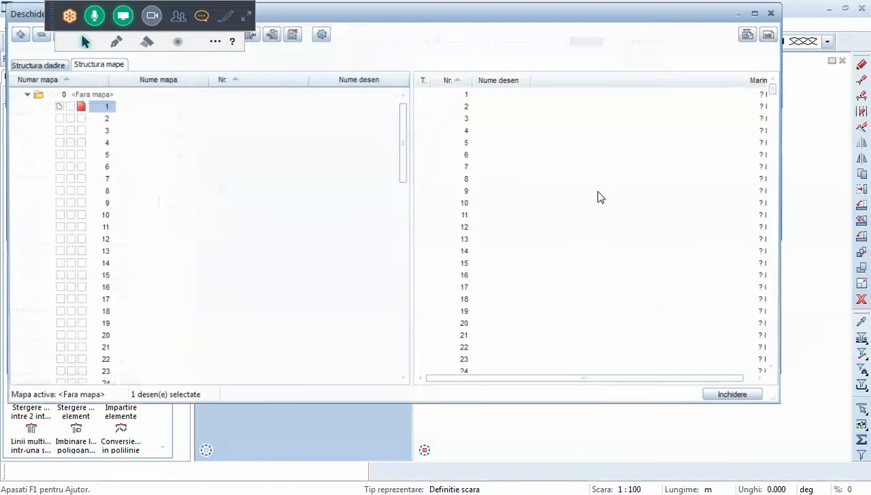
pyautogui.doubleClick(105, 143)
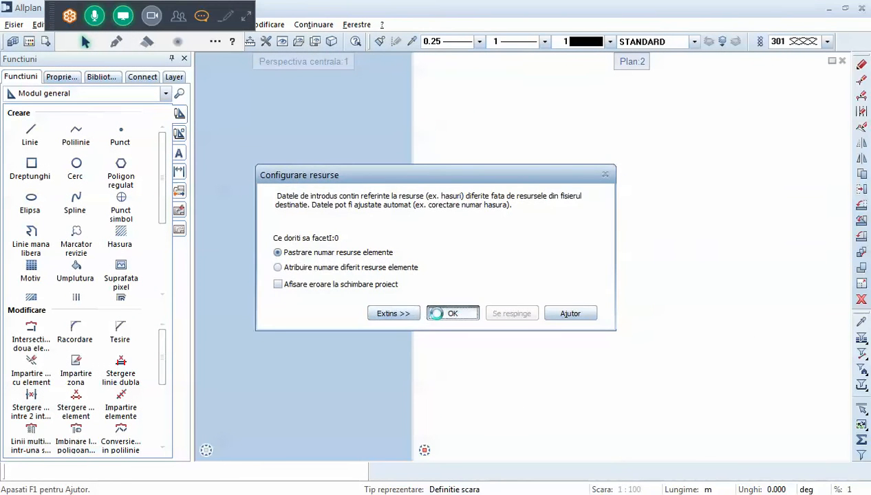
pyautogui.click(451, 314)
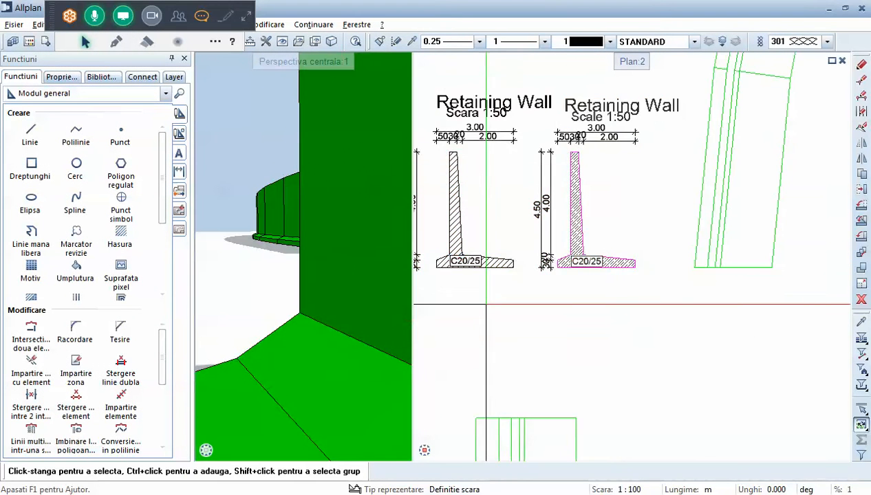
pyautogui.click(639, 489)
pyautogui.click(654, 371)
# Copy the two rightmost L-shaped wall profile polylines to an empty area away from the swept wall
pyautogui.scroll(-6, 303, 276)
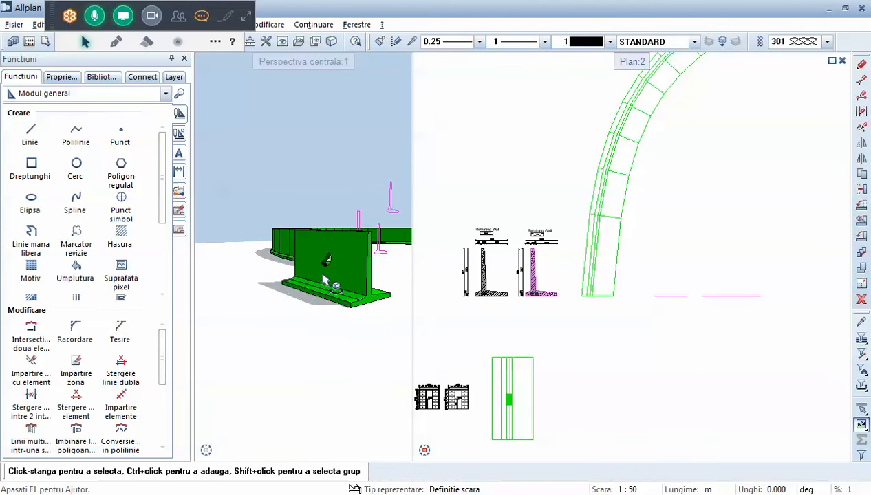
pyautogui.moveTo(323, 276); pyautogui.dragTo(267, 299)
pyautogui.scroll(-5, 331, 269)
pyautogui.scroll(4, 264, 299)
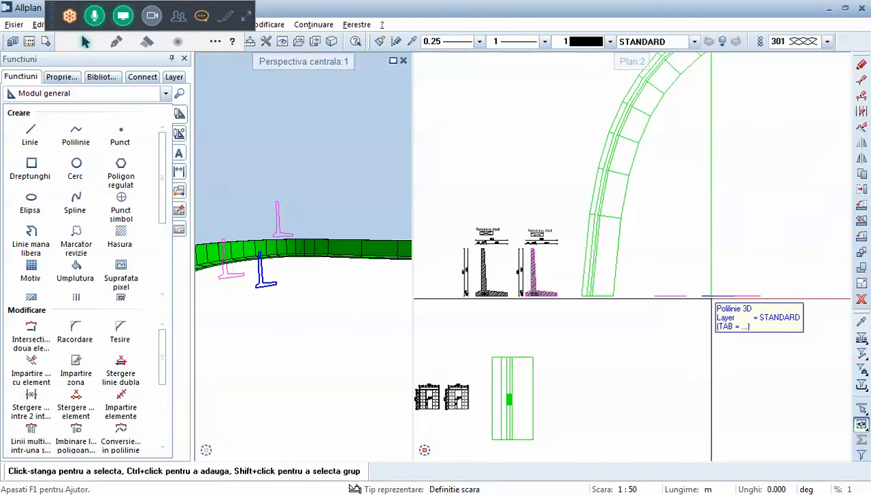
pyautogui.press('c')
pyautogui.moveTo(690, 277); pyautogui.dragTo(784, 319)
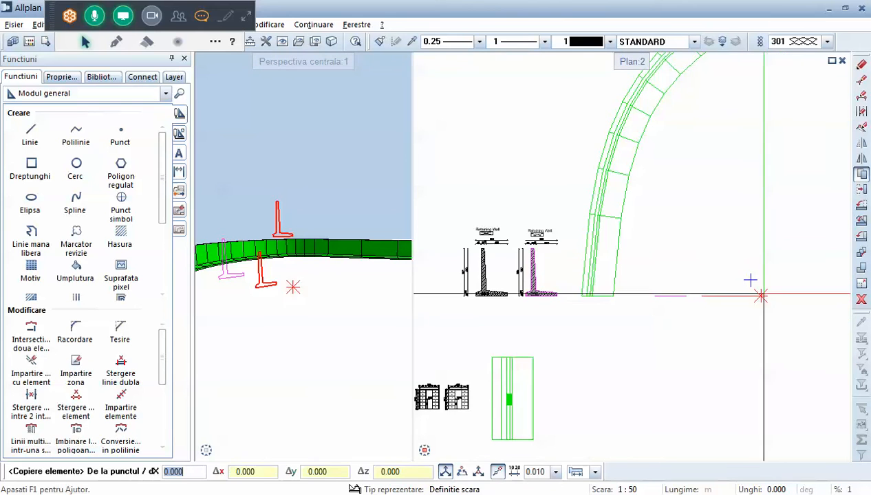
pyautogui.click(762, 296)
pyautogui.scroll(-5, 636, 270)
pyautogui.scroll(1, 573, 288)
pyautogui.scroll(1, 567, 288)
pyautogui.click(560, 219)
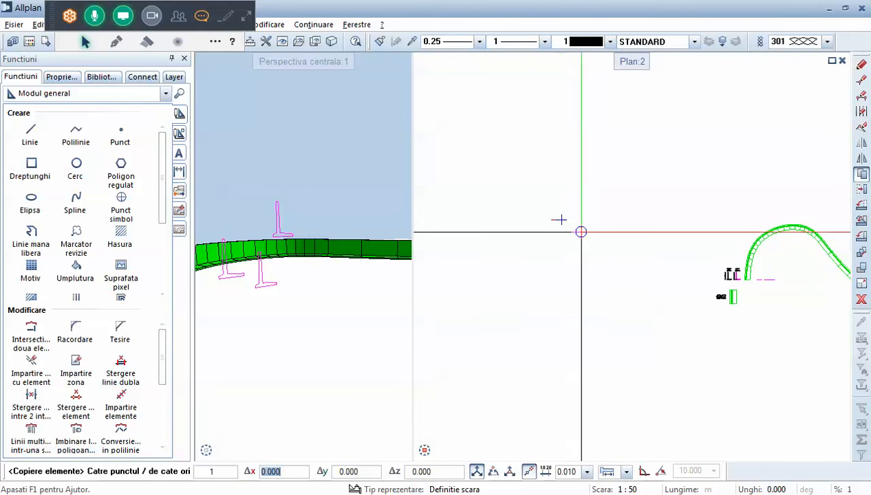
pyautogui.press('Escape')
# Move one of the two overlapping profile copies straight away from the other, leaving a gap between them in plan
pyautogui.scroll(3, 566, 215)
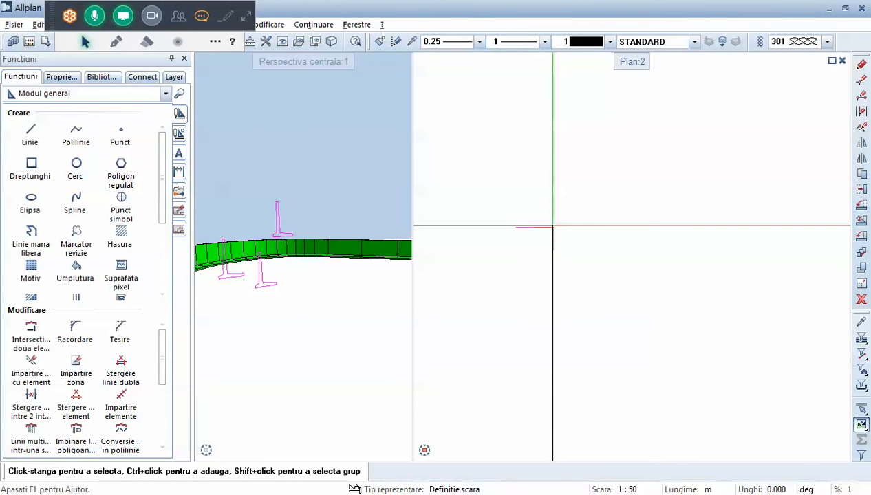
pyautogui.press('m')
pyautogui.click(553, 227)
pyautogui.click(553, 228)
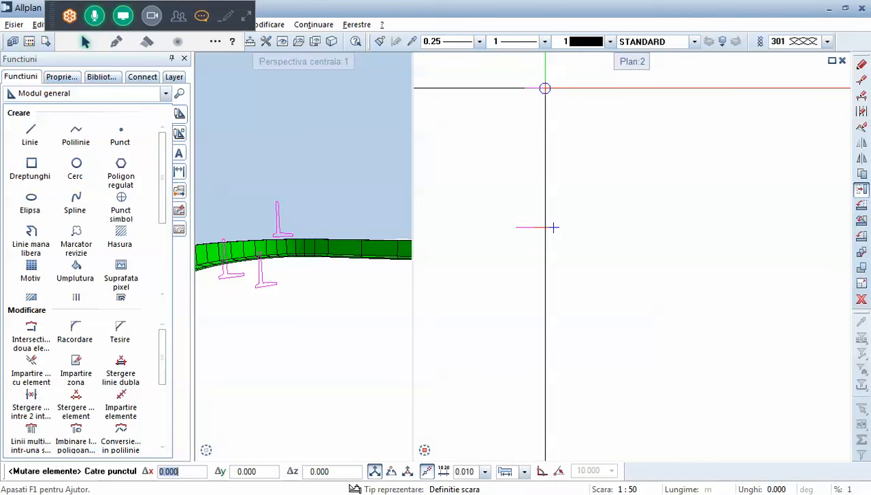
pyautogui.click(545, 88)
pyautogui.press('Escape')
# Cut both separated profile outlines from the drawing and paste them into drawing file 5
pyautogui.scroll(-2, 338, 260)
pyautogui.scroll(-2, 283, 270)
pyautogui.scroll(1, 267, 276)
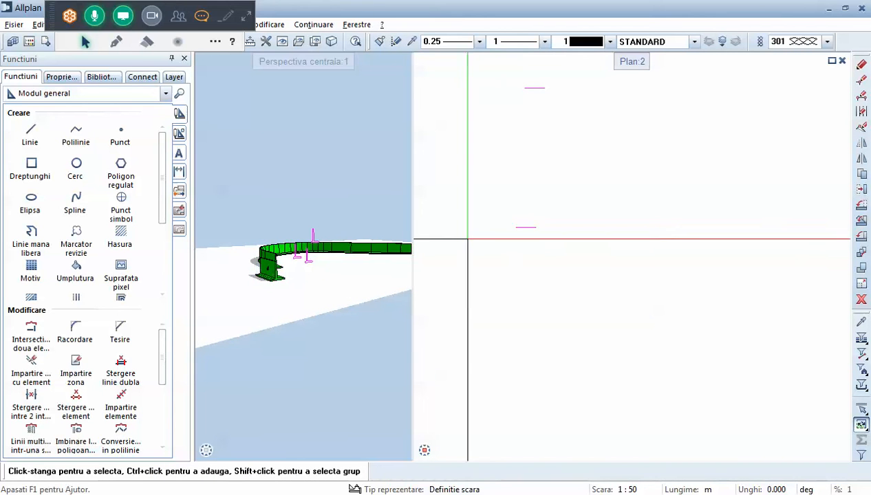
pyautogui.moveTo(509, 251); pyautogui.dragTo(586, 103)
pyautogui.press('Delete')
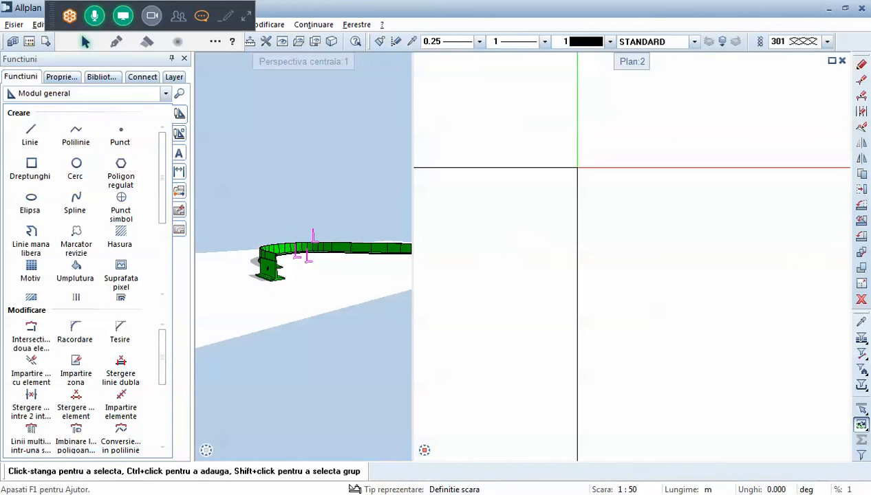
pyautogui.doubleClick(577, 167)
pyautogui.doubleClick(98, 155)
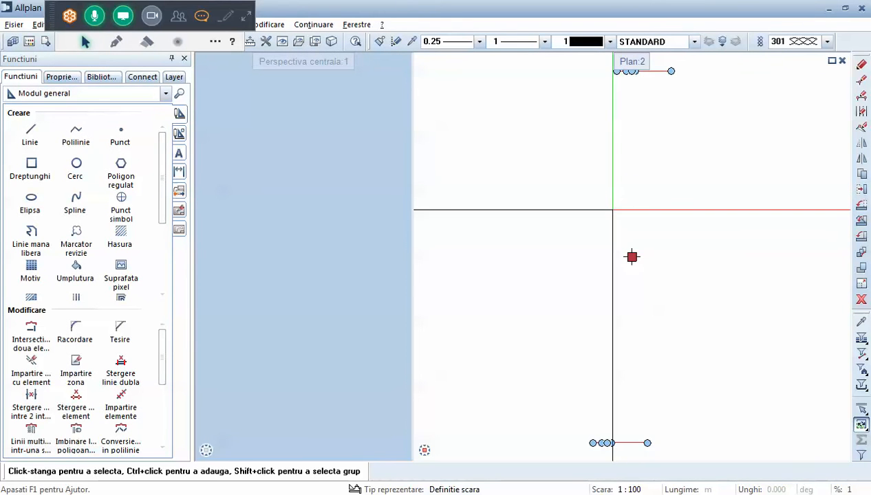
# Examine the two pasted wall profiles in a south-east isometric view and from a rotated central perspective
pyautogui.scroll(-5, 270, 242)
pyautogui.moveTo(280, 252); pyautogui.dragTo(474, 278)
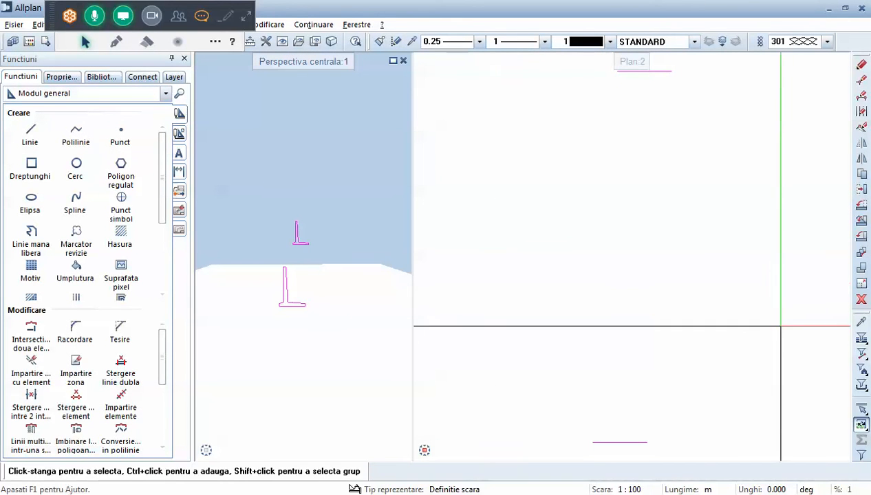
pyautogui.scroll(-3, 780, 326)
pyautogui.moveTo(621, 223); pyautogui.dragTo(841, 135)
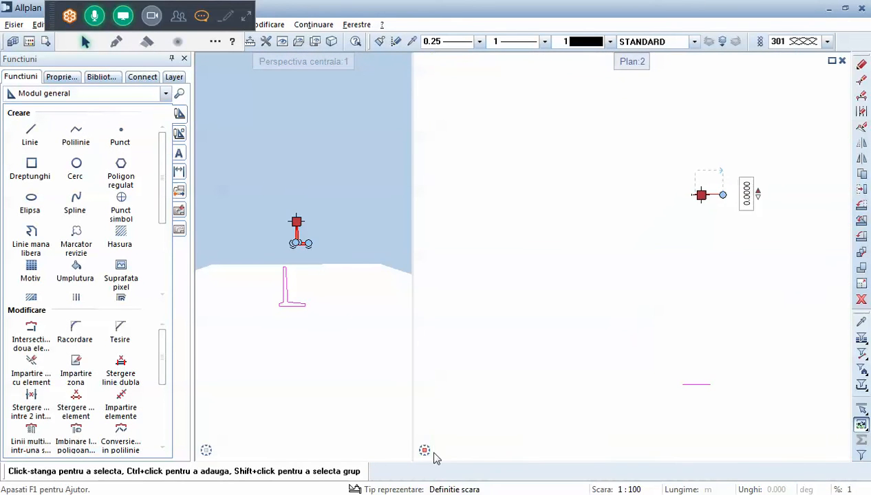
pyautogui.moveTo(430, 453)
pyautogui.click(459, 434)
pyautogui.press('Escape')
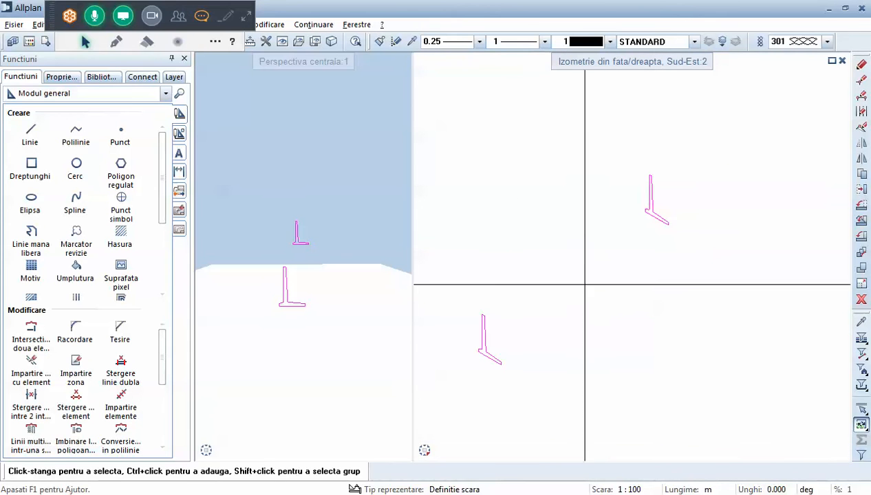
pyautogui.moveTo(403, 298); pyautogui.dragTo(445, 240)
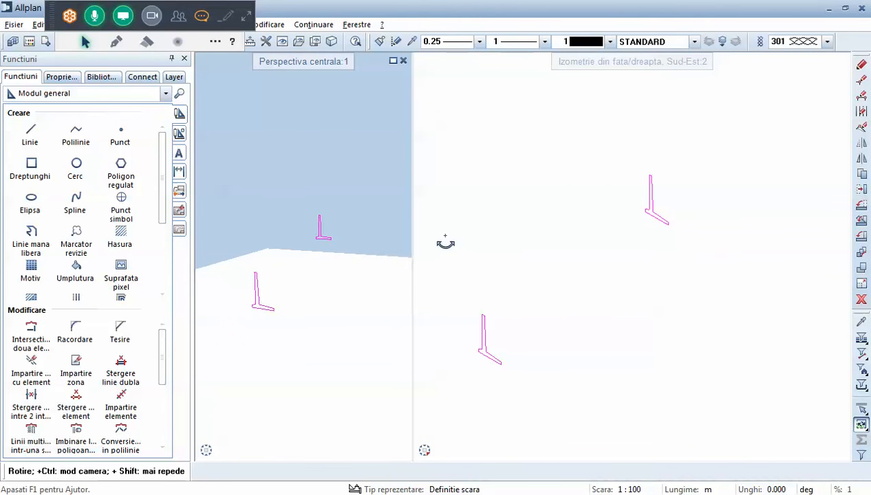
pyautogui.press('c')
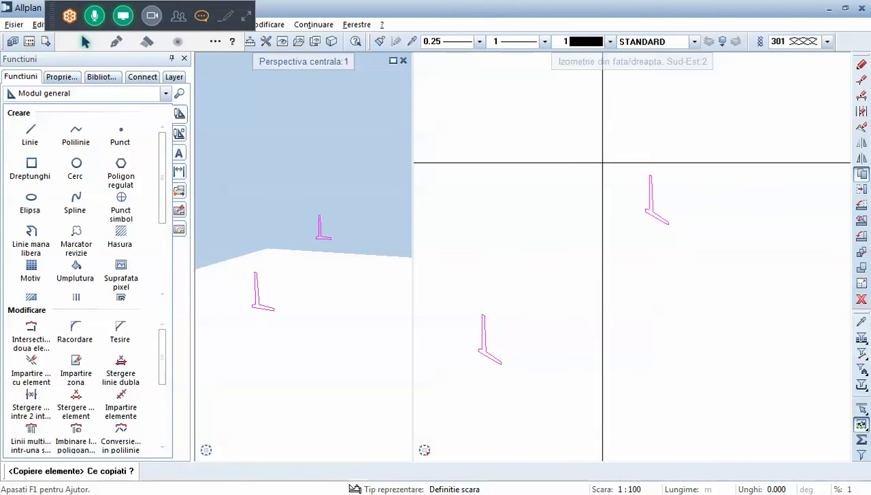
pyautogui.moveTo(602, 162); pyautogui.dragTo(722, 241)
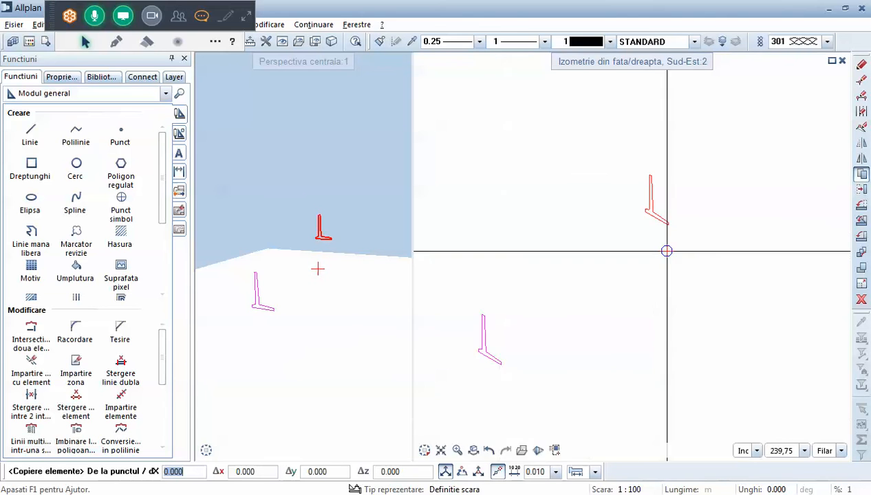
pyautogui.click(441, 416)
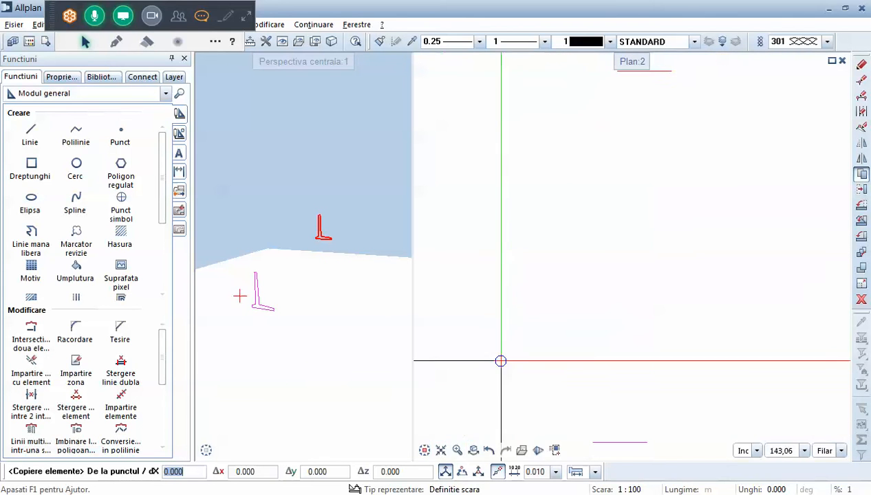
pyautogui.press('Escape')
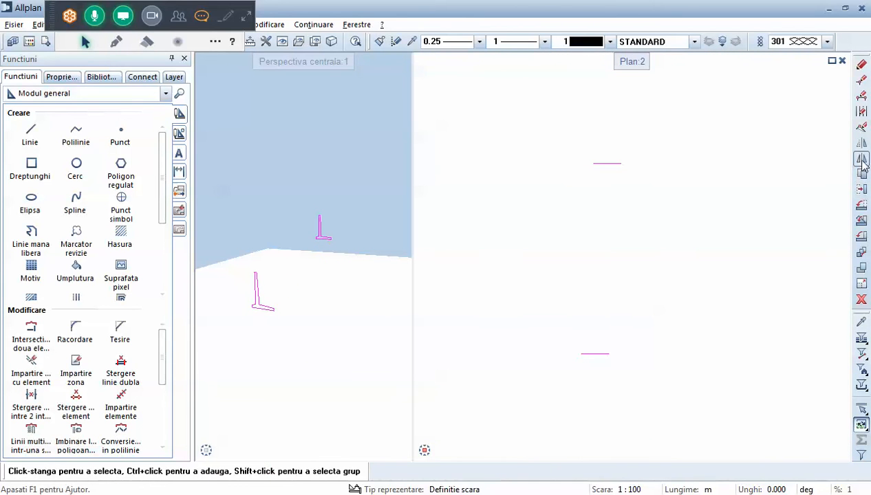
# Copy the upper wall profile in plan, placing the copy beyond it, up and to its right
pyautogui.click(861, 174)
pyautogui.moveTo(584, 148); pyautogui.dragTo(653, 174)
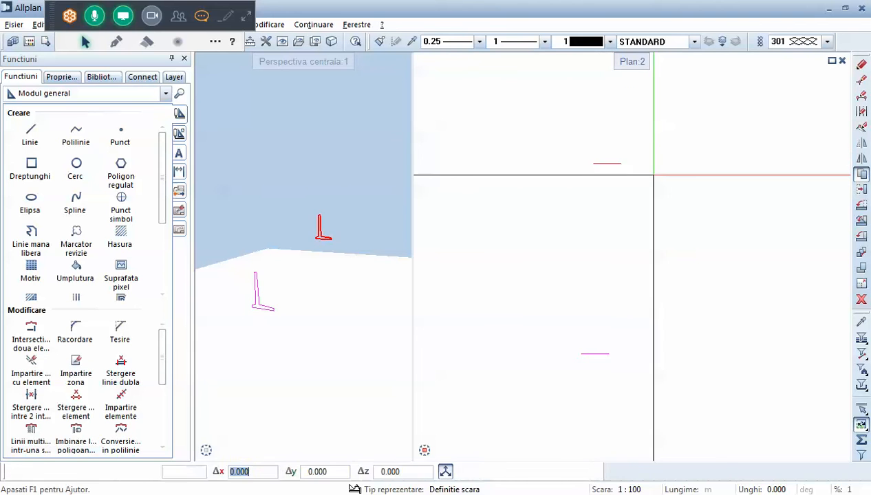
pyautogui.click(619, 163)
pyautogui.scroll(-3, 503, 256)
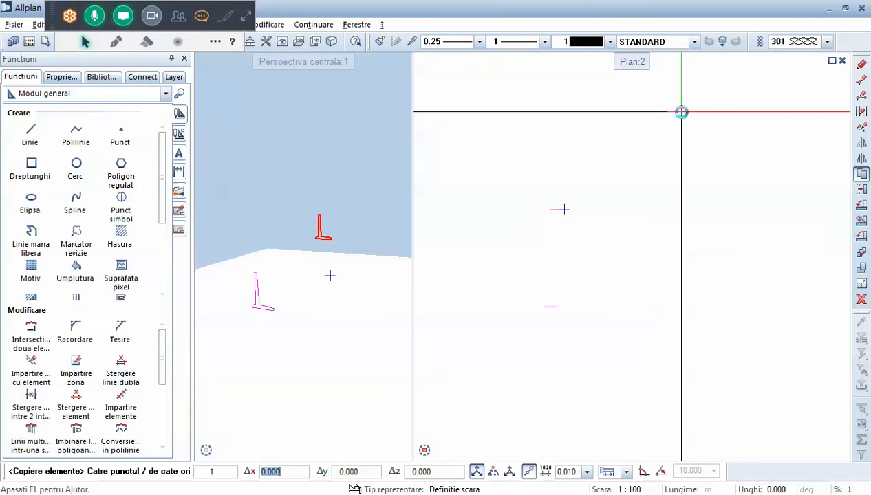
pyautogui.click(681, 113)
pyautogui.press('Escape')
# Rotate the middle wall profile in plan about its right end into a diagonal orientation
pyautogui.scroll(2, 548, 208)
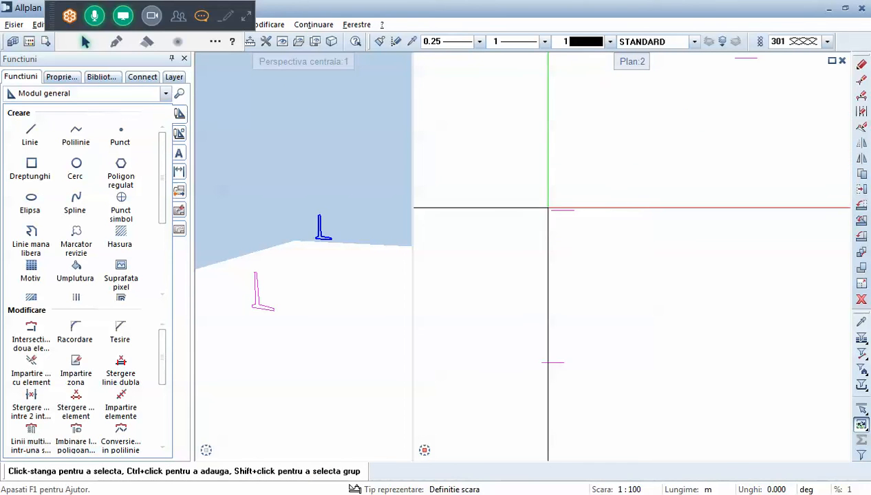
pyautogui.click(861, 207)
pyautogui.click(563, 210)
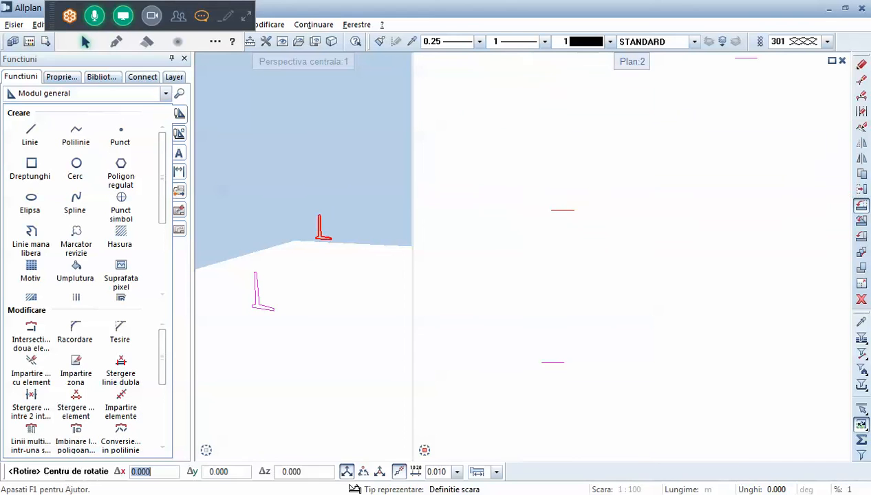
pyautogui.click(552, 210)
pyautogui.click(552, 209)
pyautogui.click(551, 189)
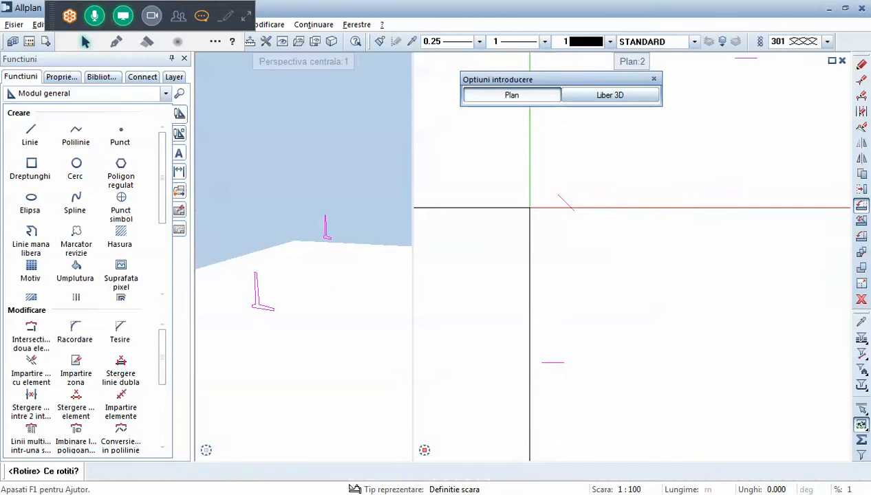
# Rotate the newly copied third profile in plan about its right end to a steeper diagonal than the middle one
pyautogui.scroll(-2, 509, 213)
pyautogui.moveTo(648, 131); pyautogui.dragTo(682, 111)
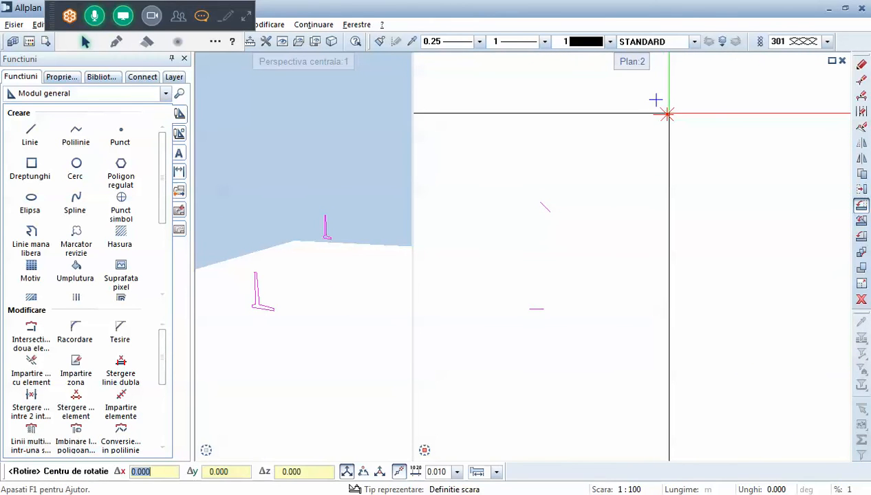
pyautogui.click(667, 114)
pyautogui.click(654, 113)
pyautogui.click(665, 111)
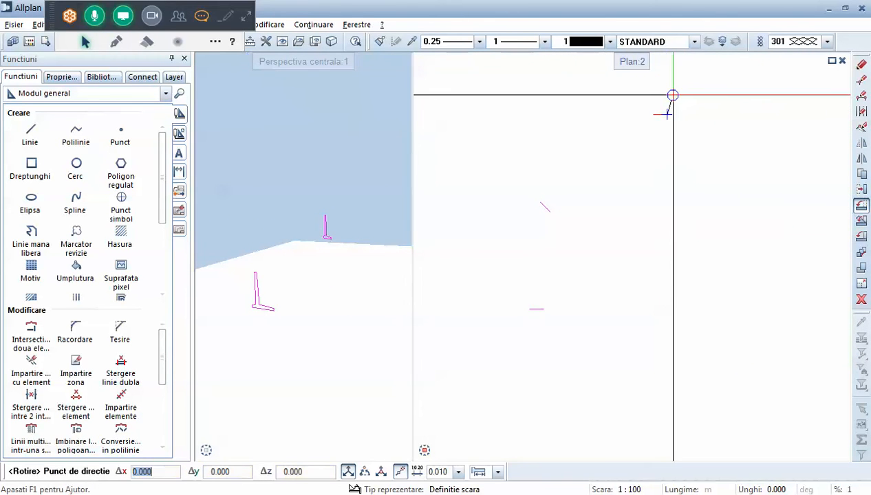
pyautogui.press('Escape')
# Open the list of window arrangements for the drawing views
pyautogui.moveTo(650, 158); pyautogui.dragTo(655, 197, button='middle')
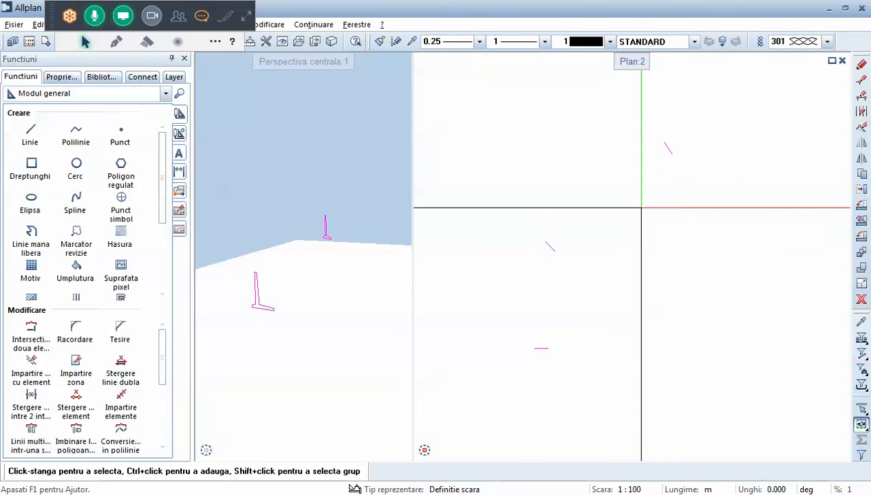
pyautogui.scroll(-2, 306, 237)
pyautogui.scroll(1, 347, 253)
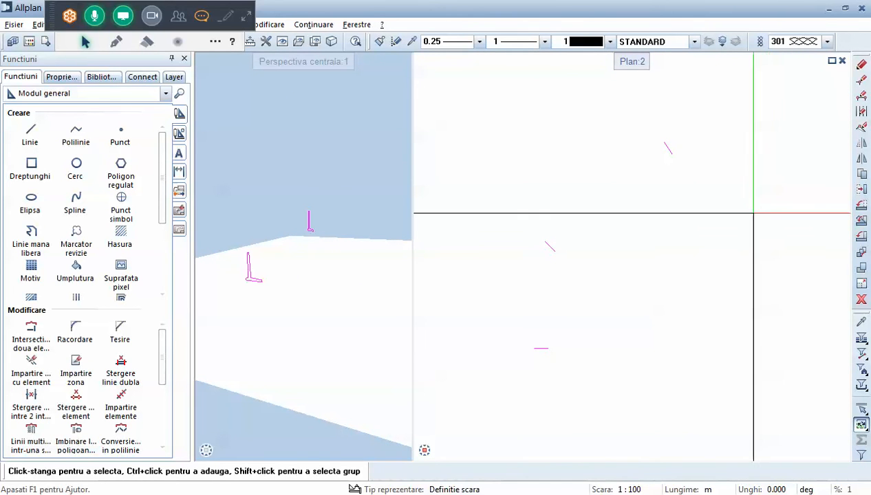
pyautogui.moveTo(716, 203); pyautogui.dragTo(621, 148)
pyautogui.click(356, 24)
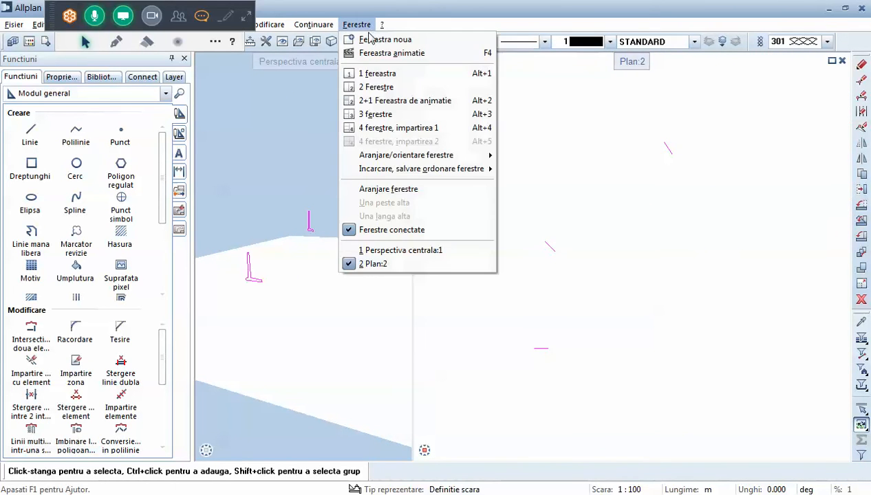
# Switch to the three-window layout and move the rightmost L-shaped profile slightly down and to the right in the front view
pyautogui.click(398, 115)
pyautogui.scroll(-2, 426, 317)
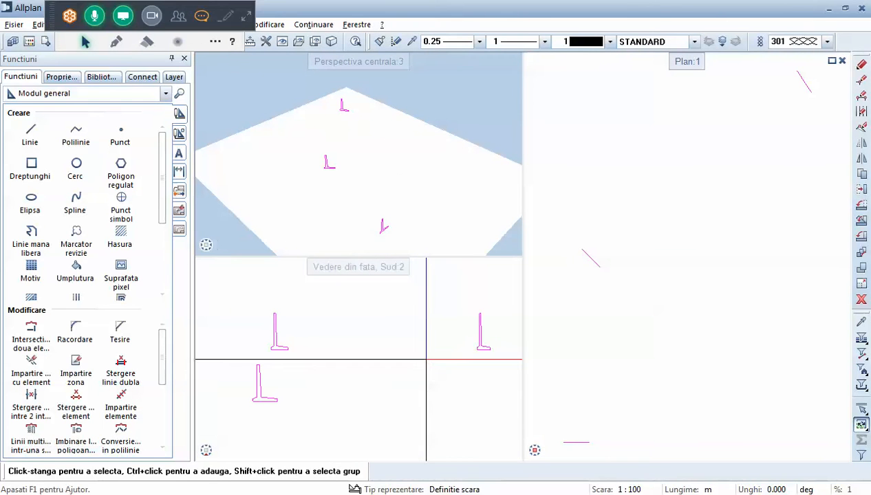
pyautogui.click(861, 190)
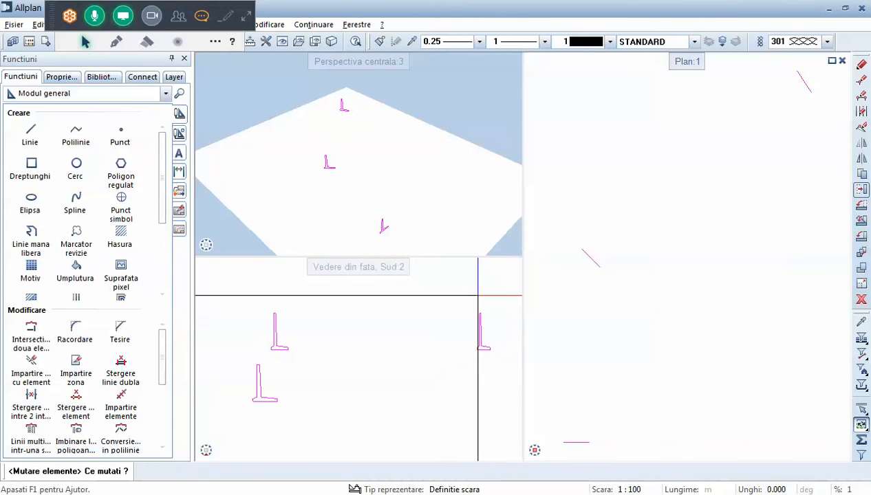
pyautogui.moveTo(466, 291); pyautogui.dragTo(495, 342)
pyautogui.click(477, 351)
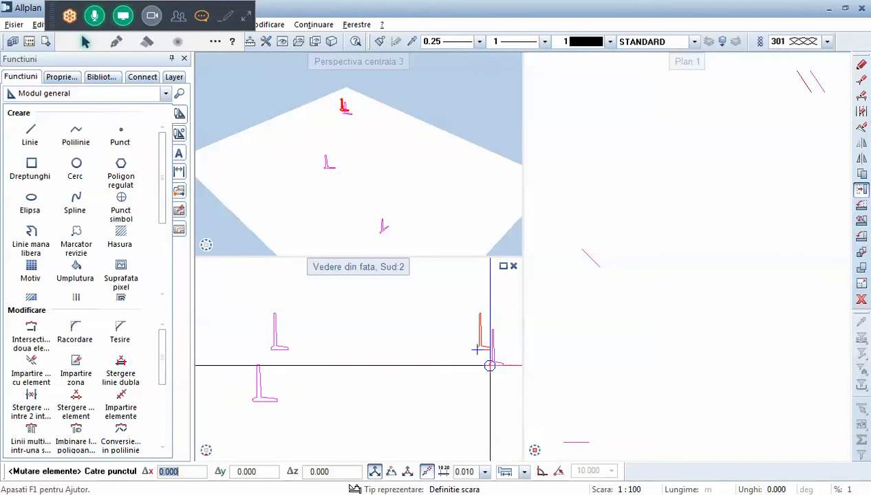
pyautogui.click(494, 372)
pyautogui.scroll(-1, 377, 366)
pyautogui.scroll(1, 309, 393)
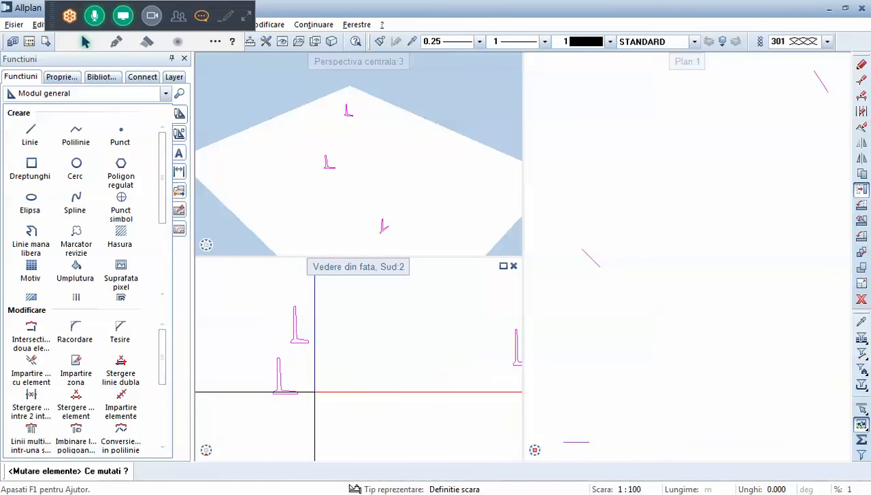
pyautogui.moveTo(315, 392); pyautogui.dragTo(292, 401, button='middle')
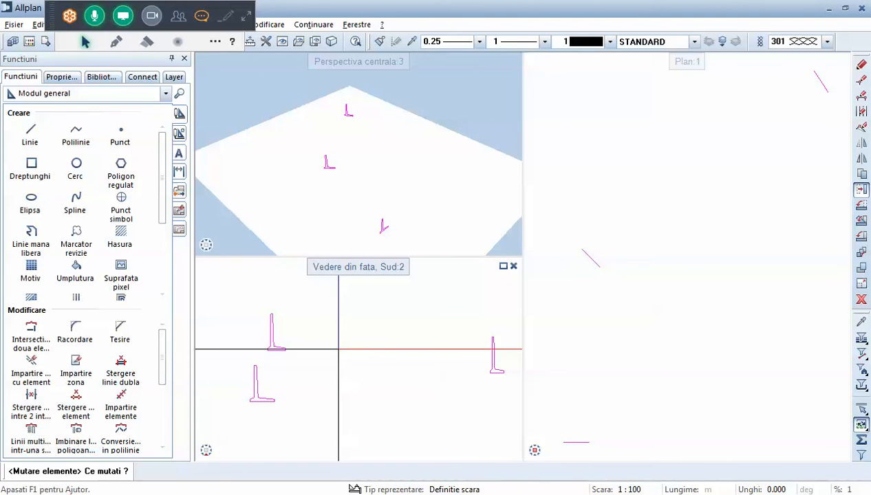
pyautogui.scroll(-1, 338, 351)
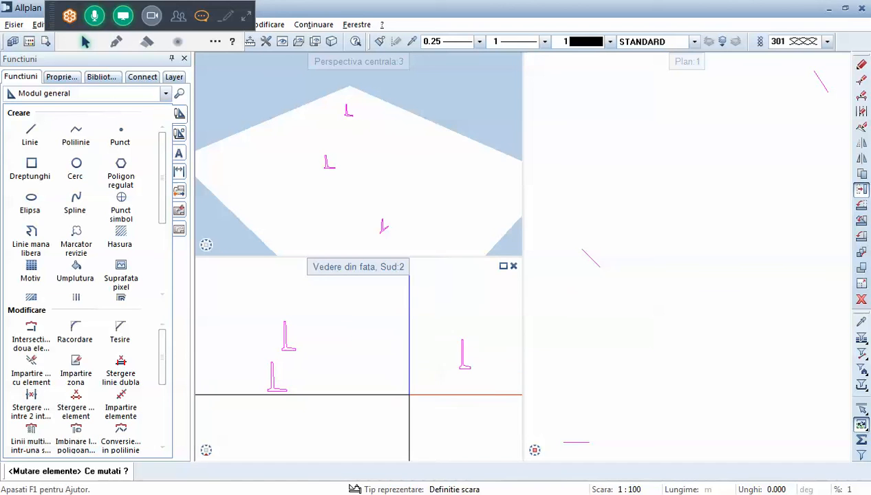
pyautogui.scroll(-2, 675, 311)
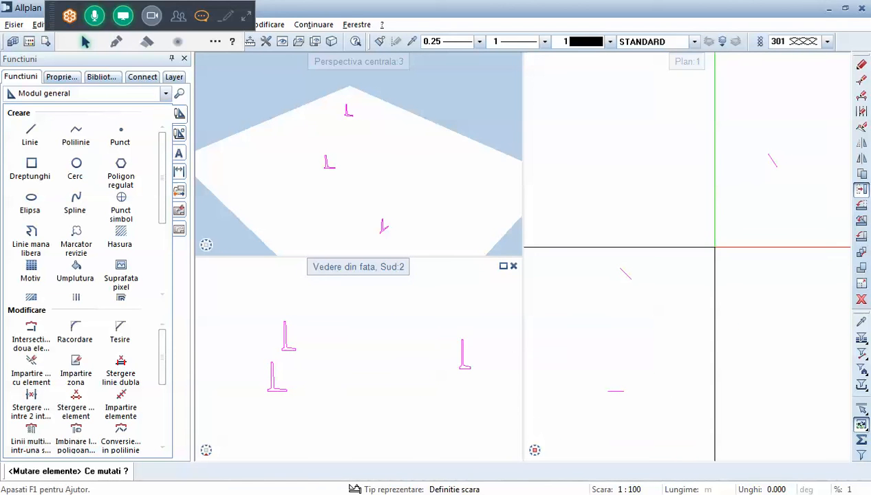
pyautogui.press('Escape')
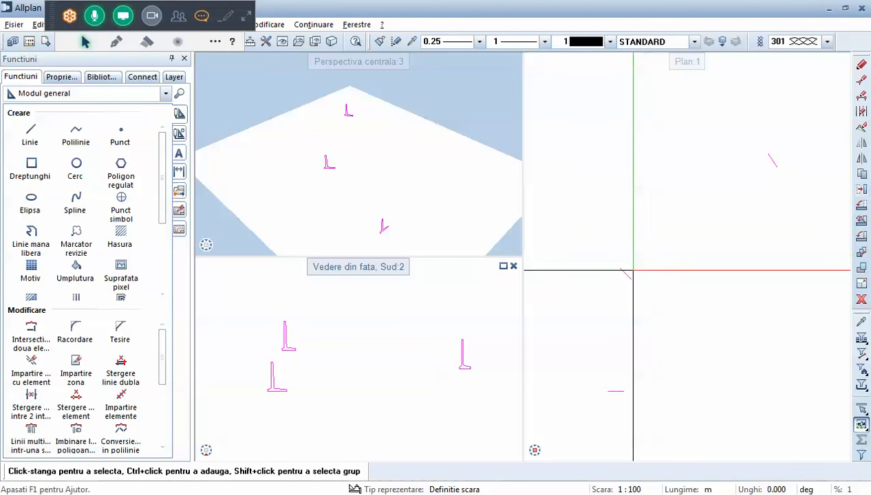
# Switch the function set from the general module to Module aditionale
pyautogui.scroll(-1, 319, 354)
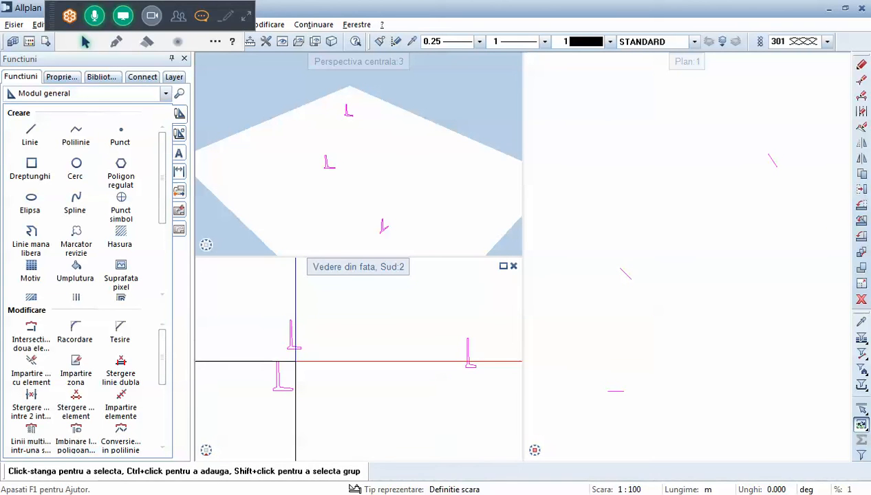
pyautogui.scroll(2, 244, 342)
pyautogui.click(95, 207)
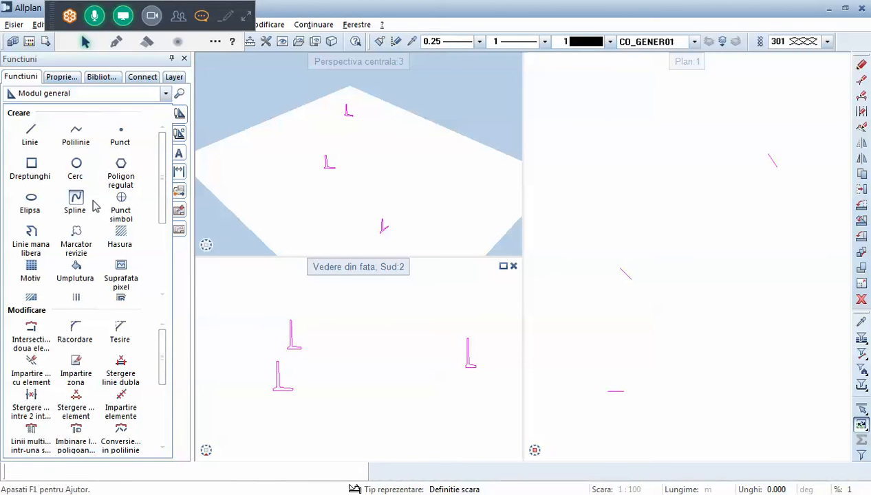
pyautogui.click(21, 96)
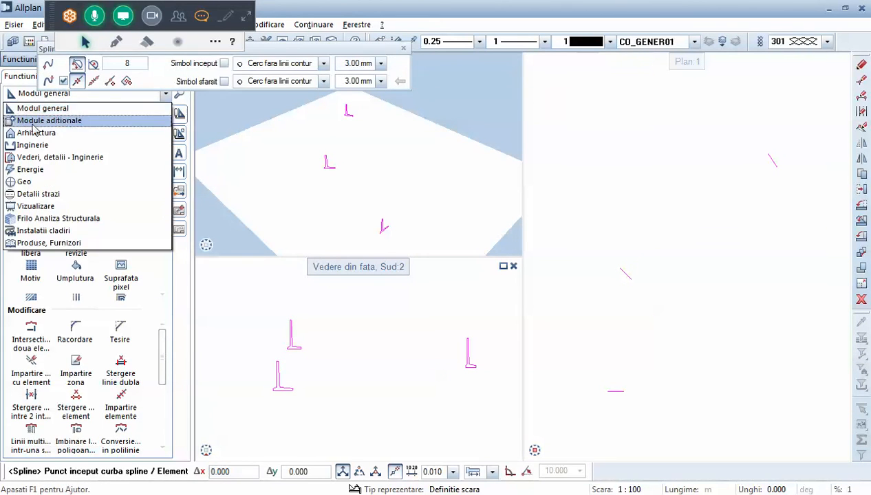
pyautogui.click(52, 122)
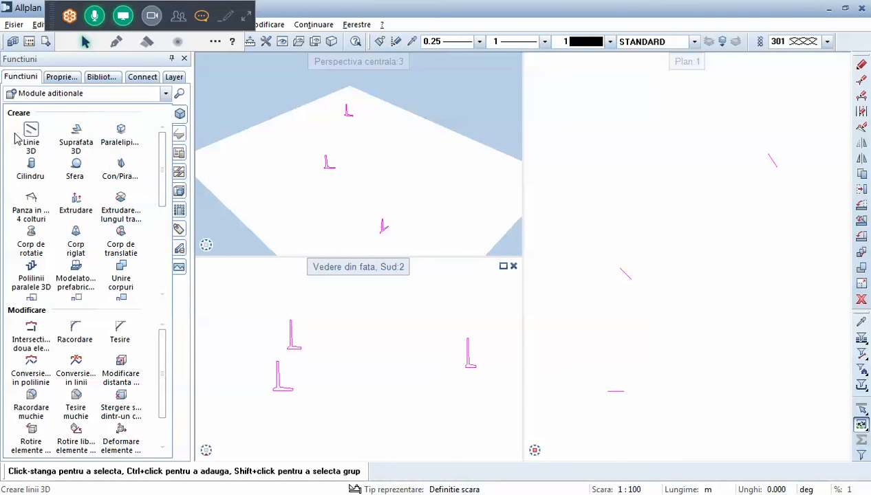
# Try to draw a 3D spline through the toe corners of the three L-shaped profiles in the front view
pyautogui.click(42, 135)
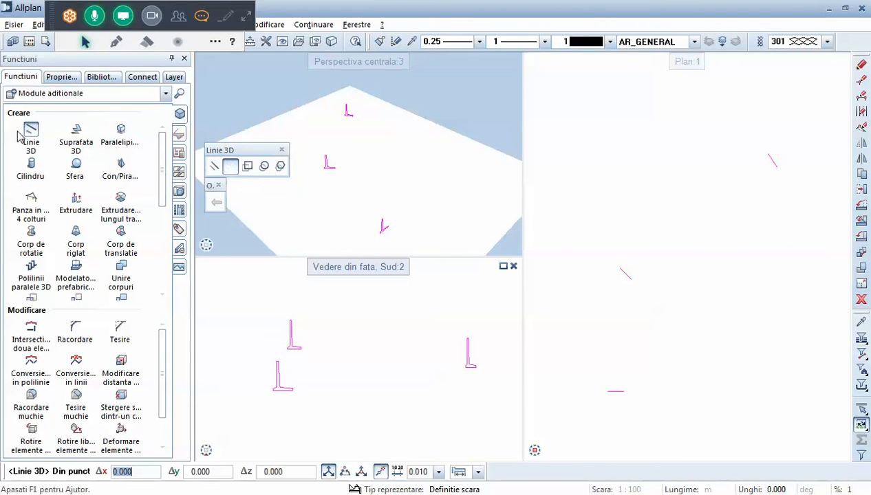
pyautogui.click(232, 167)
pyautogui.scroll(2, 282, 375)
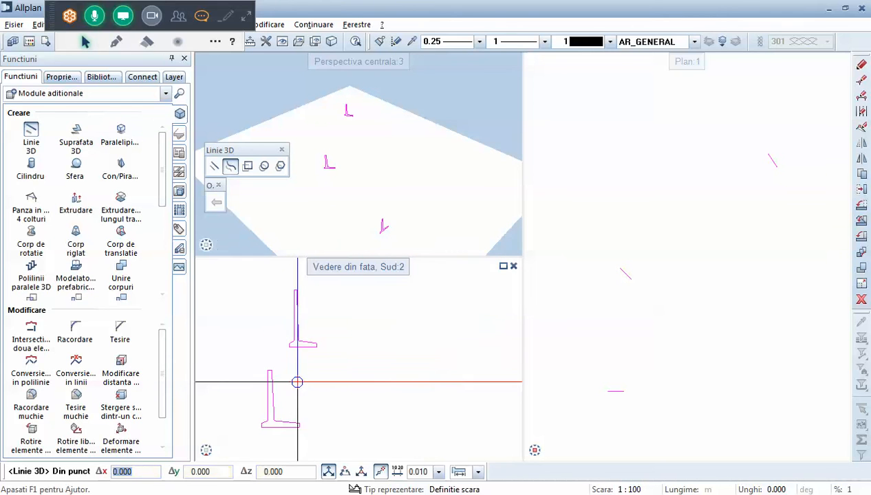
pyautogui.click(298, 426)
pyautogui.scroll(1, 331, 361)
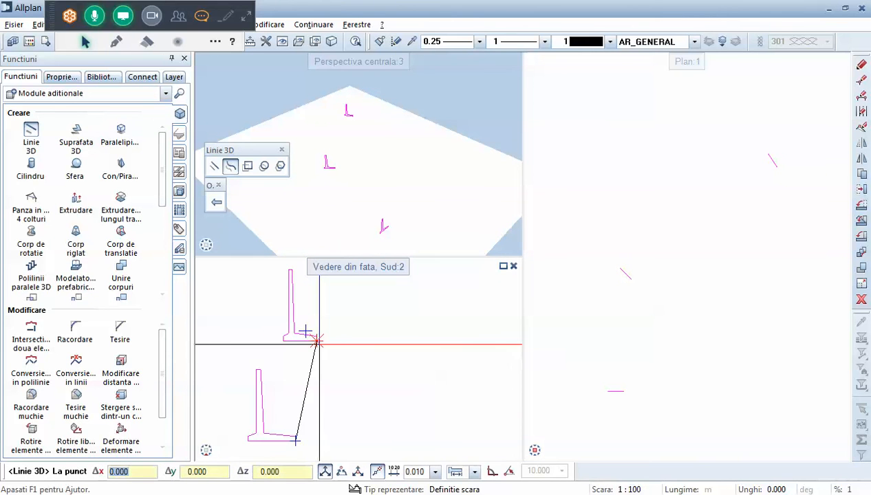
pyautogui.click(317, 342)
pyautogui.scroll(-2, 317, 341)
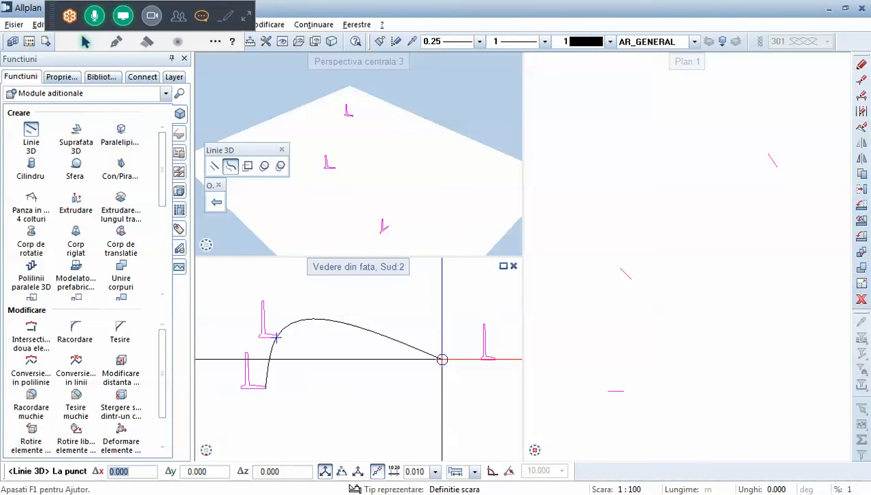
pyautogui.scroll(4, 488, 350)
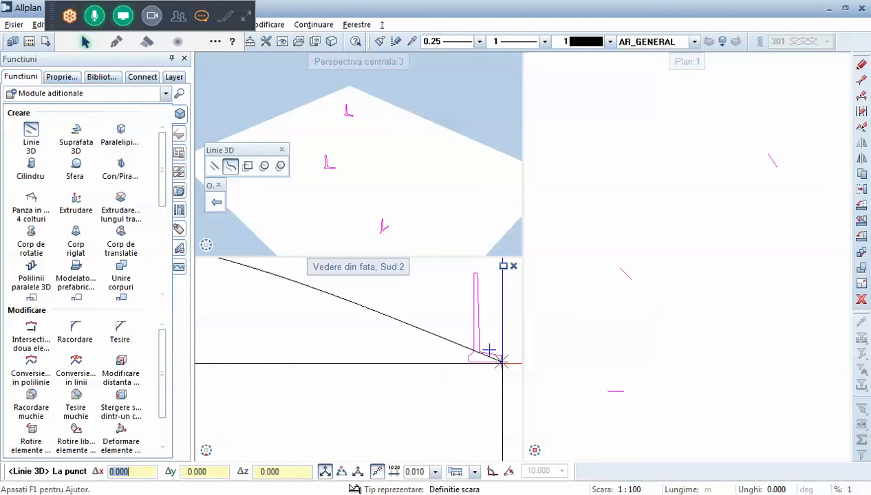
pyautogui.scroll(-3, 488, 351)
pyautogui.click(498, 366)
pyautogui.press('Escape')
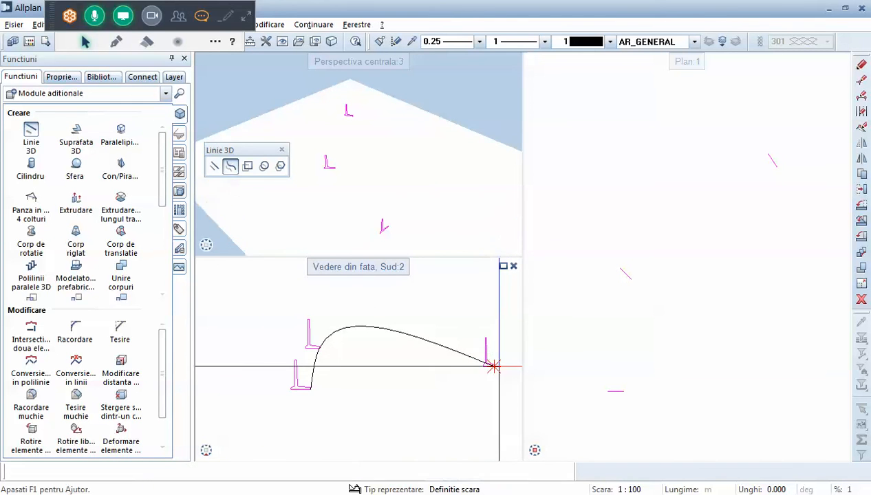
pyautogui.press('Escape')
# Change the front view to the north-west isometric and orbit it so all three L-shaped profiles show in parallel projection
pyautogui.moveTo(375, 204); pyautogui.dragTo(451, 225)
pyautogui.moveTo(526, 304); pyautogui.dragTo(482, 262, button='middle')
pyautogui.click(402, 326)
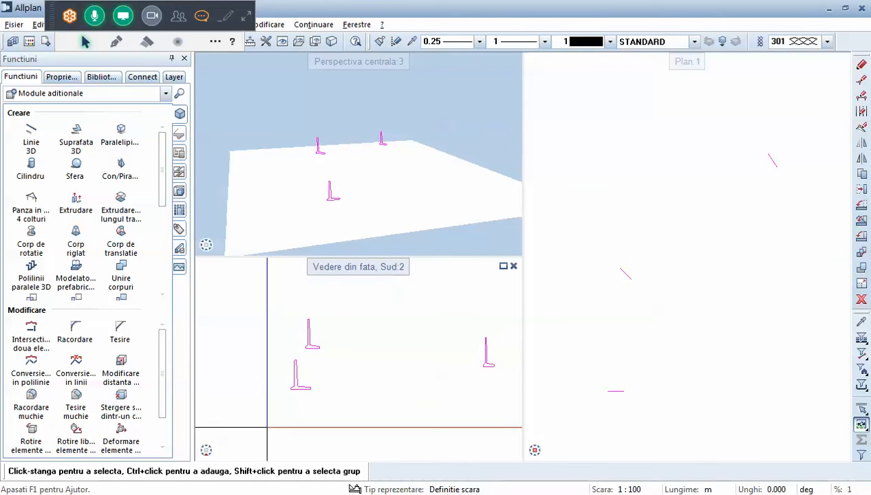
pyautogui.click(208, 416)
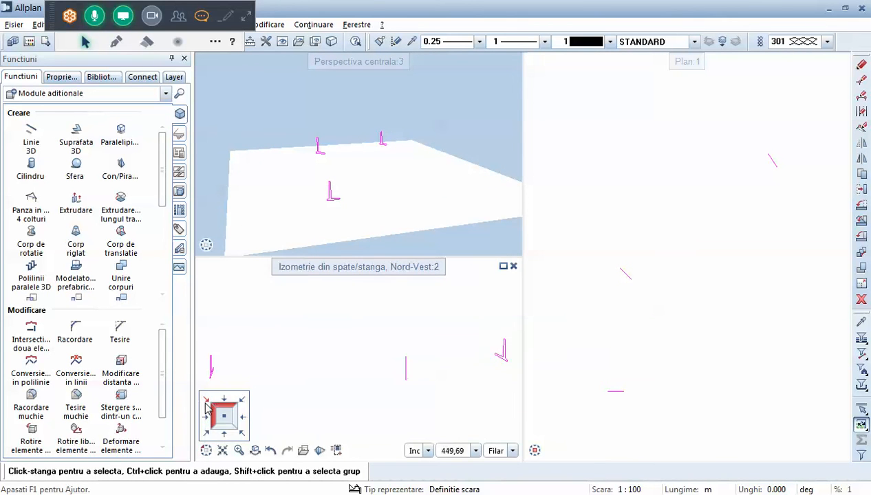
pyautogui.moveTo(224, 452)
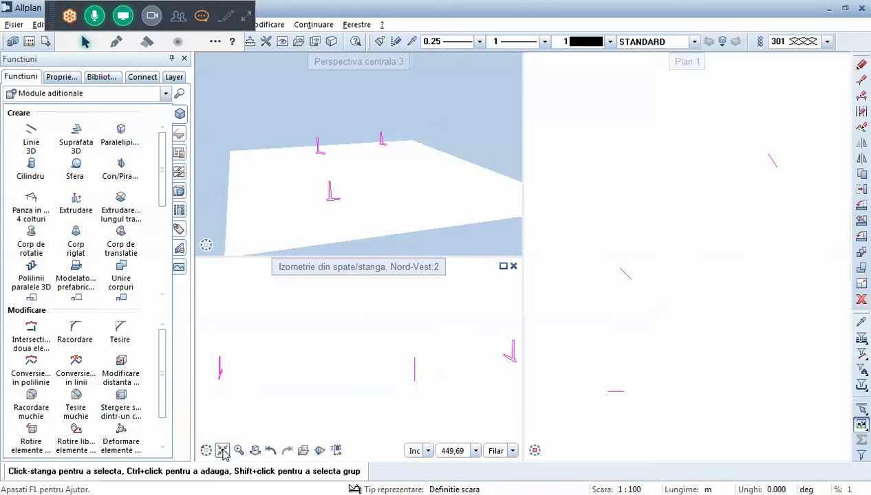
pyautogui.click(253, 451)
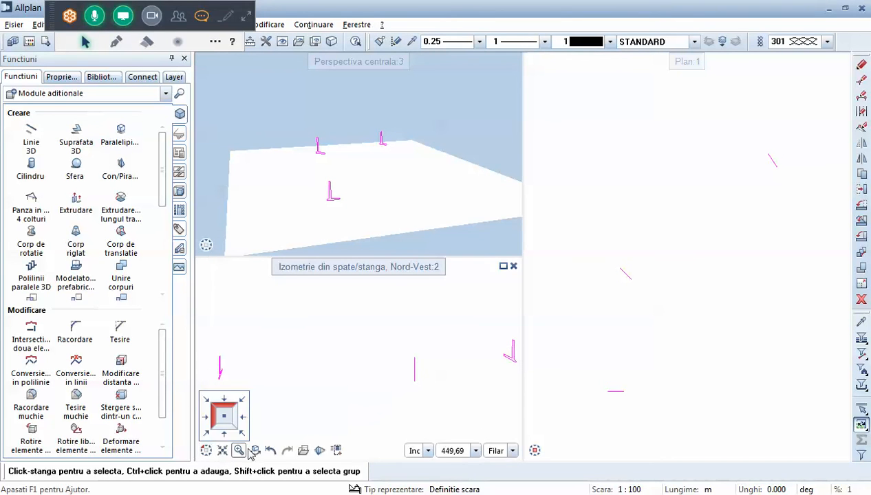
pyautogui.moveTo(262, 390); pyautogui.dragTo(385, 364)
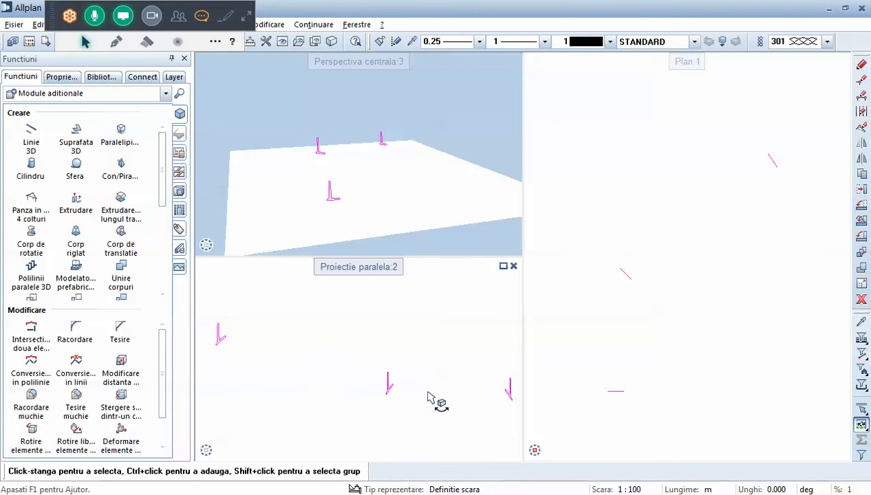
pyautogui.moveTo(406, 397); pyautogui.dragTo(400, 389, button='middle')
pyautogui.moveTo(217, 450)
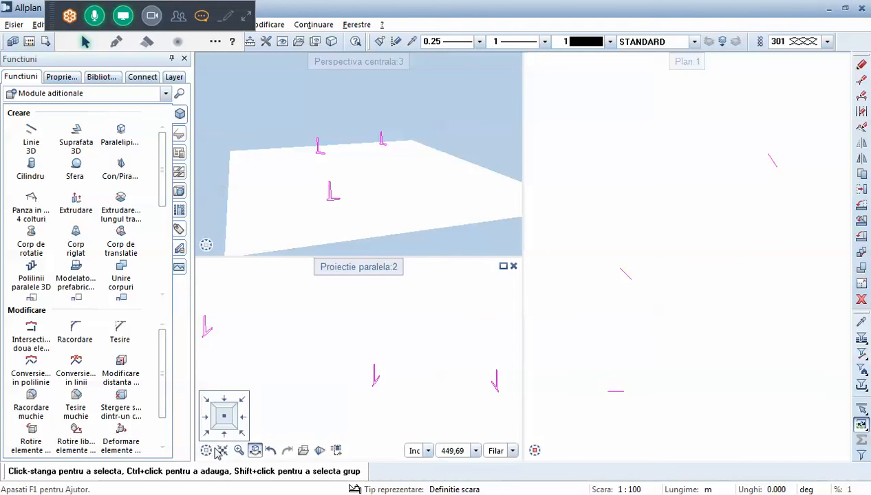
# Draw a 3D spline through the bottom heel corners of the three L-shaped profiles, from the nearest profile to the farthest
pyautogui.click(31, 137)
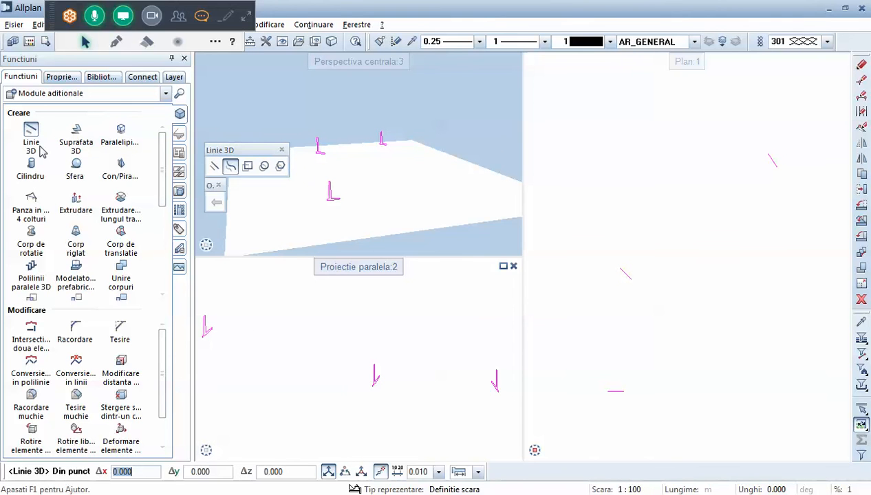
pyautogui.scroll(3, 495, 375)
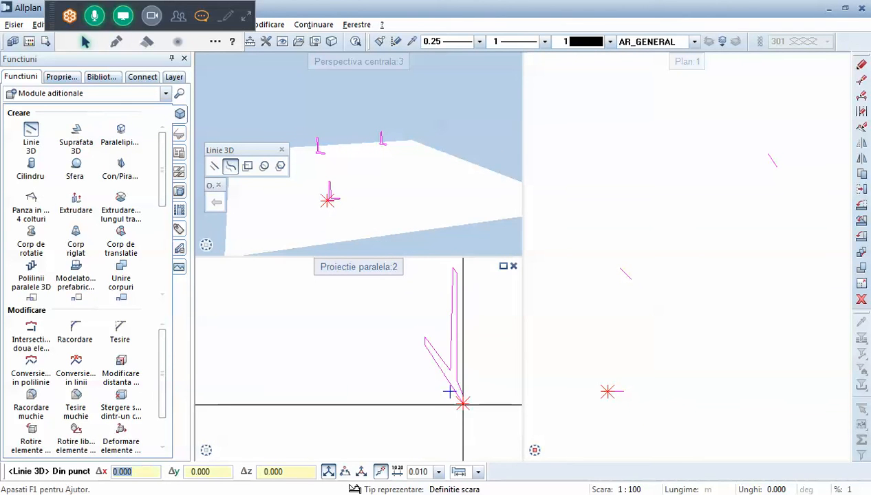
pyautogui.click(484, 350)
pyautogui.scroll(-3, 387, 341)
pyautogui.scroll(6, 268, 340)
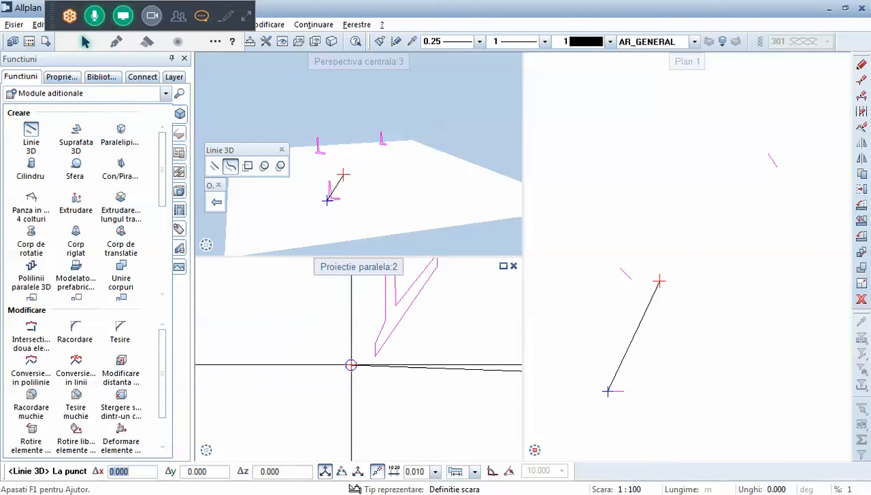
pyautogui.click(377, 358)
pyautogui.scroll(-5, 414, 378)
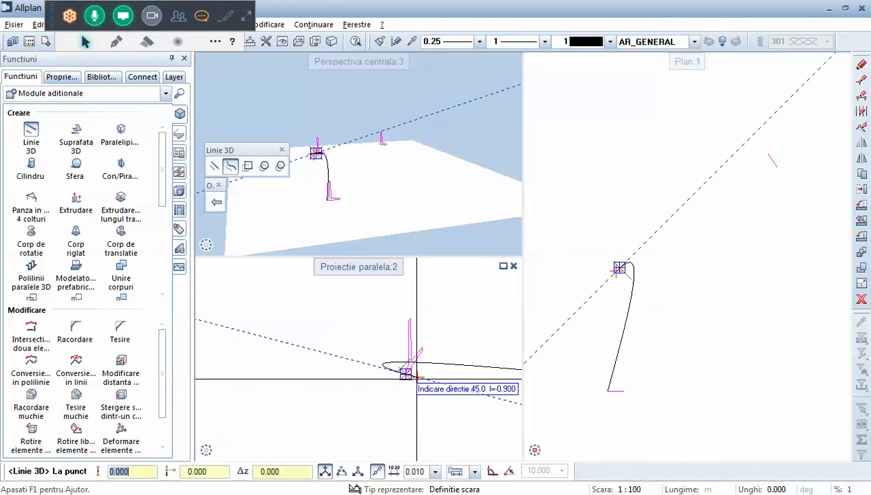
pyautogui.scroll(5, 276, 342)
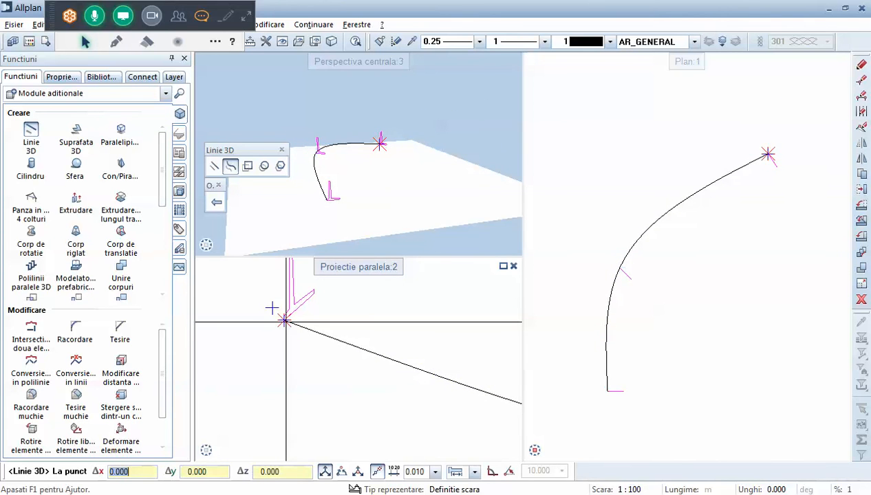
pyautogui.click(282, 320)
pyautogui.scroll(-2, 269, 323)
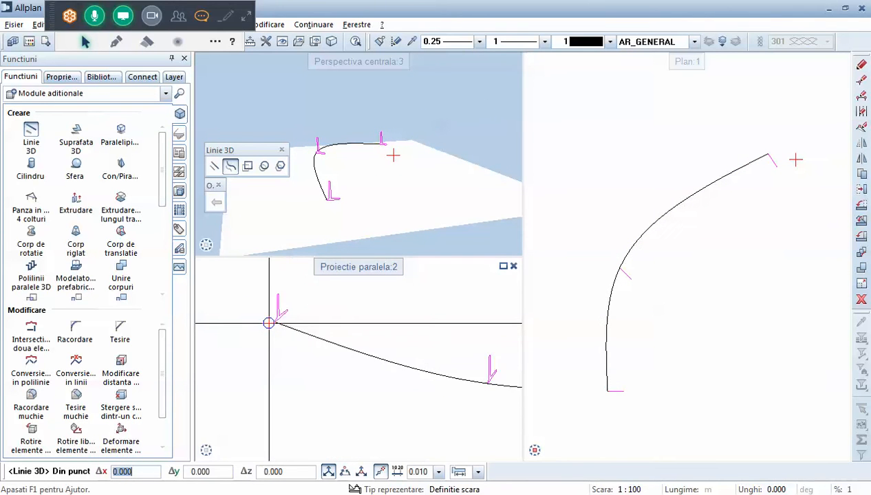
# Draw a 3D spline through the top corners of the three L-shaped profiles, from the farthest profile to the nearest
pyautogui.scroll(-1, 268, 322)
pyautogui.scroll(3, 278, 305)
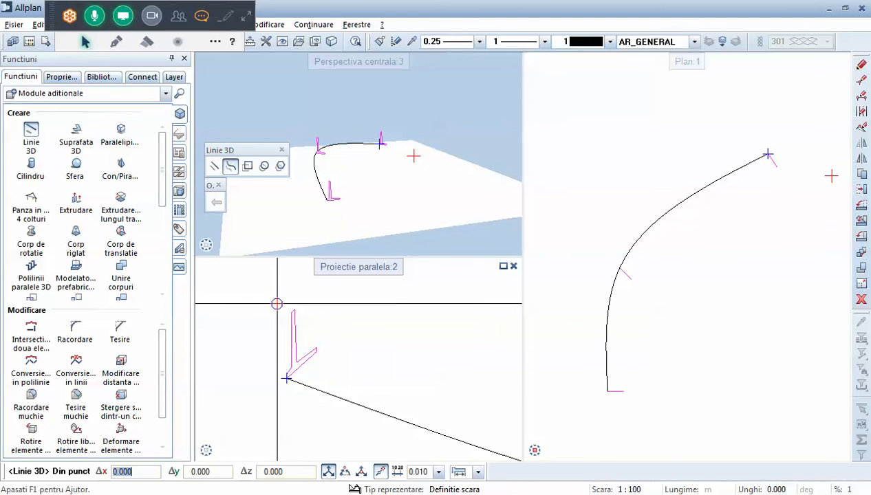
pyautogui.scroll(2, 277, 304)
pyautogui.click(313, 323)
pyautogui.scroll(-5, 275, 316)
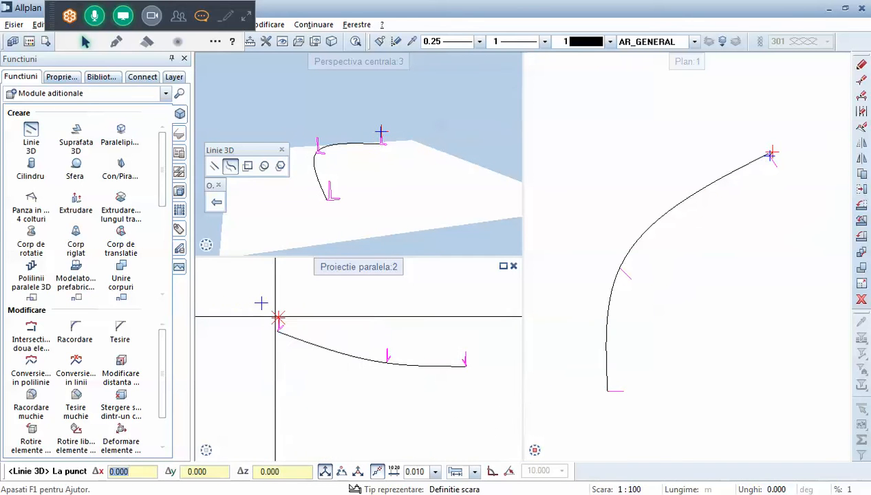
pyautogui.scroll(6, 386, 354)
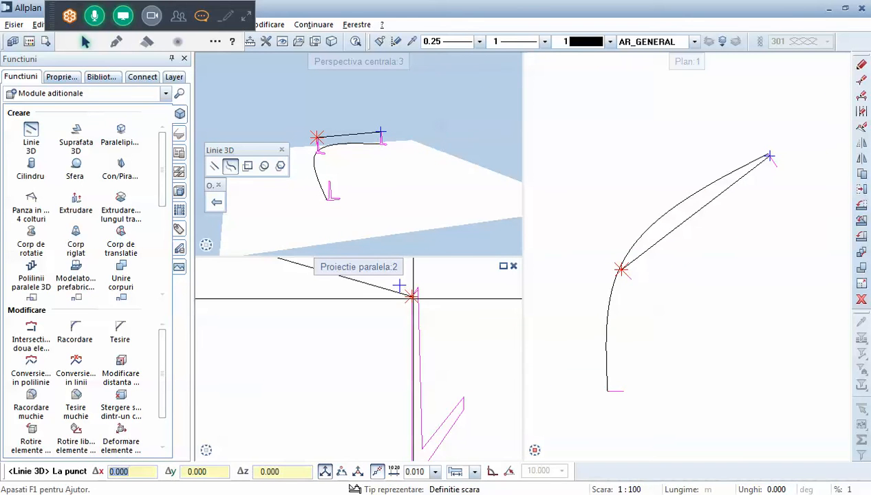
pyautogui.scroll(-3, 399, 284)
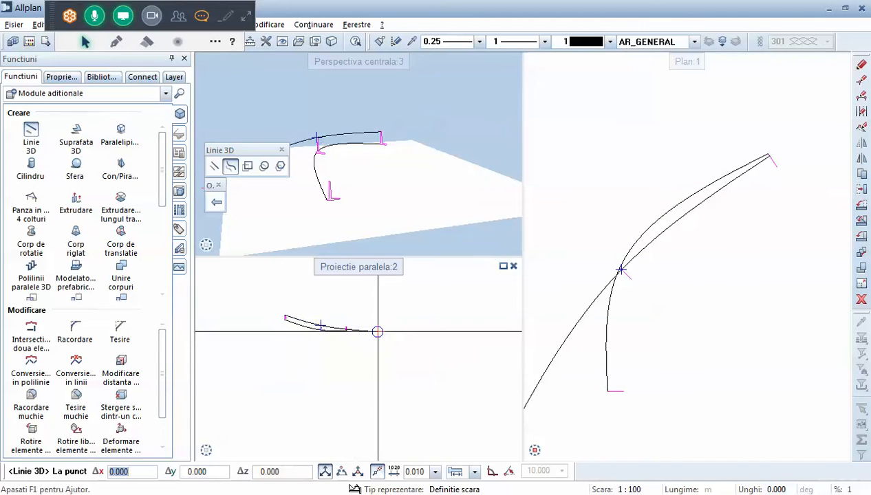
pyautogui.scroll(5, 371, 335)
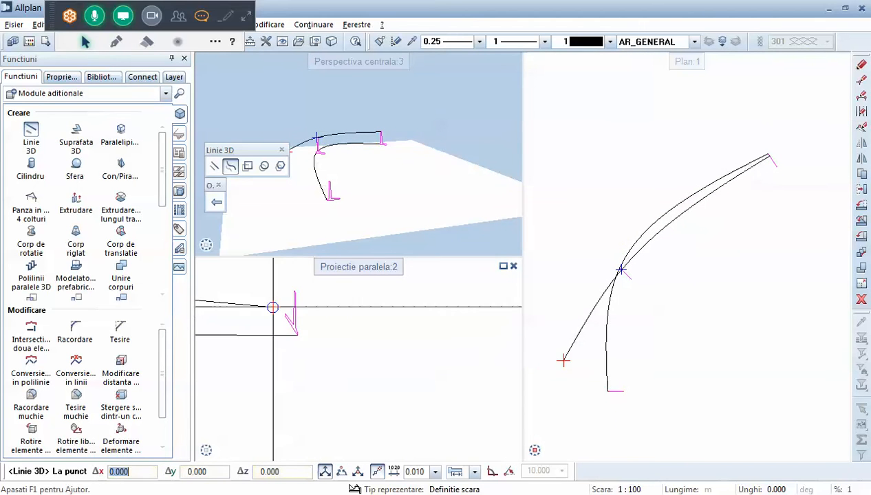
pyautogui.scroll(4, 303, 317)
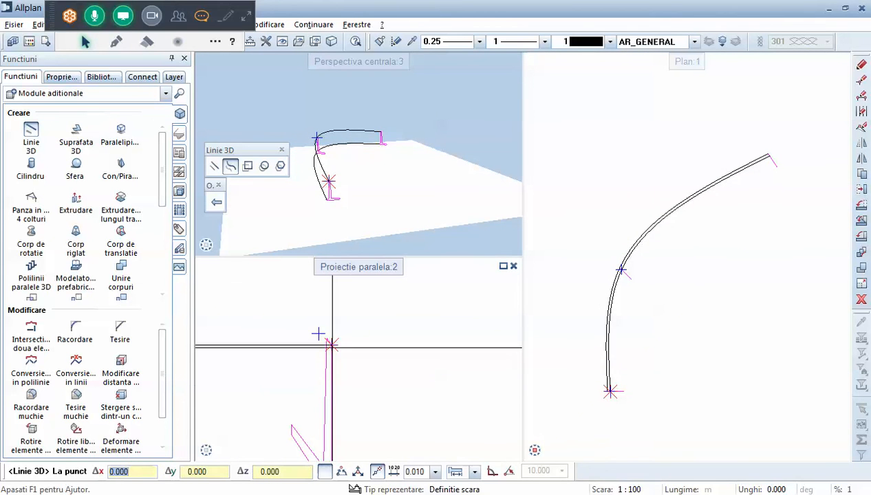
pyautogui.click(332, 346)
pyautogui.press('Escape')
pyautogui.press('Escape')
# Lengthen the toe of the middle L-shaped profile by moving its end points outward along the toe direction by about 0.89 m
pyautogui.scroll(-3, 375, 353)
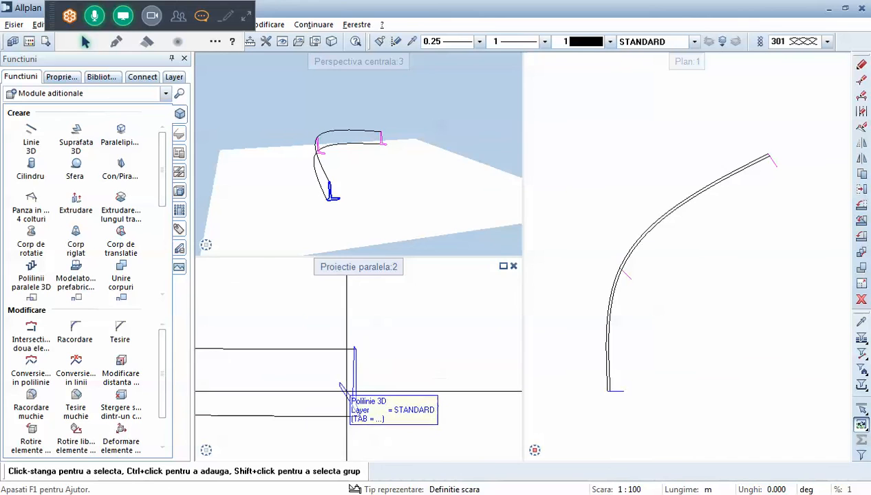
pyautogui.scroll(-4, 375, 383)
pyautogui.scroll(6, 303, 380)
pyautogui.moveTo(258, 373); pyautogui.dragTo(354, 395, button='middle')
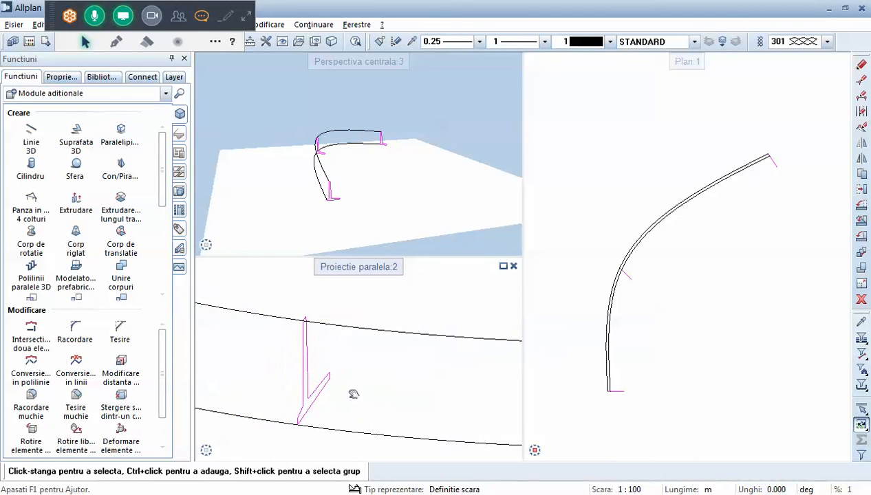
pyautogui.scroll(2, 317, 371)
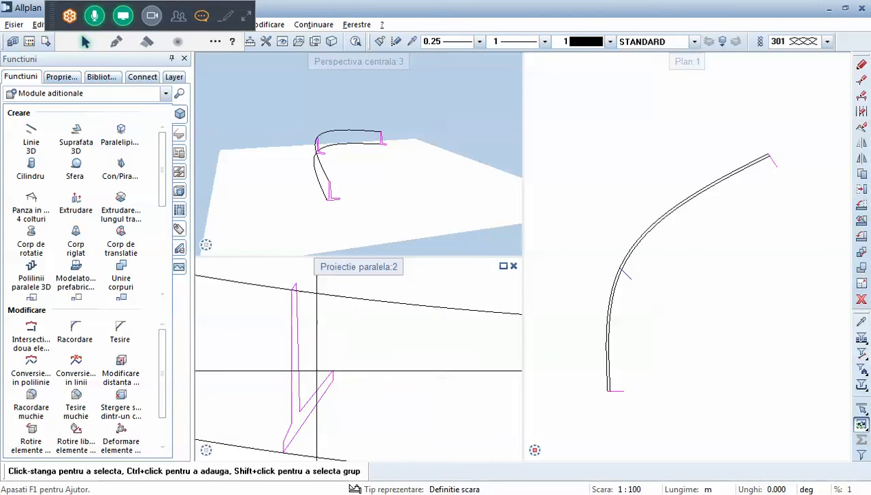
pyautogui.click(861, 85)
pyautogui.scroll(1, 321, 372)
pyautogui.moveTo(330, 354); pyautogui.dragTo(352, 399)
pyautogui.click(335, 380)
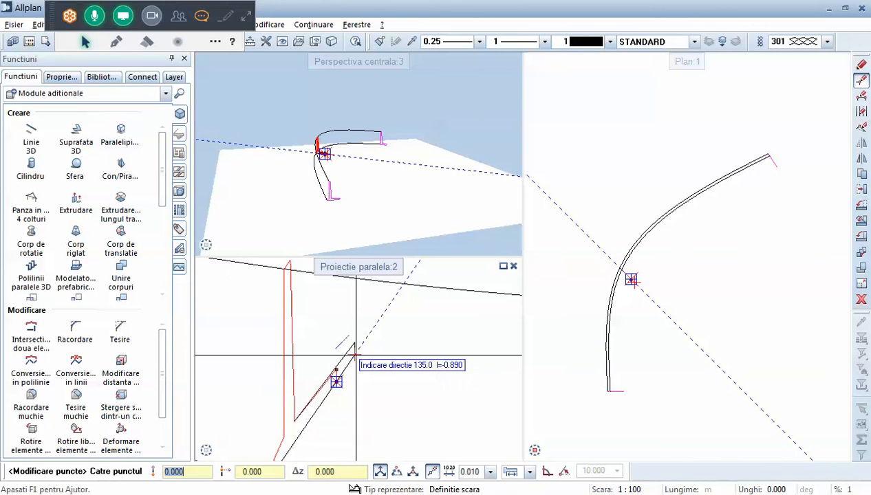
pyautogui.click(355, 356)
# Move the inner corner point of the middle L-shaped profile vertically upward to thicken the base at the stem
pyautogui.scroll(1, 309, 409)
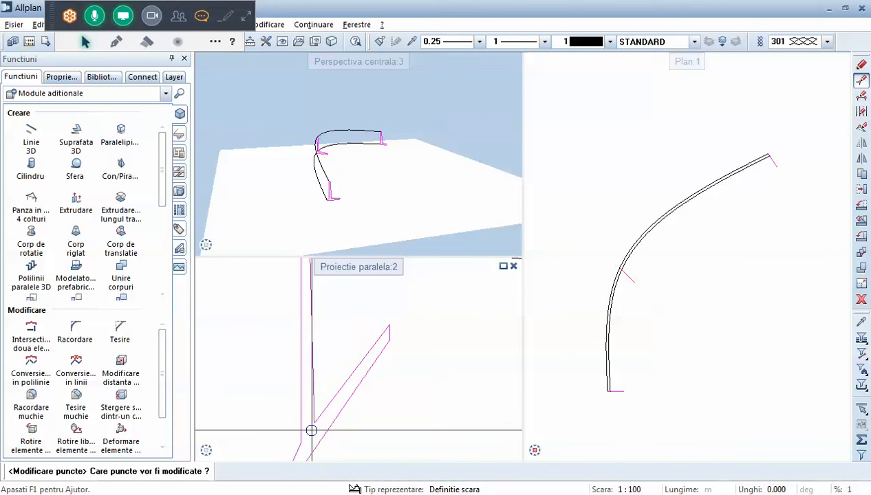
pyautogui.click(314, 423)
pyautogui.click(314, 422)
pyautogui.click(315, 383)
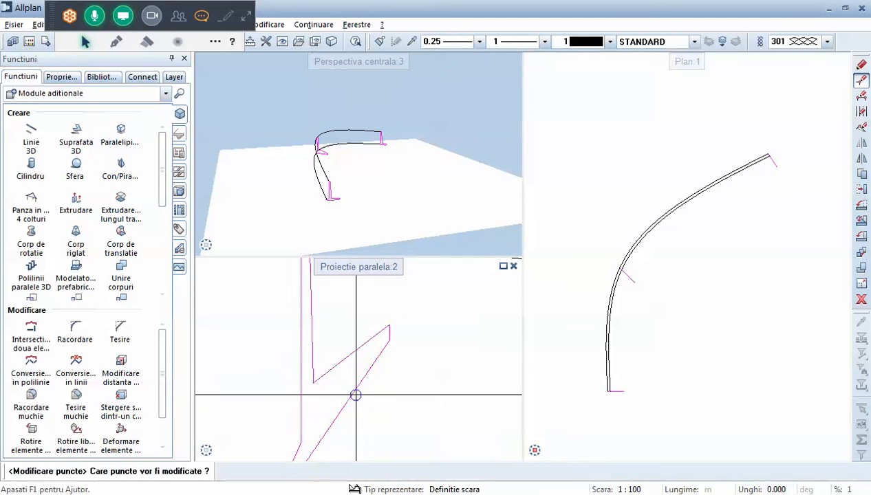
pyautogui.press('Escape')
# Start a Corp de translatie and select the three L-shaped profiles in order from the nearest to the farthest
pyautogui.scroll(2, 329, 159)
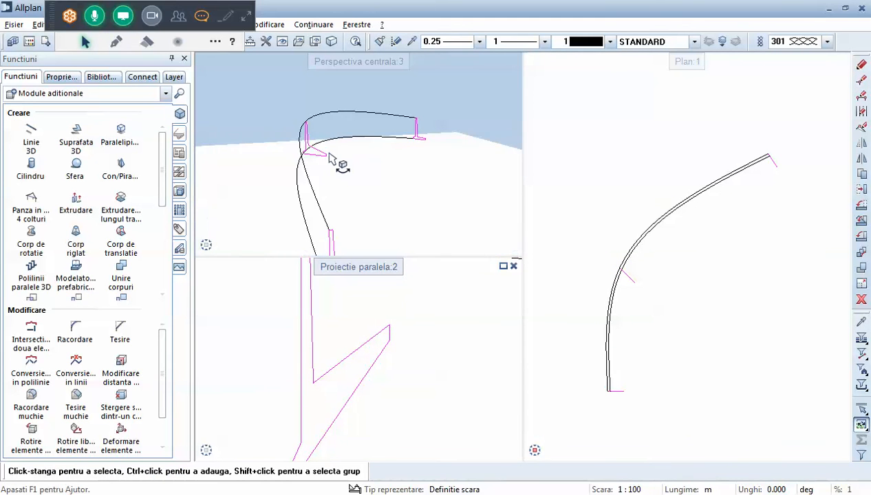
pyautogui.scroll(1, 329, 157)
pyautogui.scroll(-3, 327, 156)
pyautogui.moveTo(312, 147); pyautogui.dragTo(360, 152)
pyautogui.scroll(-1, 396, 372)
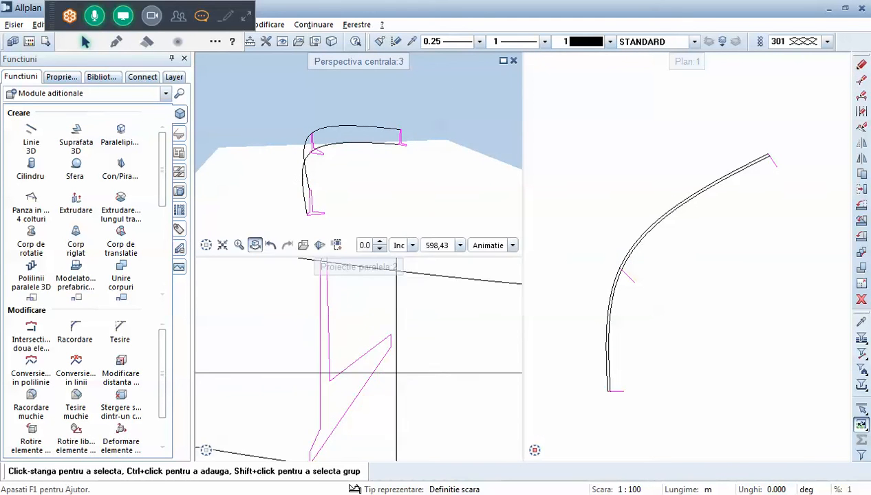
pyautogui.scroll(-10, 332, 365)
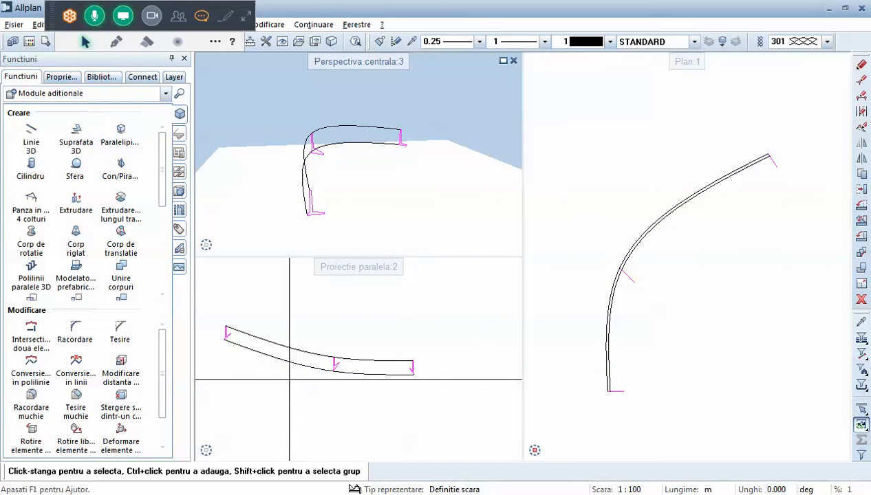
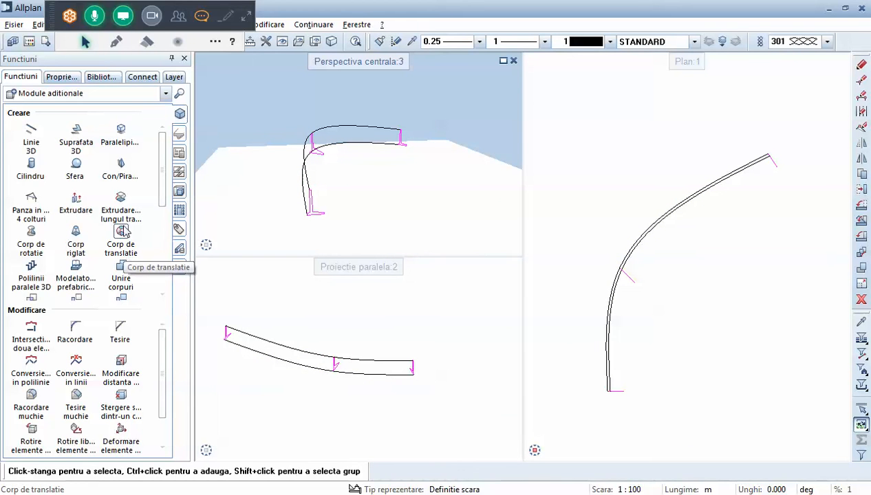
pyautogui.click(125, 242)
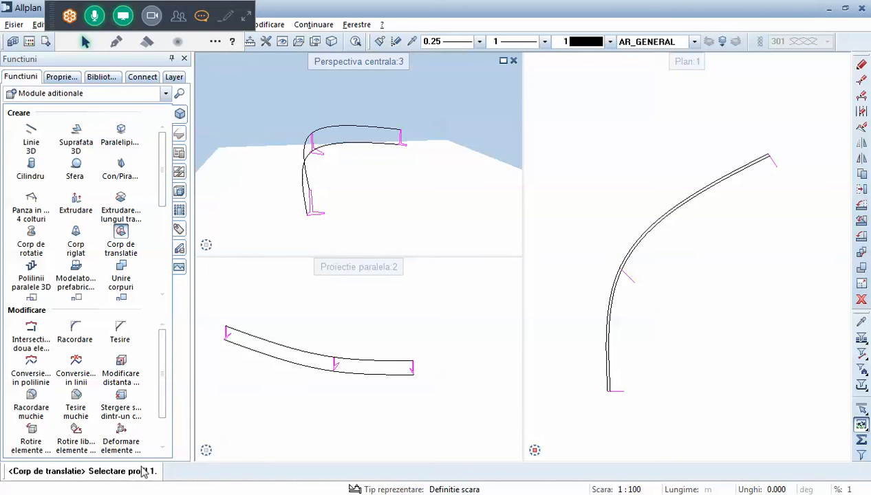
pyautogui.moveTo(397, 340); pyautogui.dragTo(442, 412)
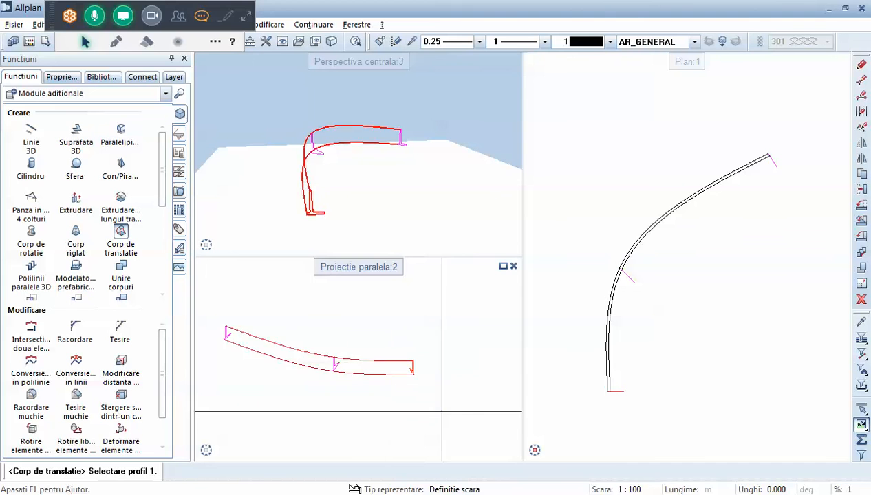
pyautogui.moveTo(309, 332); pyautogui.dragTo(344, 379)
pyautogui.moveTo(204, 314); pyautogui.dragTo(239, 356)
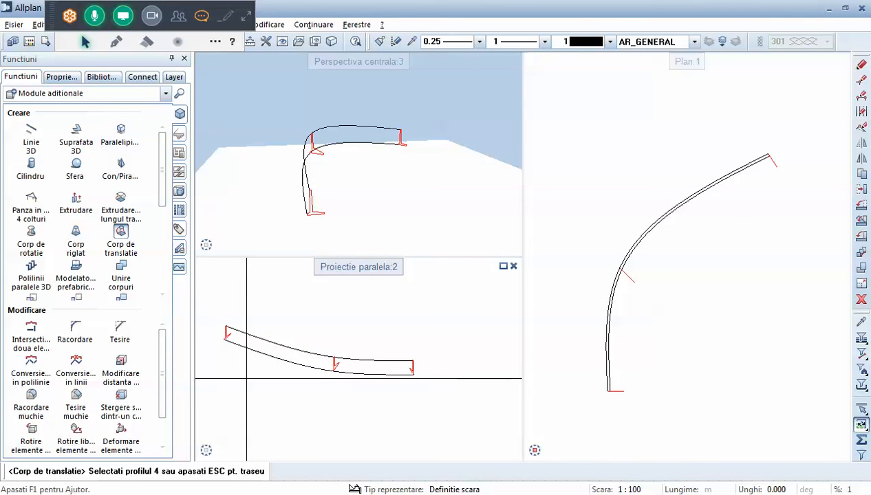
pyautogui.press('Escape')
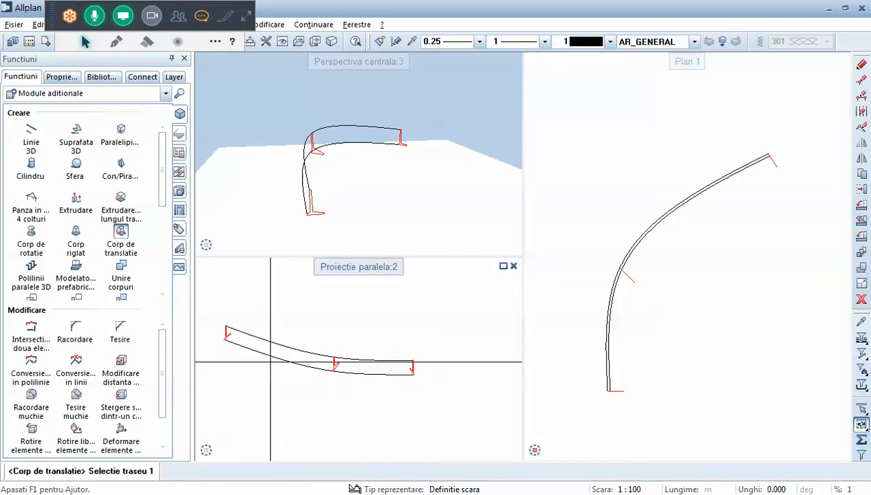
# Choose the lower and upper 3D splines as the two paths of the translation body
pyautogui.click(273, 359)
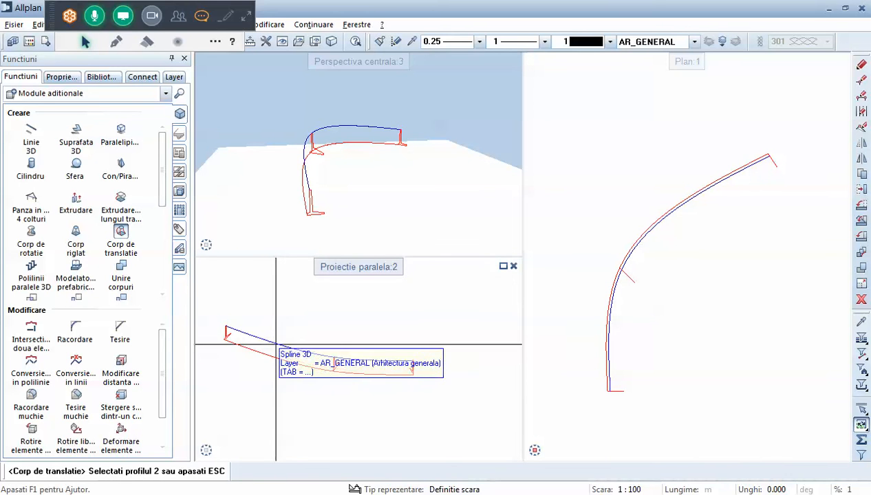
pyautogui.click(276, 344)
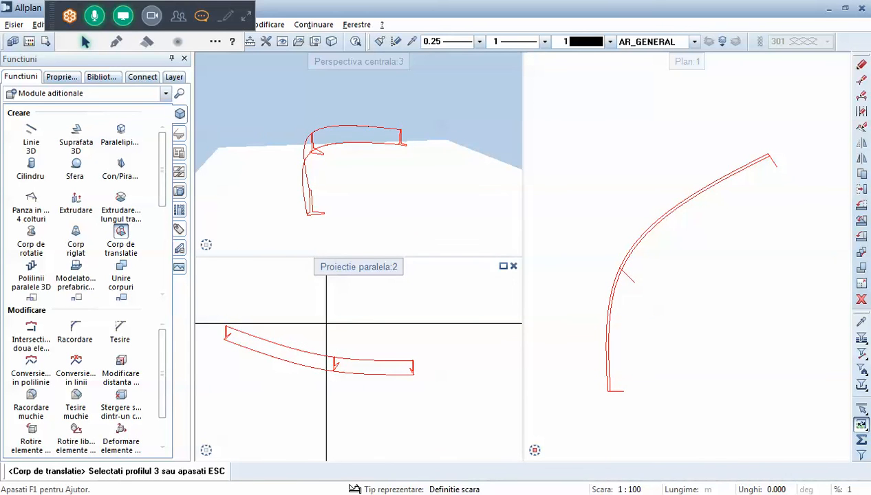
pyautogui.press('Escape')
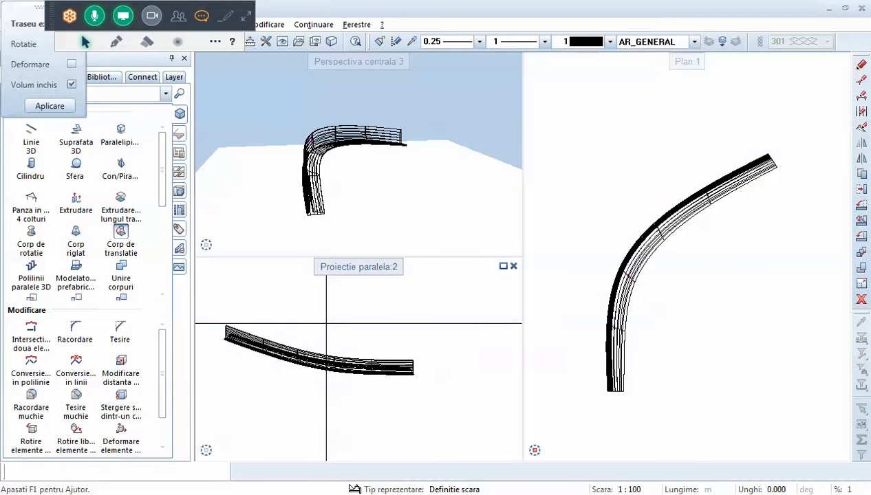
# Enable Rotatie and Deformare for the extruded path, keeping Volum inchis on, and create the 3D body
pyautogui.moveTo(321, 231)
pyautogui.mouseDown(button='middle')
pyautogui.moveTo(398, 205)
pyautogui.moveTo(461, 207)
pyautogui.mouseUp(button='middle')
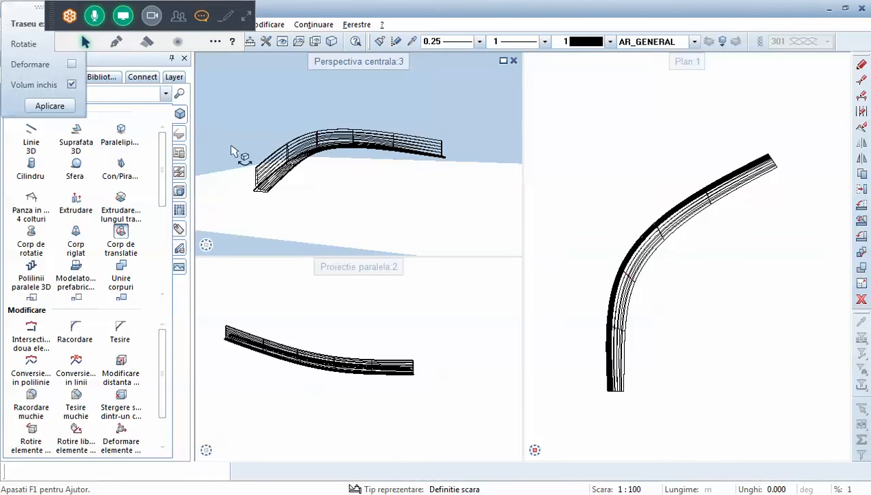
pyautogui.moveTo(33, 16); pyautogui.dragTo(138, 169)
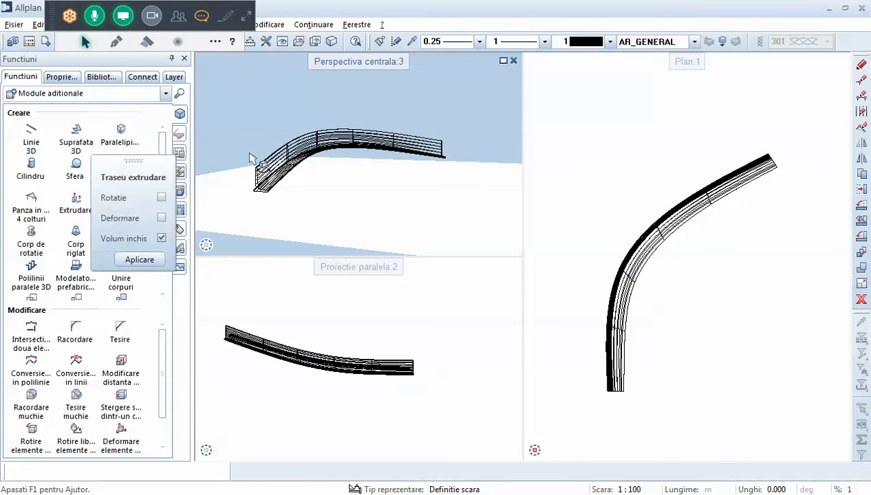
pyautogui.scroll(2, 268, 155)
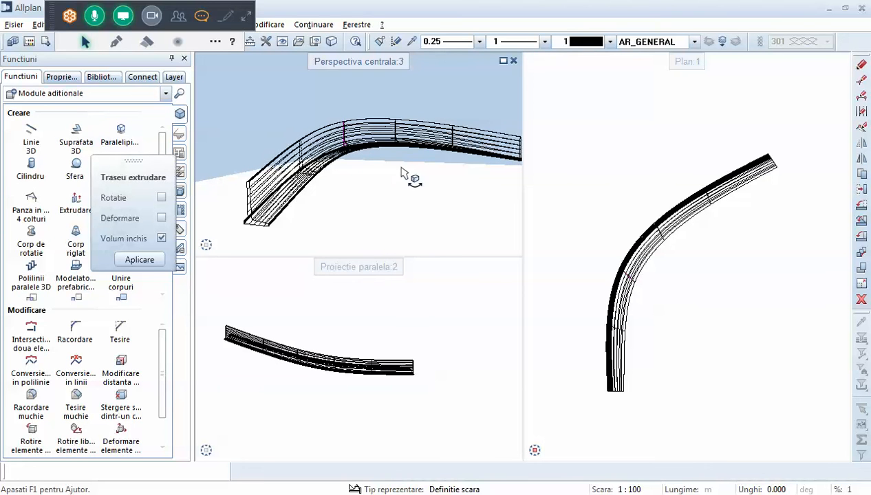
pyautogui.moveTo(401, 170); pyautogui.dragTo(190, 205, button='middle')
pyautogui.click(161, 198)
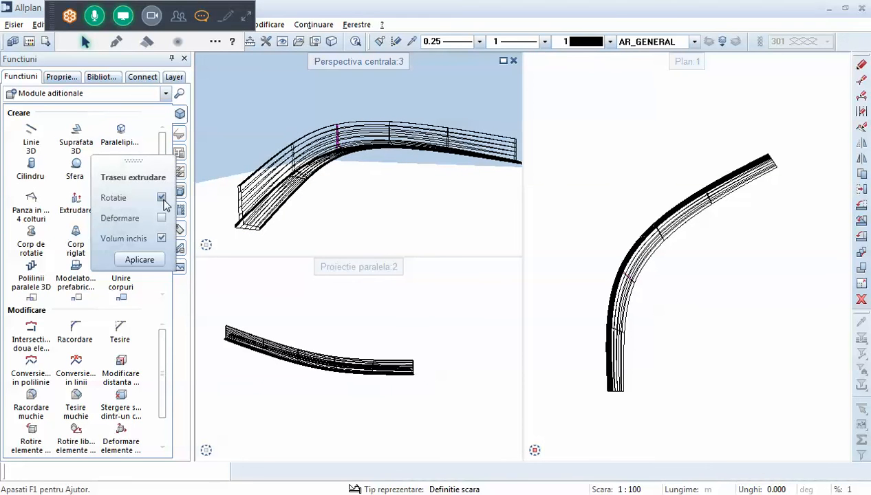
pyautogui.click(163, 219)
pyautogui.moveTo(230, 220); pyautogui.dragTo(261, 200, button='middle')
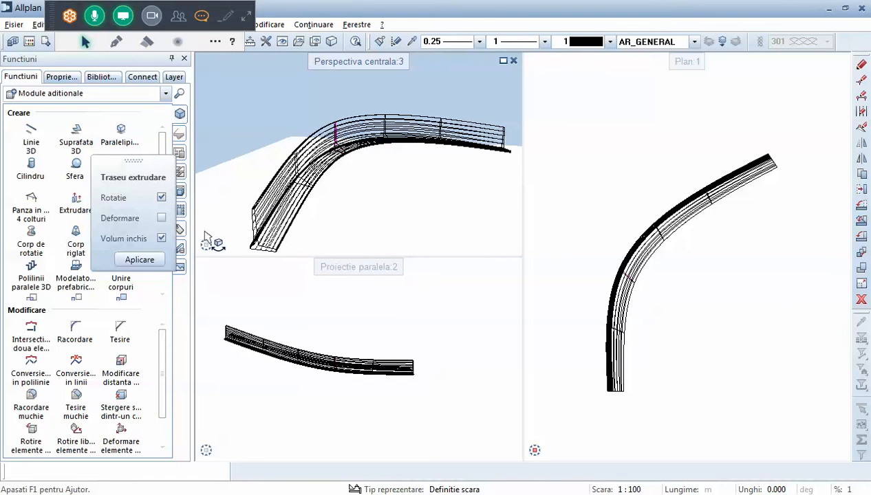
pyautogui.click(161, 217)
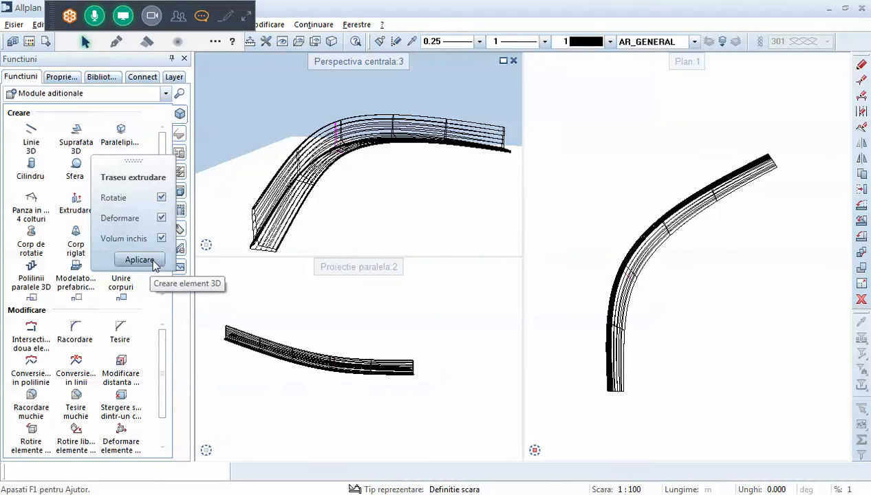
pyautogui.click(154, 265)
# Assign the Exp_Concrete_Detail_01 surface from the Beton exterior materials of Materiale Editia_30_de_ani to the curved wall body
pyautogui.moveTo(322, 152)
pyautogui.mouseDown()
pyautogui.moveTo(338, 160)
pyautogui.moveTo(406, 249)
pyautogui.moveTo(520, 132)
pyautogui.moveTo(400, 204)
pyautogui.moveTo(200, 249)
pyautogui.moveTo(123, 195)
pyautogui.moveTo(254, 121)
pyautogui.mouseUp()
pyautogui.scroll(4, 358, 136)
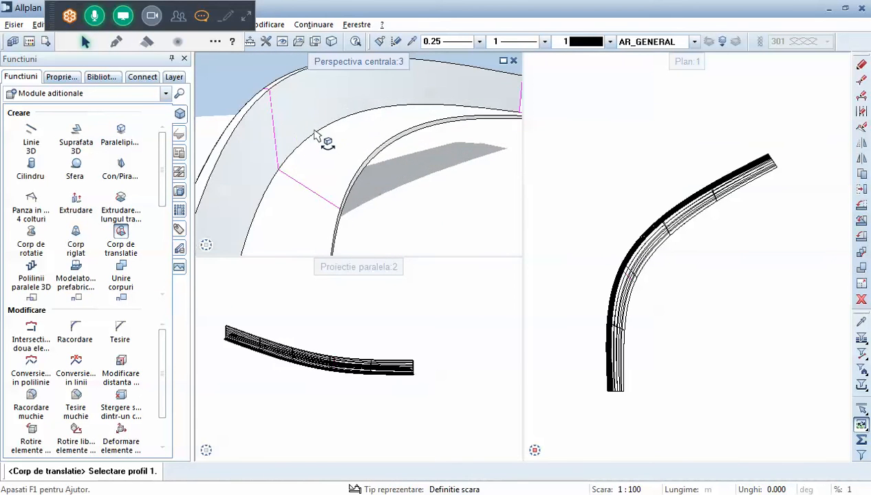
pyautogui.moveTo(314, 130); pyautogui.dragTo(360, 151)
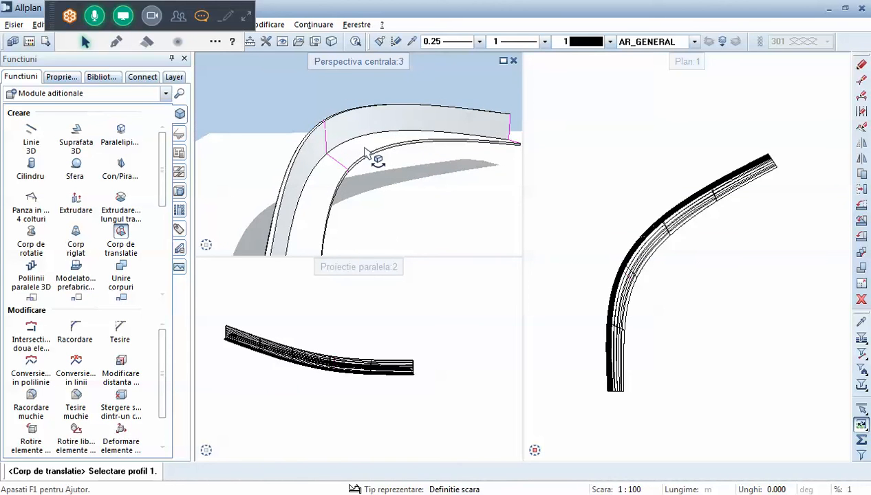
pyautogui.scroll(-3, 339, 142)
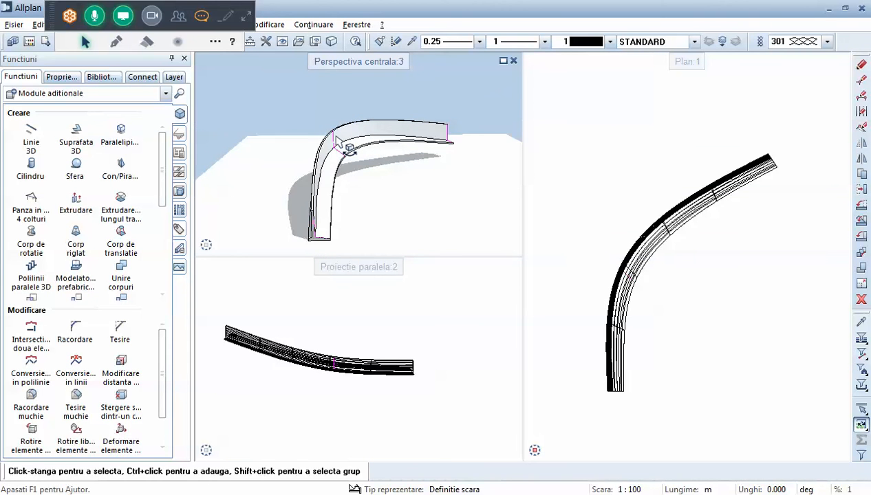
pyautogui.scroll(2, 637, 294)
pyautogui.click(622, 334)
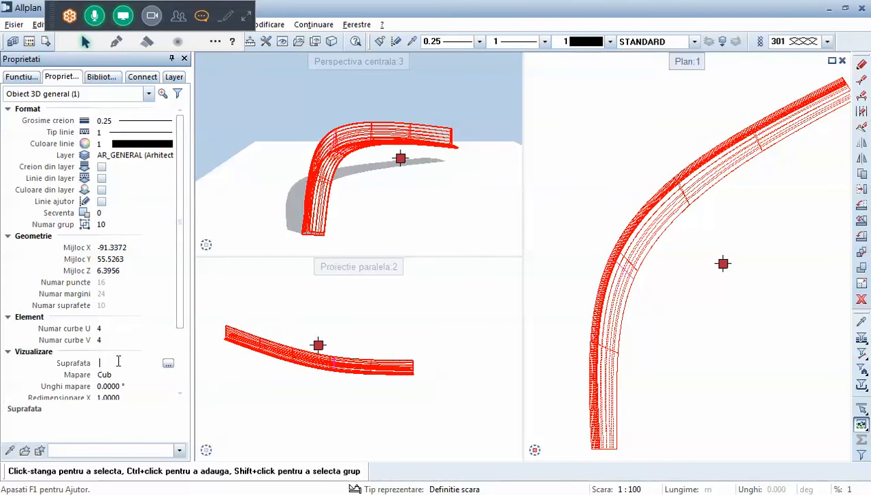
pyautogui.click(168, 364)
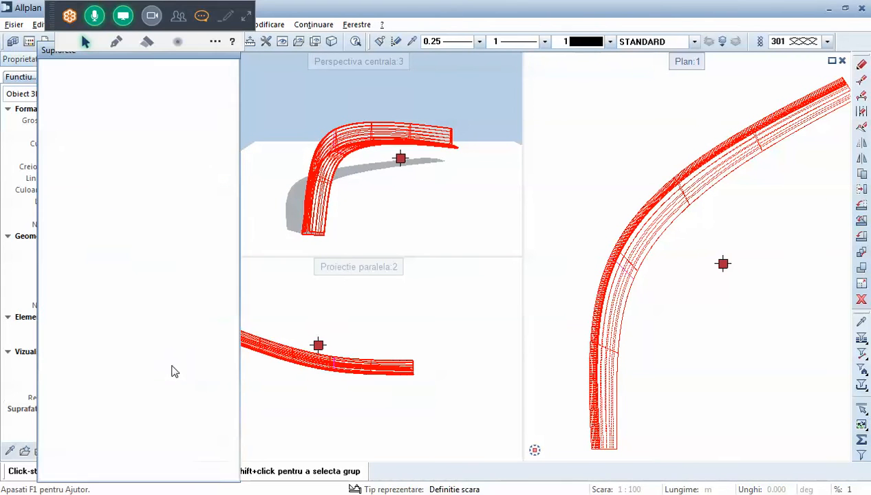
pyautogui.click(105, 122)
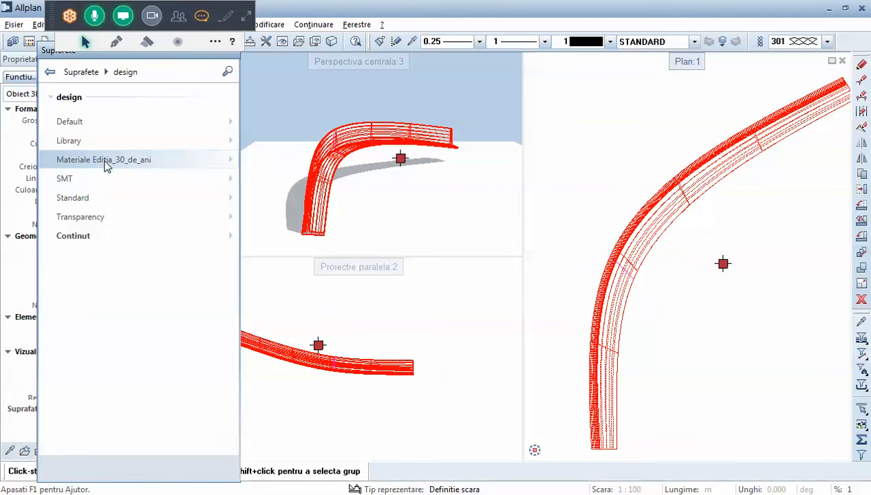
pyautogui.click(106, 166)
pyautogui.click(113, 124)
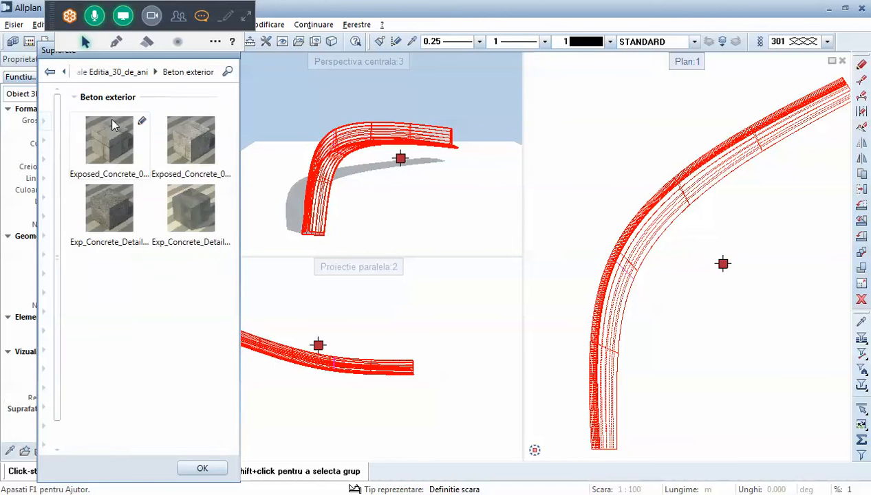
pyautogui.click(94, 221)
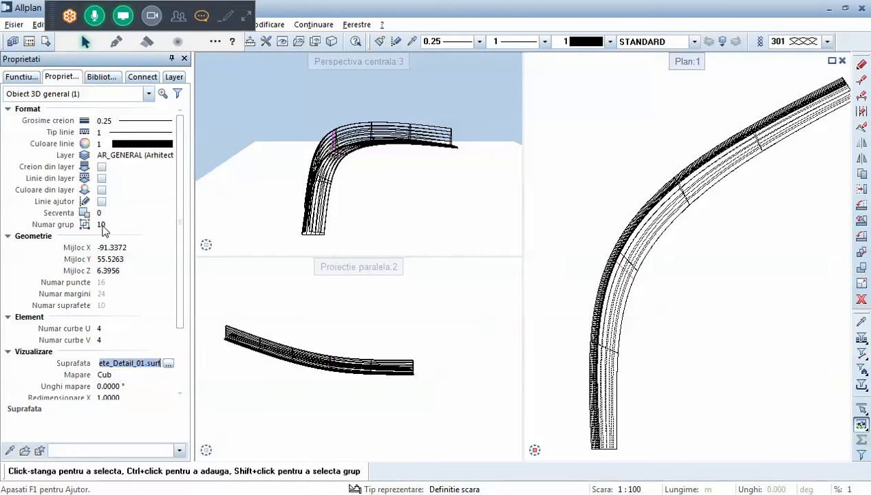
# Edit the wall's Exp_Concrete_Detail_01 surface, setting its Transparenta to 24 %, and apply it to the wall
pyautogui.scroll(-2, 161, 370)
pyautogui.click(171, 363)
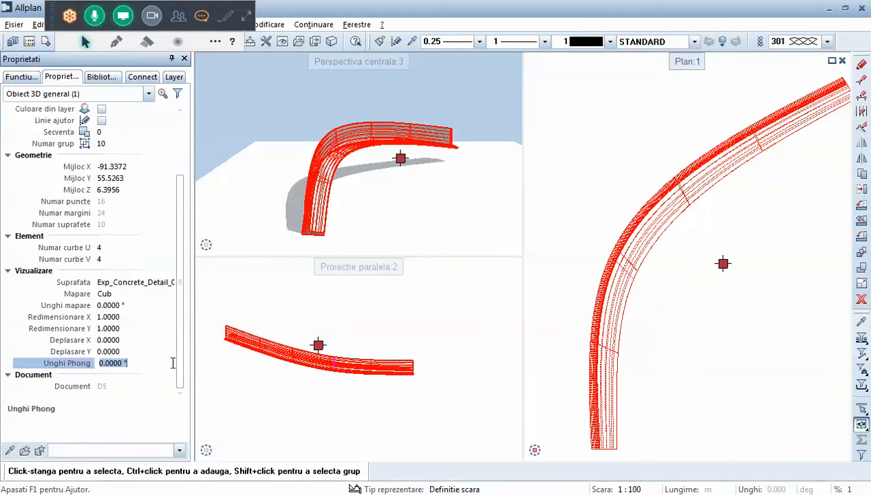
pyautogui.click(141, 283)
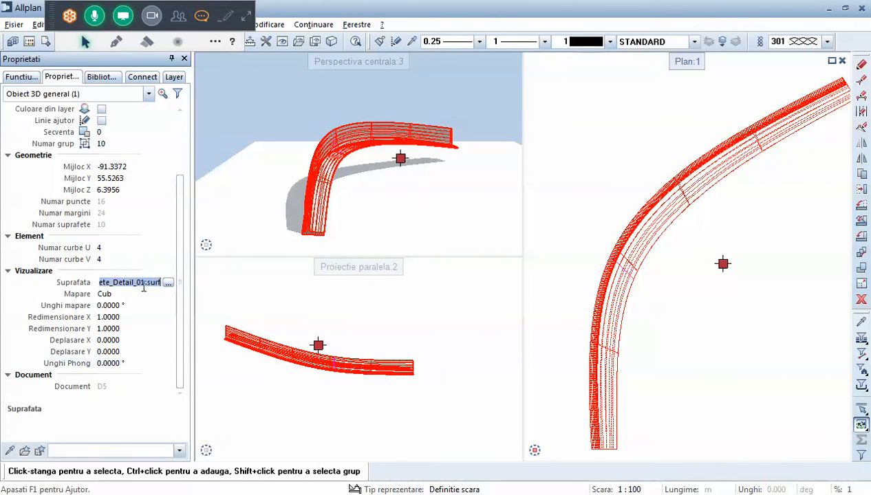
pyautogui.click(168, 283)
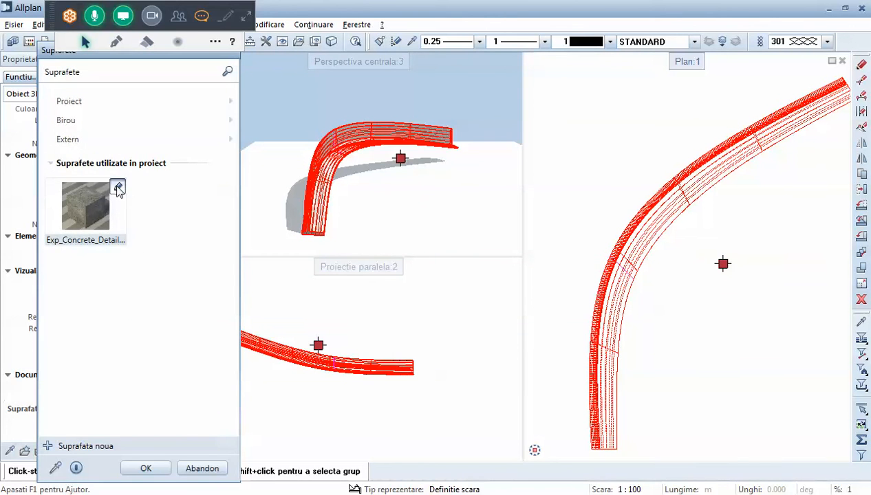
pyautogui.click(118, 187)
pyautogui.click(141, 198)
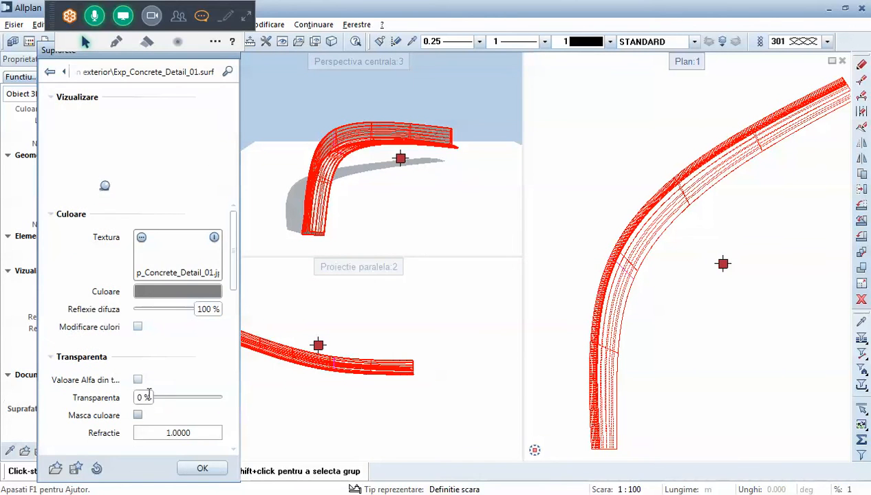
pyautogui.moveTo(148, 394); pyautogui.dragTo(165, 403)
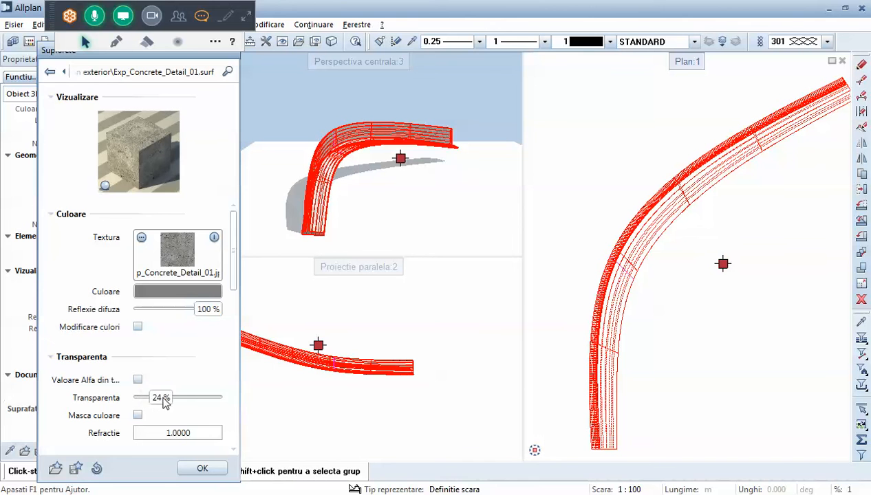
pyautogui.click(198, 469)
pyautogui.click(162, 469)
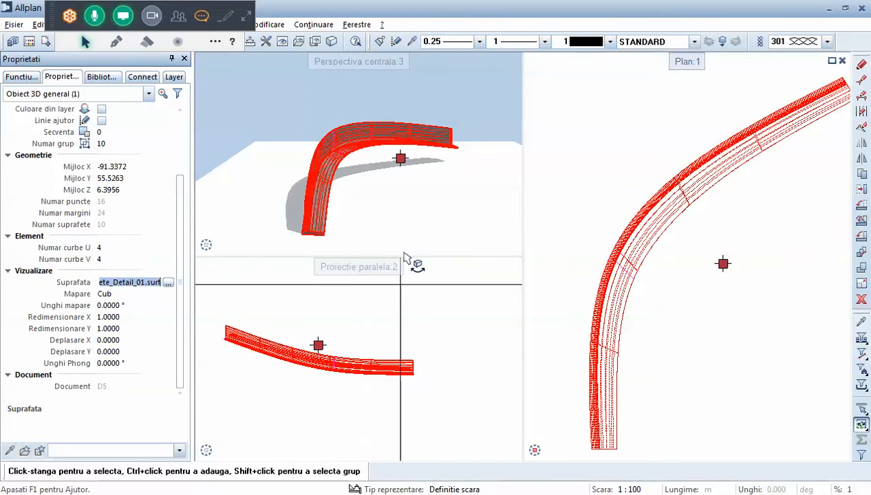
pyautogui.press('Escape')
# Examine the concrete texture and the changing profile of the curved wall from several angles in the perspective view
pyautogui.scroll(1, 343, 158)
pyautogui.scroll(6, 346, 143)
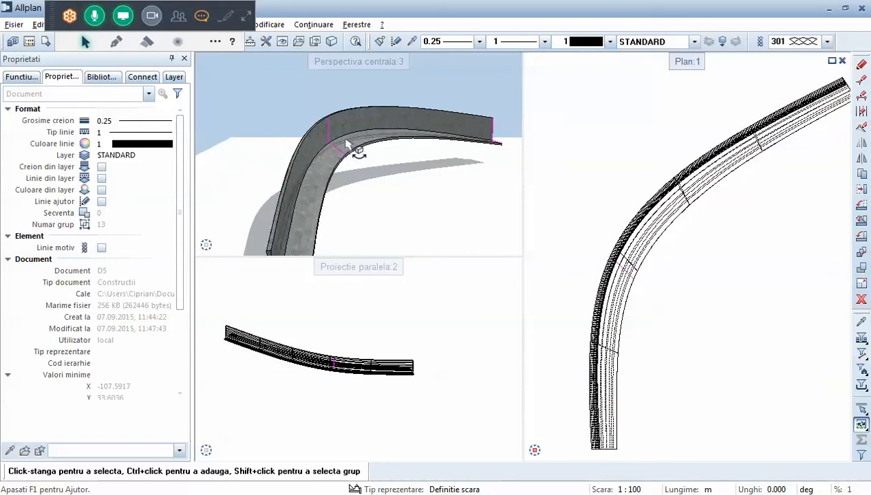
pyautogui.moveTo(345, 132); pyautogui.dragTo(358, 176)
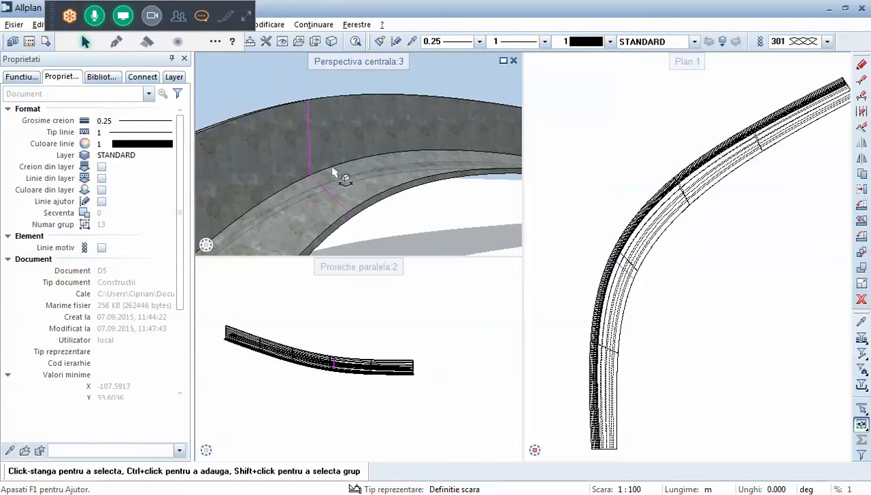
pyautogui.scroll(4, 328, 172)
pyautogui.moveTo(346, 153); pyautogui.dragTo(236, 158)
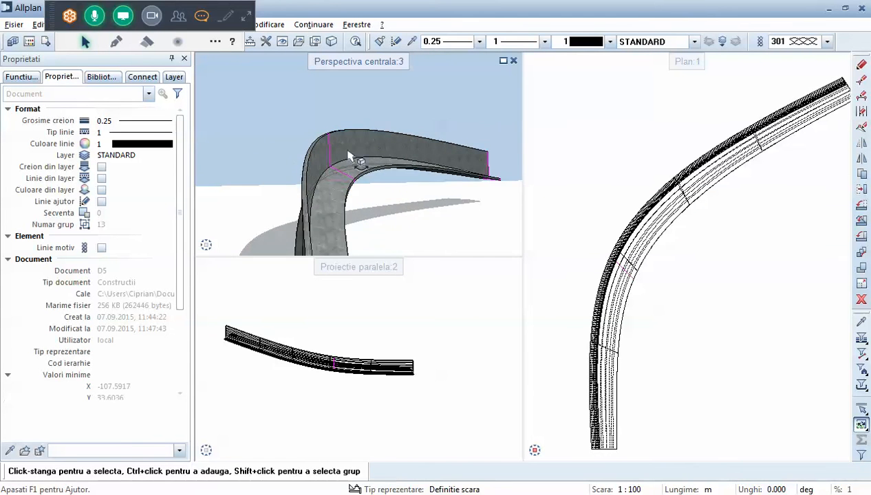
pyautogui.scroll(3, 323, 146)
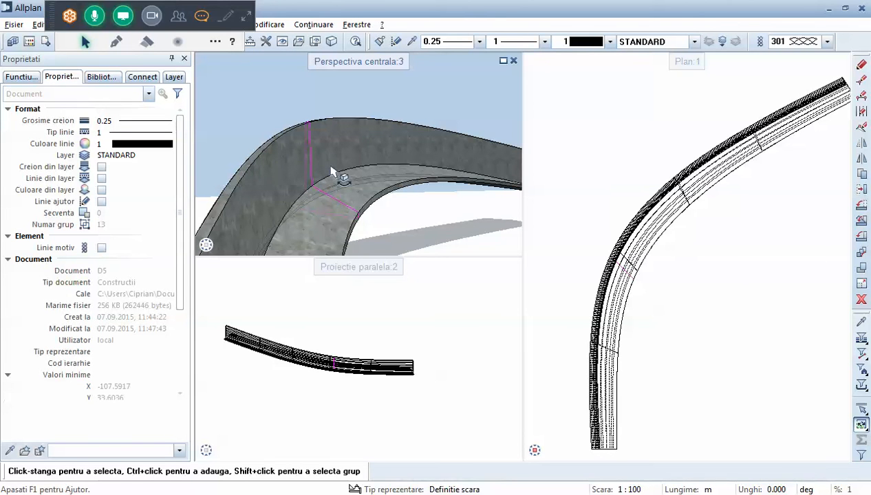
pyautogui.moveTo(331, 167); pyautogui.dragTo(342, 159)
pyautogui.scroll(-2, 356, 172)
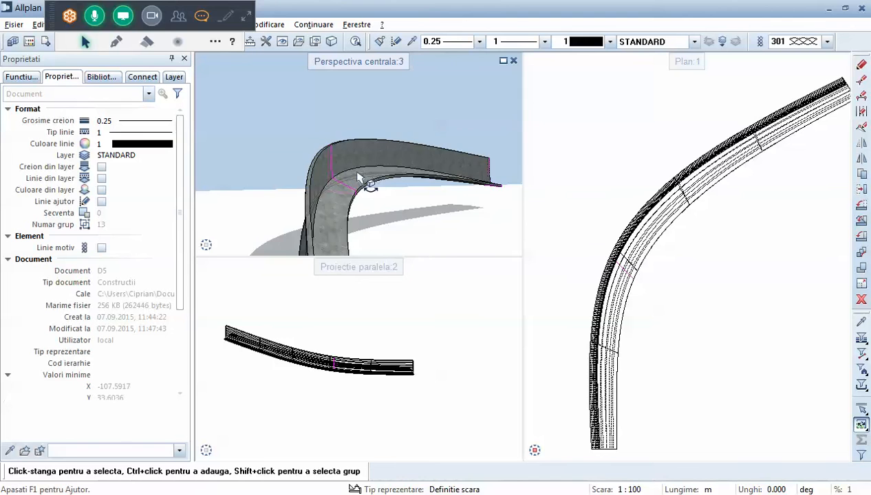
pyautogui.moveTo(385, 186); pyautogui.dragTo(407, 162)
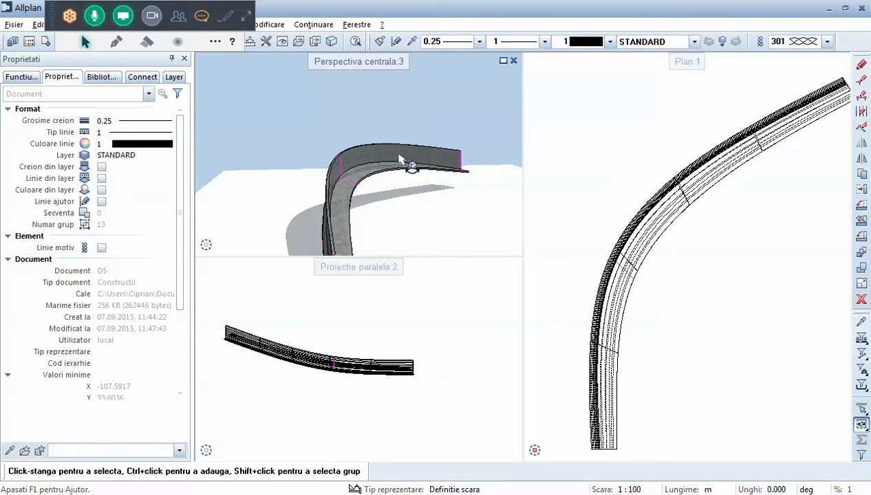
# Copy the curved wall once with Copiere elemente, placing the copy beside the original in plan
pyautogui.click(597, 358)
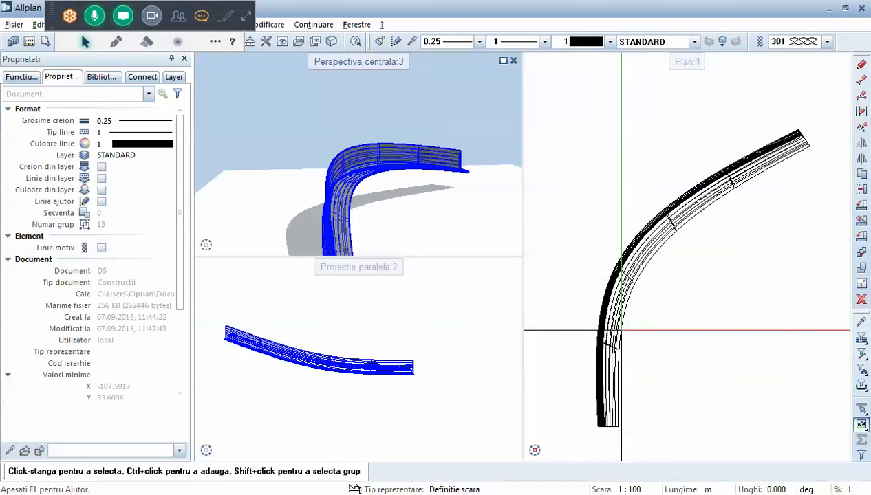
pyautogui.moveTo(486, 243)
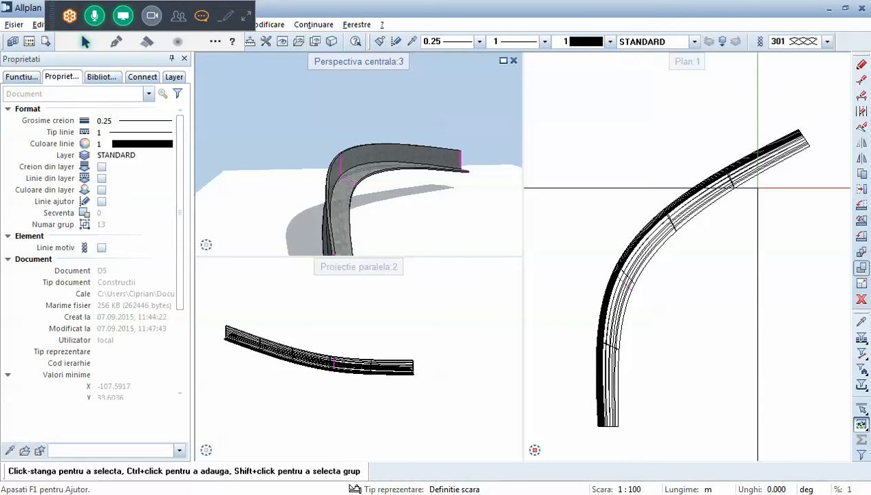
pyautogui.click(860, 174)
pyautogui.scroll(-3, 370, 156)
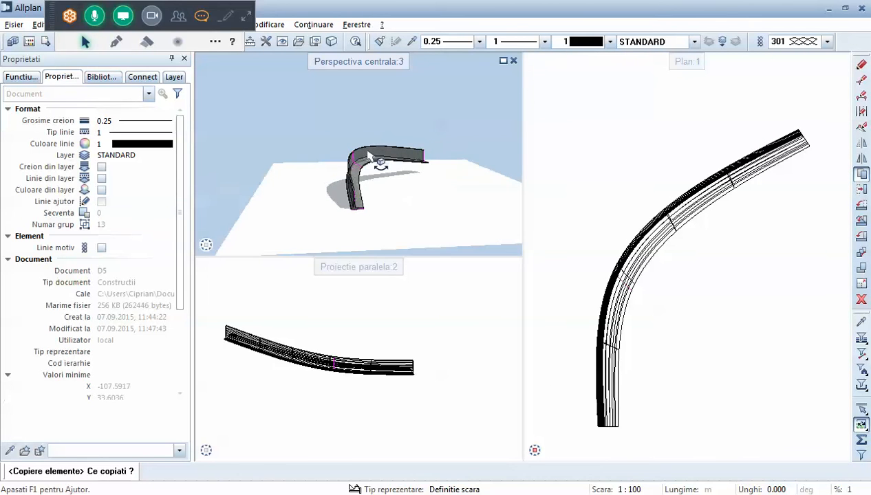
pyautogui.scroll(1, 359, 204)
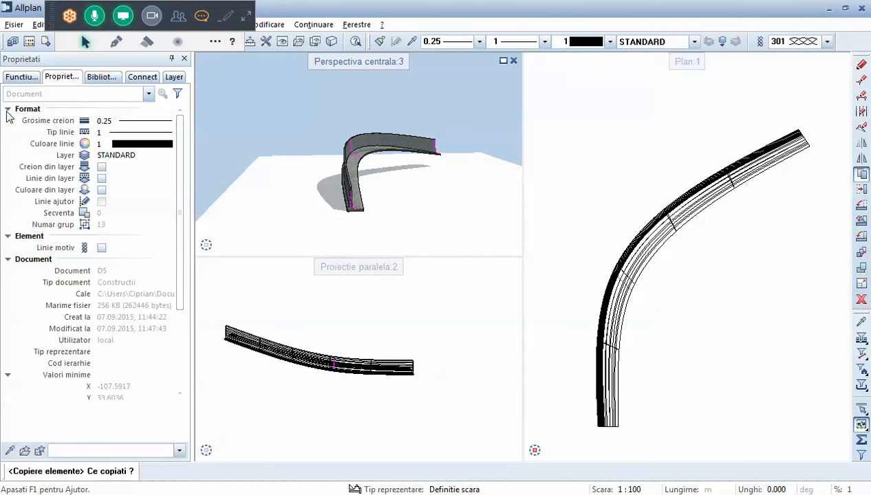
pyautogui.click(23, 76)
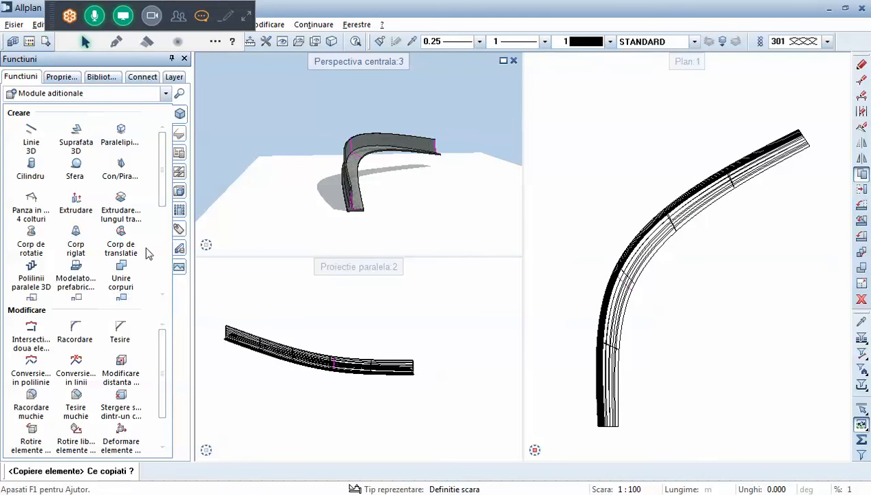
pyautogui.click(623, 303)
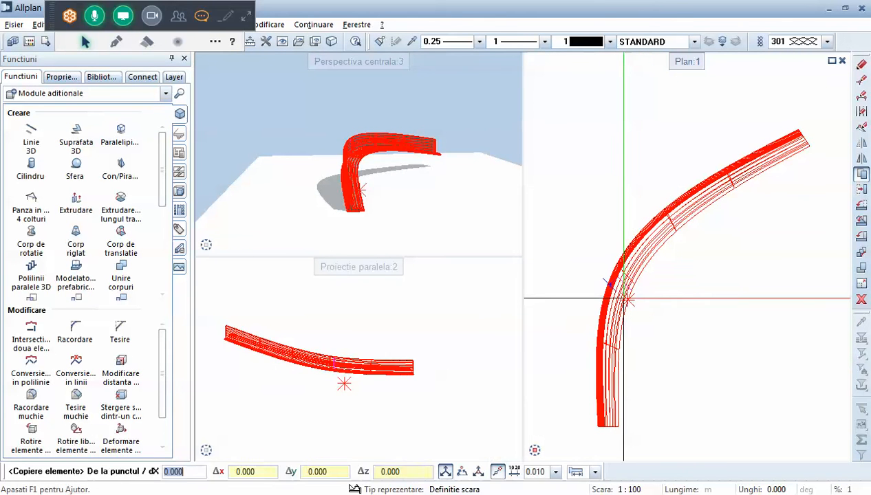
pyautogui.click(622, 294)
pyautogui.scroll(-3, 622, 294)
pyautogui.click(695, 303)
pyautogui.scroll(1, 696, 304)
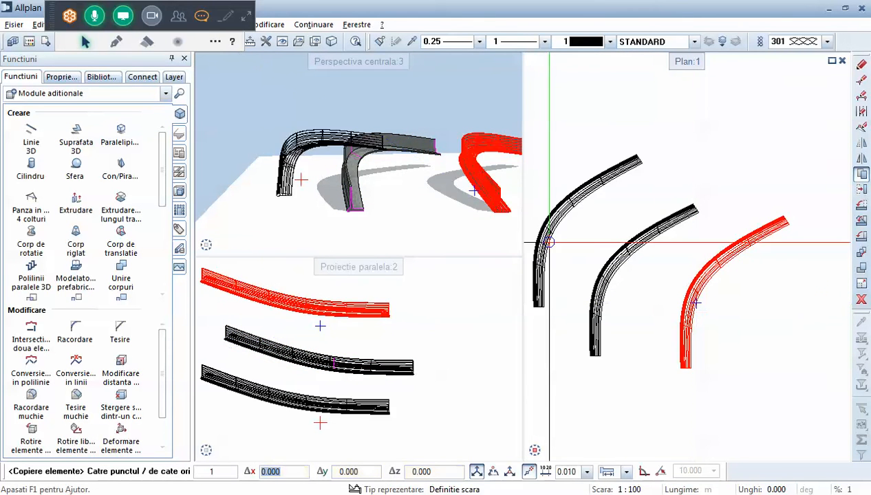
pyautogui.press('Escape')
pyautogui.press('Escape')
# Start Conversie elemente with the type Element 3D general in corp/suprafata 3D and select the copied wall for conversion
pyautogui.keyDown('shift'); pyautogui.moveTo(412, 186); pyautogui.dragTo(201, 203, button='middle'); pyautogui.keyUp('shift')
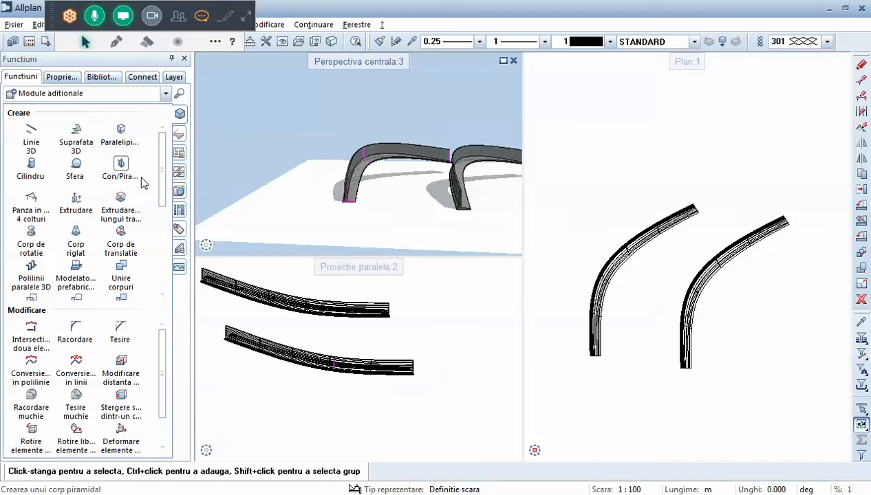
pyautogui.scroll(1, 491, 198)
pyautogui.moveTo(492, 198); pyautogui.dragTo(468, 208, button='middle')
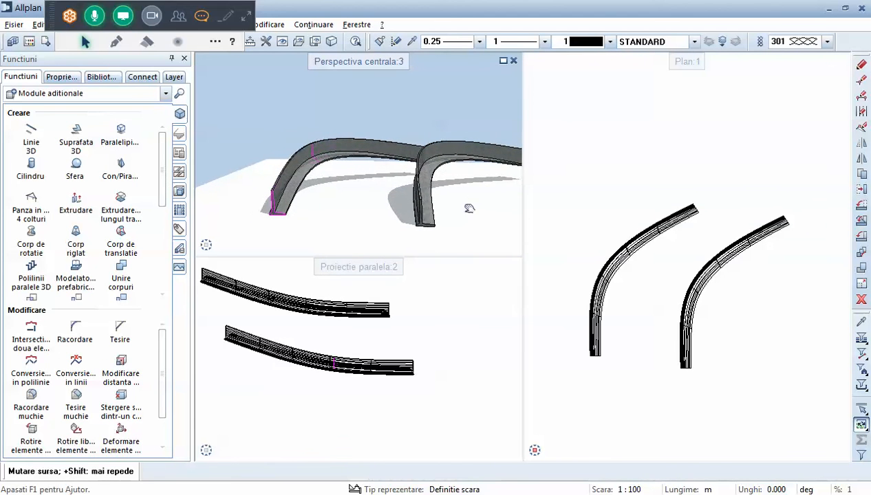
pyautogui.moveTo(159, 183); pyautogui.dragTo(160, 286)
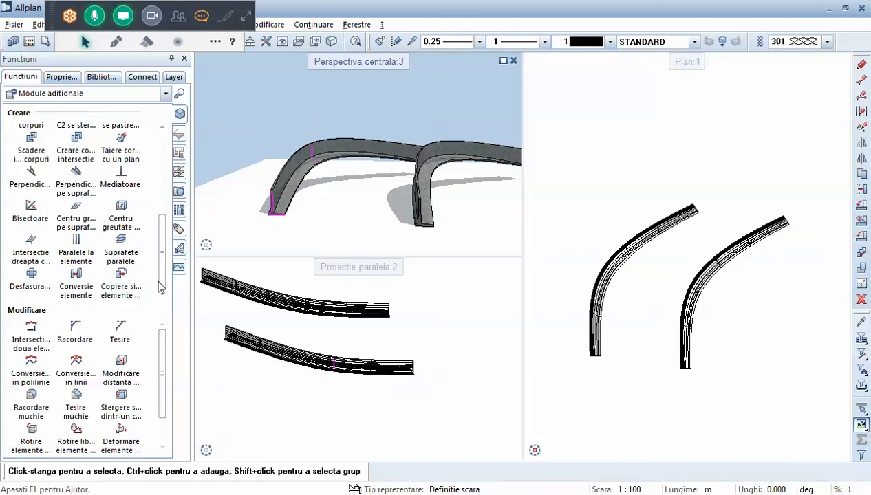
pyautogui.click(76, 276)
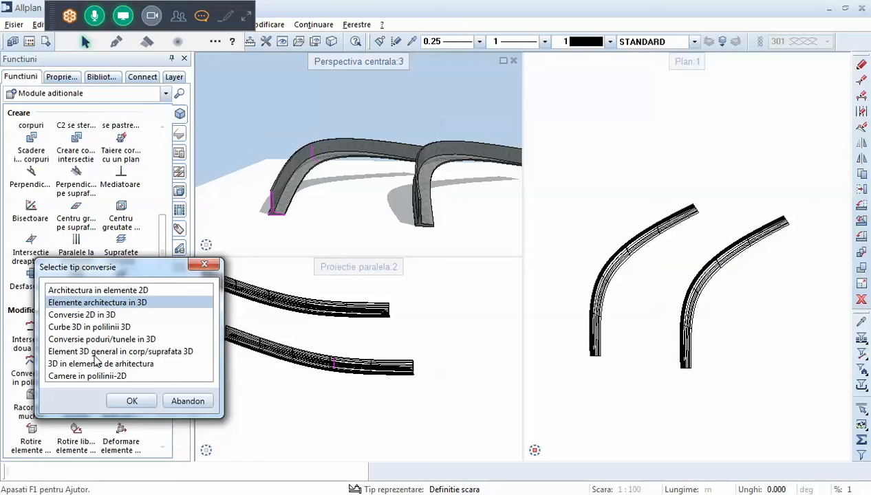
pyautogui.doubleClick(96, 353)
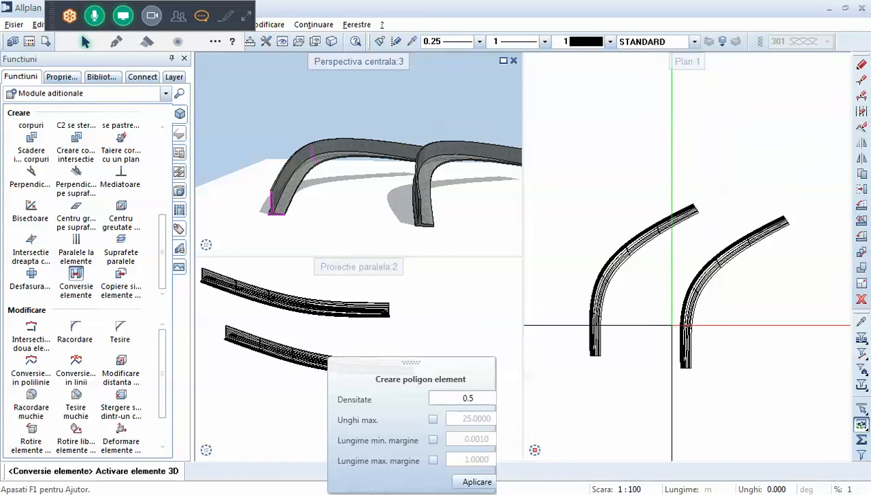
pyautogui.click(692, 318)
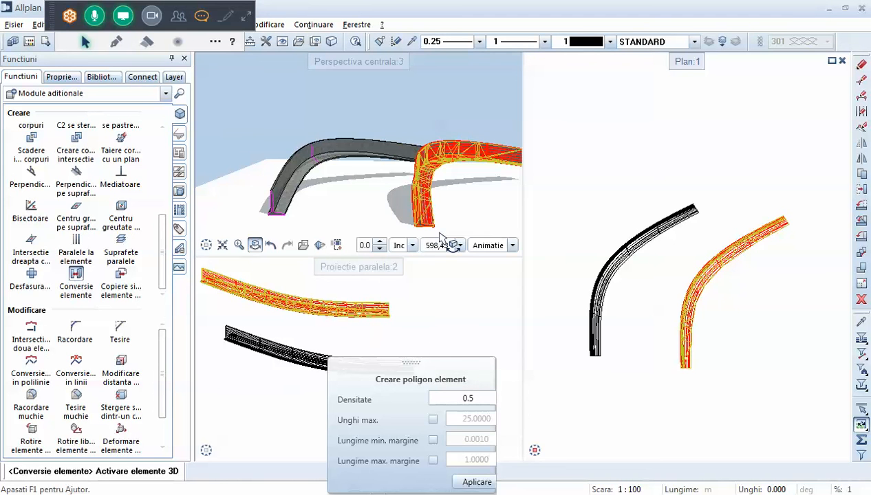
# Set the polygon Densitate to 0.2 for the copied wall's conversion
pyautogui.scroll(-2, 441, 238)
pyautogui.scroll(2, 524, 209)
pyautogui.scroll(5, 413, 182)
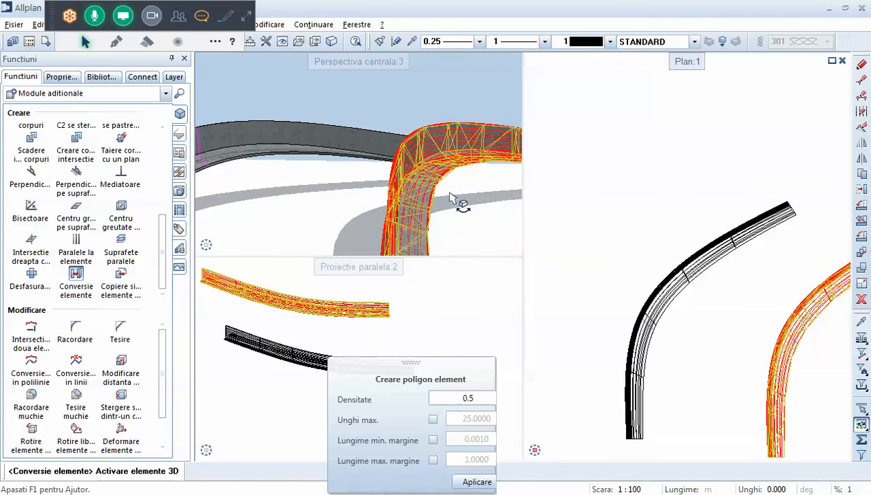
pyautogui.click(485, 399)
pyautogui.write('0.2')
pyautogui.press('Return')
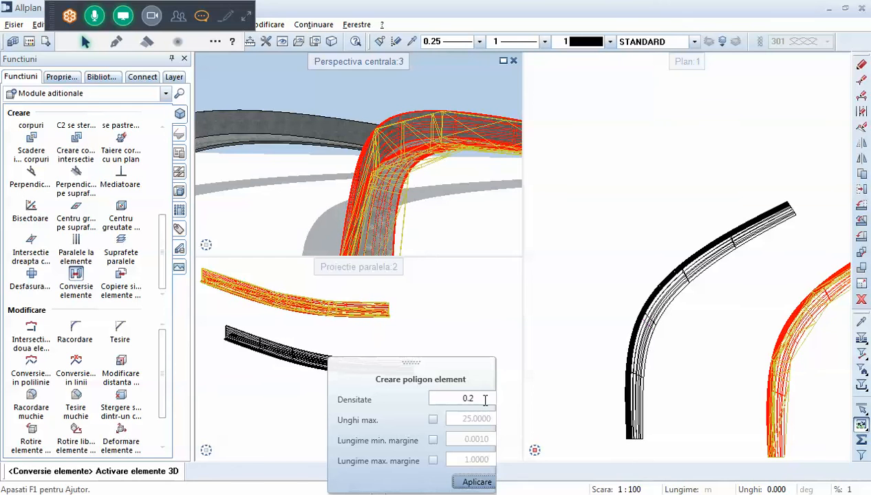
# Try polygon Densitate values of 2 and 1 for the copied wall's conversion
pyautogui.click(485, 399)
pyautogui.write('2')
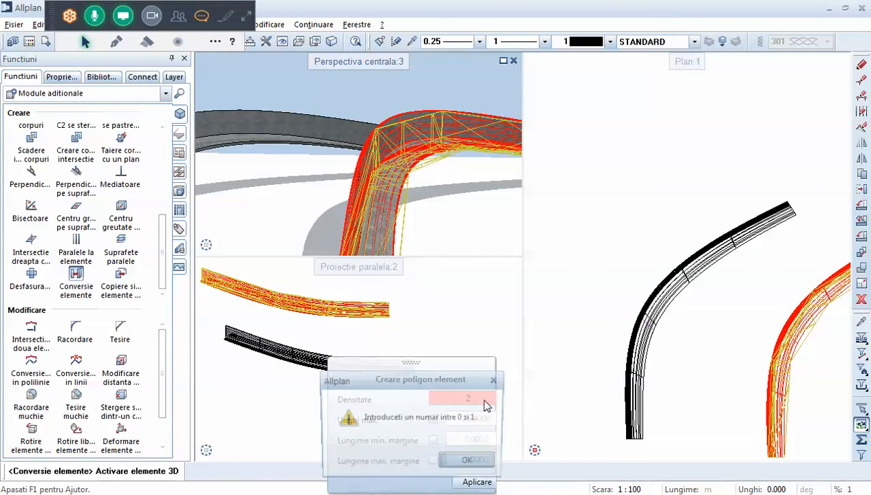
pyautogui.click(472, 463)
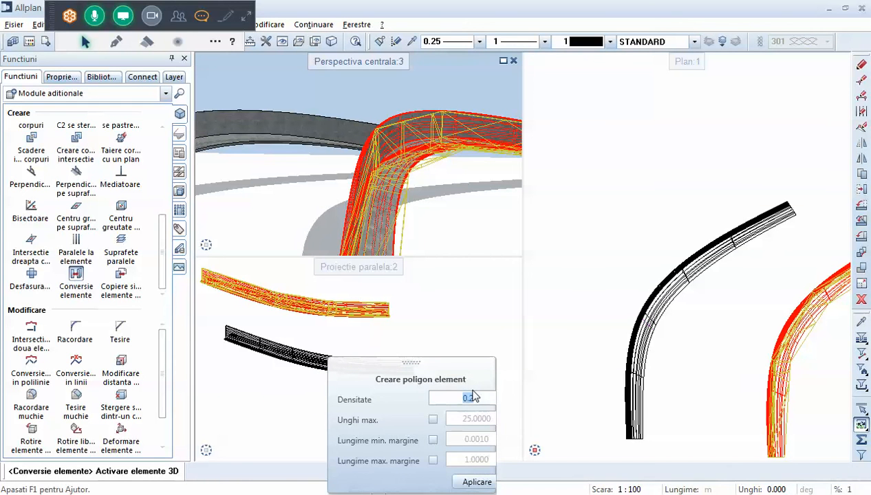
pyautogui.write('1')
pyautogui.press('Return')
# Convert the copied wall with Densitate 0.5, Unghi max. 25.0000, Lungime min. margine 0.0010 and Lungime max. margine 1.0000 enabled
pyautogui.click(476, 399)
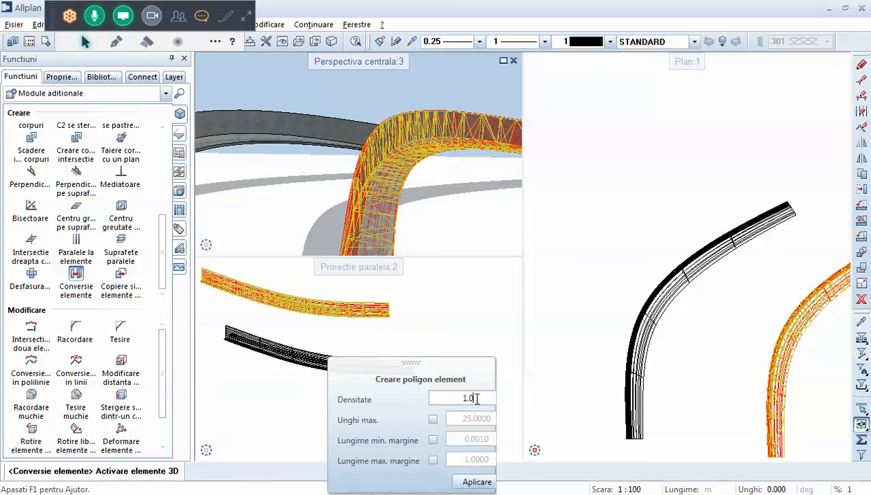
pyautogui.write('0.5')
pyautogui.press('Return')
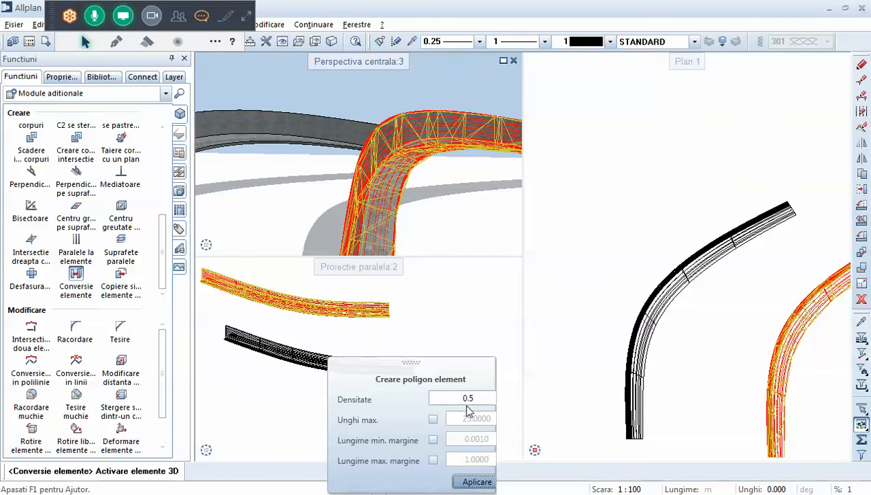
pyautogui.click(433, 420)
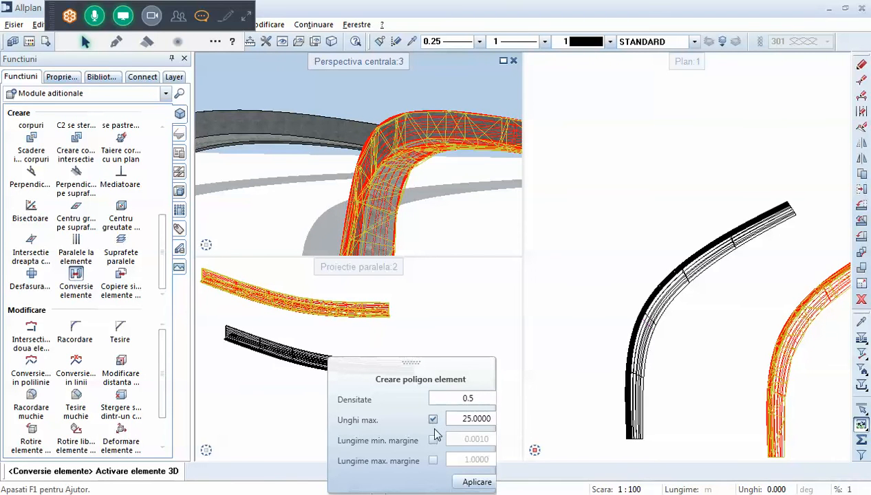
pyautogui.click(432, 440)
pyautogui.click(432, 461)
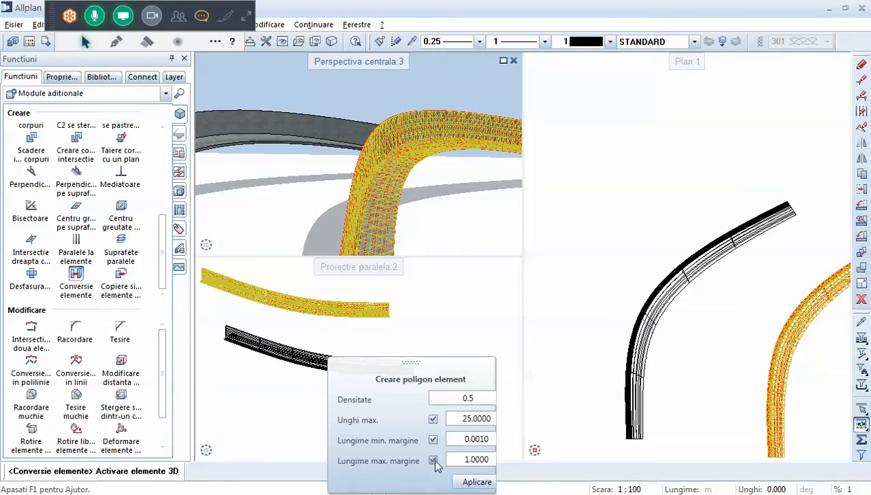
pyautogui.click(478, 483)
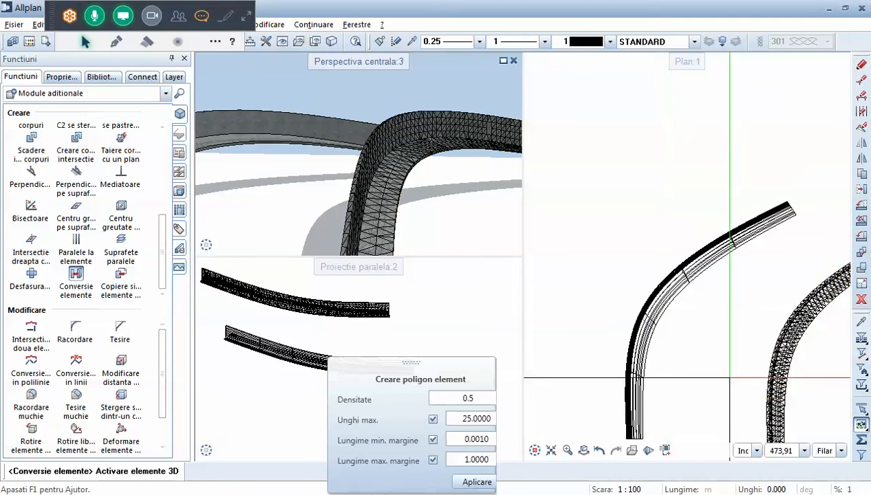
# Disable Lungime max. margine, Lungime min. margine and Unghi max. in the polygon settings, and end the conversion command
pyautogui.click(433, 461)
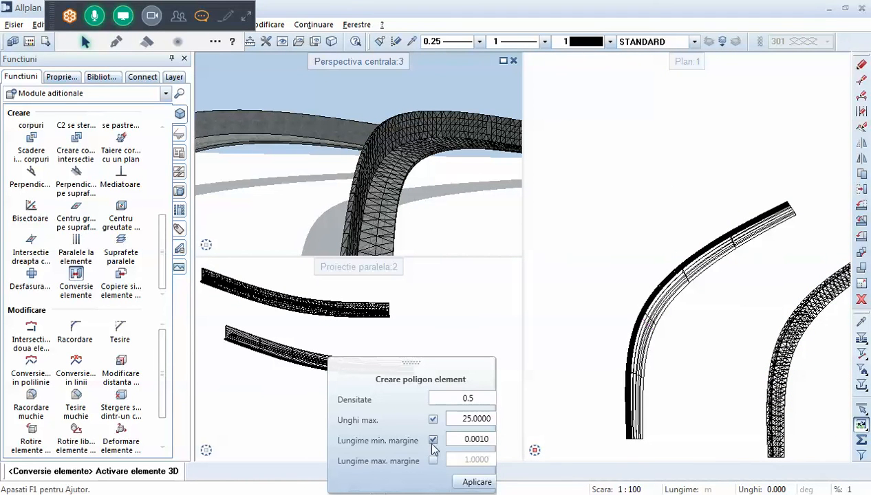
pyautogui.click(432, 440)
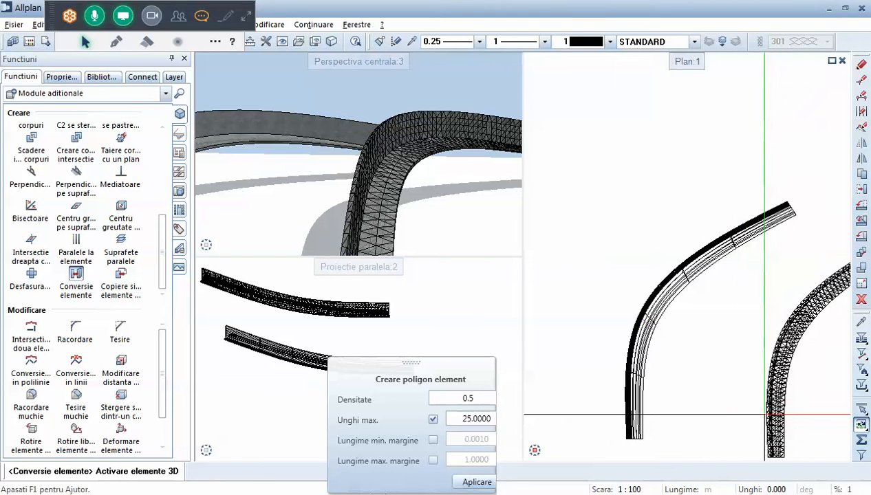
pyautogui.click(432, 420)
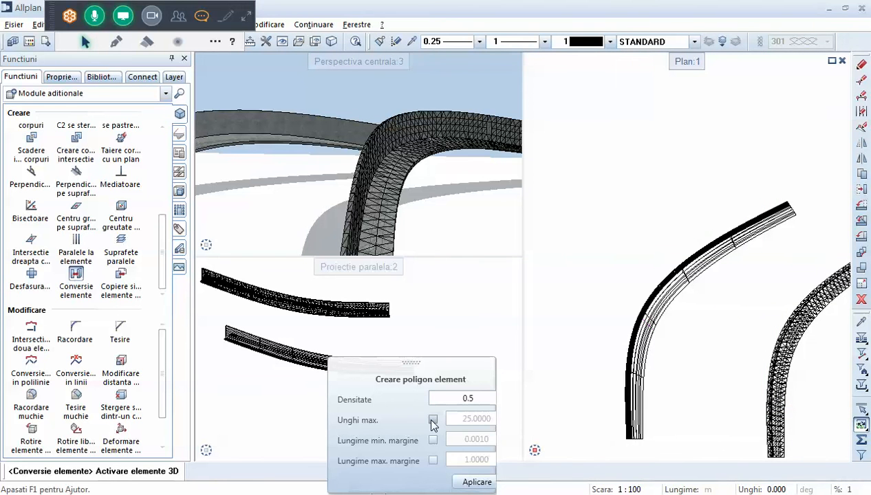
pyautogui.press('Escape')
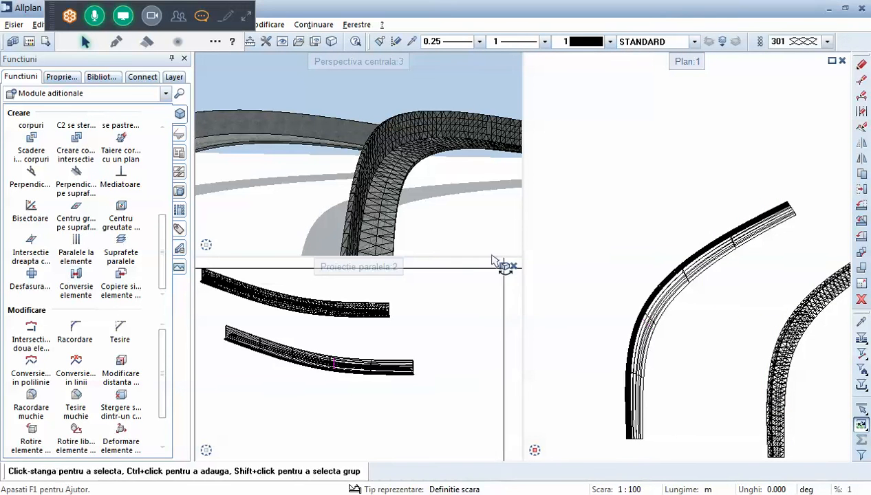
# Turn off Margini in the Animatie view type so the perspective view shows the walls without edge lines
pyautogui.moveTo(385, 206)
pyautogui.mouseDown()
pyautogui.moveTo(447, 185)
pyautogui.moveTo(330, 195)
pyautogui.moveTo(305, 176)
pyautogui.moveTo(397, 201)
pyautogui.mouseUp()
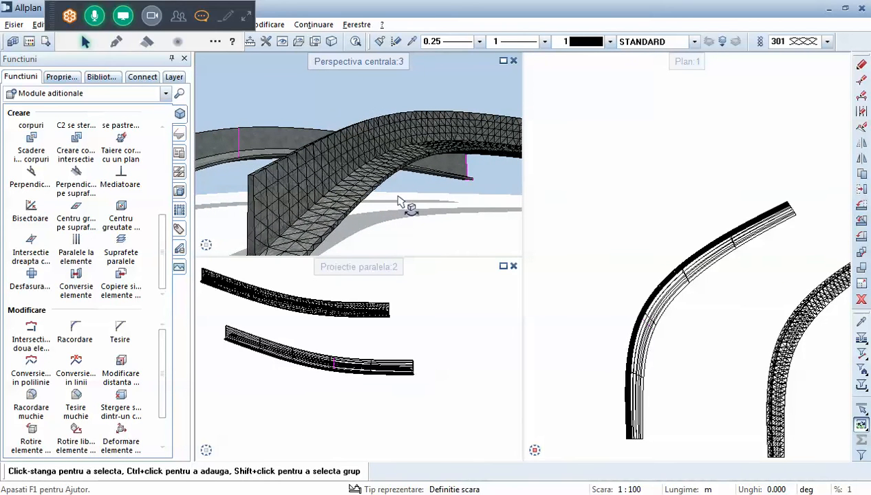
pyautogui.rightClick(405, 214)
pyautogui.press('Escape')
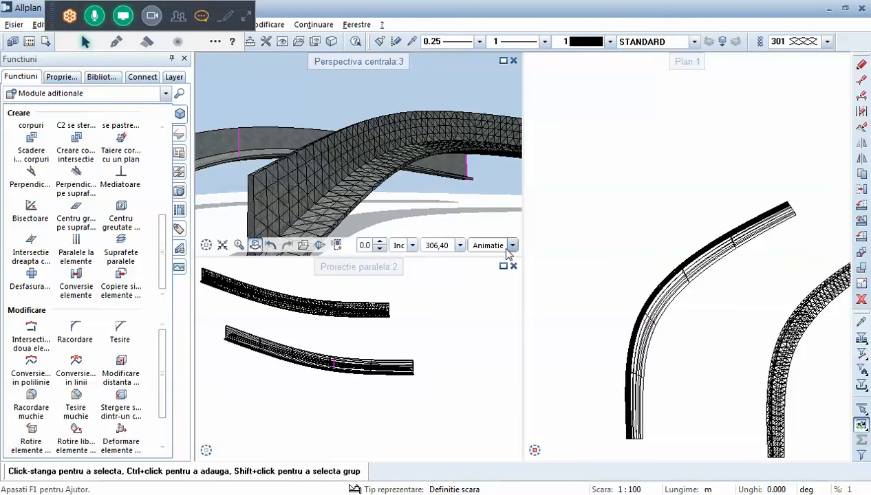
pyautogui.click(512, 246)
pyautogui.click(501, 211)
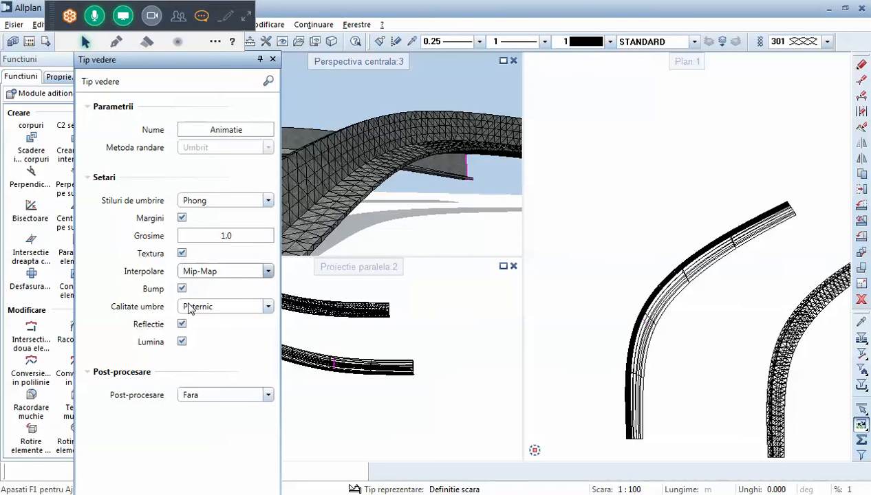
pyautogui.click(181, 217)
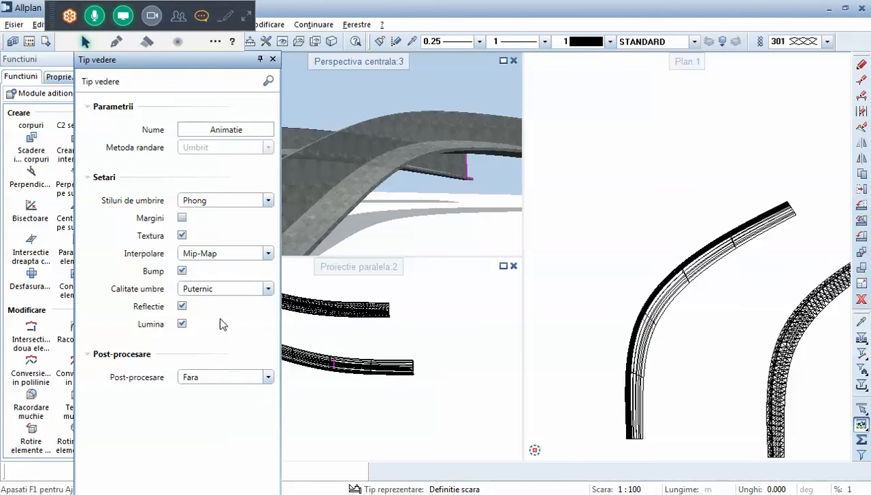
pyautogui.click(272, 59)
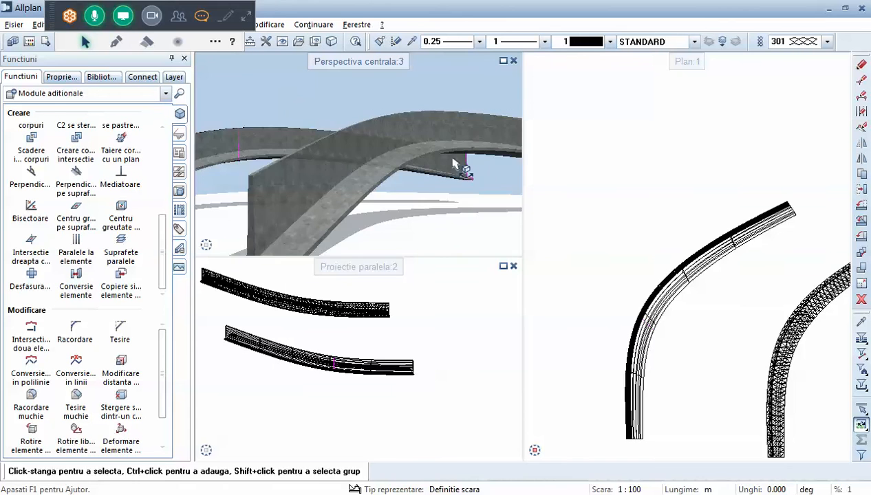
# Convert the polygonal wall copy to an architectural element using Conversie elemente with the type 3D in elemente de arhitectura
pyautogui.scroll(3, 434, 193)
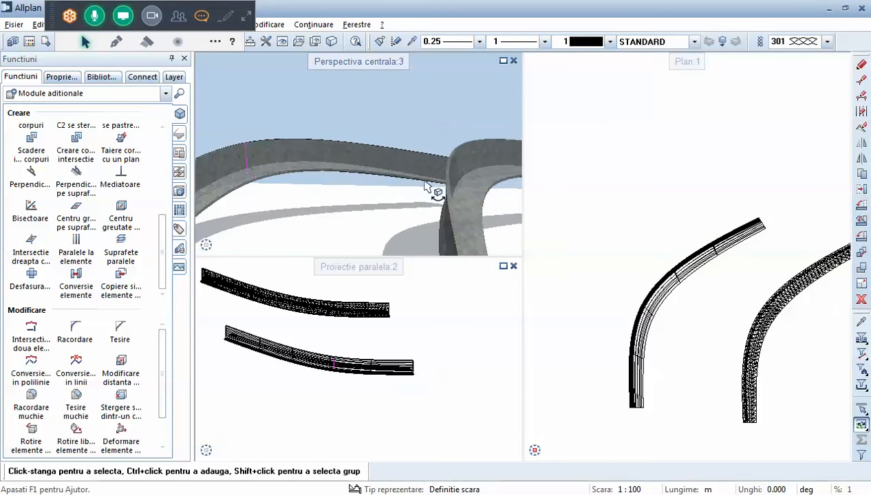
pyautogui.moveTo(394, 187); pyautogui.dragTo(363, 174, button='middle')
pyautogui.moveTo(363, 175); pyautogui.dragTo(344, 174)
pyautogui.scroll(-2, 550, 222)
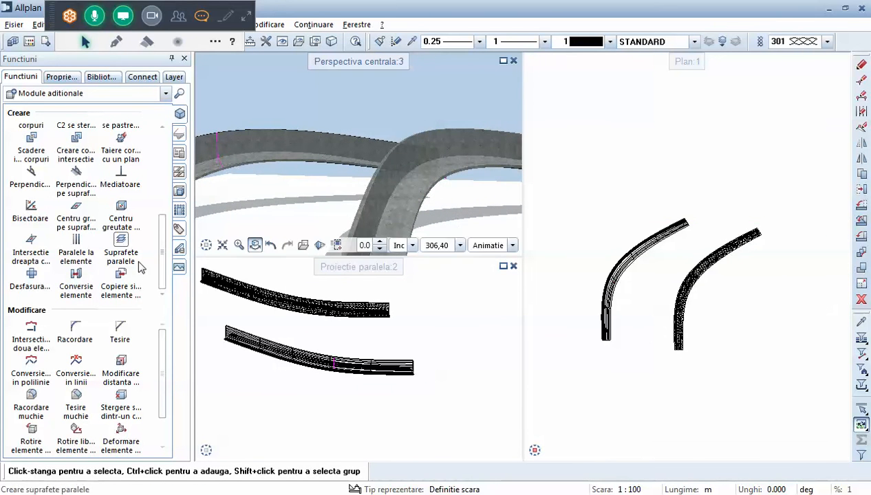
pyautogui.click(76, 276)
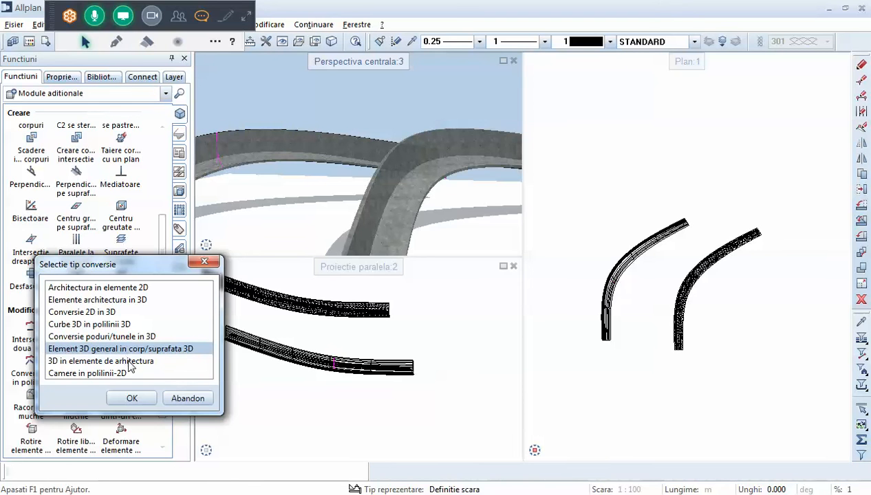
pyautogui.click(132, 398)
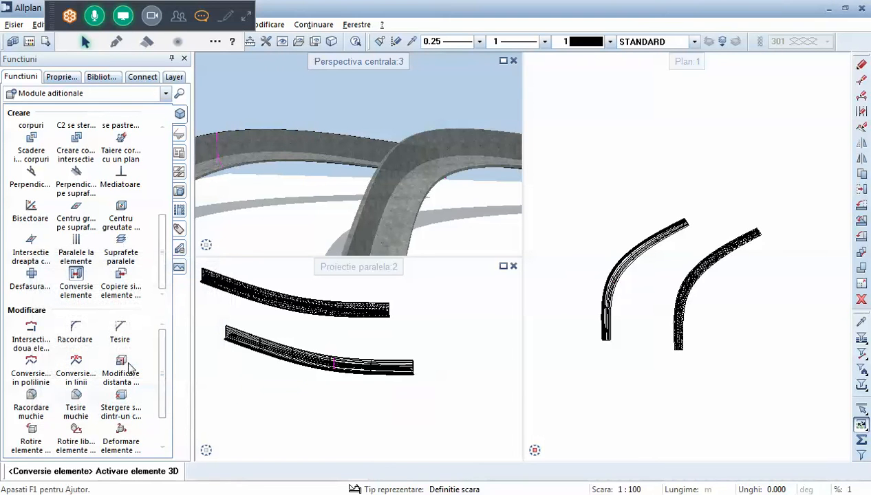
pyautogui.click(686, 299)
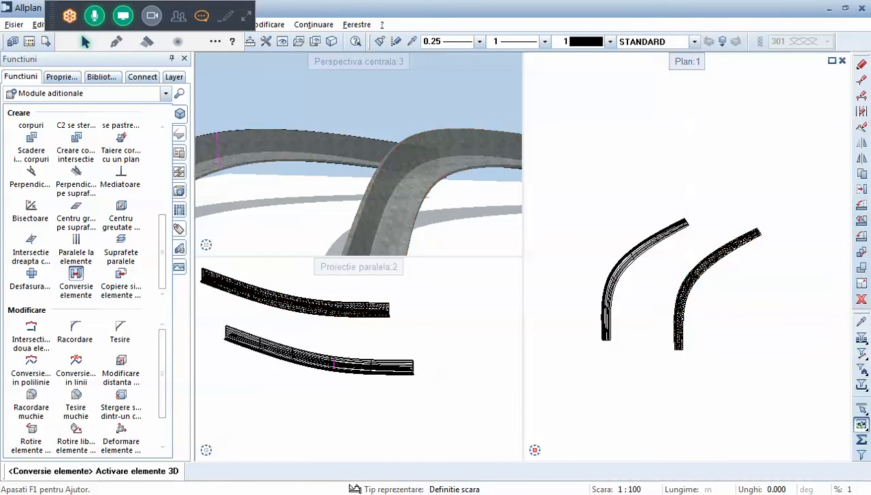
pyautogui.press('Escape')
# Give the converted wall the Stil suprafata 301 Beton armat and the Lucrari value Beton si beton armat
pyautogui.doubleClick(681, 296)
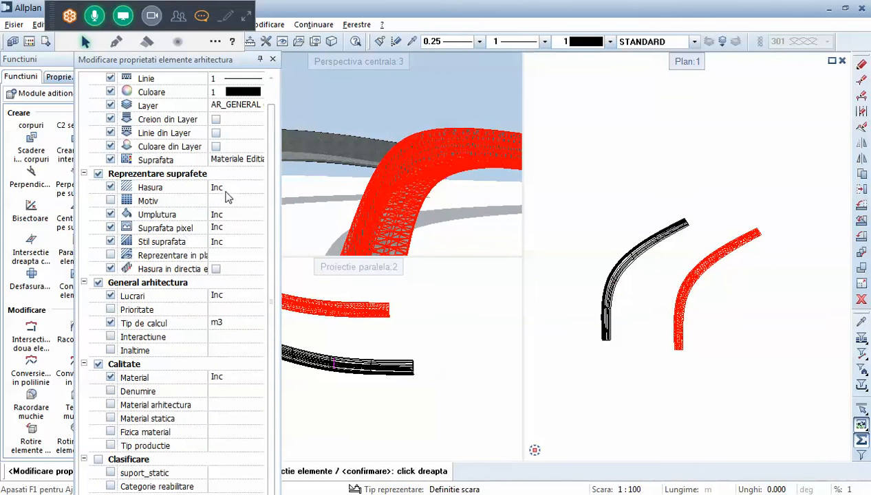
pyautogui.click(227, 241)
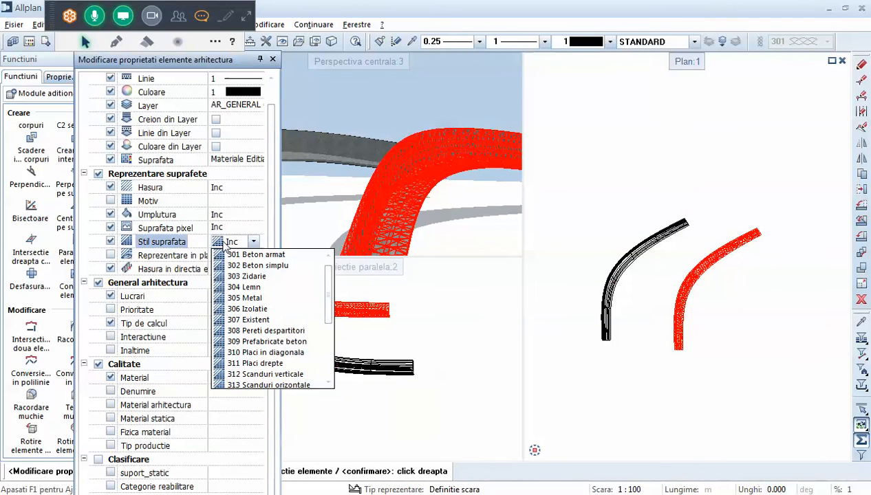
pyautogui.click(256, 255)
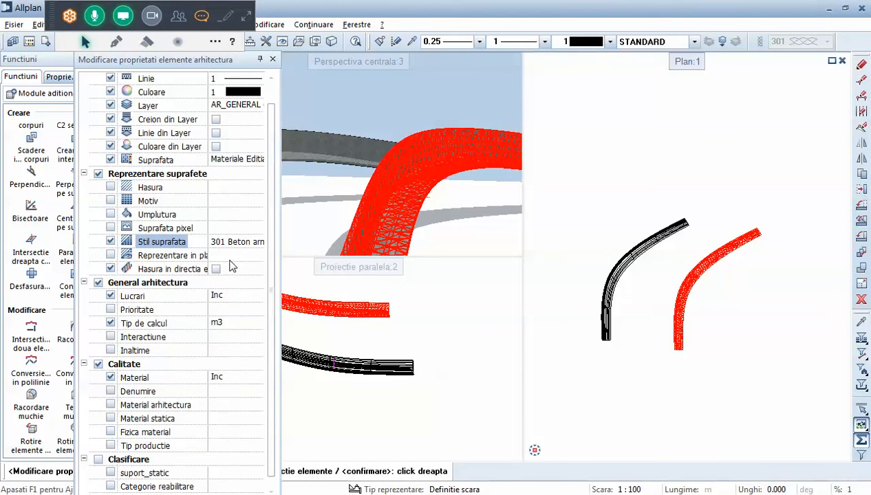
pyautogui.click(236, 297)
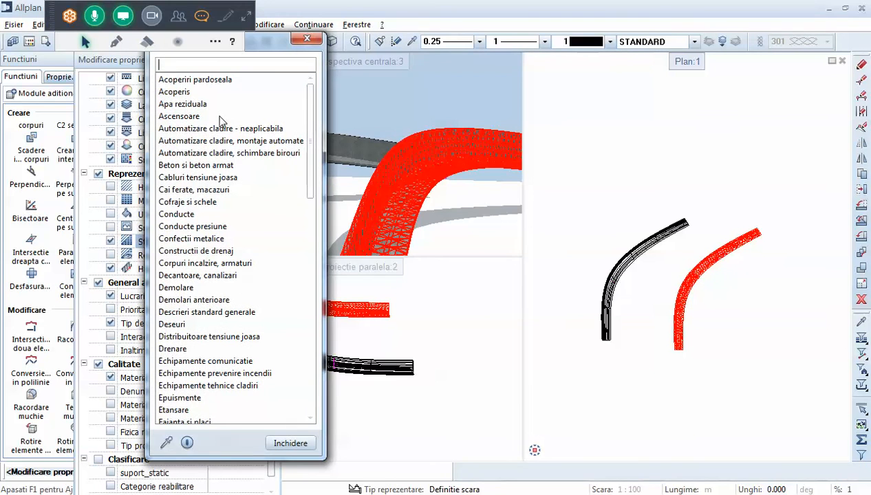
pyautogui.click(208, 166)
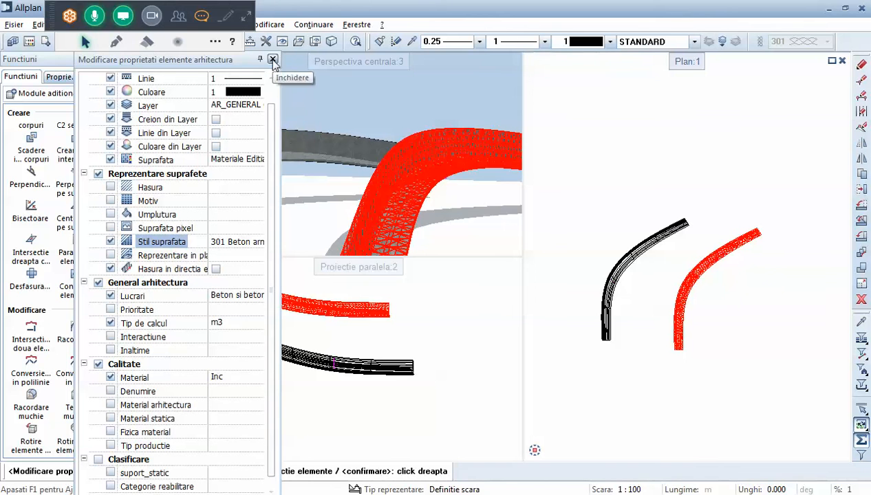
pyautogui.moveTo(268, 264); pyautogui.dragTo(263, 432)
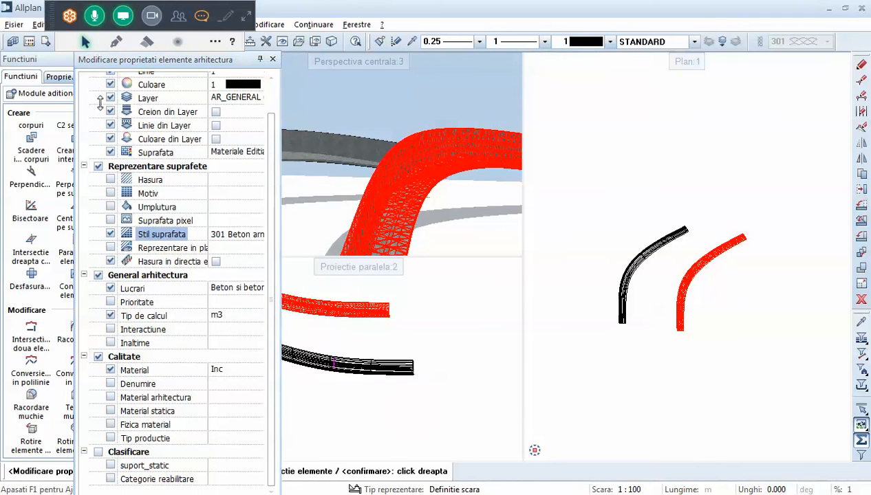
pyautogui.moveTo(83, 59); pyautogui.dragTo(236, 75)
pyautogui.click(364, 467)
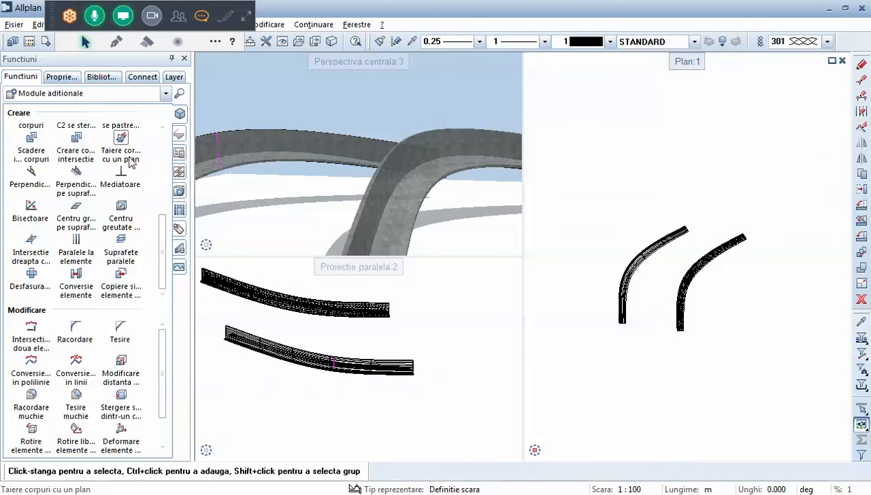
# Start Rapoarte from the Arhitectura module and go up to the Reports folder, opening its Eng subfolder
pyautogui.click(110, 93)
pyautogui.click(97, 132)
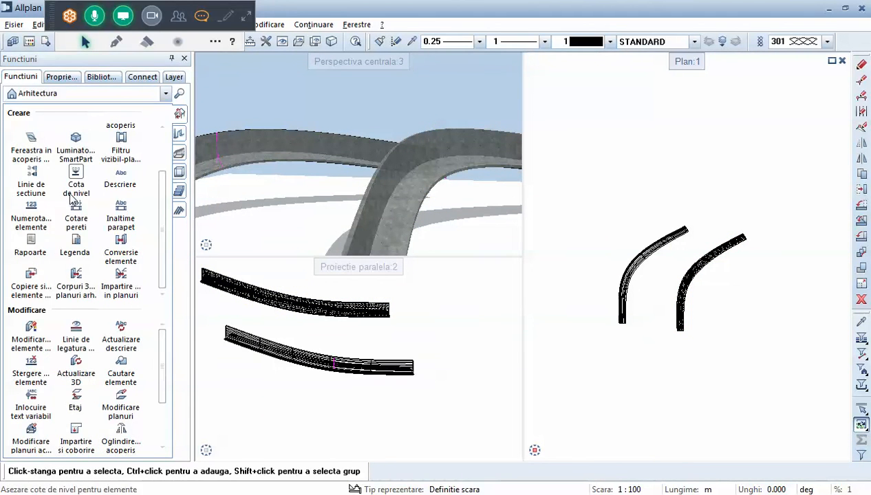
pyautogui.click(30, 241)
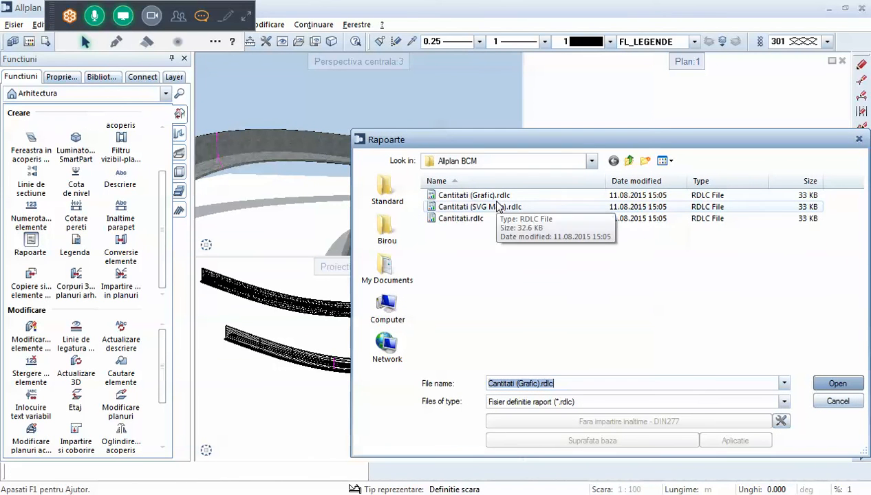
pyautogui.click(628, 160)
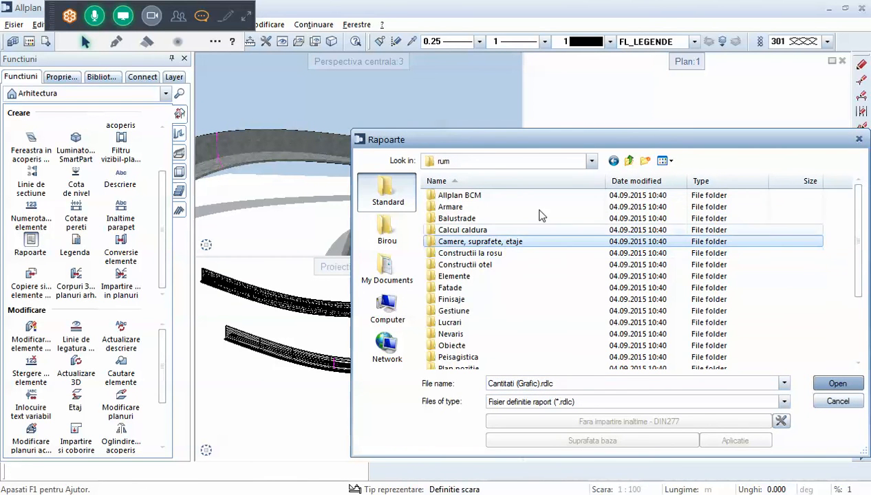
pyautogui.click(628, 160)
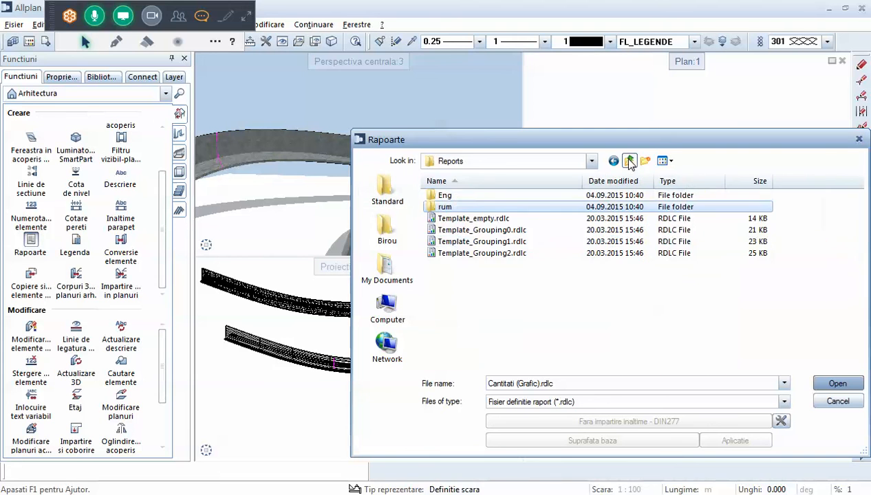
pyautogui.doubleClick(535, 196)
# Open the in-situ concrete report from the Concreting work folder under Trades and run it on the converted wall
pyautogui.scroll(-3, 521, 235)
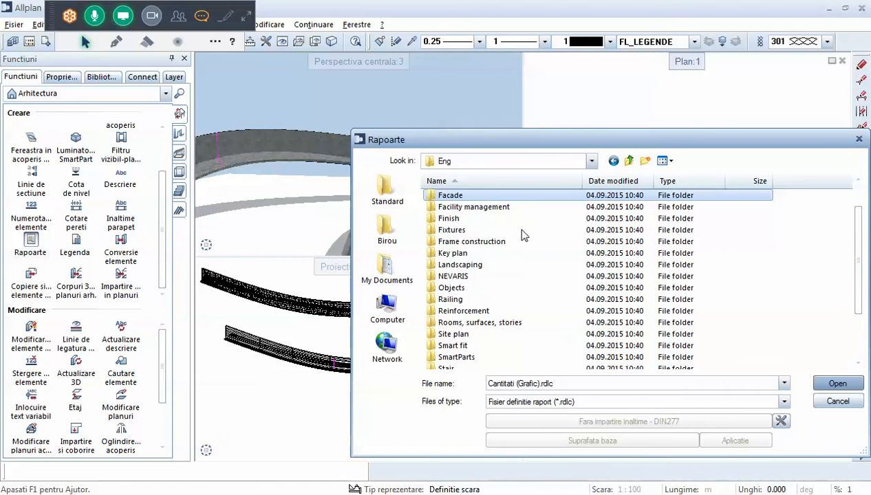
pyautogui.scroll(1, 522, 235)
pyautogui.scroll(-1, 522, 235)
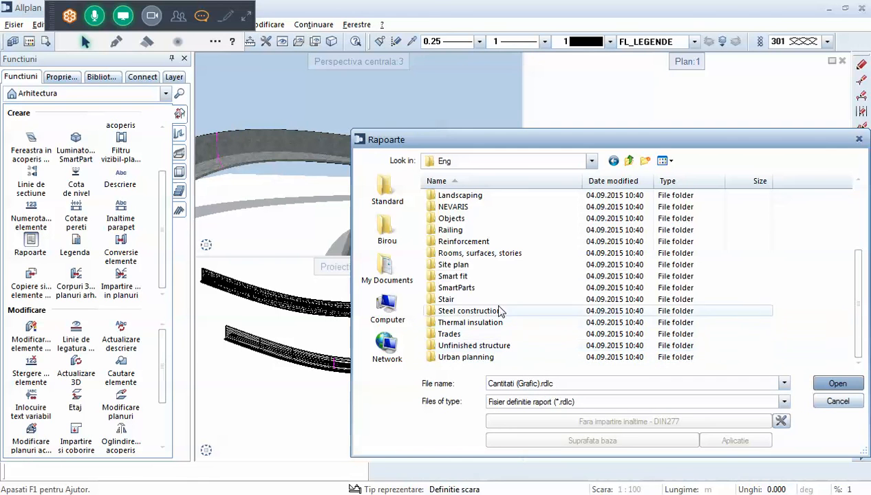
pyautogui.click(488, 268)
pyautogui.click(485, 322)
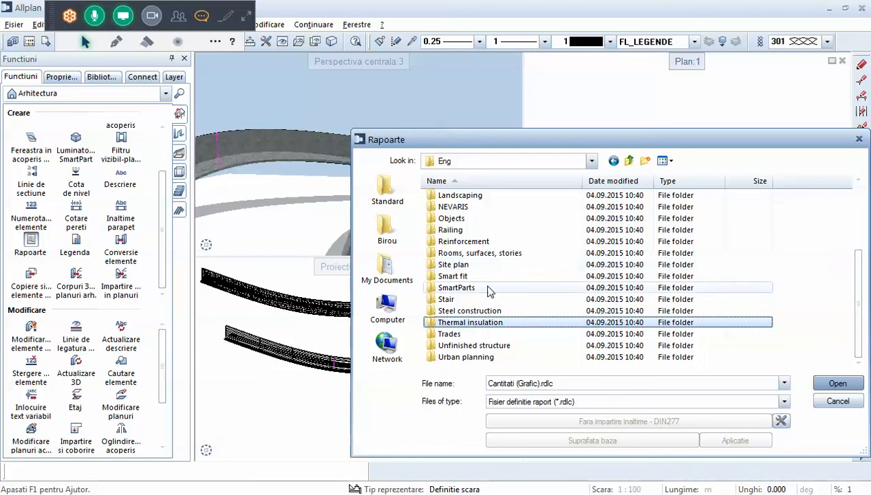
pyautogui.doubleClick(485, 334)
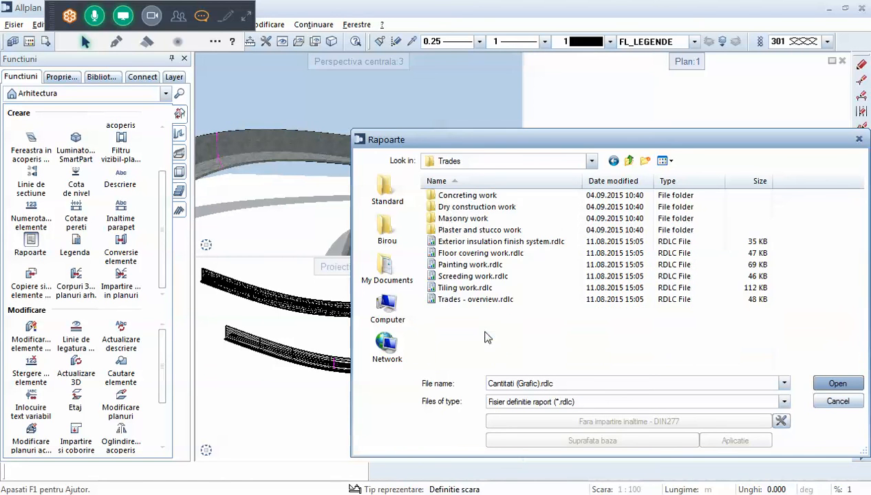
pyautogui.doubleClick(475, 198)
pyautogui.doubleClick(476, 196)
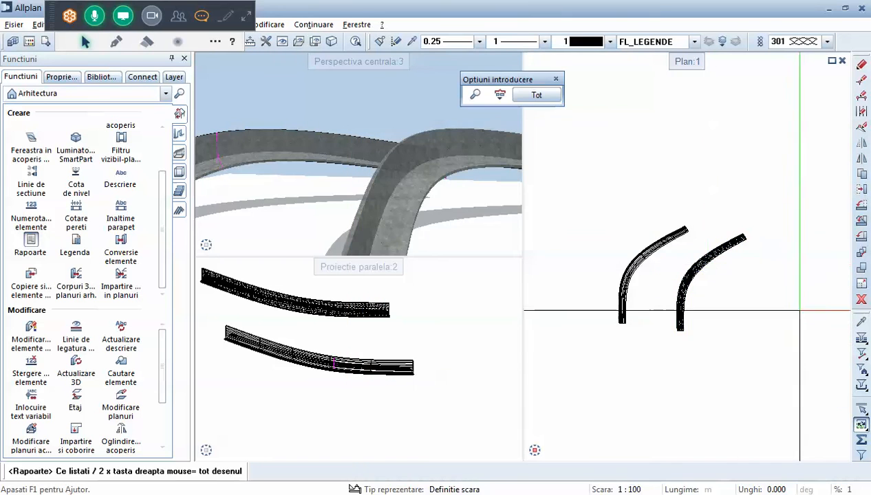
pyautogui.click(606, 178)
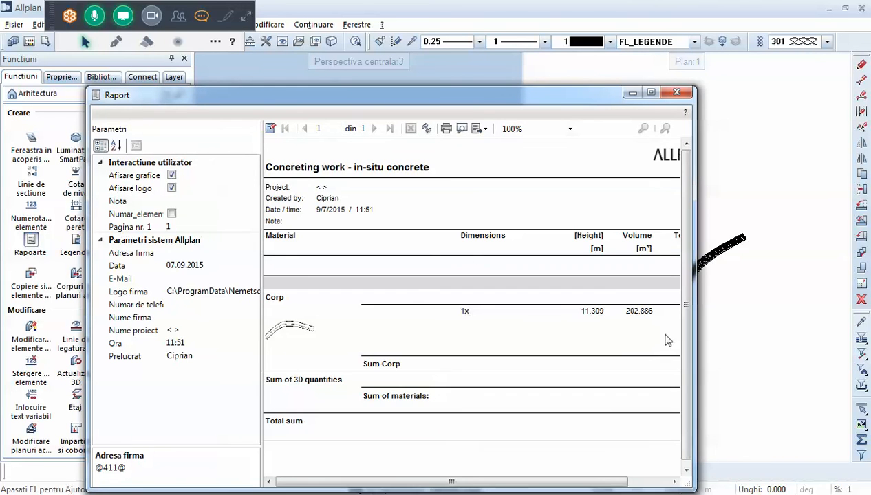
# Enlarge the concreting work report to examine the wall's height and volumes, and close it
pyautogui.click(650, 93)
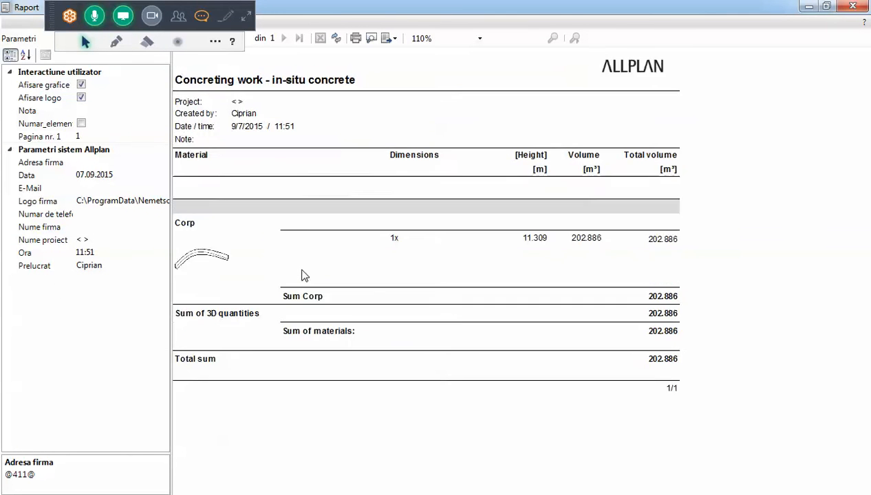
pyautogui.click(301, 274)
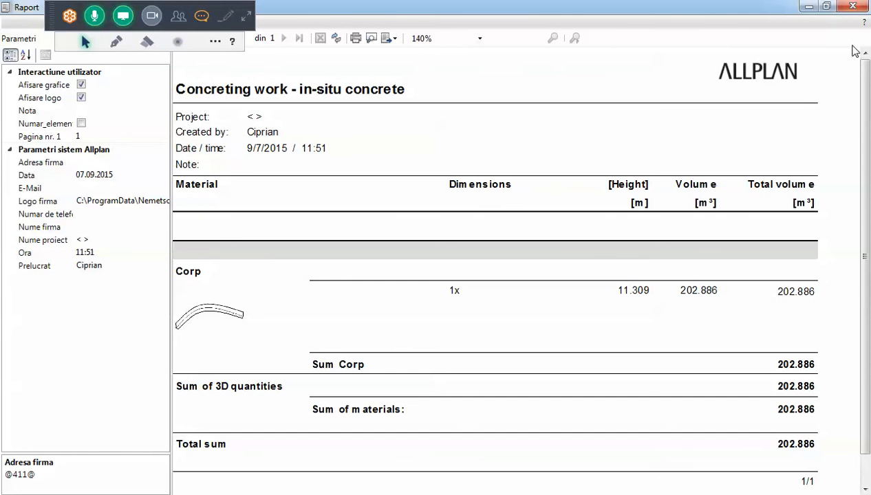
pyautogui.click(841, 11)
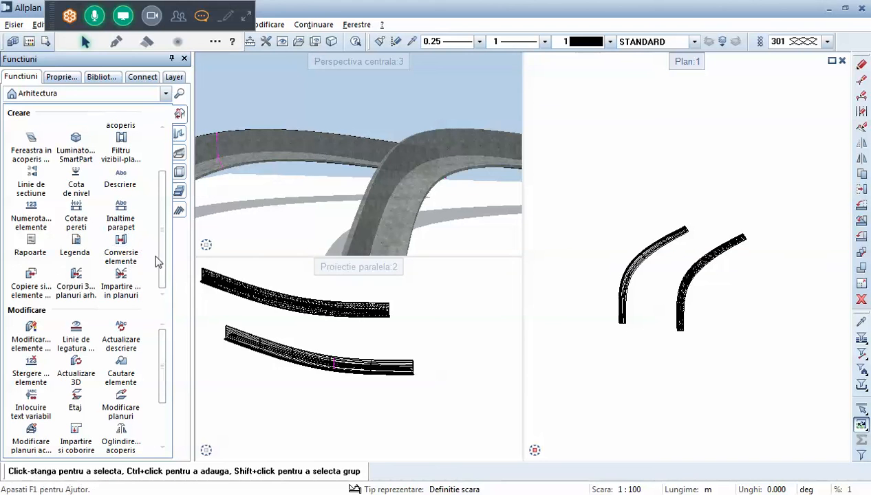
# Switch to the Module aditionale functions and start Desfasurata, leaving it without choosing a reference surface
pyautogui.scroll(4, 164, 248)
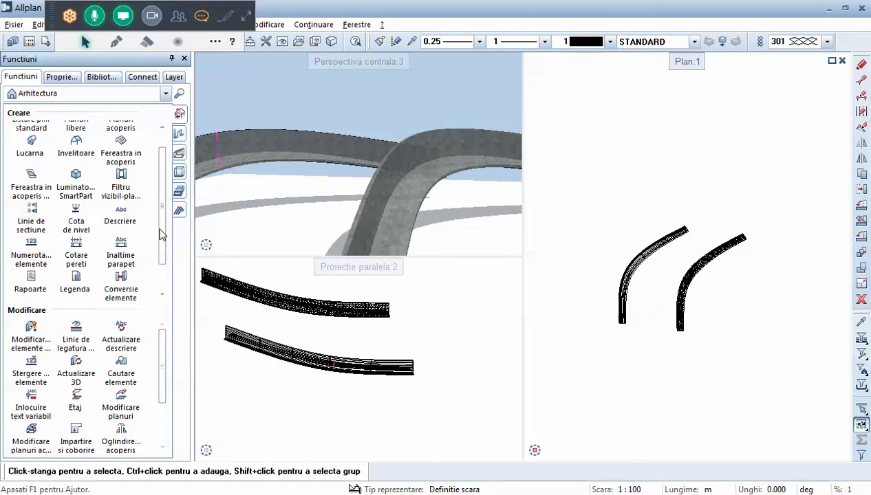
pyautogui.scroll(-1, 158, 222)
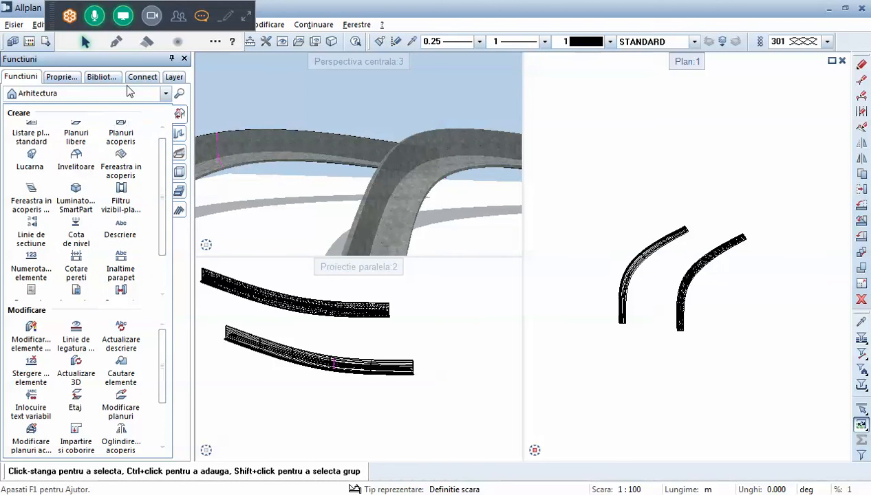
pyautogui.click(165, 93)
pyautogui.click(108, 123)
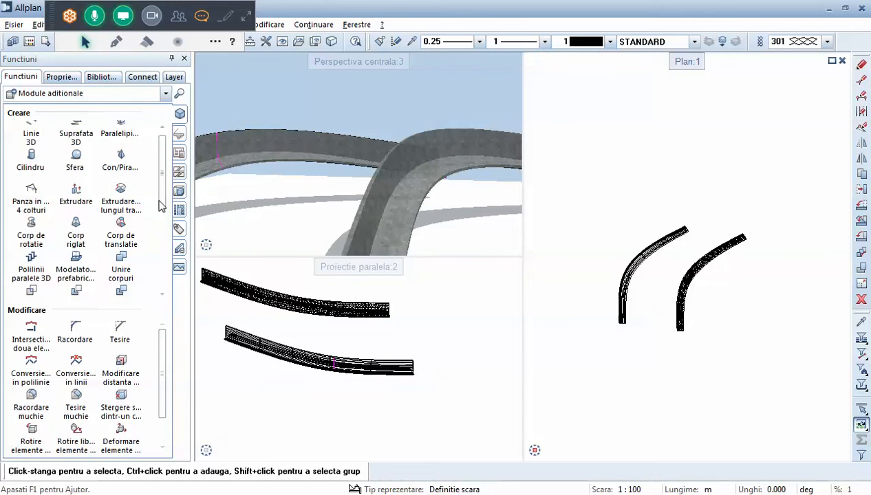
pyautogui.scroll(-5, 168, 284)
pyautogui.click(30, 275)
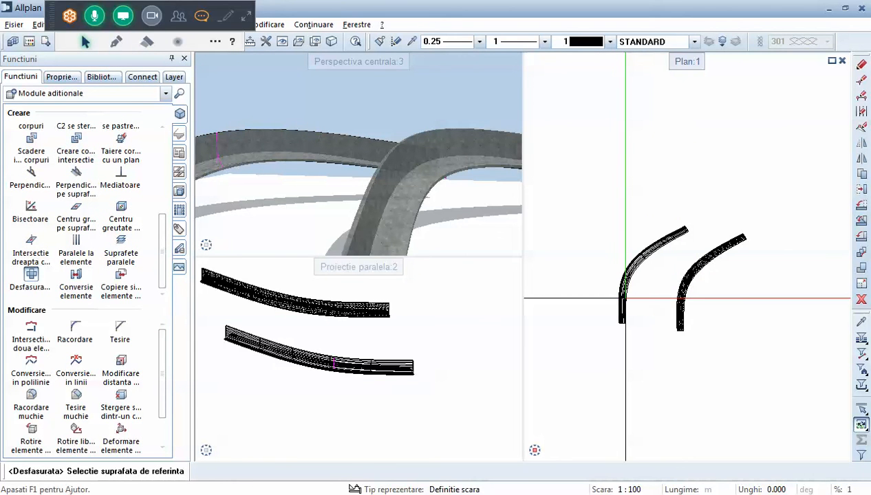
pyautogui.click(84, 160)
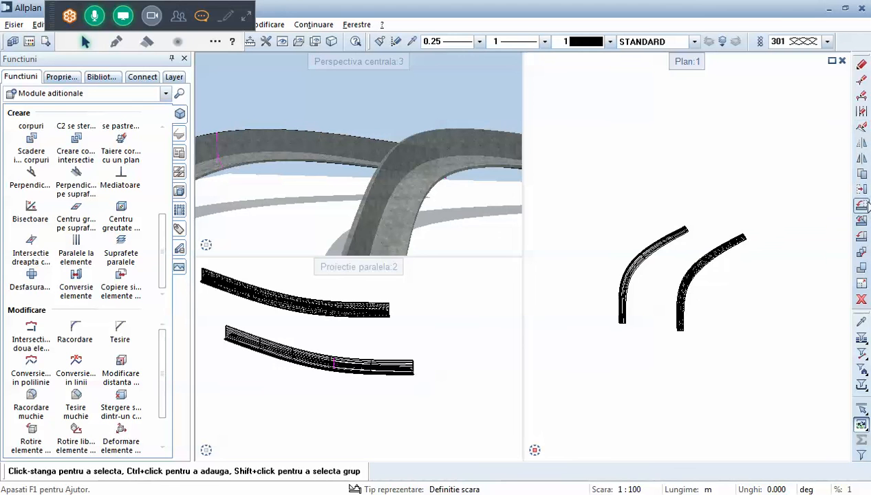
# Copy the original curved wall to a free spot beyond the converted wall in the plan view
pyautogui.click(862, 175)
pyautogui.click(637, 265)
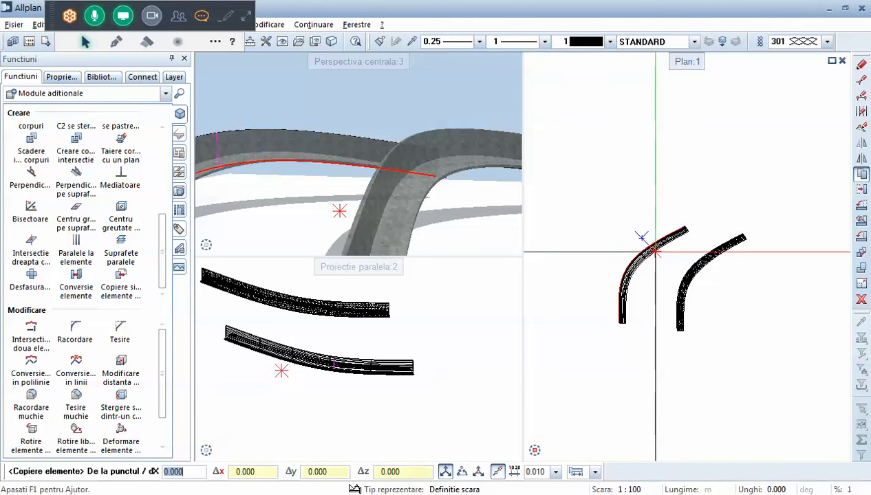
pyautogui.click(652, 253)
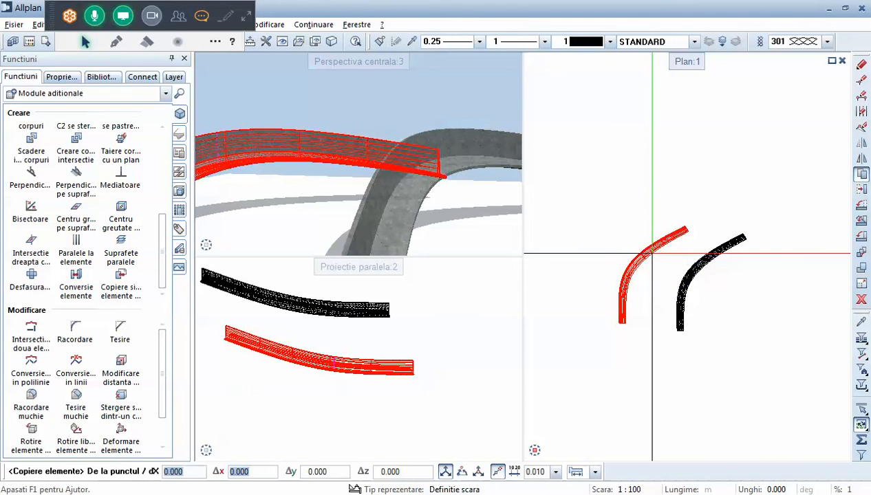
pyautogui.click(652, 253)
pyautogui.scroll(-2, 647, 251)
pyautogui.click(725, 282)
pyautogui.press('Escape')
pyautogui.scroll(4, 726, 298)
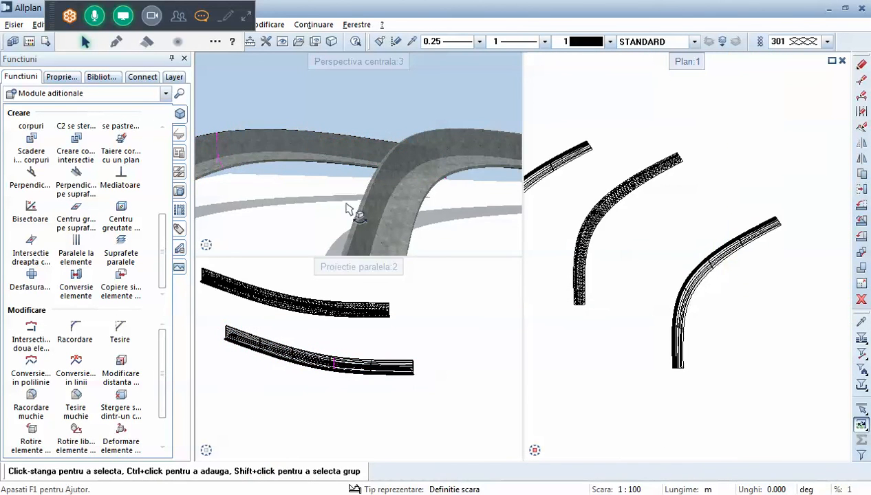
# Convert the new wall copy into a polygonal 3D element with Densitate 0.5
pyautogui.scroll(-4, 439, 226)
pyautogui.scroll(3, 438, 227)
pyautogui.moveTo(440, 227); pyautogui.dragTo(432, 215, button='middle')
pyautogui.scroll(-3, 433, 217)
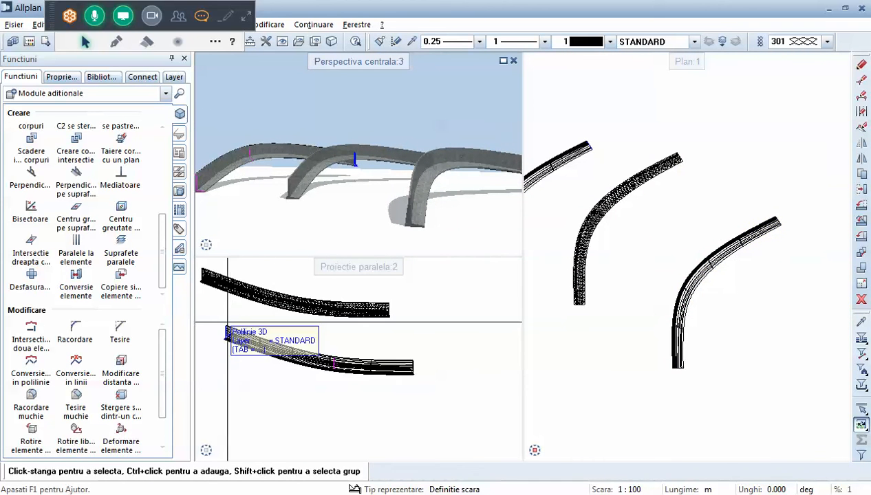
pyautogui.click(76, 275)
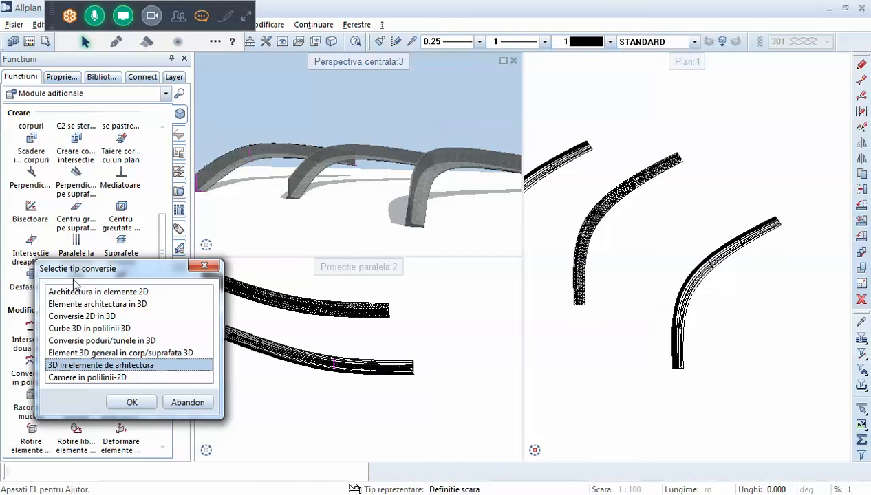
pyautogui.doubleClick(150, 363)
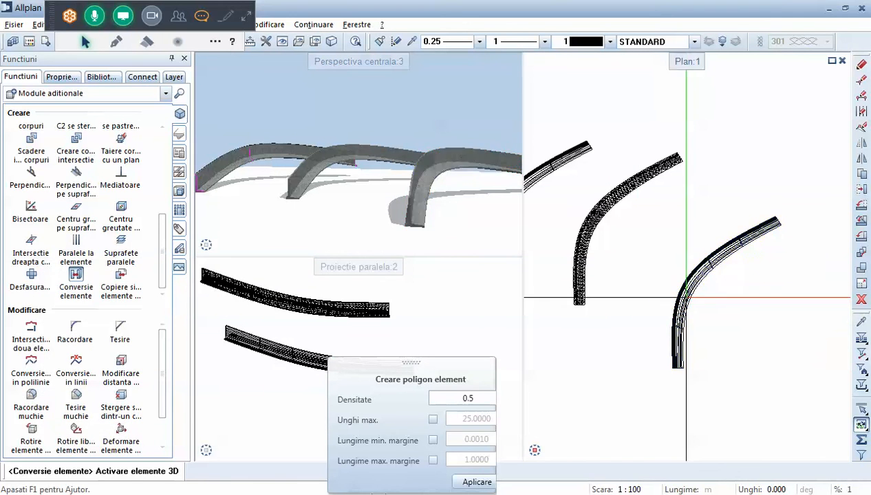
pyautogui.click(481, 483)
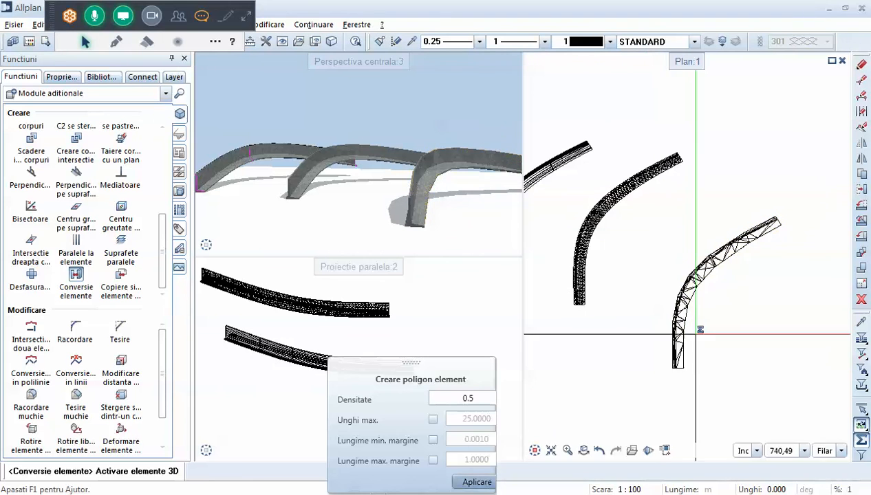
# Start Desfasurata with the polygonal wall's end profile as reference surface and place it beside the wall in plan at angle 0.000
pyautogui.click(31, 275)
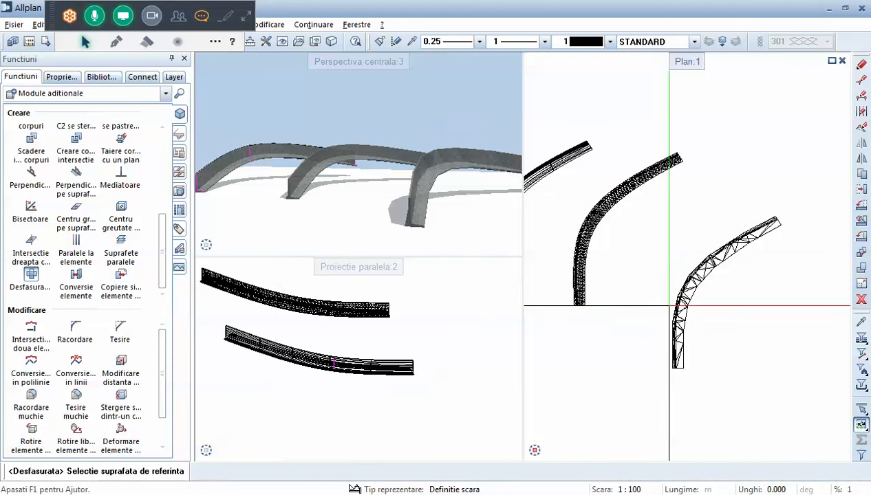
pyautogui.scroll(5, 676, 358)
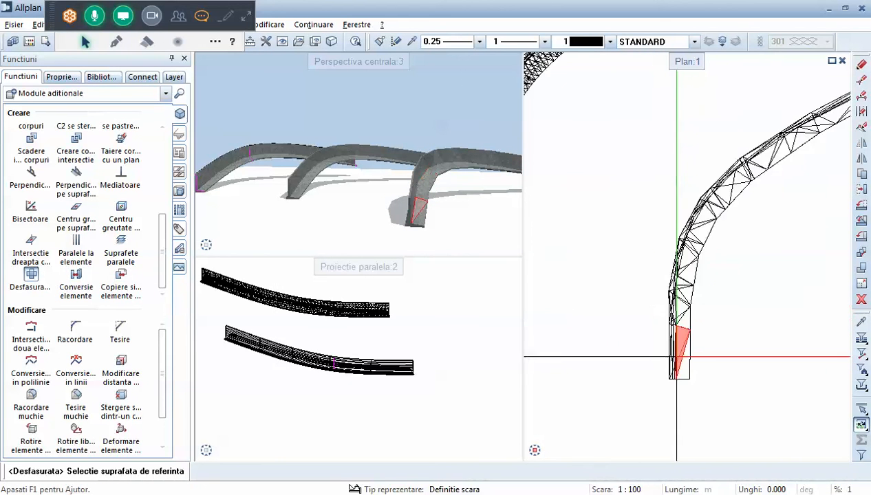
pyautogui.click(535, 434)
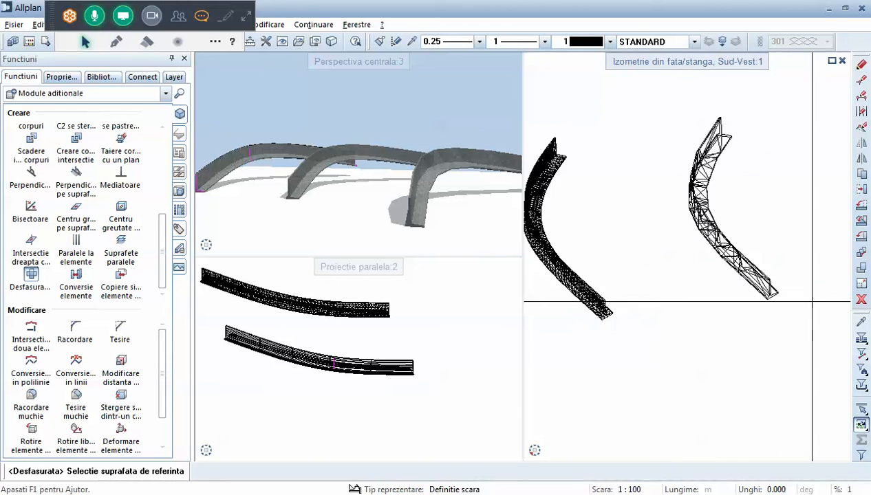
pyautogui.click(747, 296)
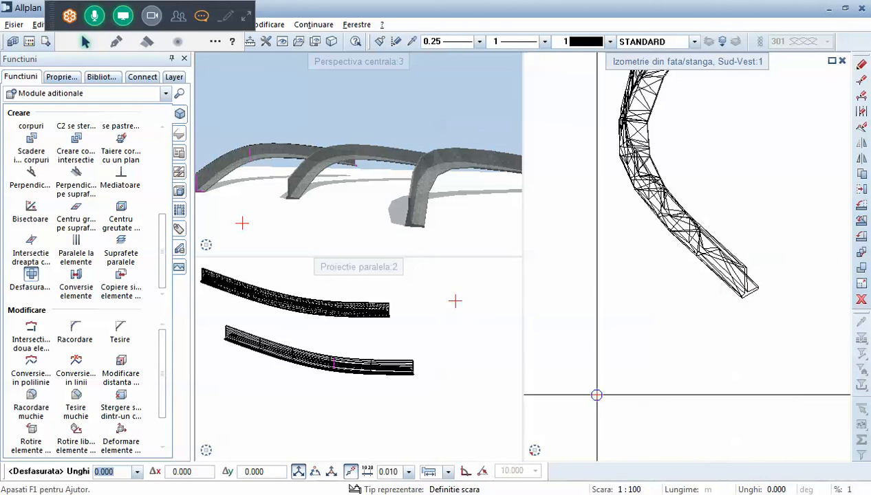
pyautogui.moveTo(534, 459)
pyautogui.click(554, 430)
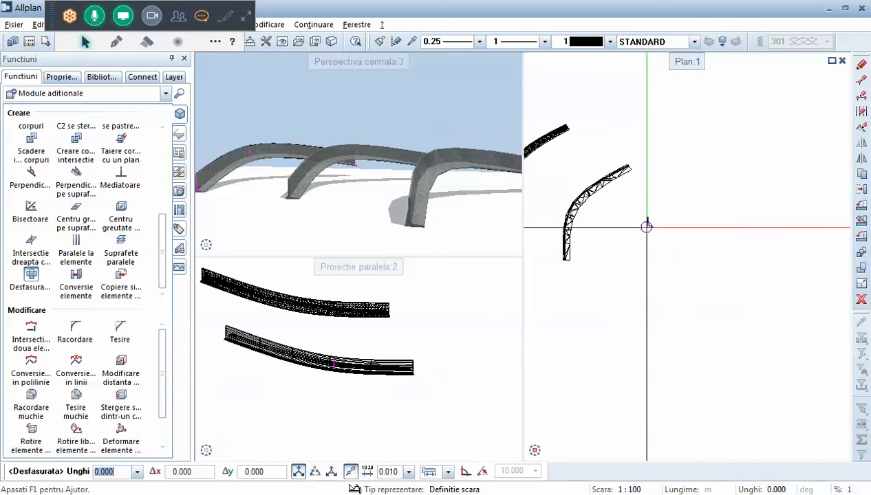
pyautogui.press('Return')
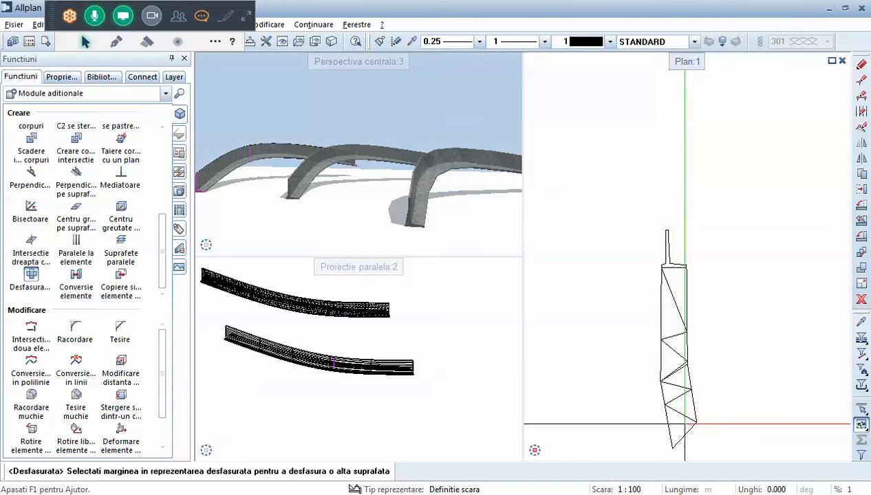
# Unfold the wall's adjoining triangular faces one after another, edge by edge from the placed end profile
pyautogui.scroll(-1, 700, 356)
pyautogui.scroll(2, 700, 356)
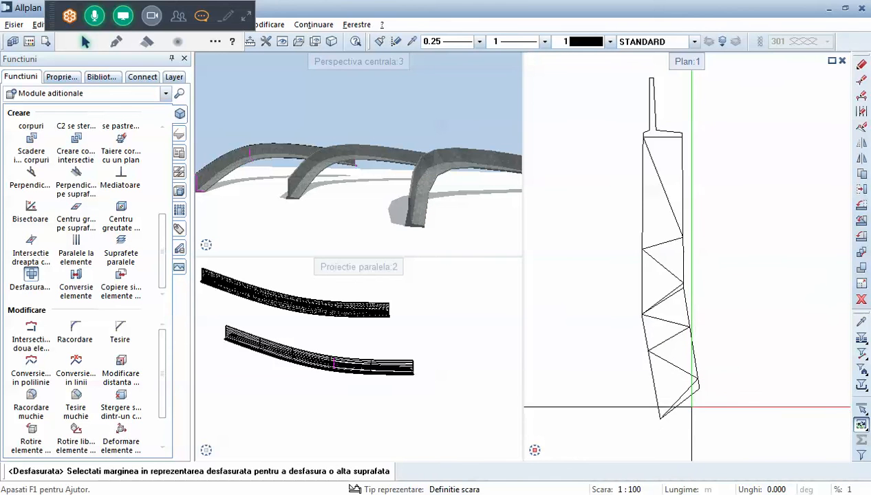
pyautogui.scroll(-2, 698, 420)
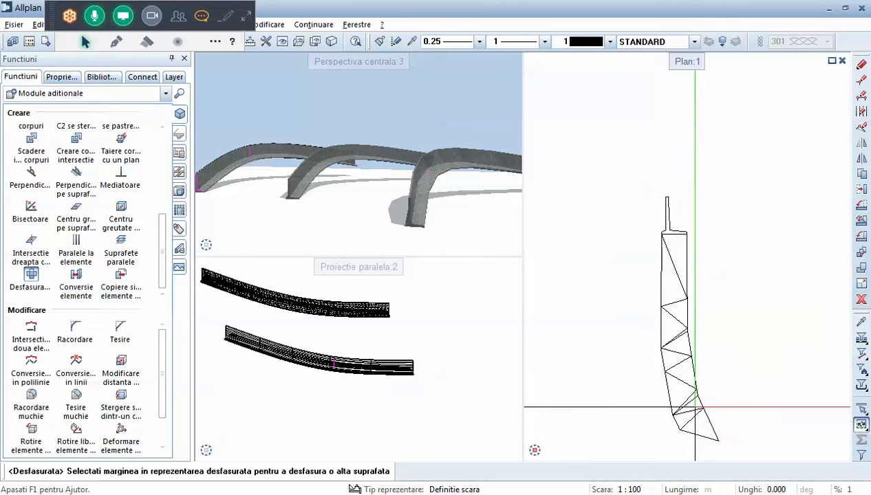
pyautogui.moveTo(689, 412); pyautogui.dragTo(628, 303, button='middle')
pyautogui.scroll(-5, 628, 303)
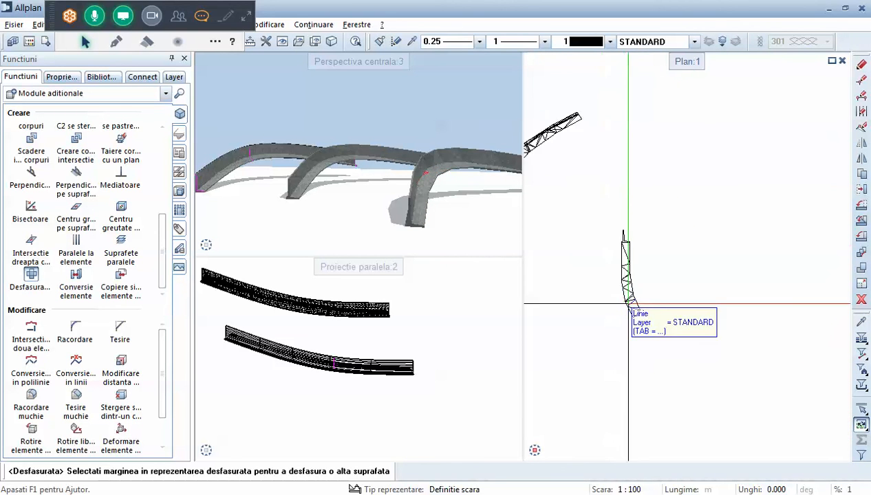
pyautogui.scroll(5, 628, 303)
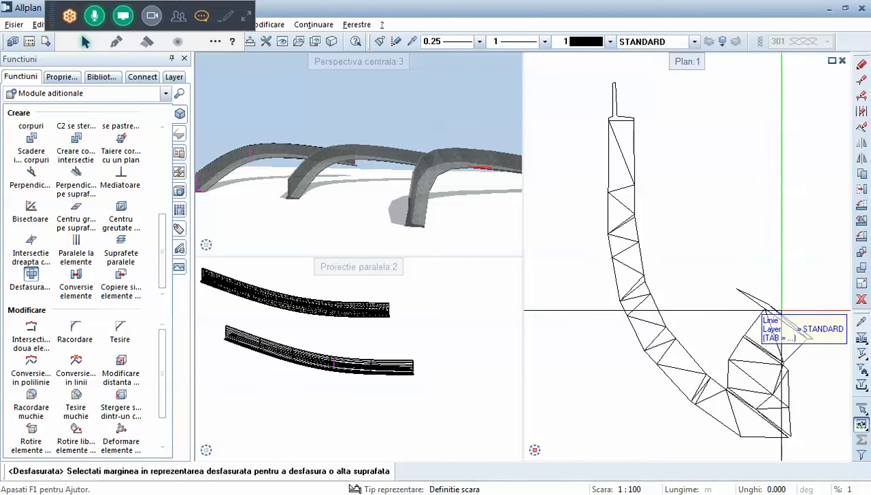
pyautogui.scroll(2, 774, 308)
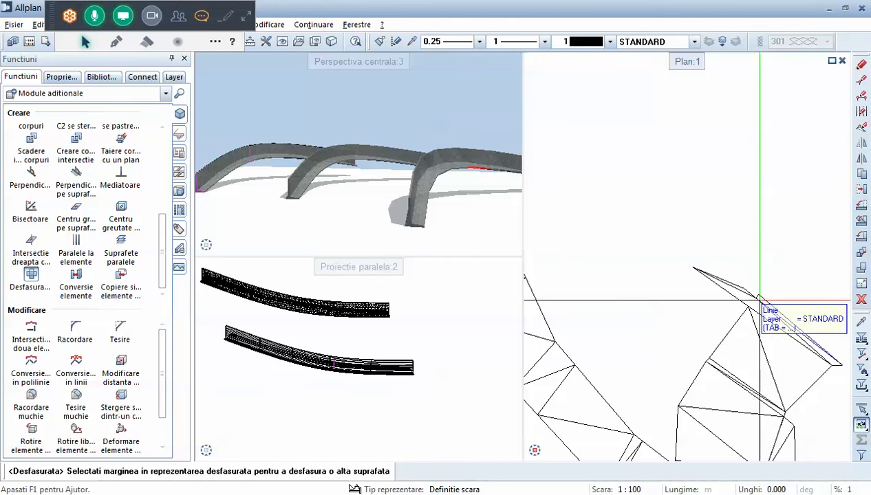
# Unfold the adjoining triangular faces along the outer edge of the wall's unfolded strip, one edge at a time
pyautogui.click(774, 299)
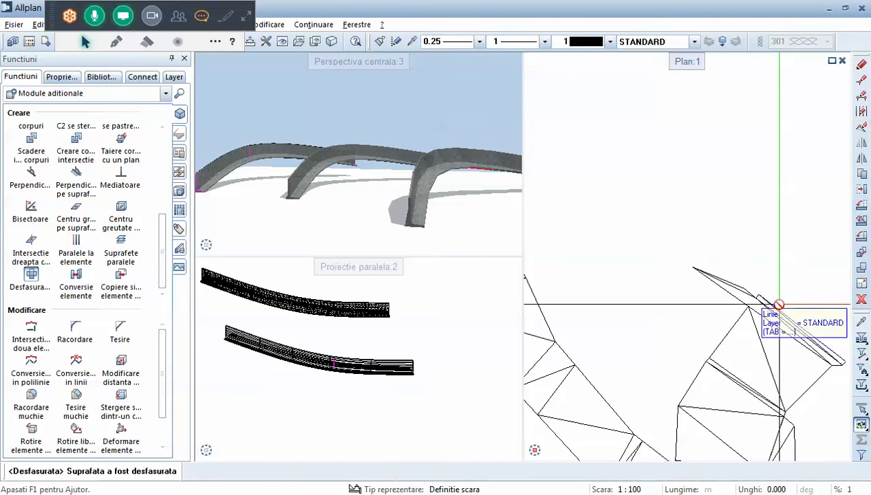
pyautogui.click(784, 309)
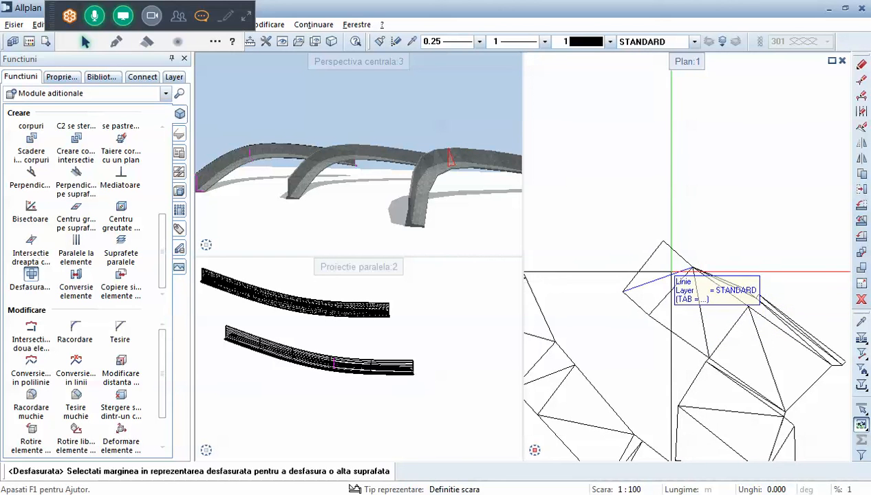
pyautogui.click(672, 272)
pyautogui.click(650, 259)
pyautogui.click(635, 242)
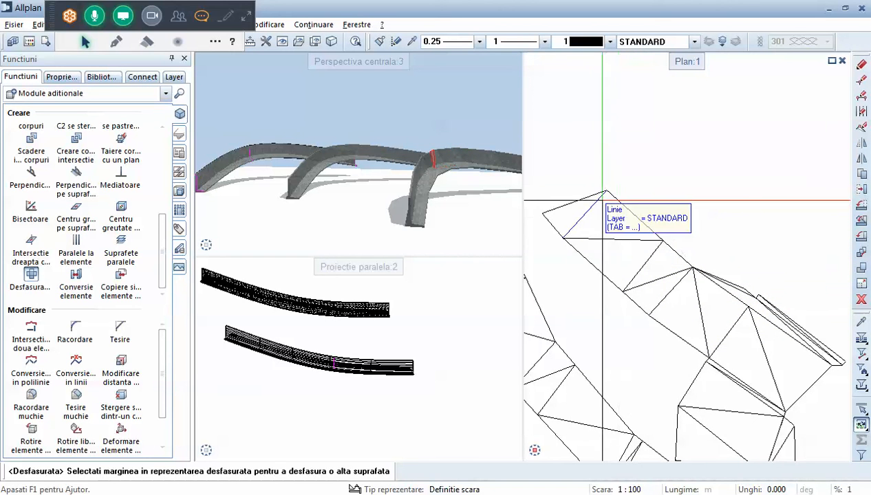
pyautogui.click(602, 200)
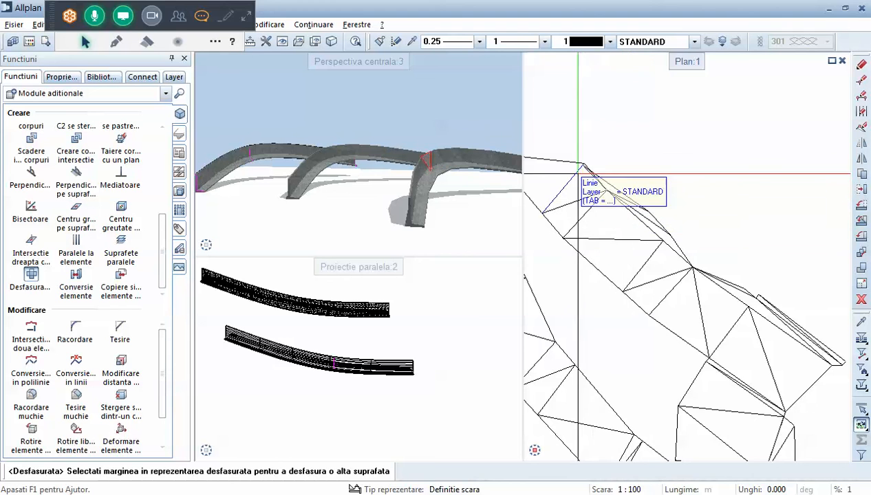
pyautogui.scroll(-3, 578, 173)
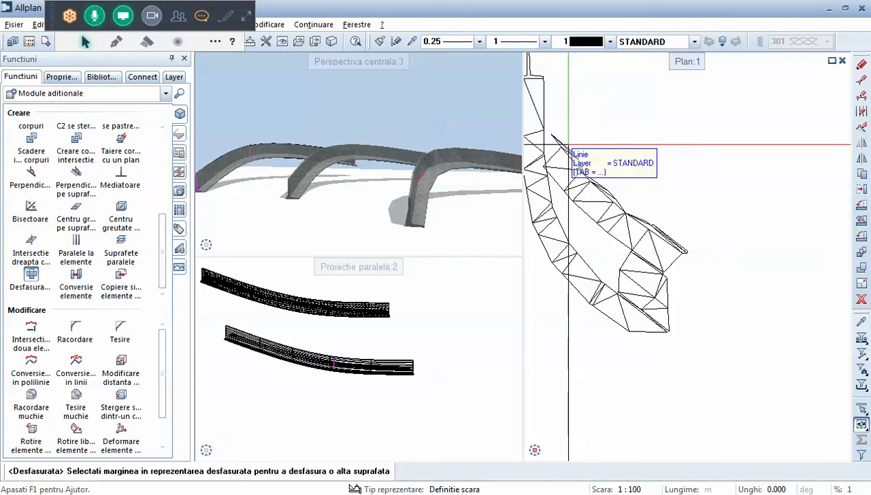
pyautogui.scroll(-3, 628, 178)
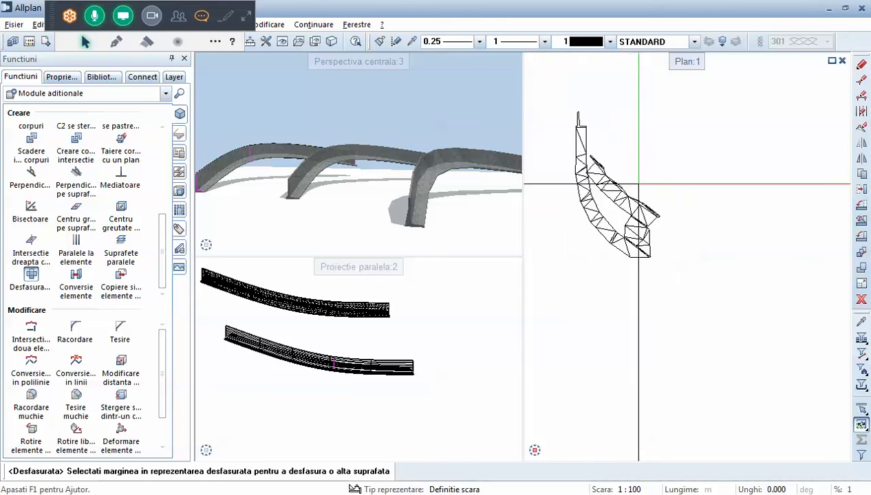
pyautogui.scroll(4, 583, 120)
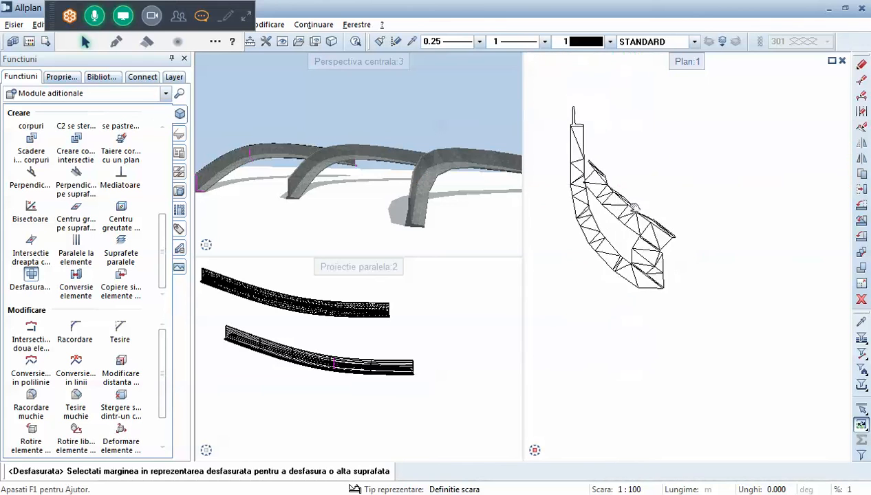
# Unfold the remaining wall faces outward from the end profile's free edges and finish the Desfasurata command
pyautogui.click(588, 127)
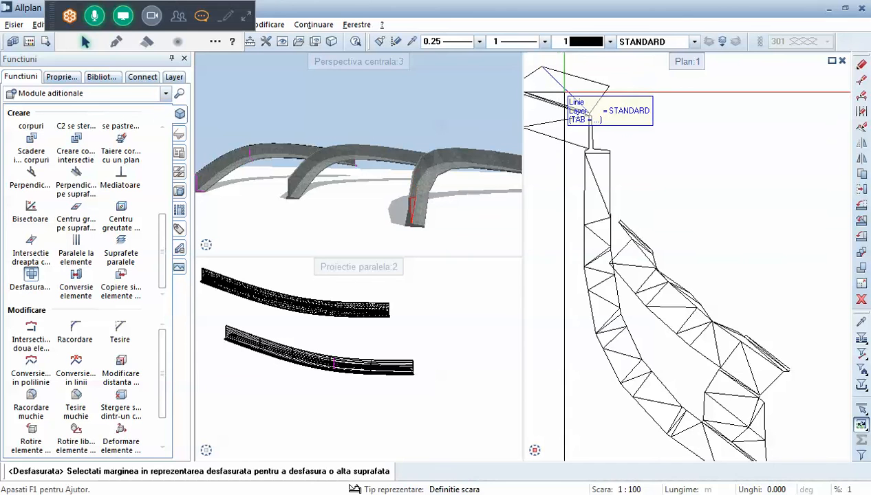
pyautogui.moveTo(590, 70); pyautogui.dragTo(614, 234, button='middle')
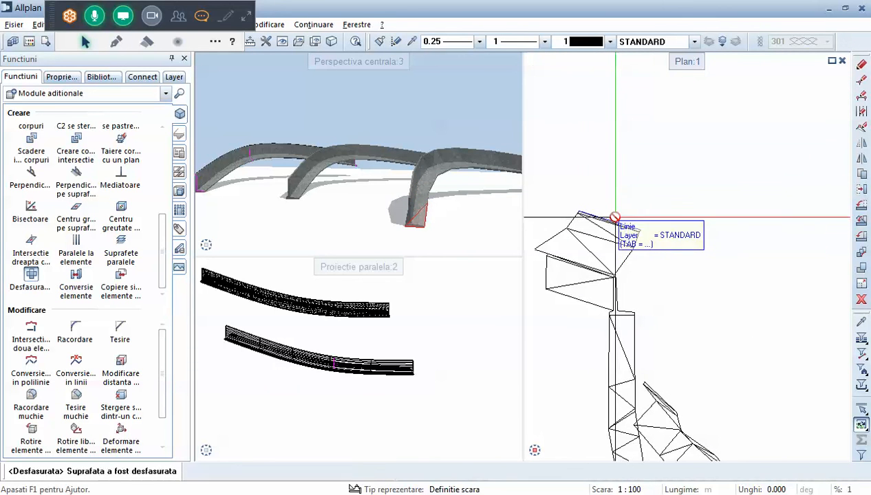
pyautogui.scroll(2, 601, 220)
pyautogui.scroll(-3, 606, 218)
pyautogui.scroll(3, 617, 231)
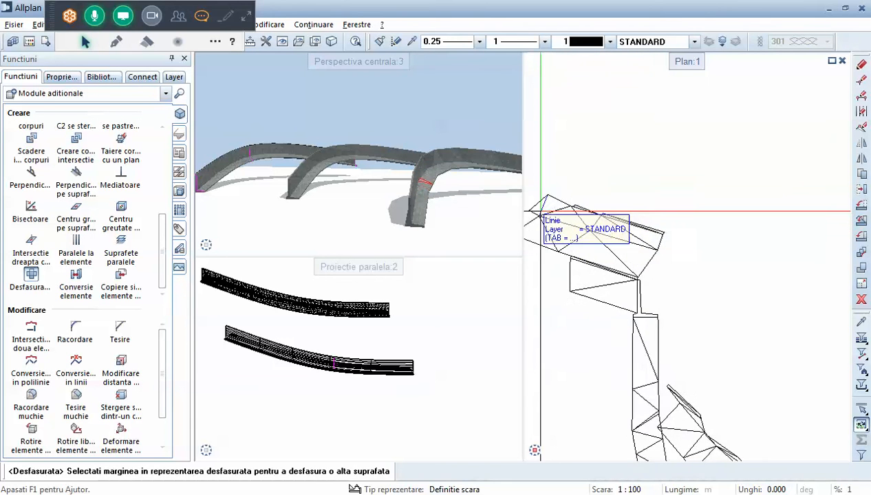
pyautogui.moveTo(579, 212); pyautogui.dragTo(733, 242, button='middle')
pyautogui.scroll(1, 627, 253)
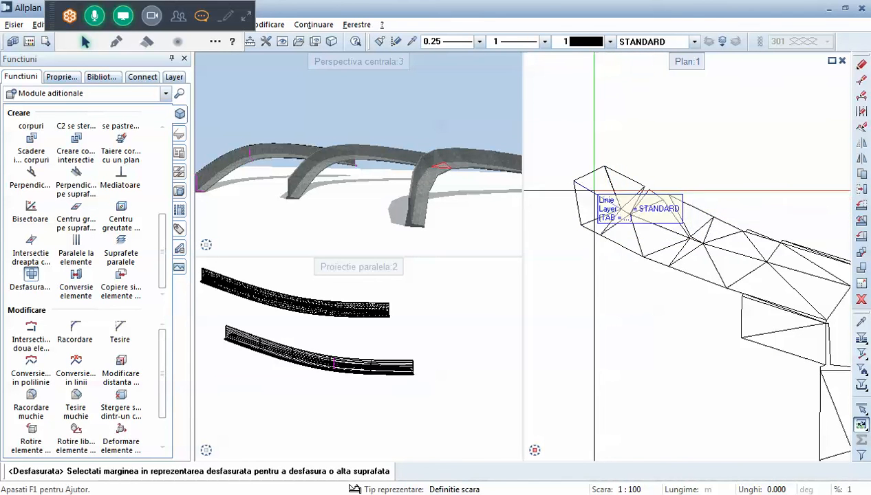
pyautogui.scroll(-7, 680, 189)
pyautogui.scroll(3, 757, 189)
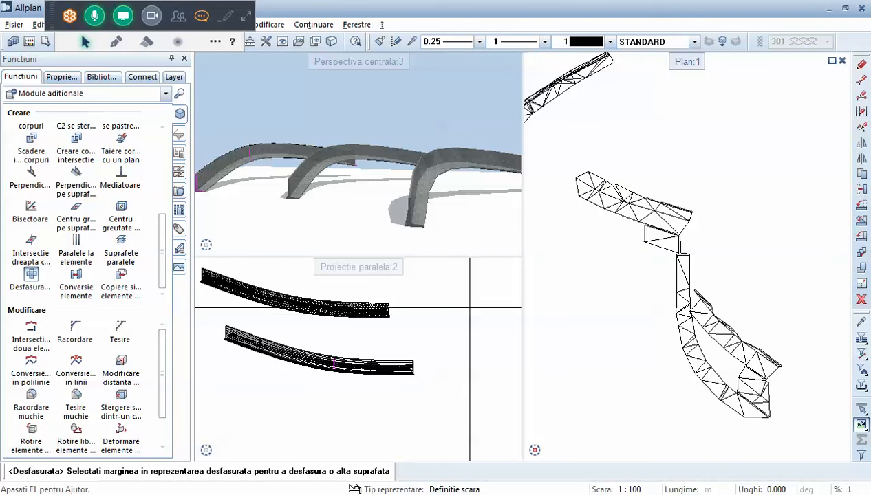
pyautogui.click(677, 283)
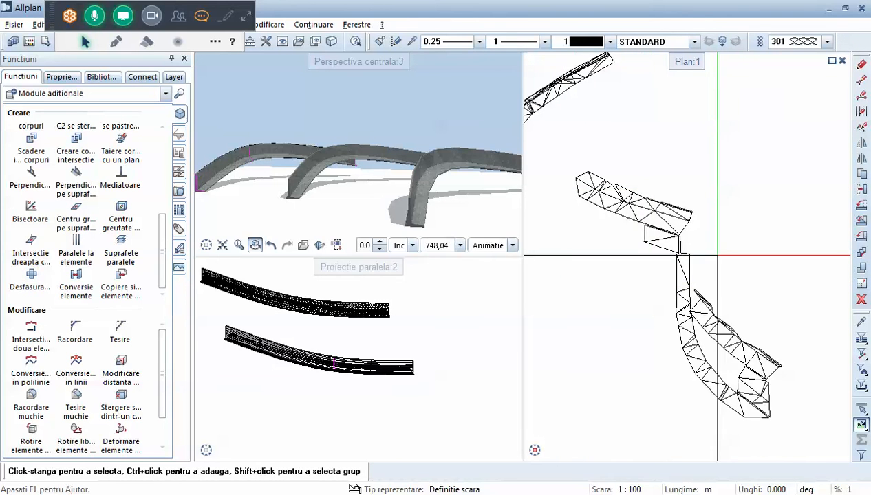
pyautogui.scroll(-4, 717, 255)
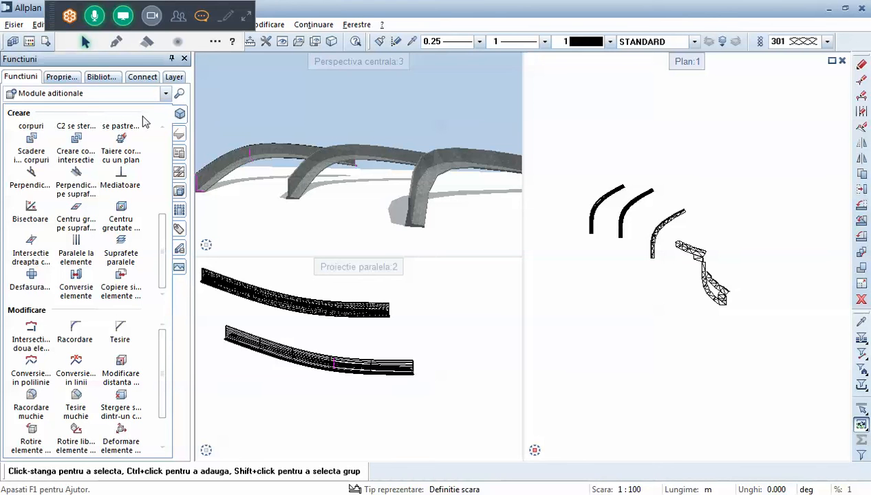
pyautogui.moveTo(163, 234); pyautogui.dragTo(164, 152)
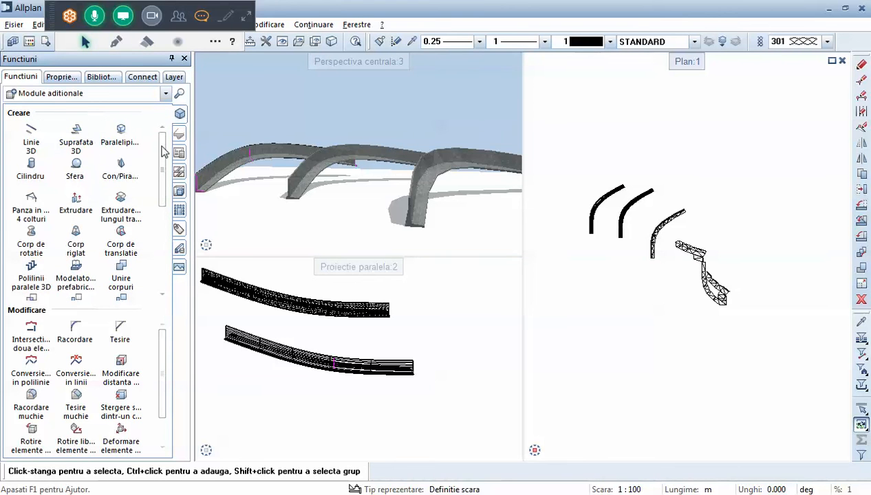
pyautogui.click(66, 143)
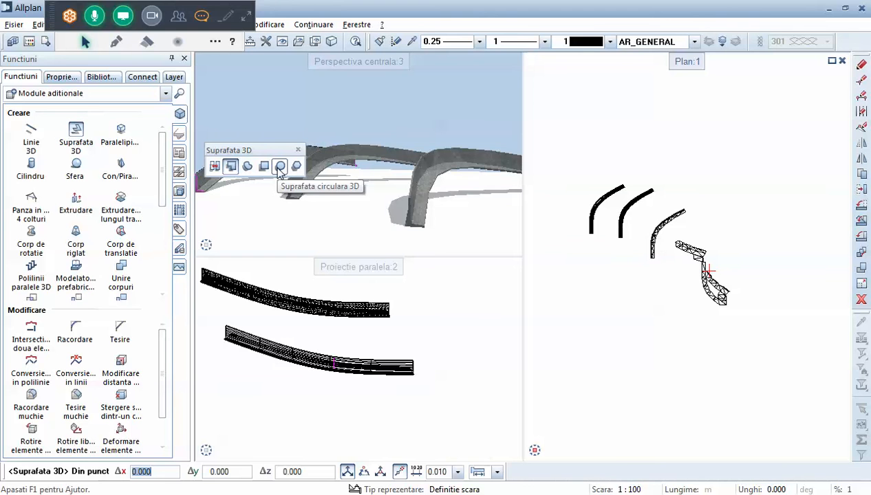
pyautogui.click(280, 167)
pyautogui.click(604, 348)
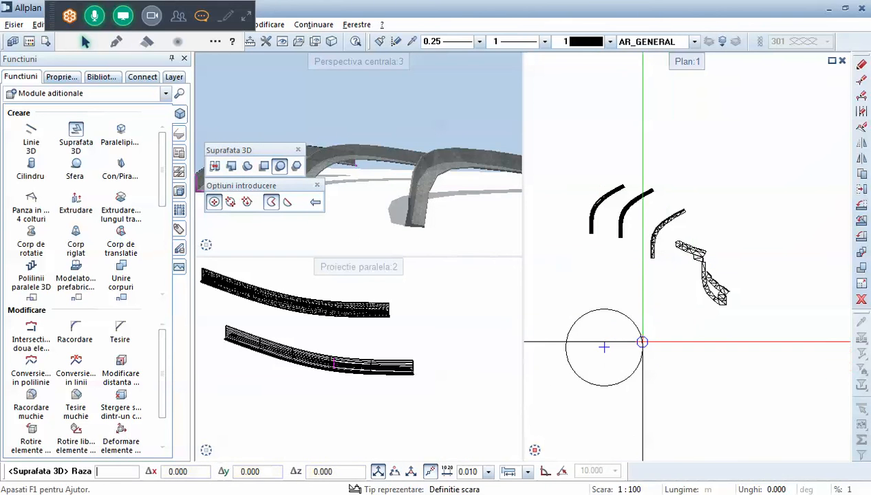
pyautogui.press('Escape')
# Draw a flat horizontal 2D ellipse with a first radius of about 14.8 m in the free area below the walls in plan
pyautogui.click(27, 94)
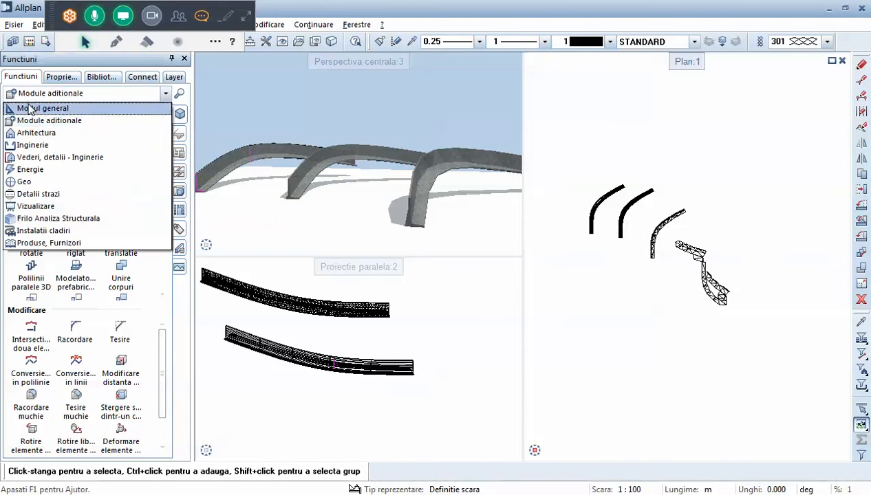
pyautogui.click(32, 113)
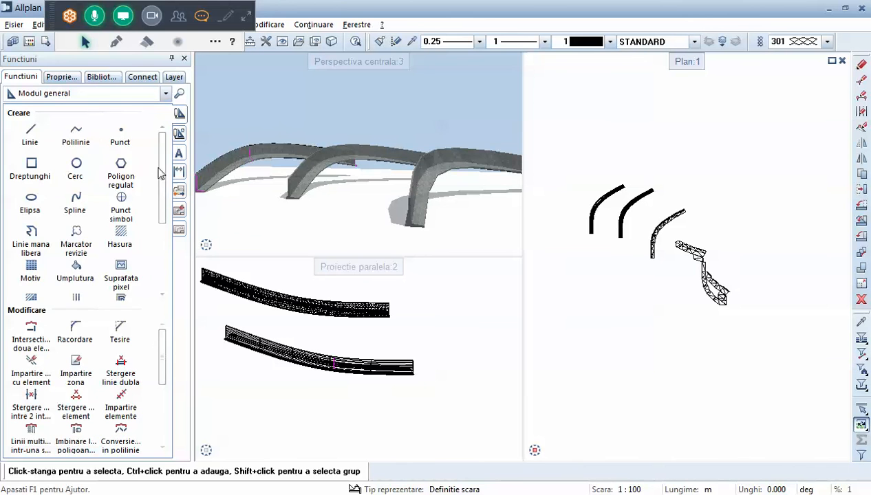
pyautogui.scroll(-5, 158, 172)
pyautogui.scroll(5, 153, 167)
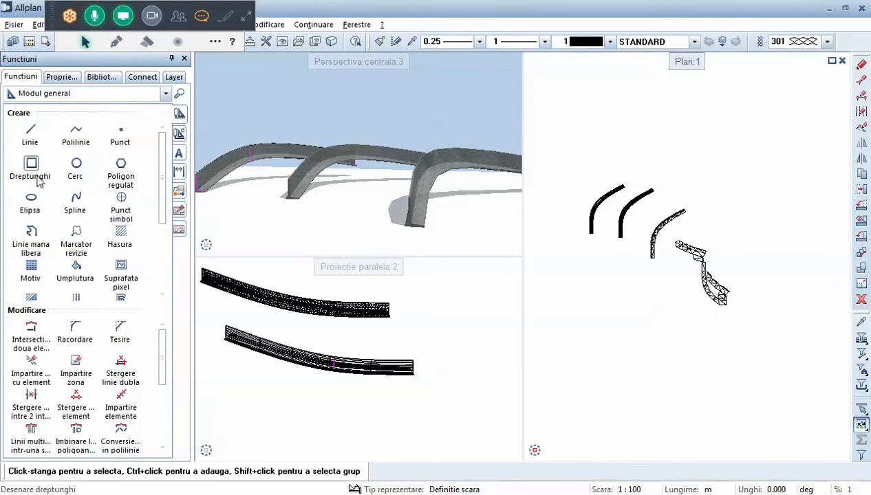
pyautogui.click(31, 201)
pyautogui.click(604, 344)
pyautogui.scroll(2, 657, 340)
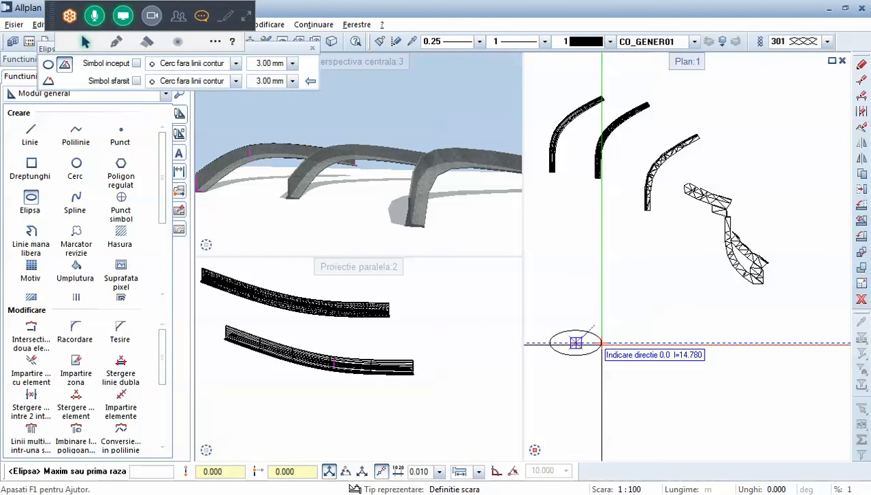
pyautogui.click(602, 343)
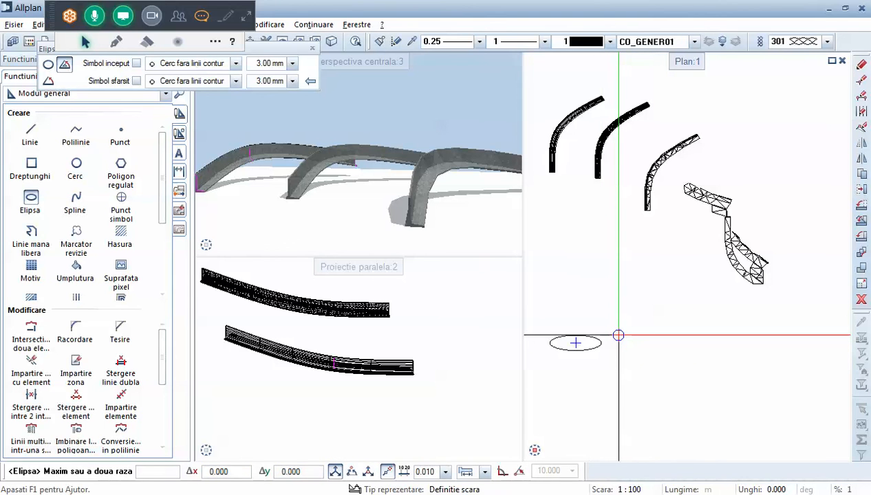
pyautogui.click(618, 335)
pyautogui.scroll(2, 588, 356)
pyautogui.press('Escape')
pyautogui.scroll(-2, 649, 301)
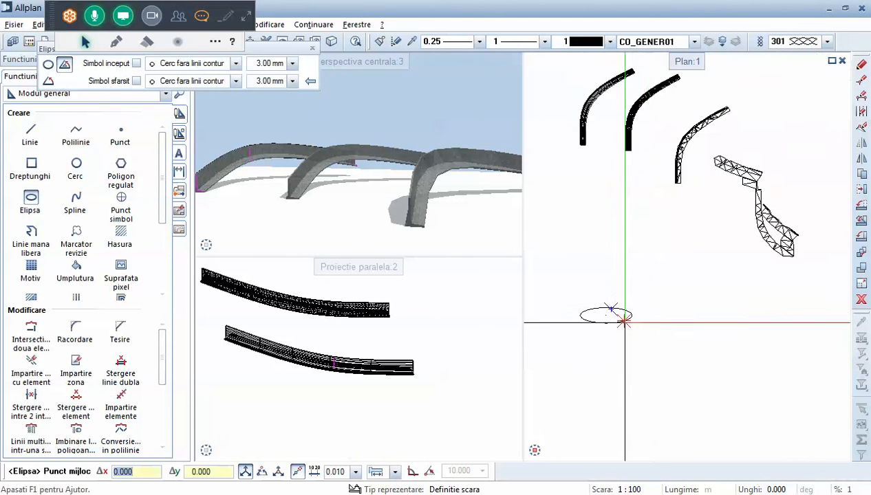
pyautogui.scroll(1, 624, 322)
pyautogui.press('Escape')
# Copy the ellipse by its centre point to a spot straight above it in plan
pyautogui.press('c')
pyautogui.click(607, 323)
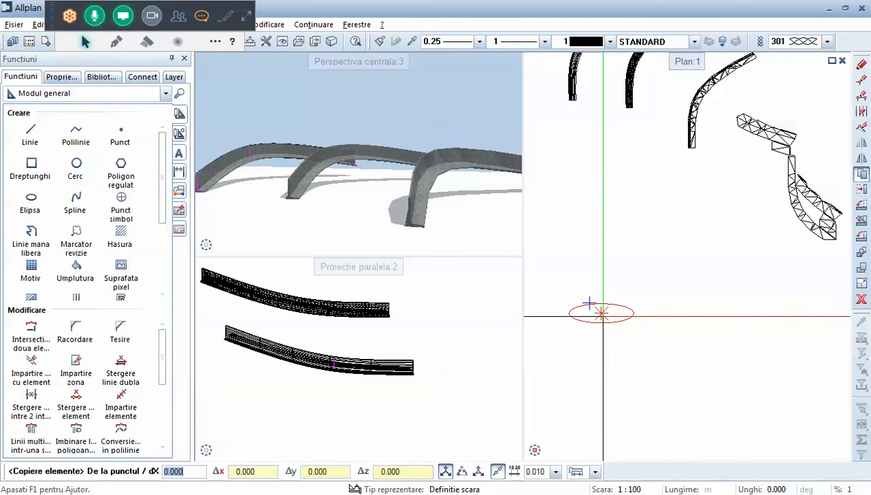
pyautogui.click(603, 316)
pyautogui.click(601, 260)
pyautogui.press('Escape')
# Stretch the copied ellipse's short radius outward by about 4.19 m
pyautogui.click(634, 260)
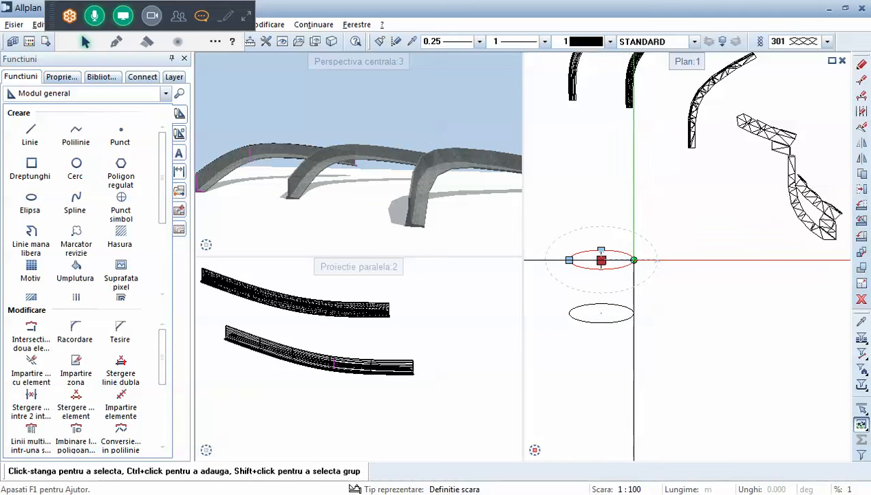
pyautogui.click(633, 260)
pyautogui.doubleClick(668, 311)
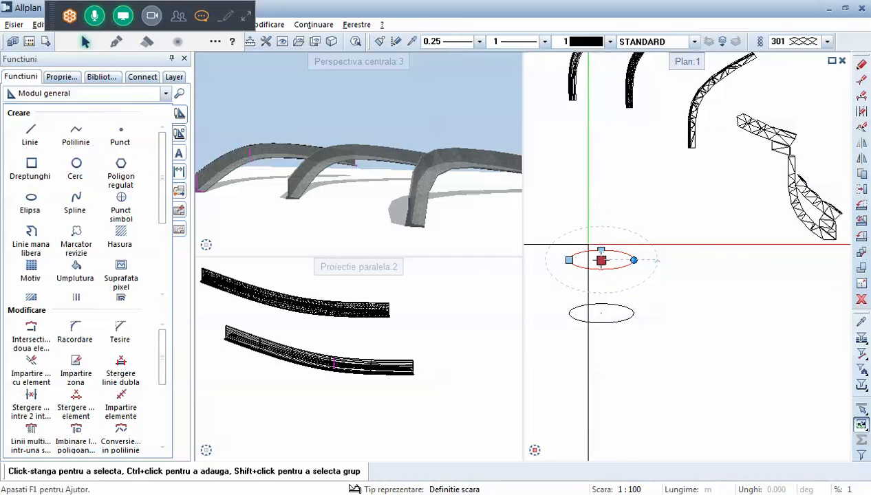
pyautogui.scroll(5, 587, 244)
pyautogui.click(629, 260)
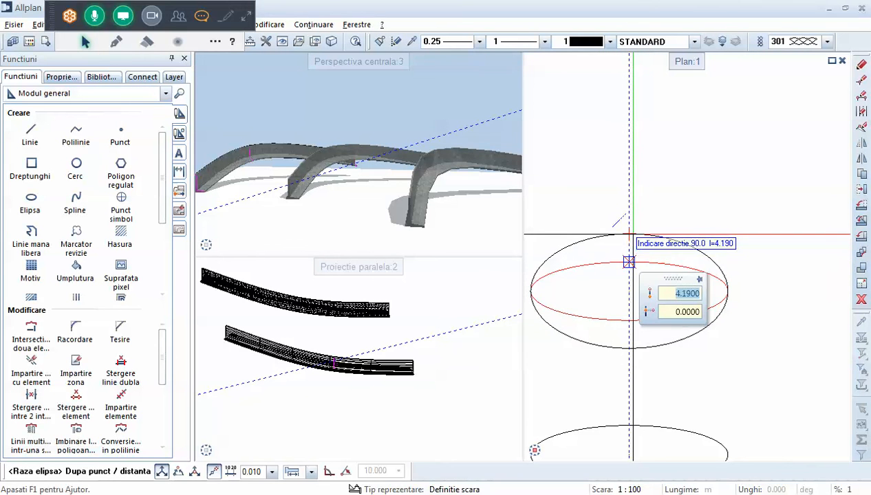
pyautogui.click(629, 235)
pyautogui.click(727, 292)
pyautogui.scroll(-2, 727, 290)
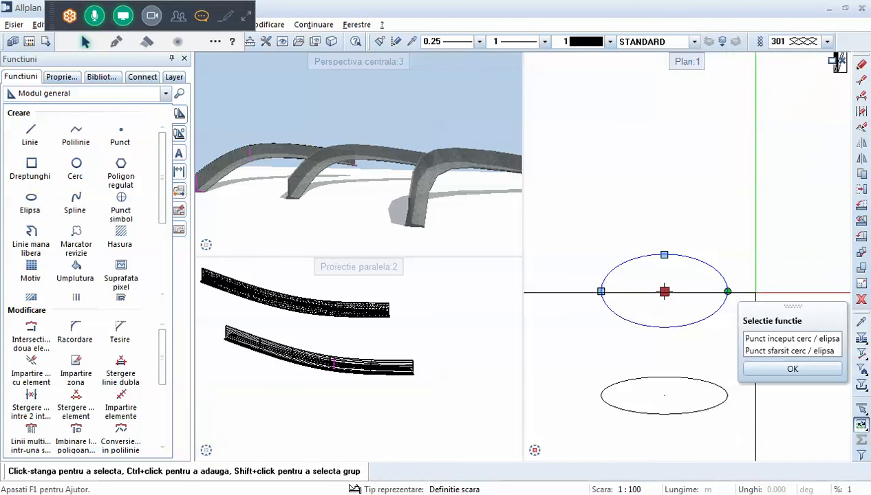
pyautogui.click(767, 337)
pyautogui.press('Escape')
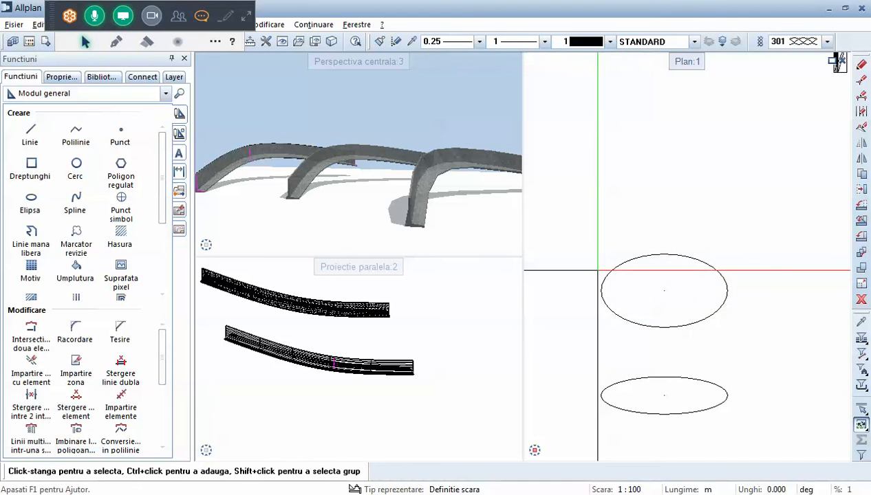
# Enlarge the copied ellipse's long radius to about 24.66 m
pyautogui.click(601, 290)
pyautogui.click(601, 291)
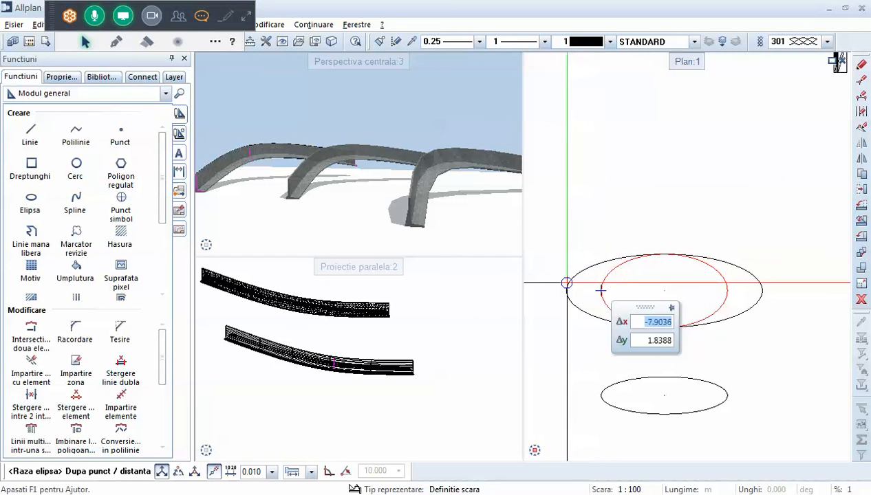
pyautogui.click(559, 283)
pyautogui.scroll(-2, 614, 278)
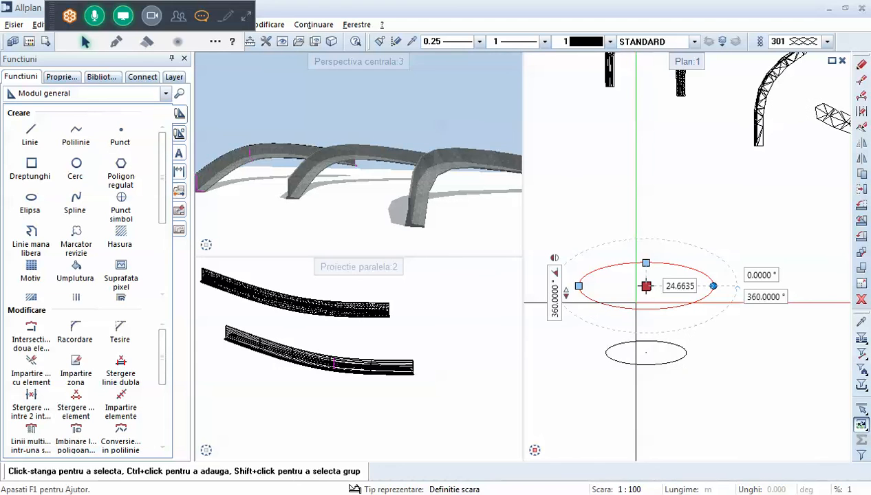
pyautogui.press('Escape')
# Copy the small ellipse by its centre point to a spot straight above the large ellipse
pyautogui.press('c')
pyautogui.click(648, 342)
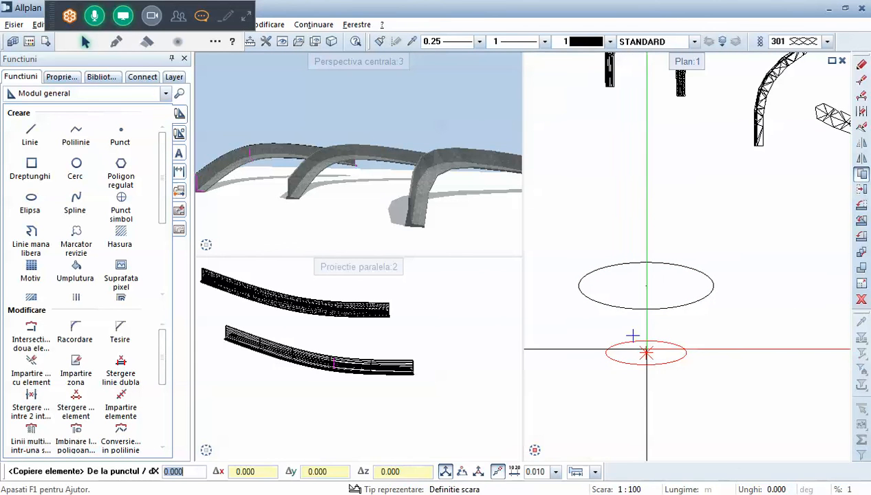
pyautogui.click(646, 353)
pyautogui.click(646, 221)
pyautogui.press('Escape')
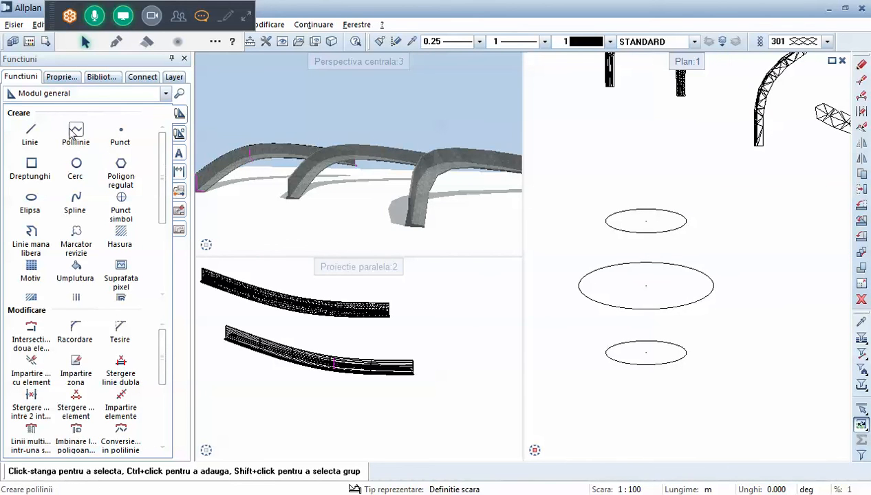
pyautogui.click(65, 97)
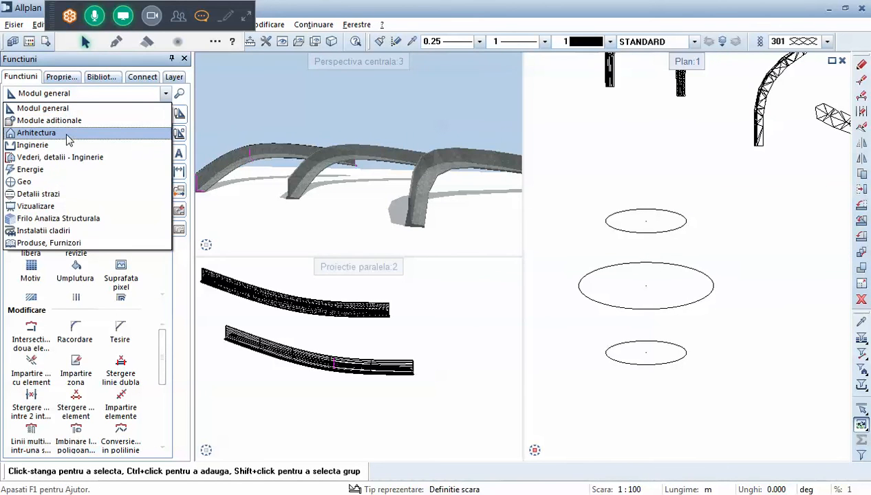
pyautogui.click(726, 279)
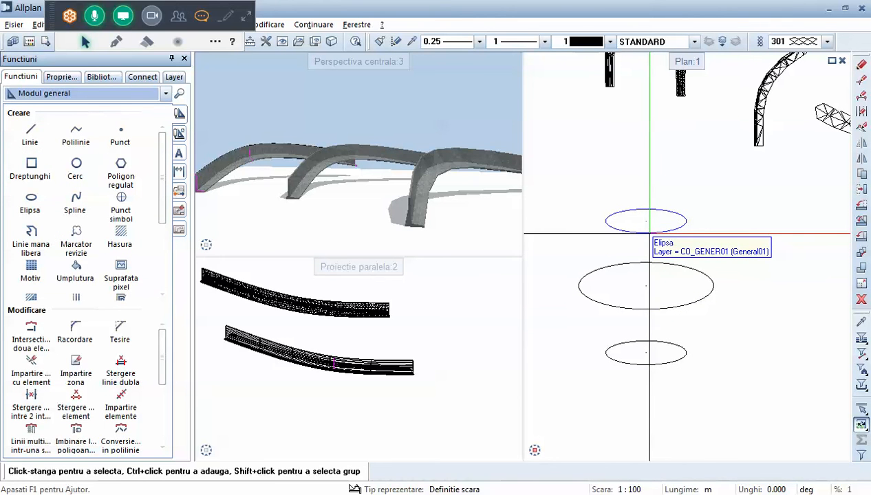
# Copy the uppermost small ellipse by its centre to a spot straight below the lowest ellipse, and delete the uppermost one
pyautogui.press('c')
pyautogui.click(649, 233)
pyautogui.click(646, 220)
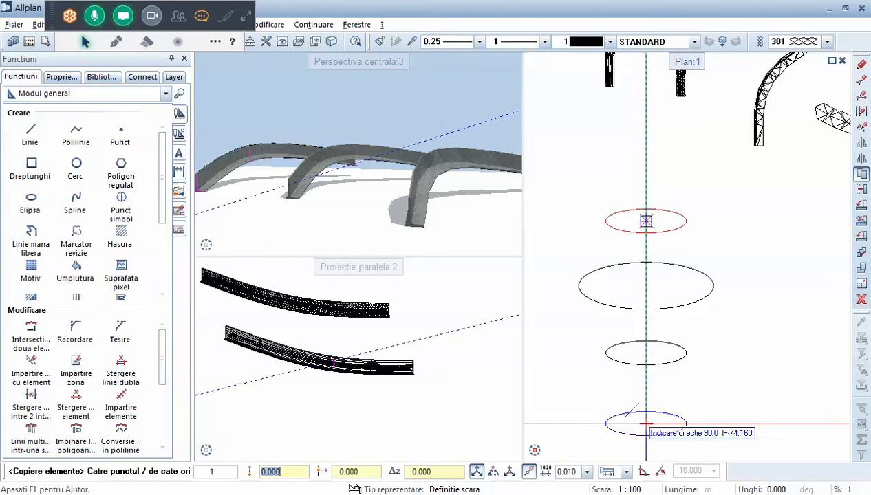
pyautogui.click(645, 432)
pyautogui.press('Escape')
pyautogui.scroll(-2, 637, 313)
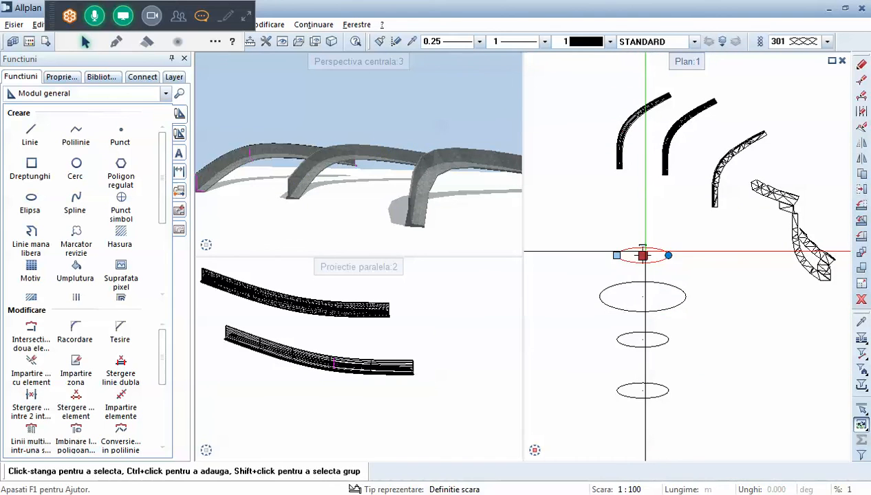
pyautogui.scroll(-1, 652, 199)
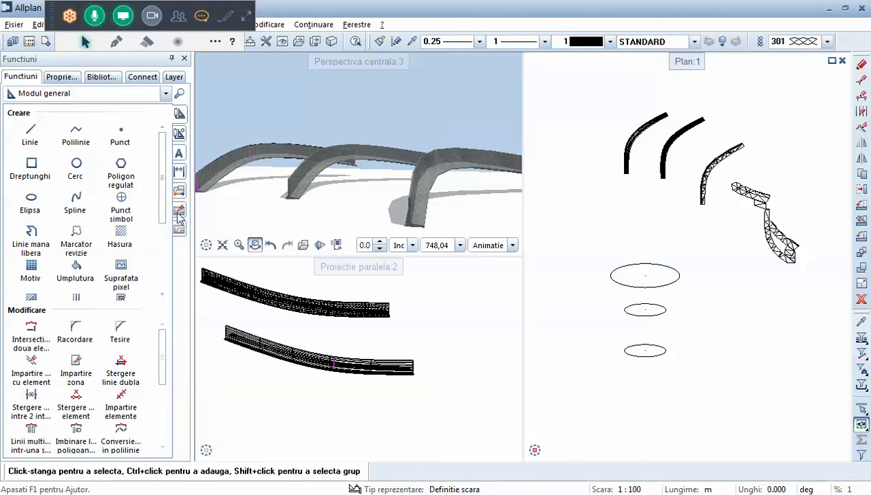
# Convert the large ellipse and the small ellipse directly below it to 3D with the Conversie 2D in 3D option
pyautogui.click(146, 94)
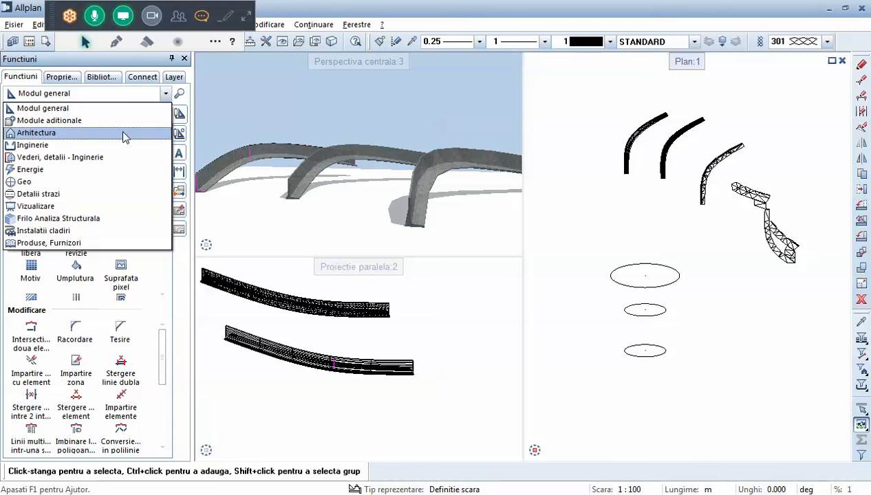
pyautogui.click(121, 121)
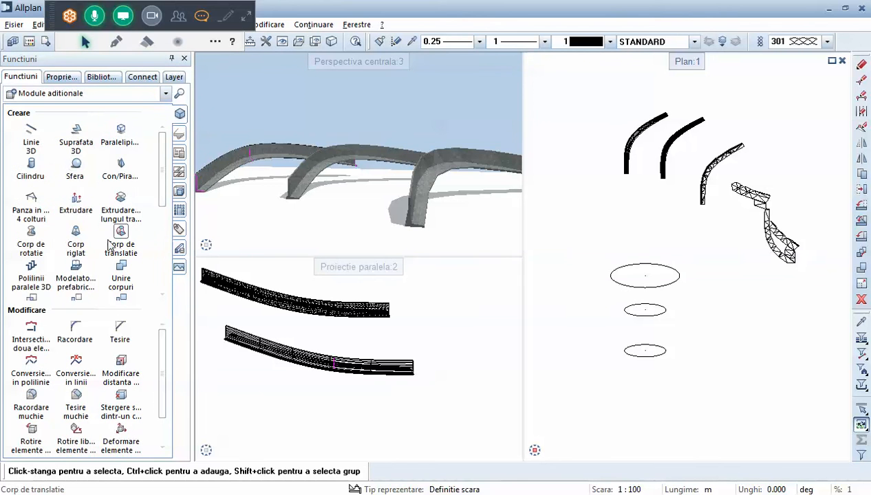
pyautogui.scroll(-5, 158, 213)
pyautogui.click(126, 281)
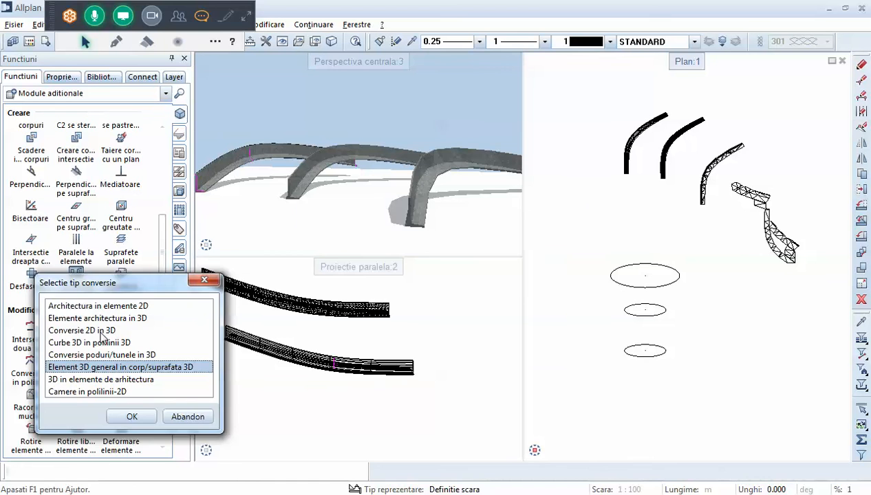
pyautogui.press('Return')
pyautogui.click(459, 285)
pyautogui.moveTo(609, 252); pyautogui.dragTo(704, 296)
pyautogui.moveTo(607, 296); pyautogui.dragTo(703, 327)
pyautogui.press('Escape')
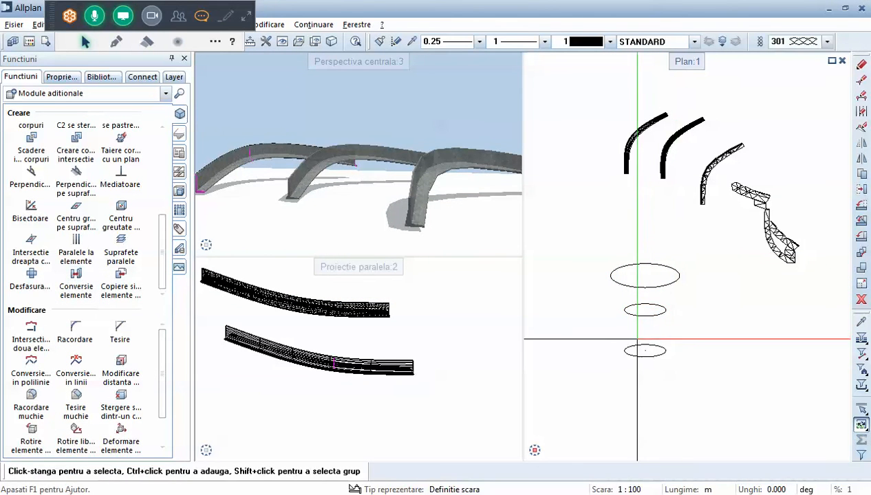
# Delete the lowest ellipse, the one not converted to 3D
pyautogui.moveTo(626, 338); pyautogui.dragTo(704, 370)
pyautogui.click(665, 352)
pyautogui.press('Delete')
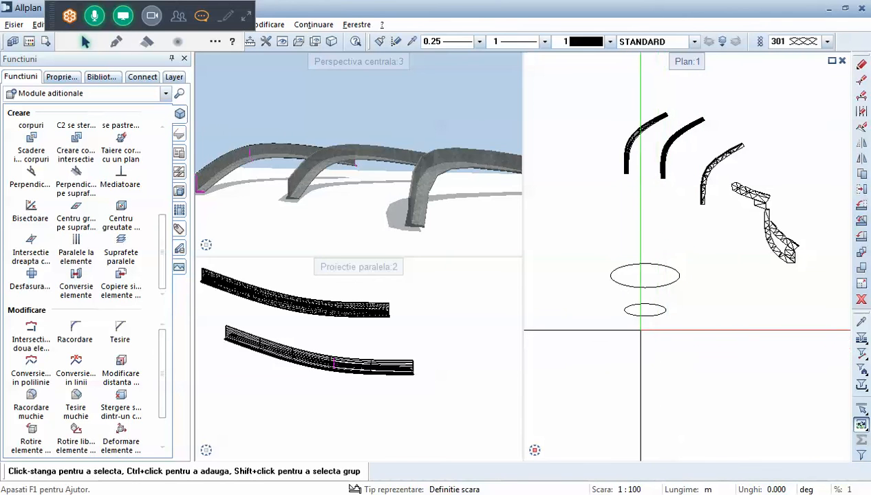
# Move the small 3D ellipse by its midpoint into the large ellipse, level with the large ellipse's long axis
pyautogui.press('m')
pyautogui.moveTo(676, 327); pyautogui.dragTo(614, 297)
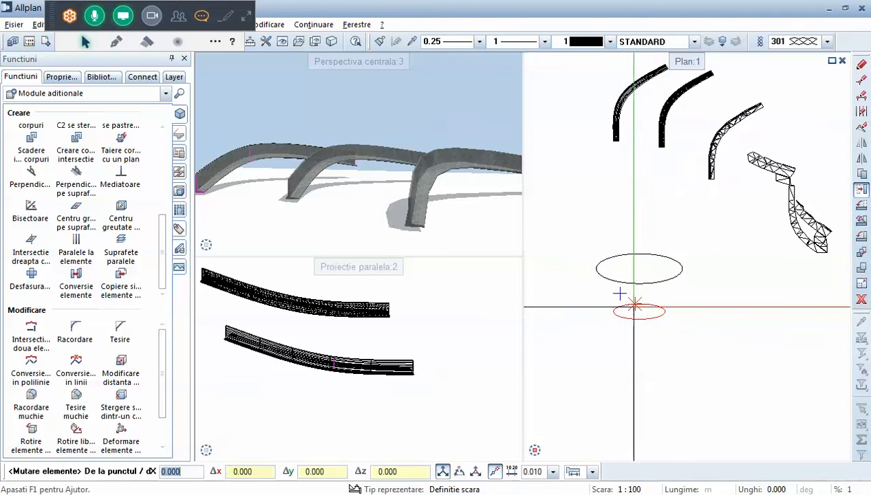
pyautogui.scroll(5, 602, 297)
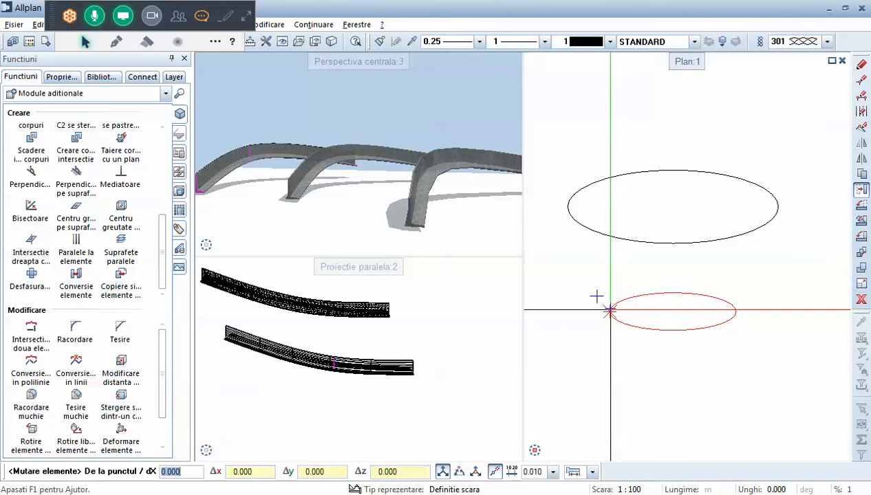
pyautogui.rightClick(596, 296)
pyautogui.click(643, 169)
pyautogui.click(610, 311)
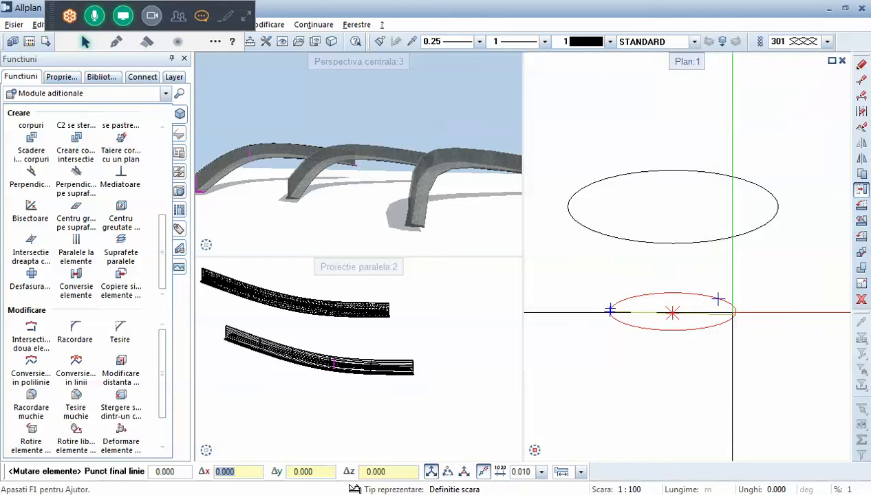
pyautogui.click(736, 311)
pyautogui.scroll(-2, 722, 304)
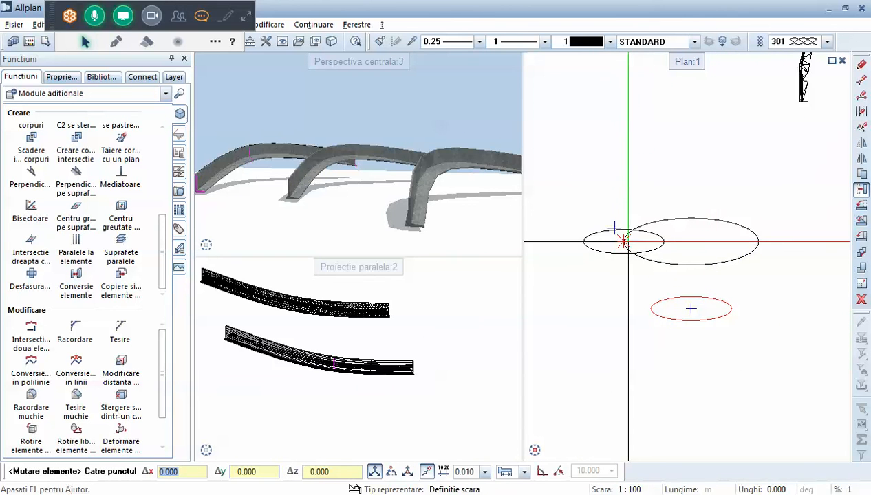
pyautogui.scroll(3, 627, 242)
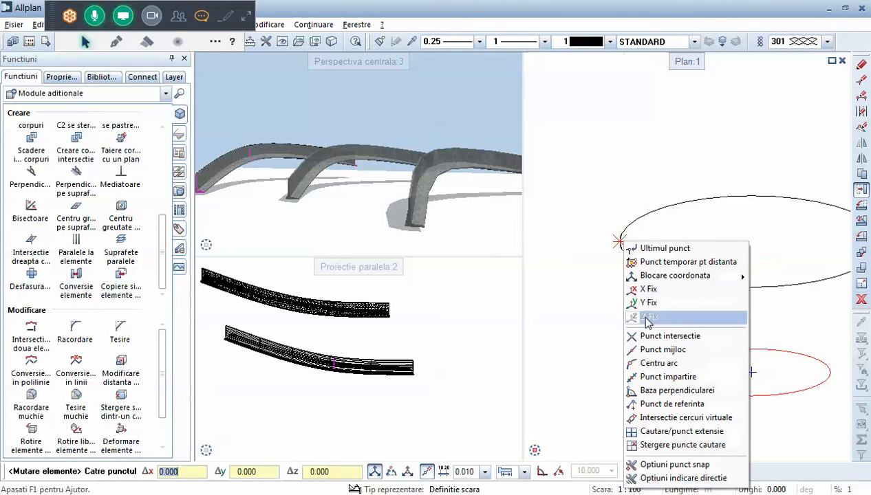
pyautogui.click(661, 351)
pyautogui.scroll(-3, 564, 257)
pyautogui.scroll(2, 697, 255)
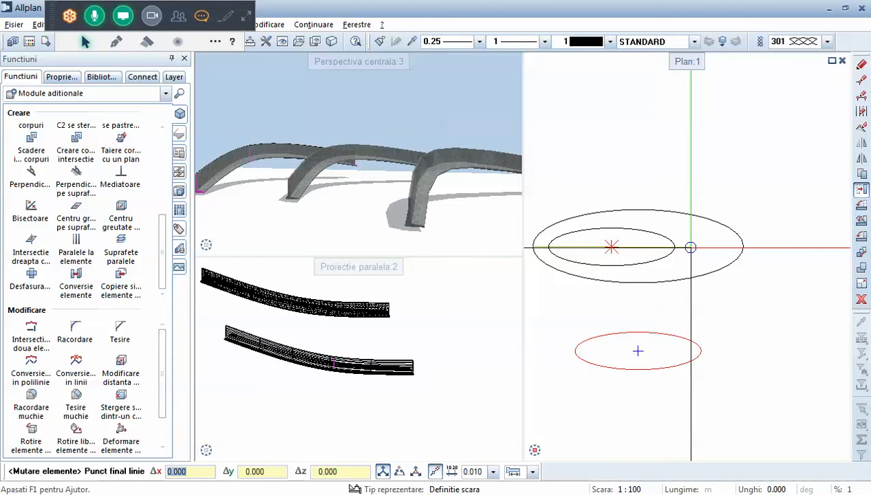
pyautogui.press('Escape')
# In the south front view, move both ellipses horizontally to clear space beyond the row of walls
pyautogui.click(615, 264)
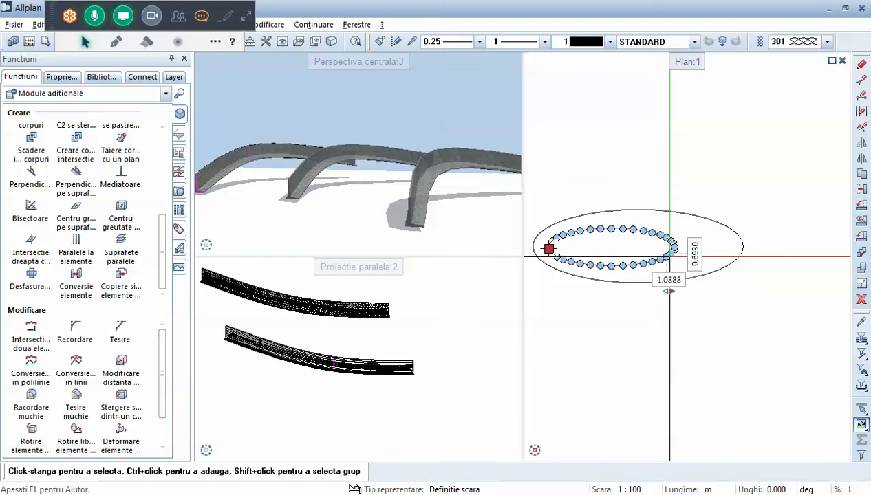
pyautogui.moveTo(534, 452)
pyautogui.click(556, 433)
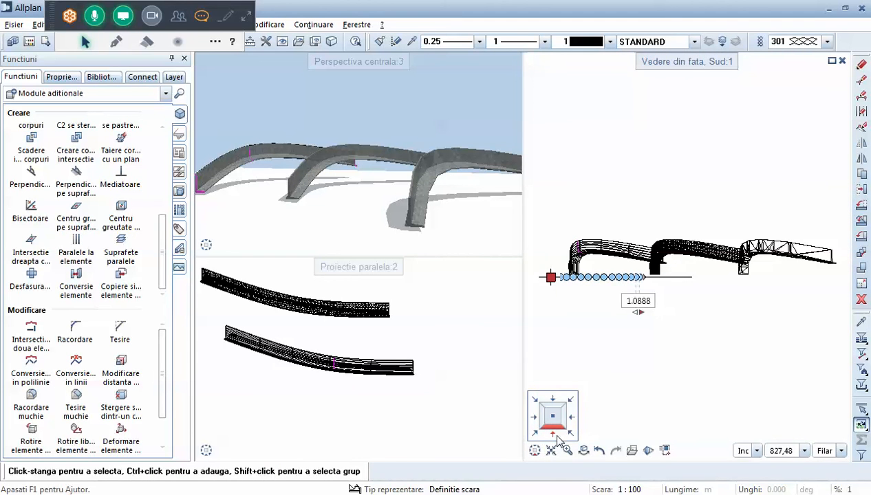
pyautogui.scroll(4, 547, 289)
pyautogui.press('Escape')
pyautogui.press('m')
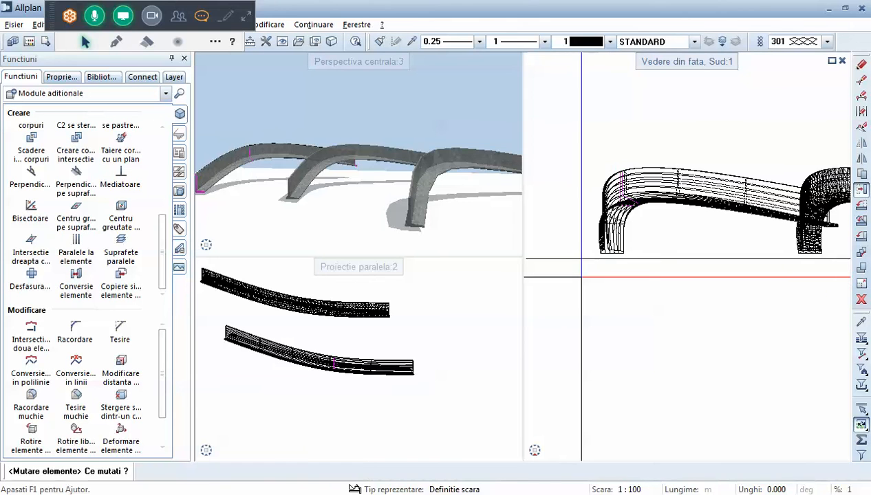
pyautogui.moveTo(582, 277); pyautogui.dragTo(544, 241)
pyautogui.click(561, 259)
pyautogui.scroll(-5, 606, 259)
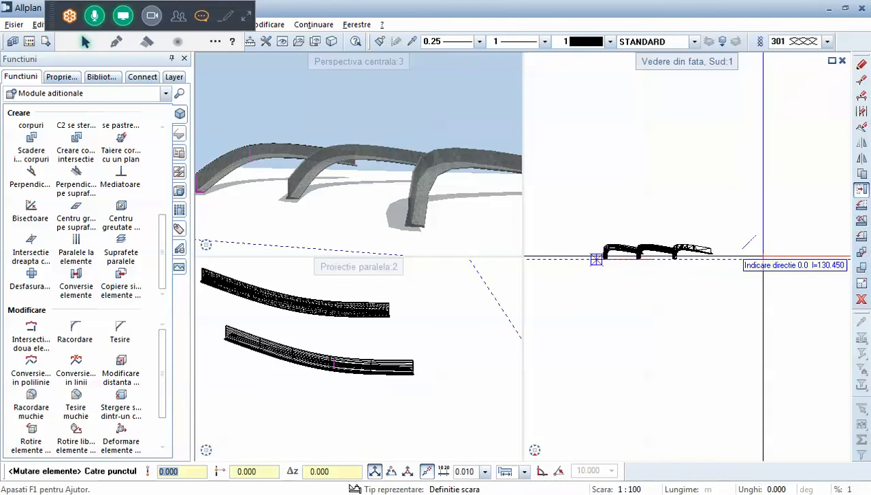
pyautogui.click(811, 257)
pyautogui.moveTo(746, 276); pyautogui.dragTo(581, 288, button='middle')
pyautogui.scroll(4, 632, 273)
pyautogui.press('Escape')
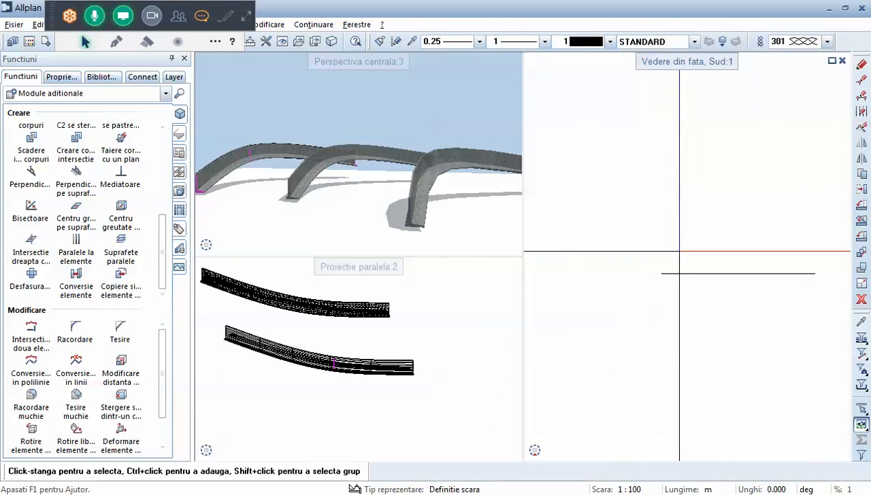
# Move the small ellipse vertically to a free position above the large ellipse in the front view
pyautogui.moveTo(672, 247); pyautogui.dragTo(809, 345)
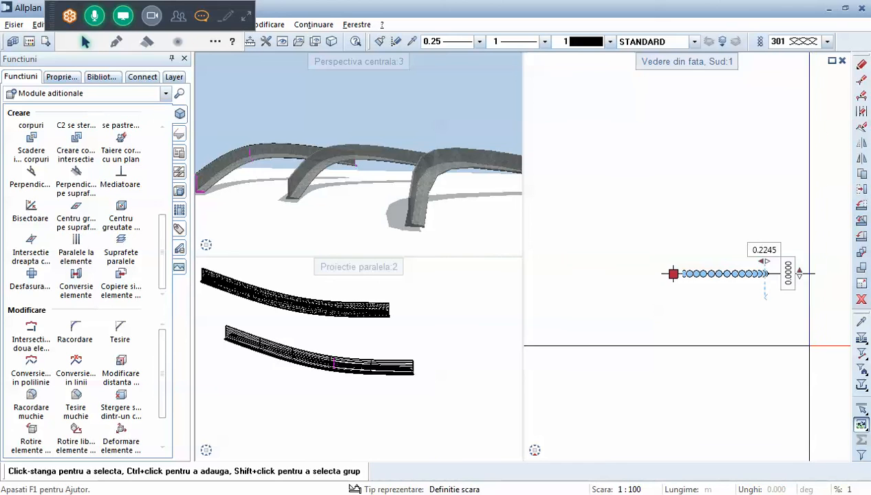
pyautogui.hotkey('ctrl', 'm')
pyautogui.click(734, 274)
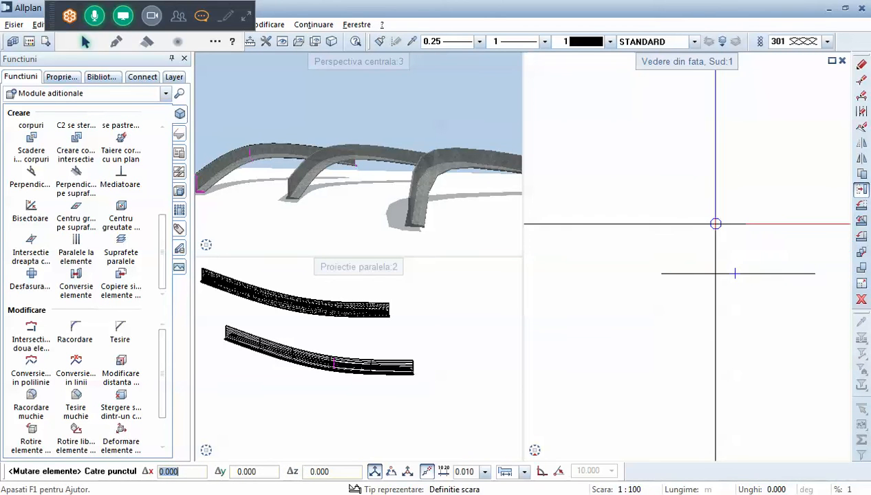
pyautogui.click(718, 207)
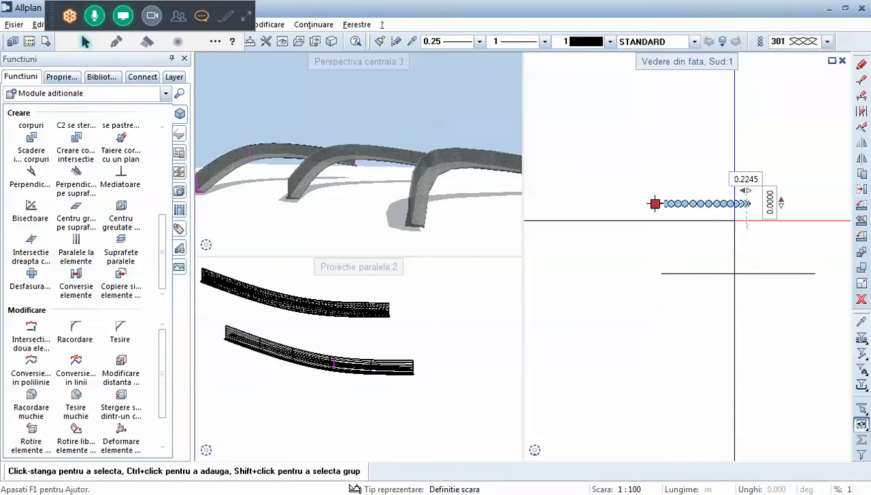
# Copy the raised small ellipse to a position below the large ellipse in the front view
pyautogui.hotkey('ctrl', 'c')
pyautogui.click(747, 203)
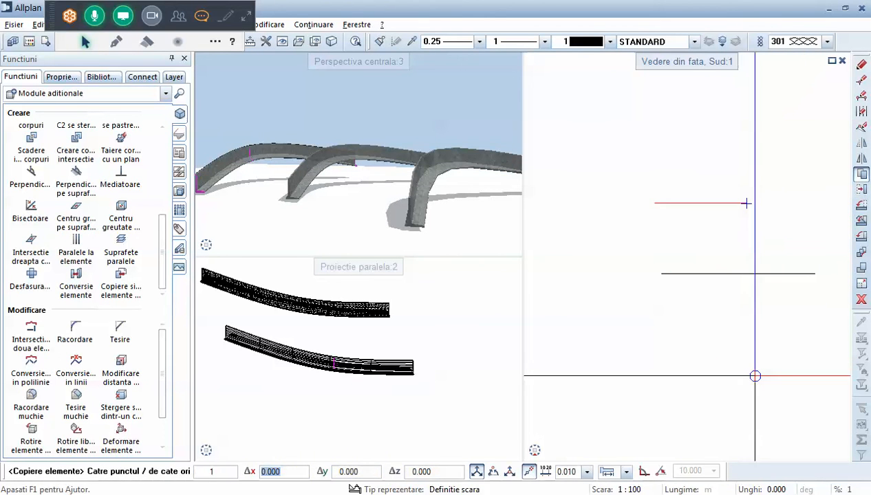
pyautogui.click(754, 376)
pyautogui.press('Escape')
pyautogui.scroll(-1, 681, 332)
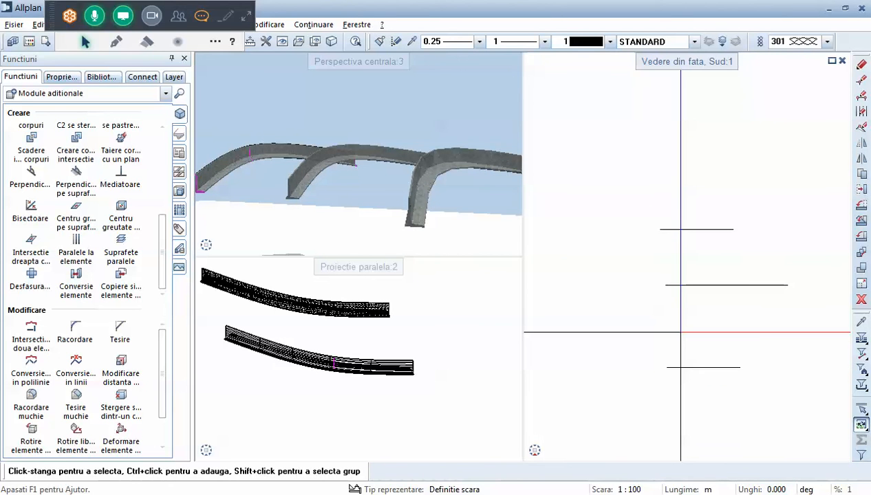
# Shift the lowest ellipse slightly sideways from its end point, keeping it at the same height
pyautogui.press('m')
pyautogui.click(690, 368)
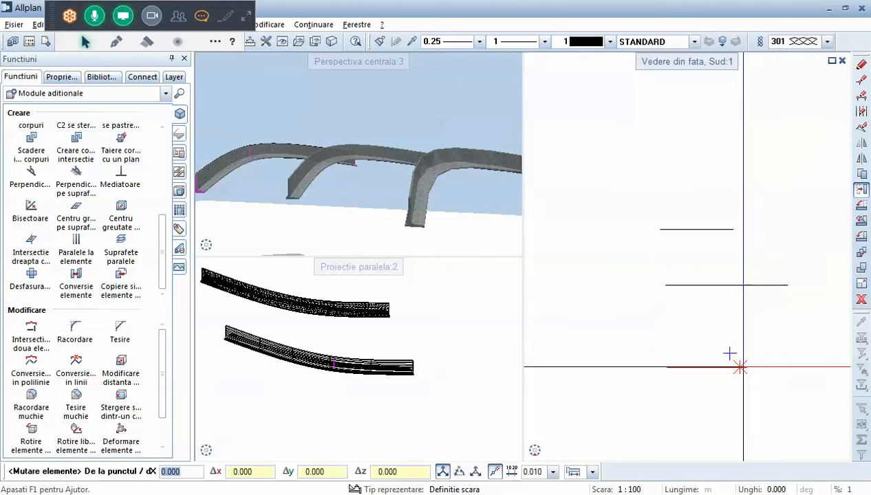
pyautogui.click(739, 368)
pyautogui.click(754, 368)
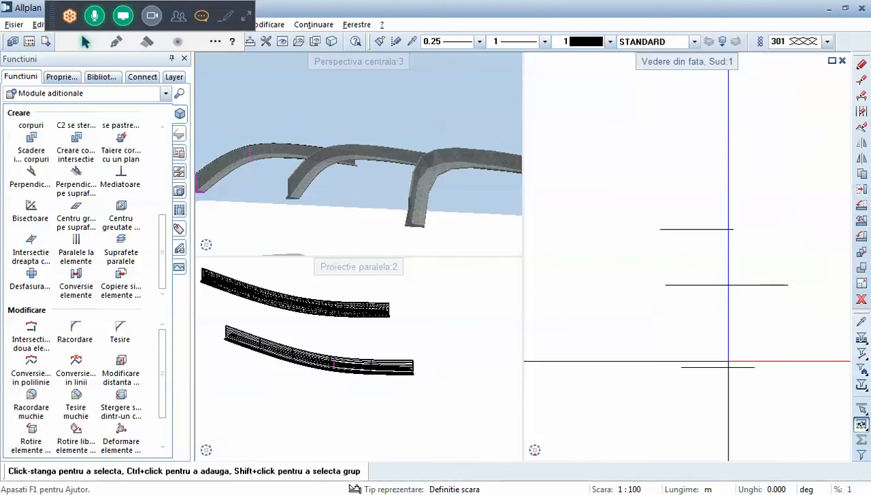
# Show the three stacked ellipses in a south-west isometric view and bring them into frame in the perspective view
pyautogui.moveTo(548, 450)
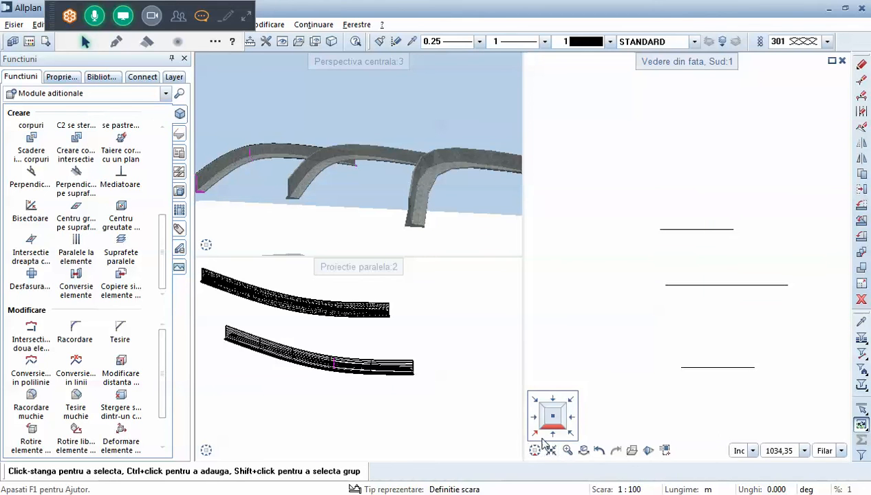
pyautogui.click(534, 435)
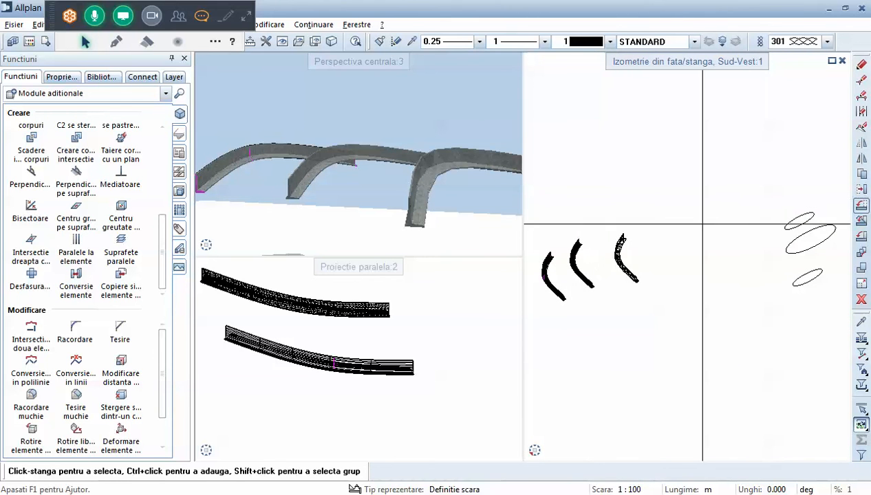
pyautogui.scroll(-3, 653, 236)
pyautogui.scroll(5, 760, 231)
pyautogui.scroll(1, 604, 229)
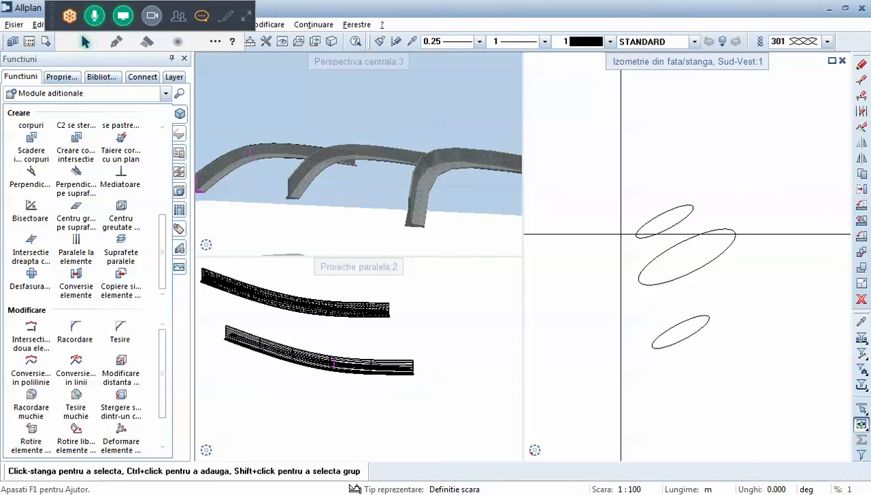
pyautogui.click(121, 98)
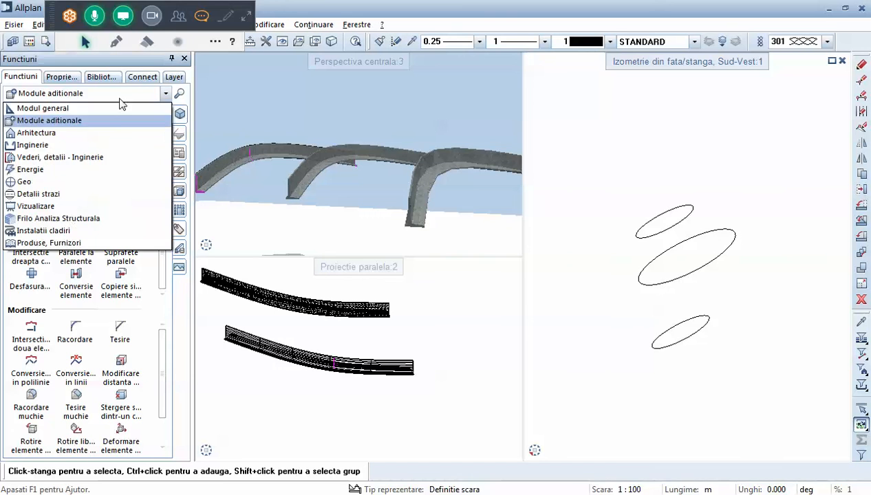
pyautogui.click(317, 131)
pyautogui.scroll(-5, 318, 132)
pyautogui.scroll(2, 480, 151)
pyautogui.moveTo(480, 152); pyautogui.dragTo(442, 203)
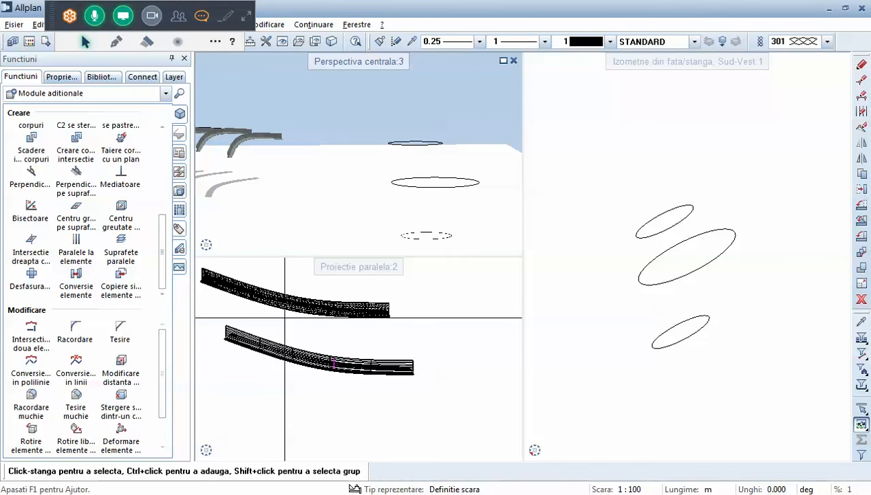
pyautogui.scroll(5, 146, 159)
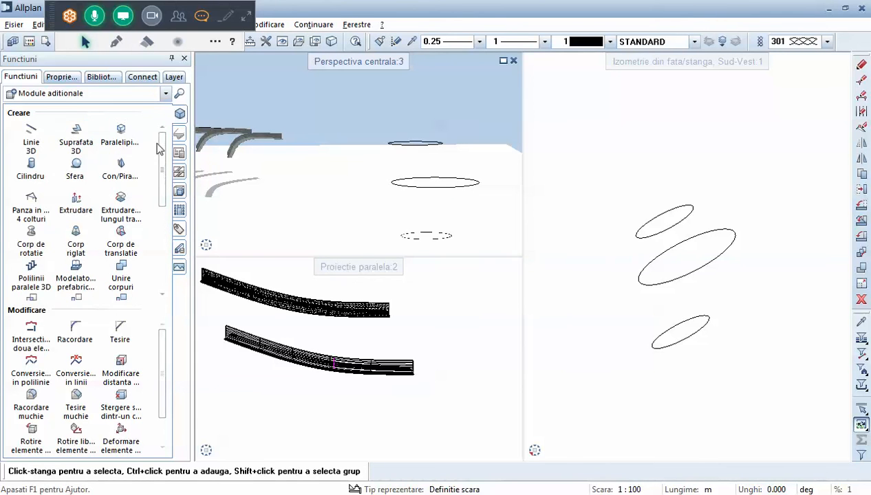
# Draw a 3D spline through the matching left end points of the upper, middle and lower ellipses
pyautogui.click(31, 130)
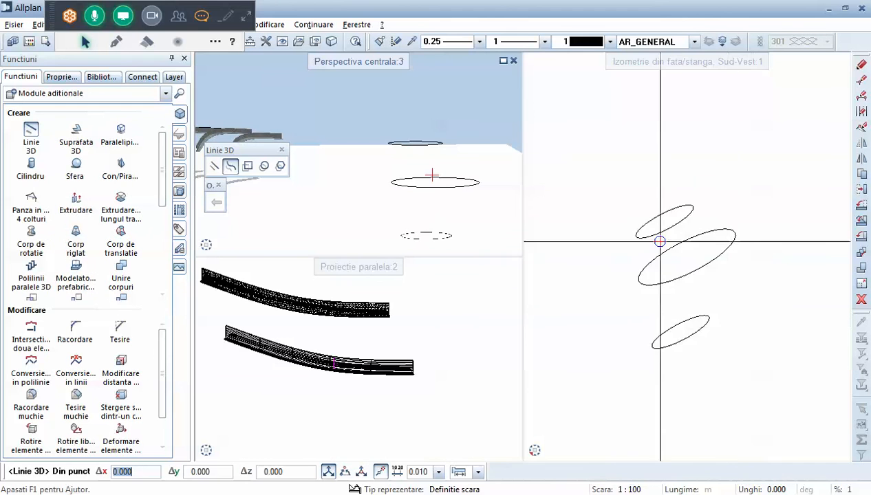
pyautogui.scroll(1, 656, 241)
pyautogui.click(633, 237)
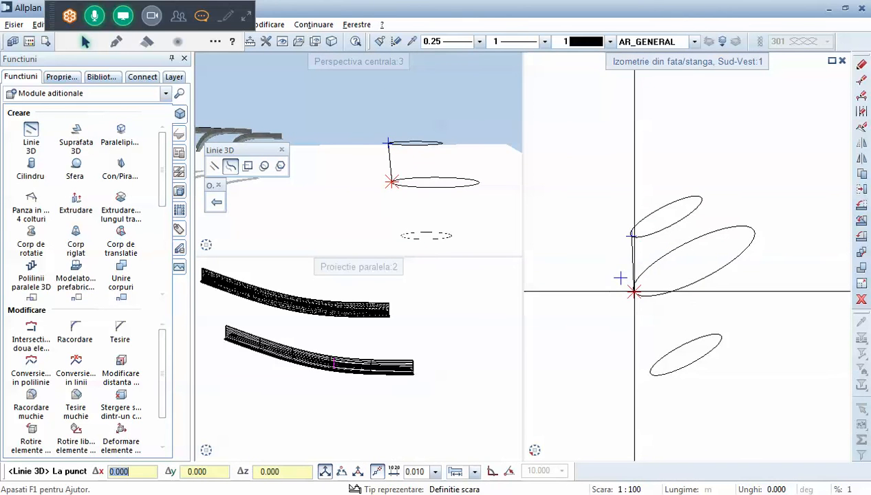
pyautogui.click(632, 292)
pyautogui.click(648, 374)
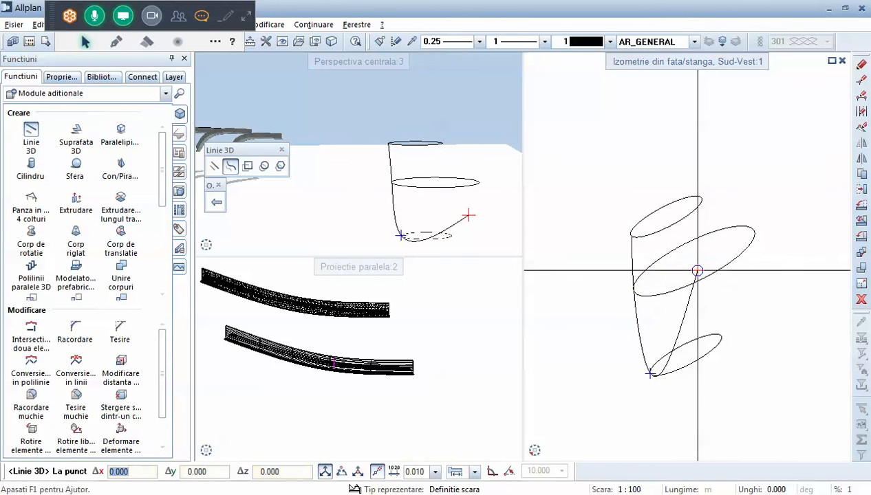
pyautogui.press('Escape')
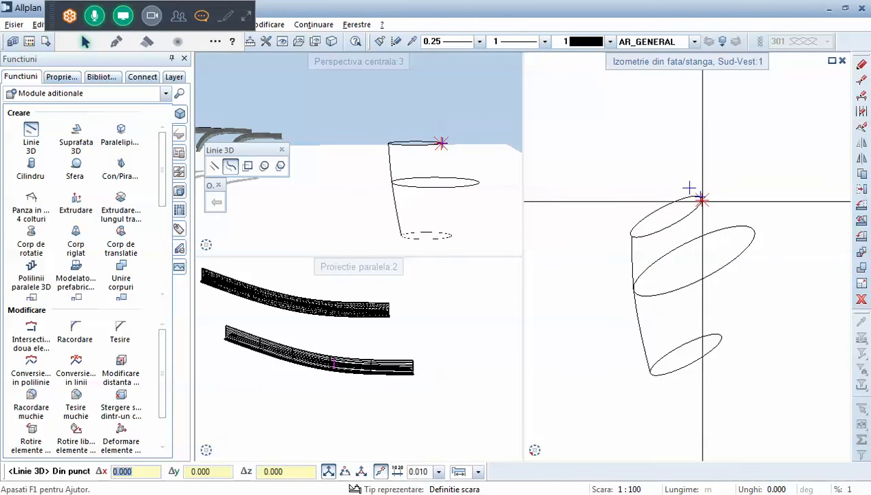
# Draw a second 3D spline through the opposite end points of the three ellipses, from the upper to the lower one
pyautogui.click(701, 198)
pyautogui.click(755, 229)
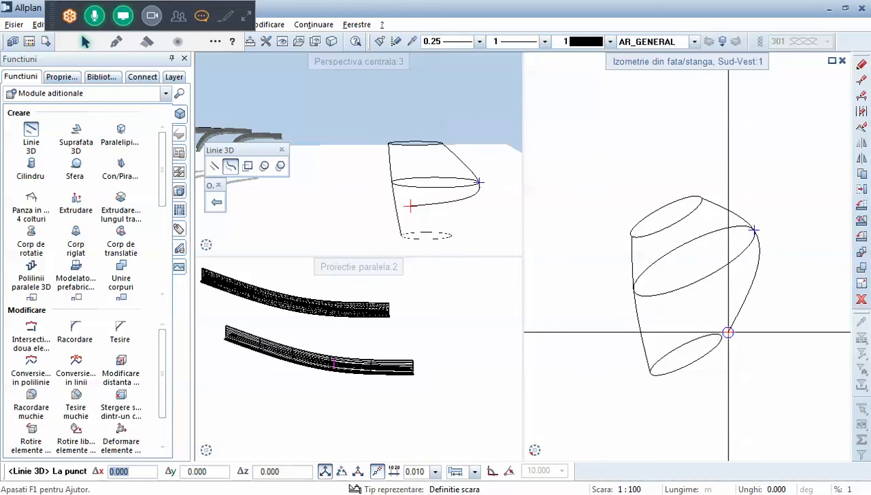
pyautogui.click(720, 335)
pyautogui.press('Escape')
pyautogui.press('Escape')
# Define a translation solid (Corp de translatie) with the three ellipses as profiles and the two side splines as paths
pyautogui.moveTo(476, 201); pyautogui.dragTo(407, 163)
pyautogui.scroll(-2, 481, 183)
pyautogui.scroll(2, 486, 191)
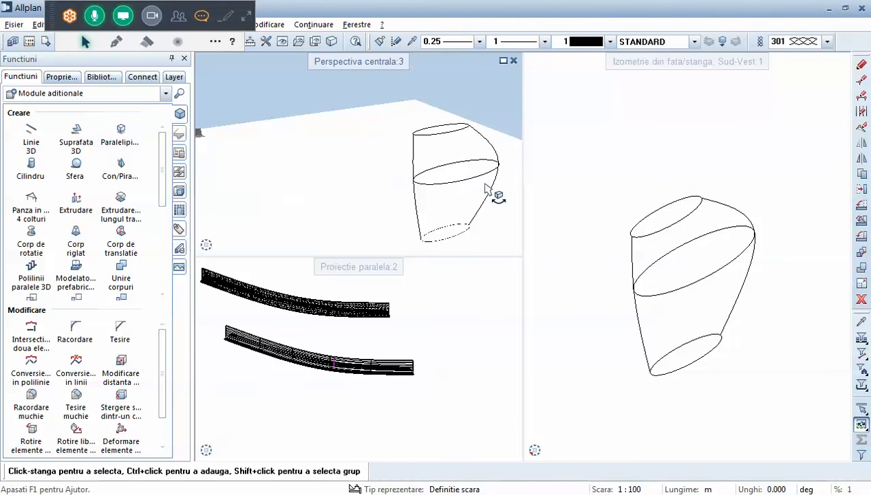
pyautogui.click(121, 233)
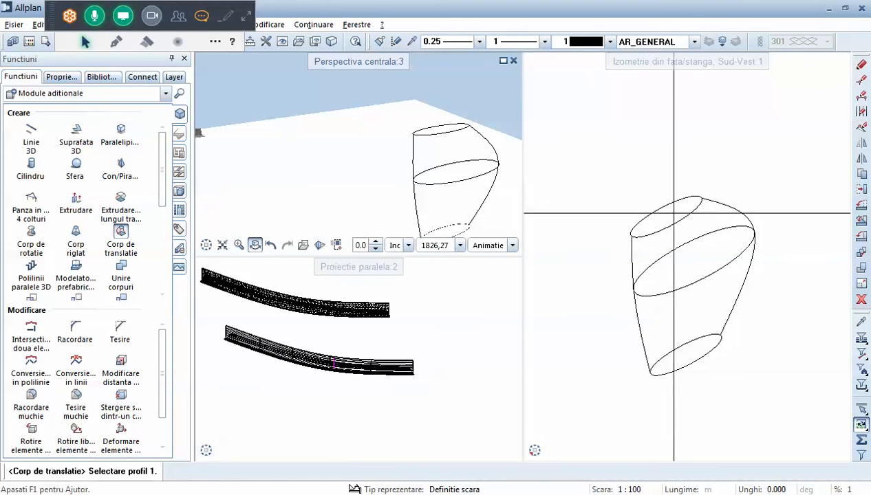
pyautogui.moveTo(585, 177); pyautogui.dragTo(681, 248)
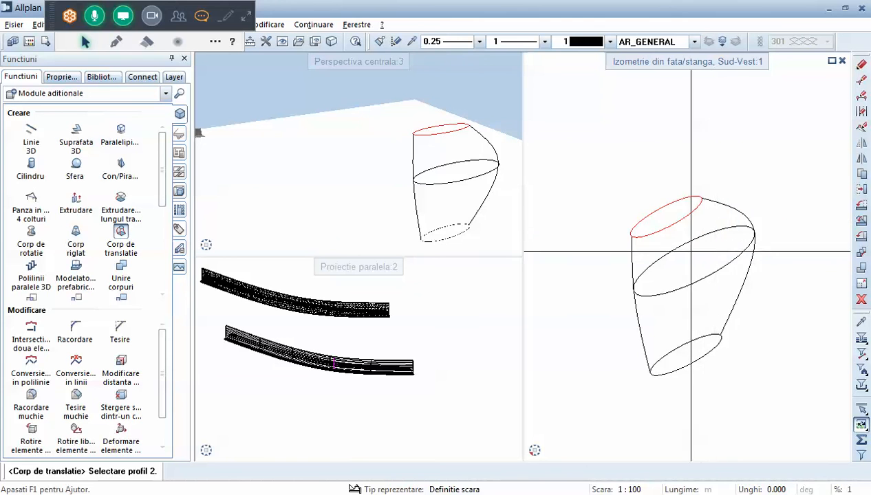
pyautogui.click(678, 251)
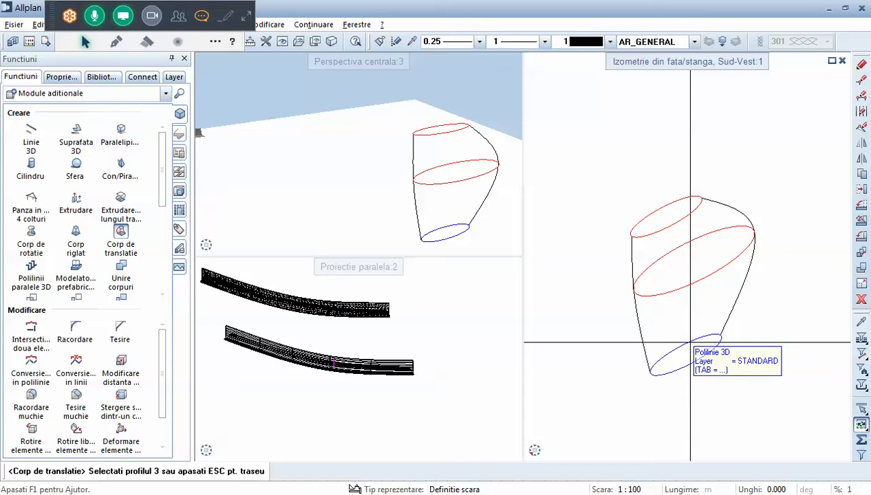
pyautogui.press('Escape')
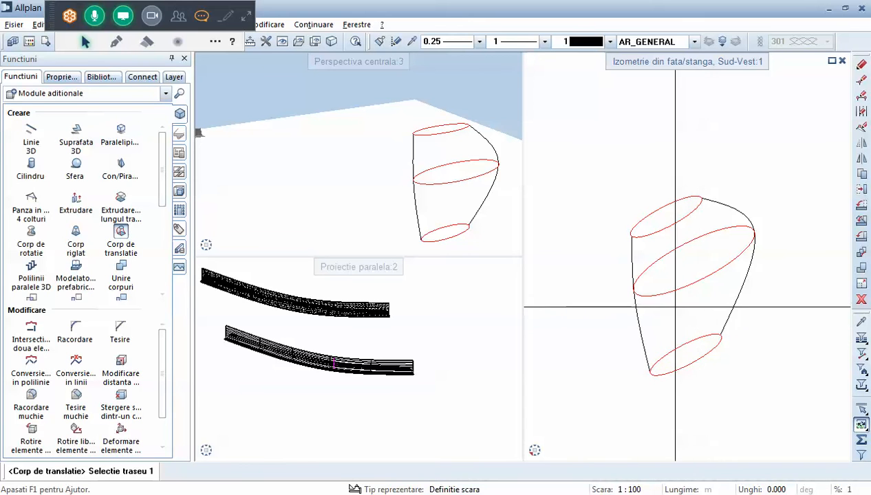
pyautogui.click(640, 320)
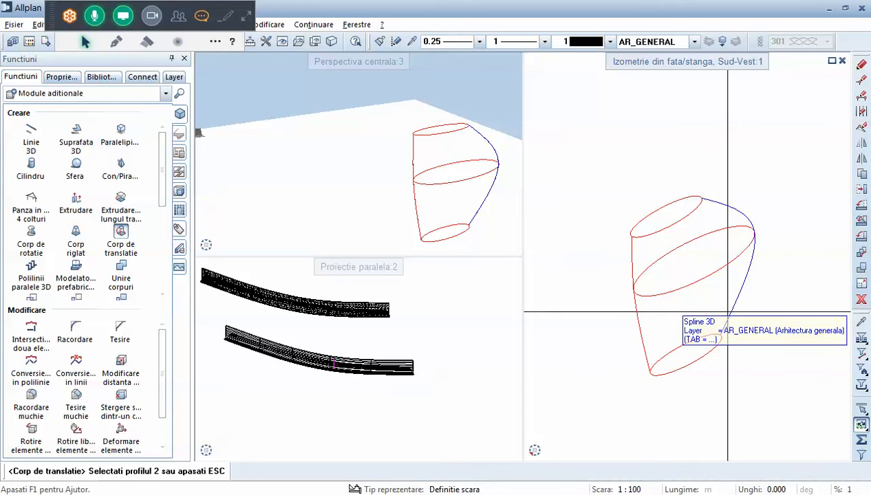
pyautogui.click(731, 316)
pyautogui.press('Escape')
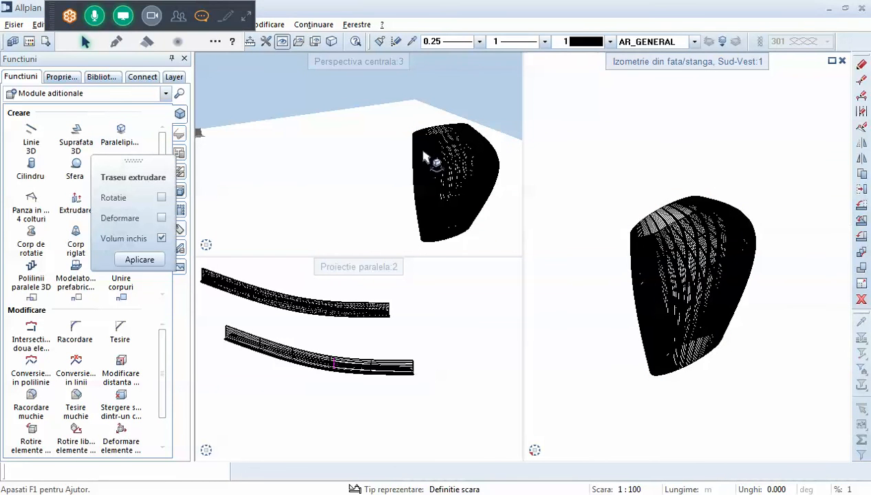
# Enable Rotatie with Deformare off and Volum inchis on, and apply the settings to create the solid
pyautogui.keyDown('ctrl'); pyautogui.moveTo(462, 175); pyautogui.dragTo(414, 84); pyautogui.keyUp('ctrl')
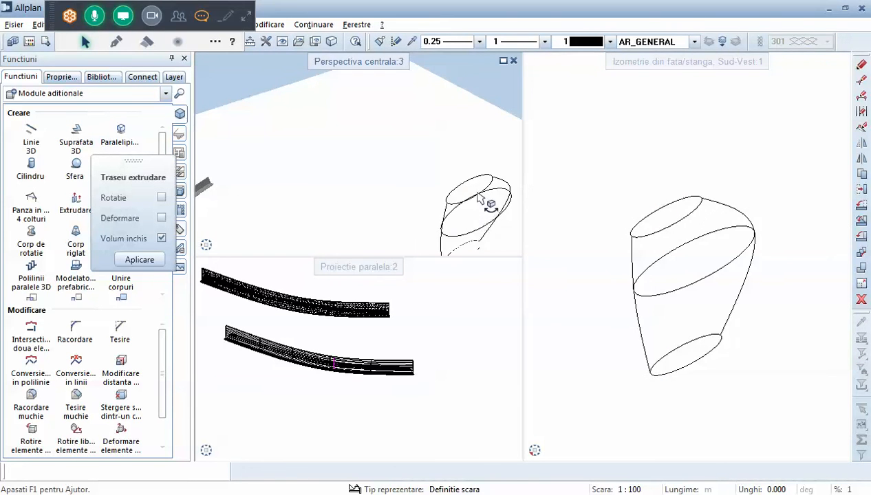
pyautogui.keyDown('ctrl'); pyautogui.moveTo(455, 175); pyautogui.dragTo(475, 210); pyautogui.keyUp('ctrl')
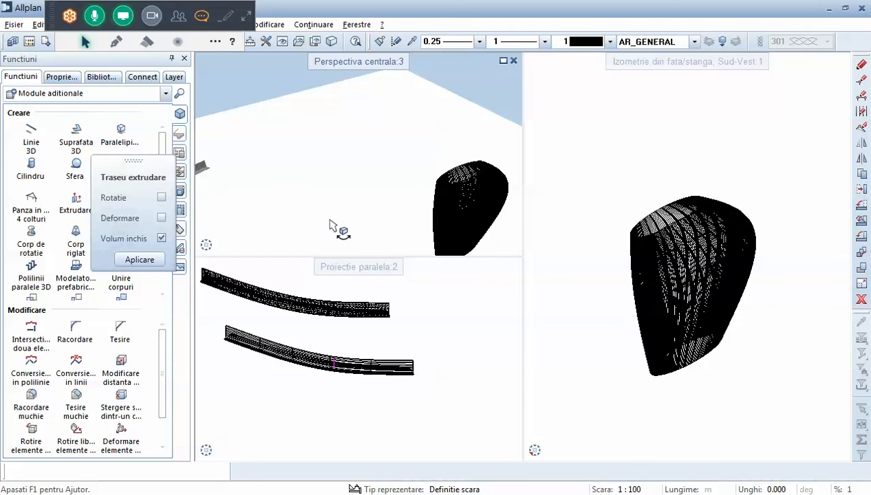
pyautogui.click(161, 199)
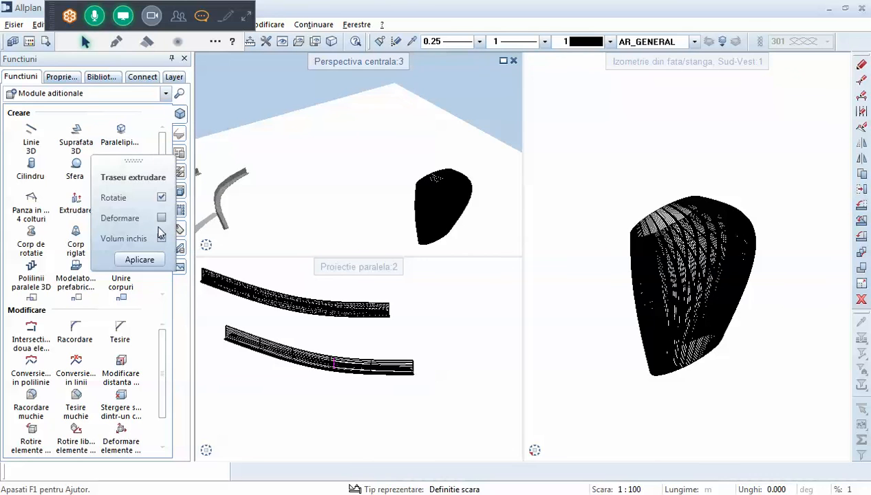
pyautogui.click(161, 218)
pyautogui.click(162, 219)
pyautogui.click(141, 261)
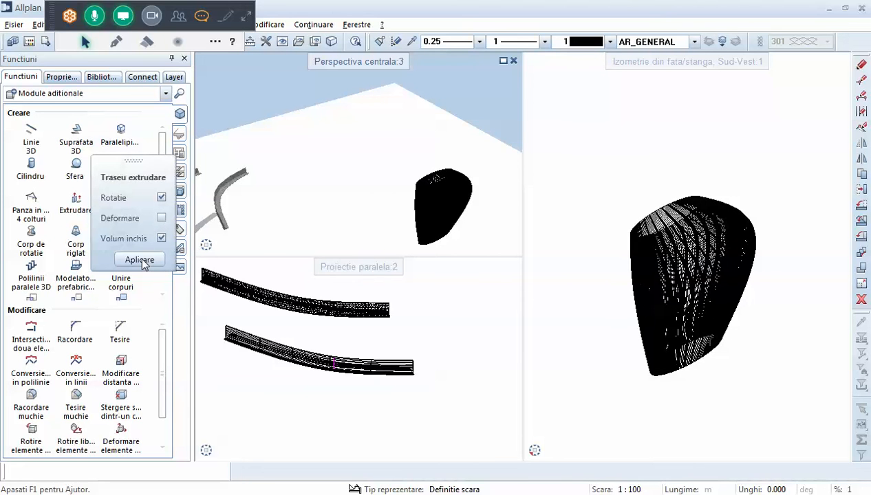
pyautogui.click(147, 262)
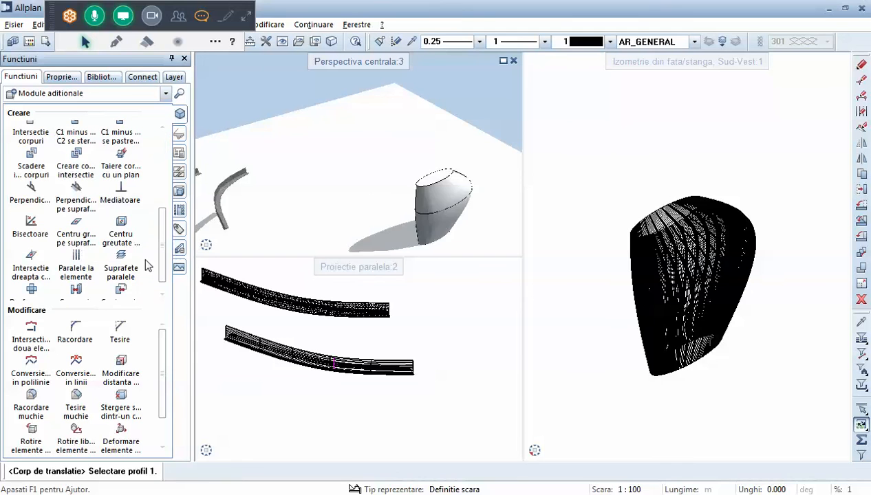
pyautogui.scroll(3, 461, 209)
pyautogui.press('Escape')
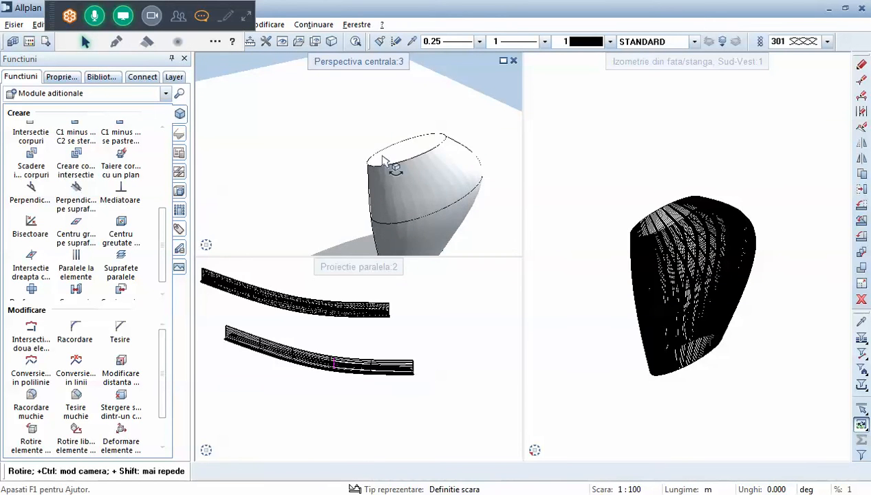
# Examine the shape of the translation solid from several sides in the perspective view
pyautogui.moveTo(383, 158); pyautogui.dragTo(157, 203)
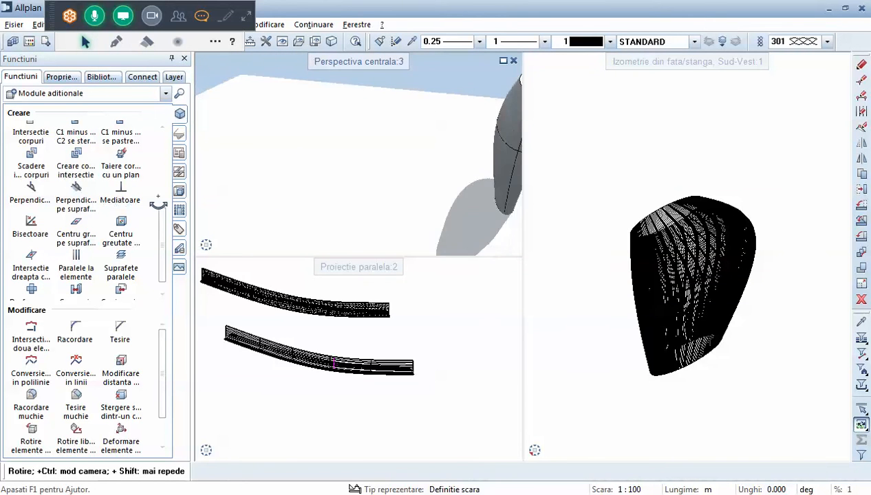
pyautogui.scroll(-3, 357, 182)
pyautogui.scroll(3, 418, 165)
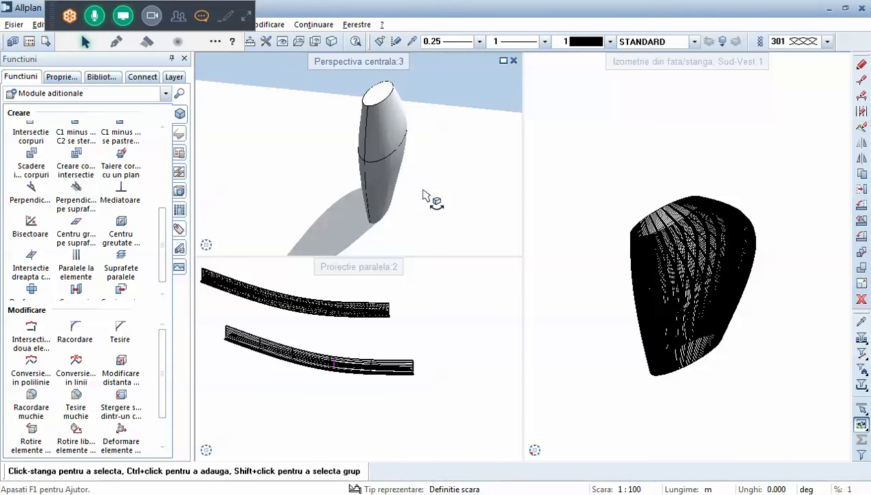
pyautogui.moveTo(385, 168); pyautogui.dragTo(463, 160)
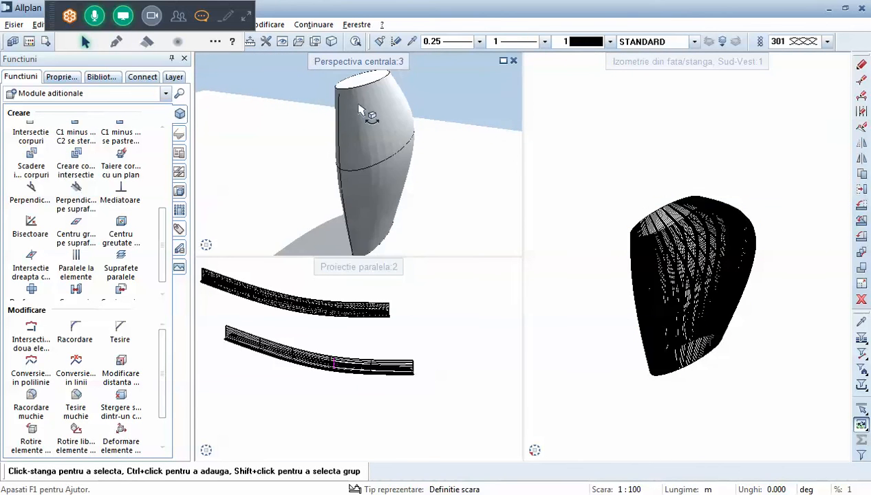
pyautogui.moveTo(359, 110); pyautogui.dragTo(365, 118)
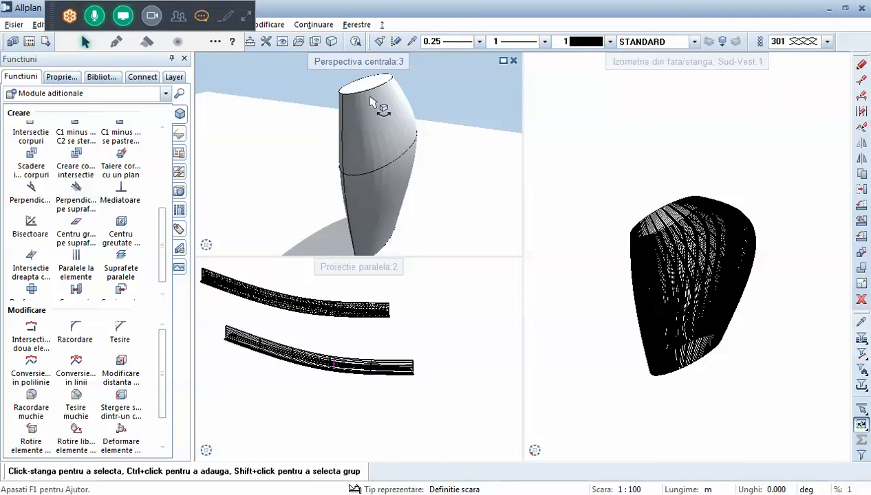
pyautogui.moveTo(419, 172); pyautogui.dragTo(502, 156)
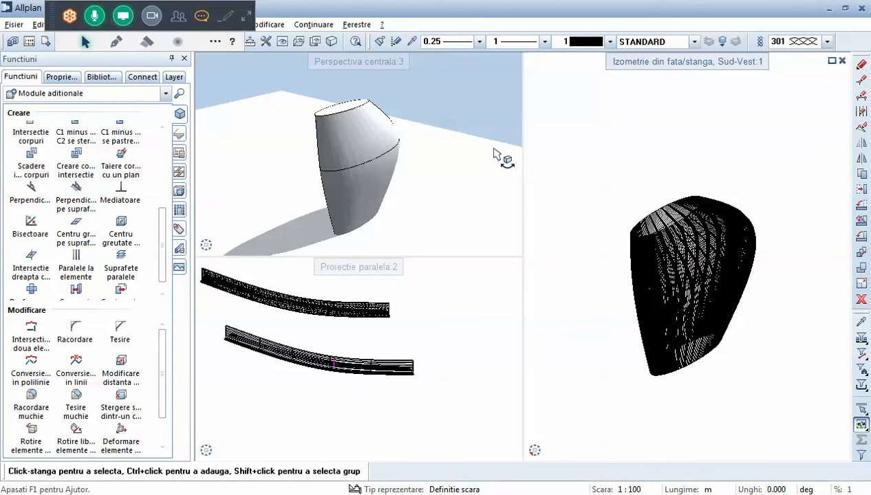
pyautogui.scroll(1, 447, 148)
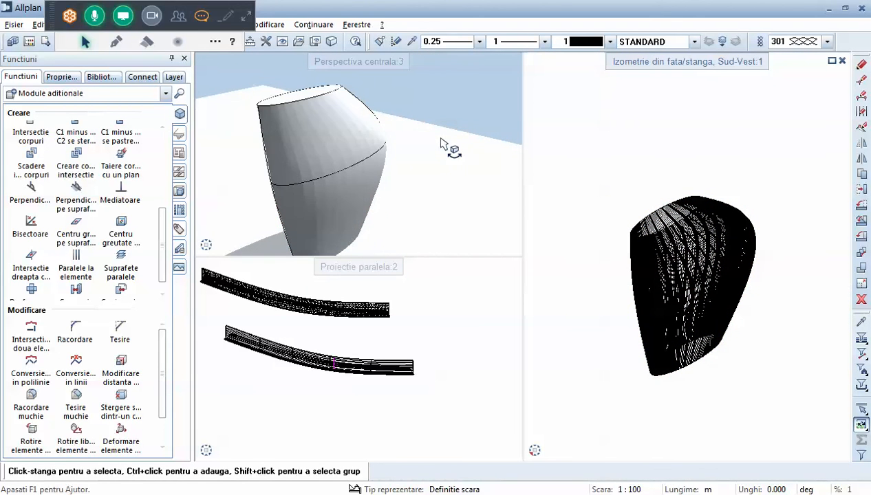
pyautogui.click(668, 214)
pyautogui.scroll(-2, 621, 217)
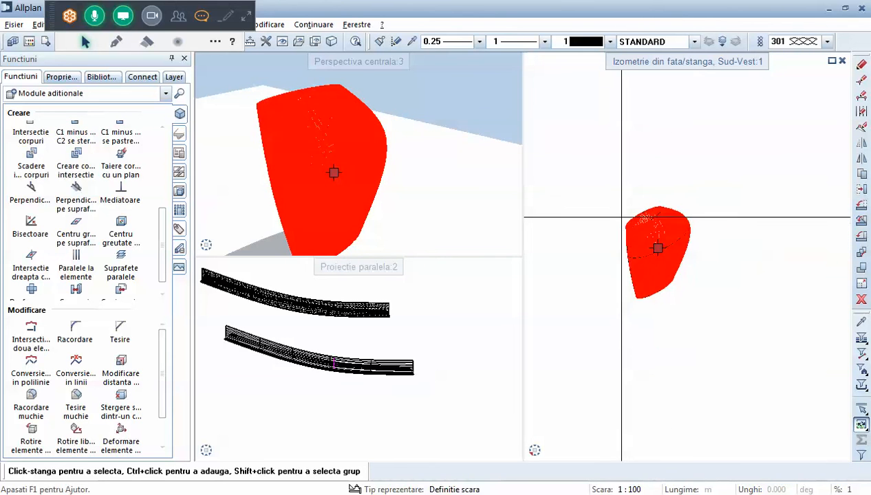
pyautogui.click(608, 219)
pyautogui.click(716, 494)
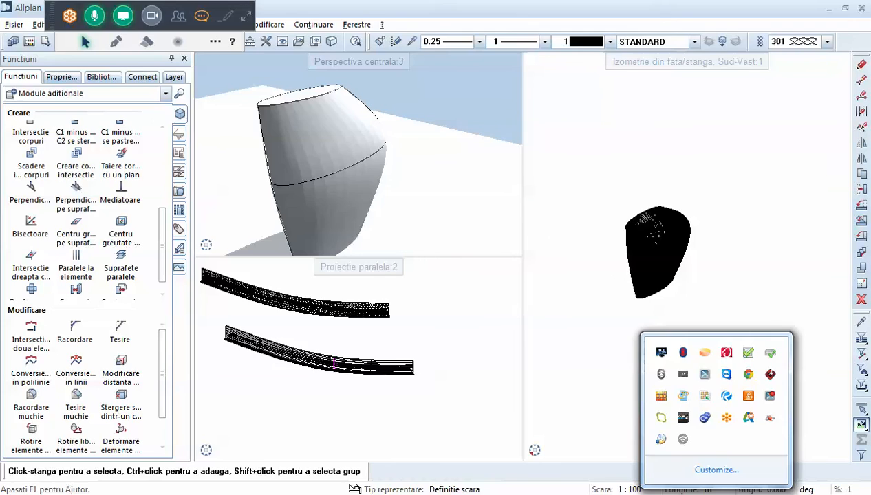